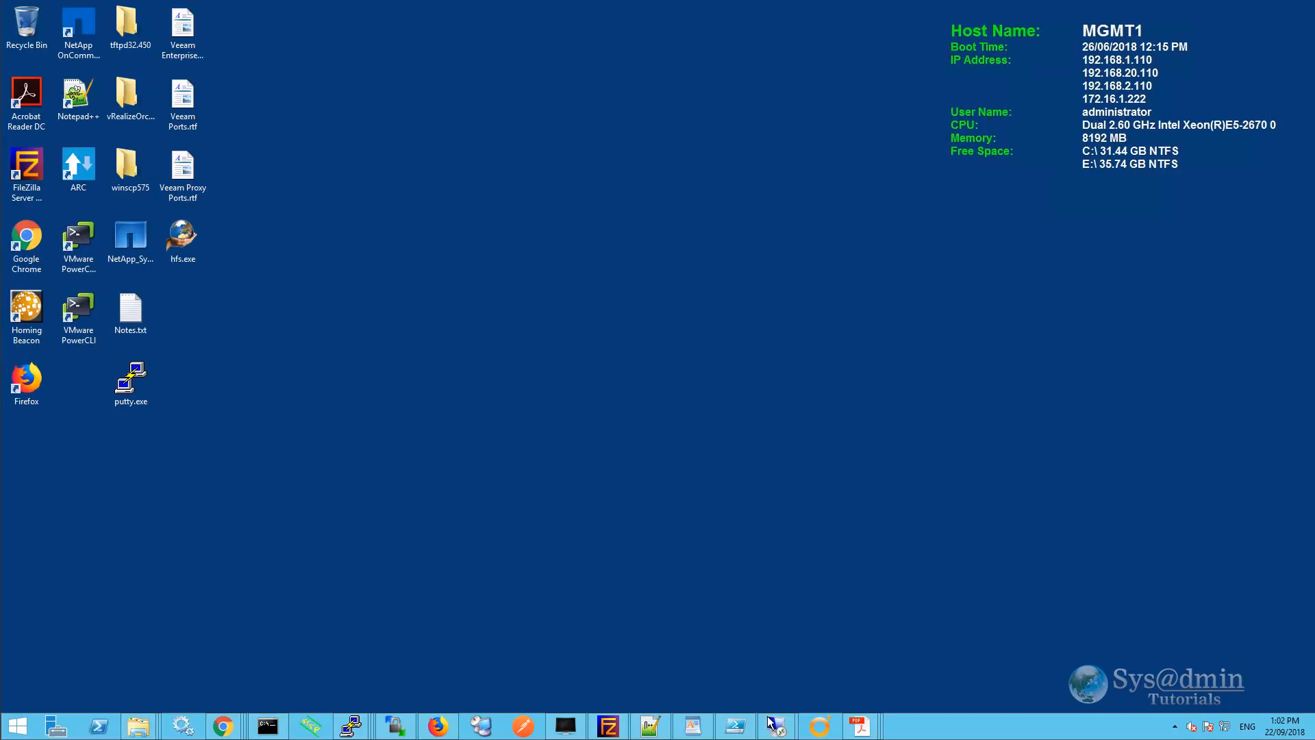
Switch to the 192.168.1.101 remote session and show PTR records of 1.168.192.in-addr.arpa.
{"action": "mouse_move", "coordinate": [772, 723]}
{"action": "left_click", "coordinate": [826, 657]}
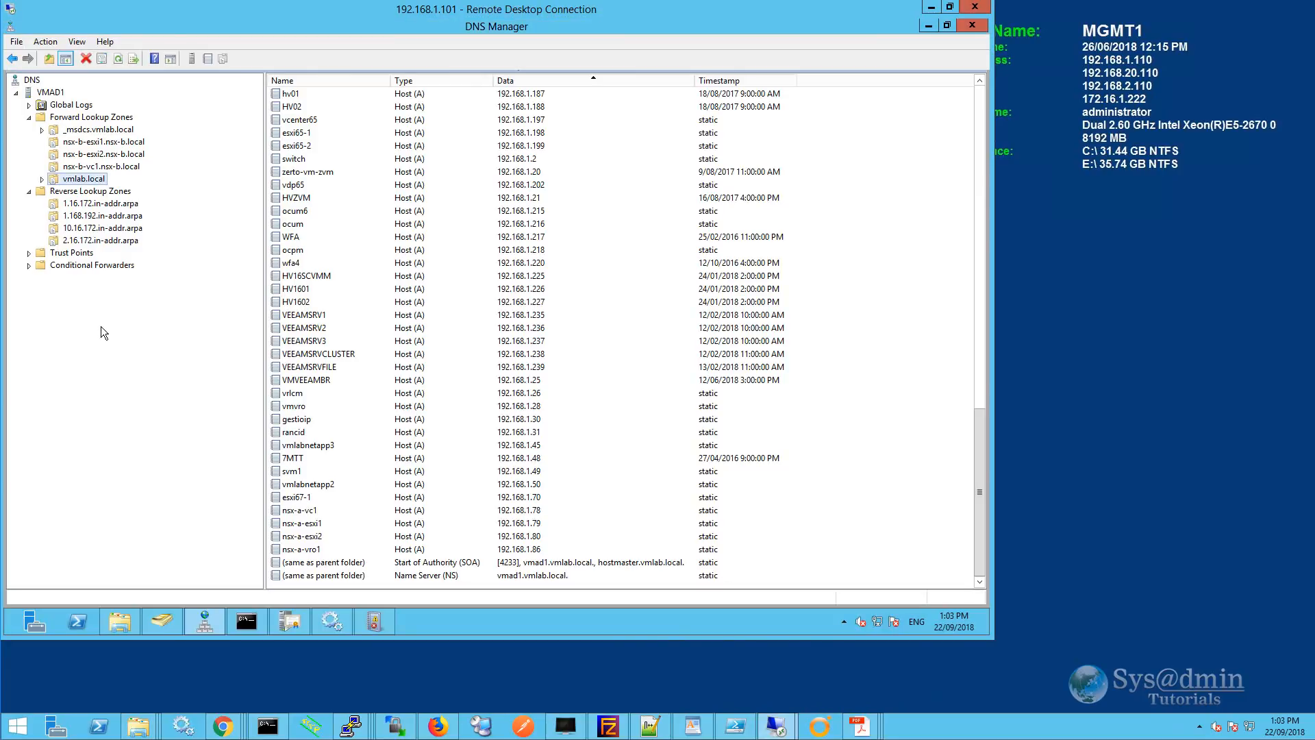
{"action": "left_click", "coordinate": [105, 217]}
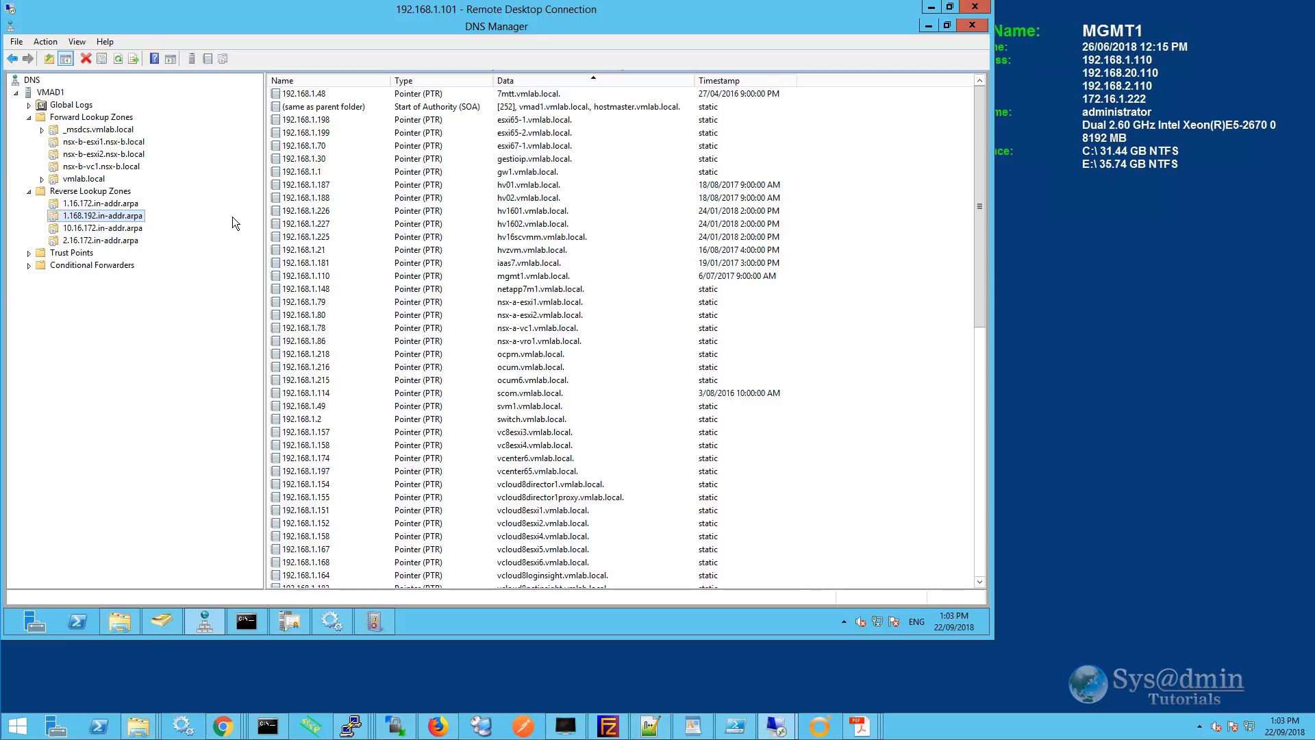
Step through a primary IPv4 reverse zone with network ID 192.168.1, then cancel the wizard.
{"action": "right_click", "coordinate": [113, 193]}
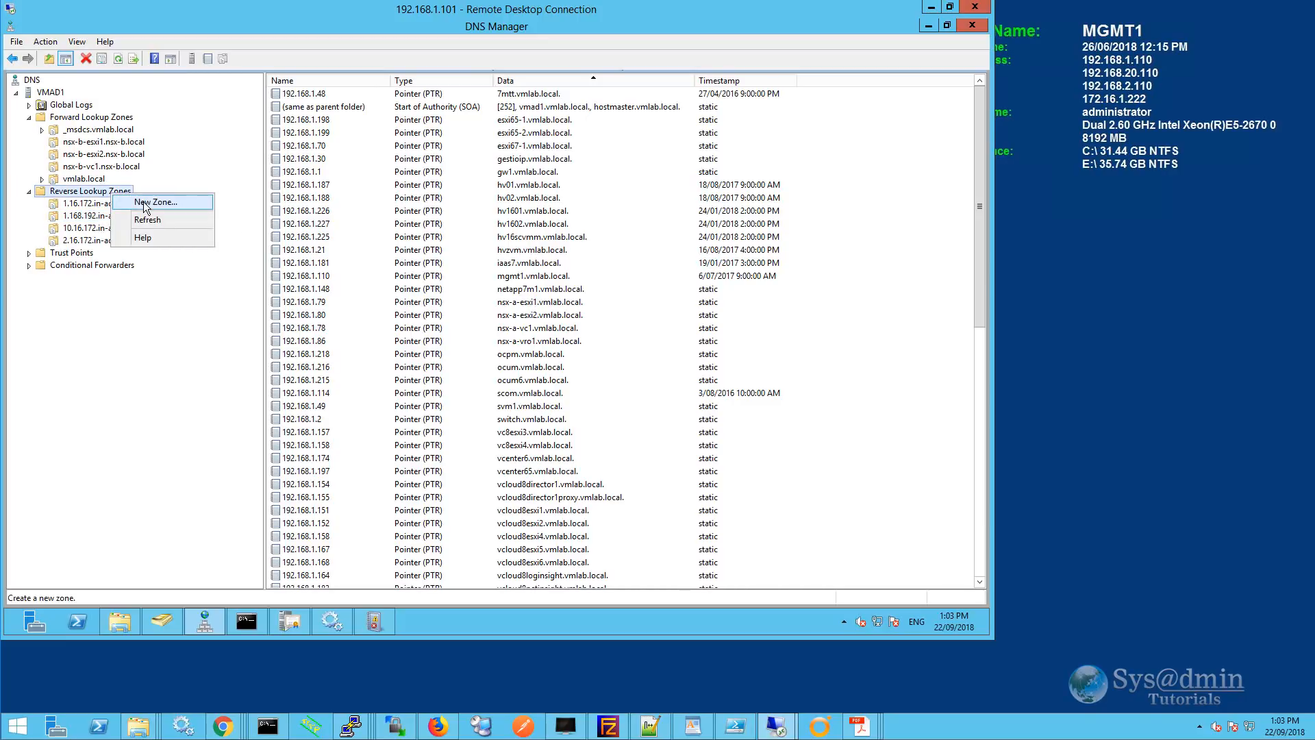
{"action": "left_click", "coordinate": [145, 202]}
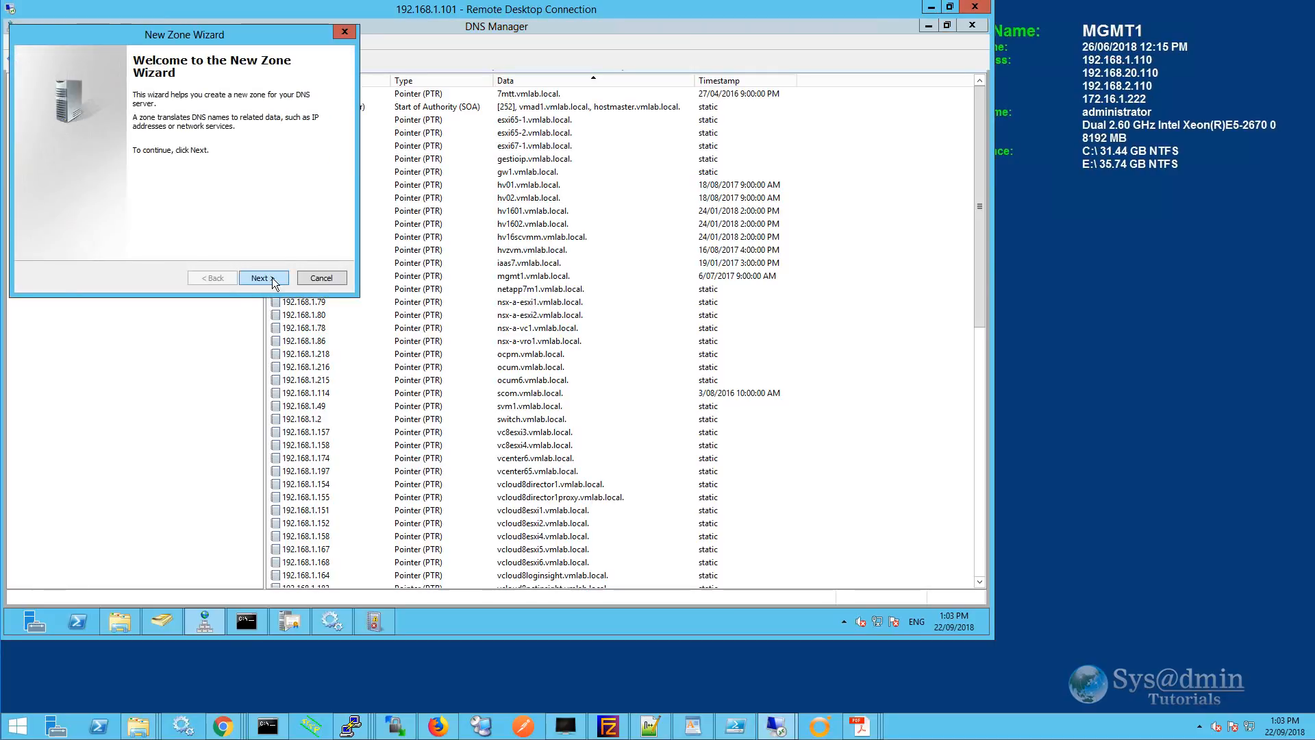
{"action": "left_click", "coordinate": [273, 281]}
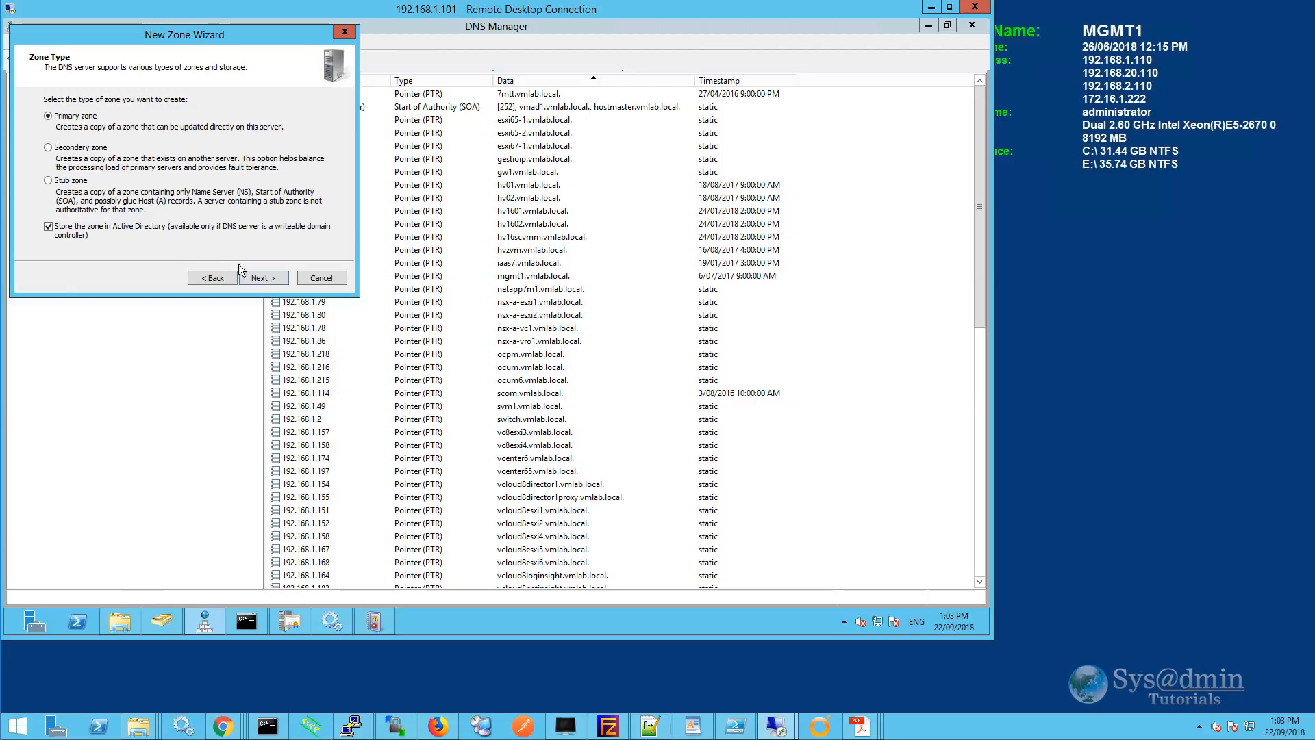
{"action": "left_click", "coordinate": [263, 279]}
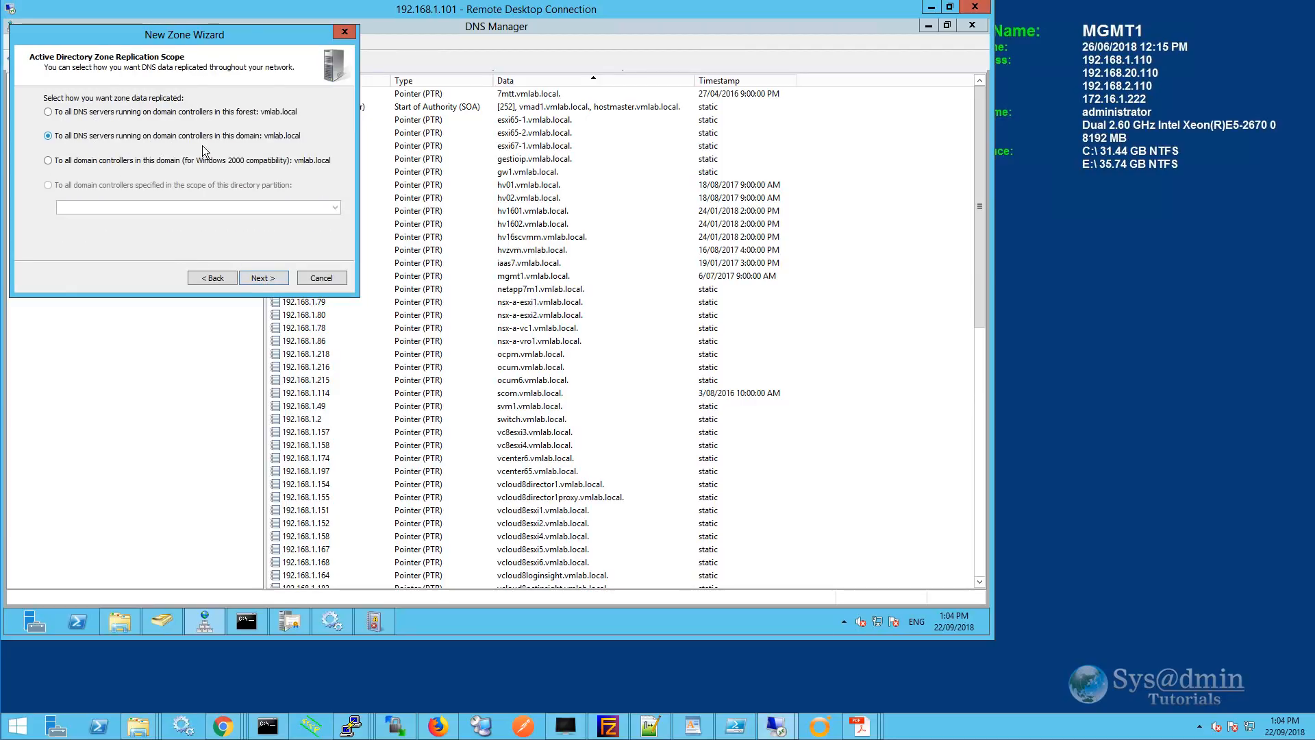
{"action": "left_click", "coordinate": [265, 277]}
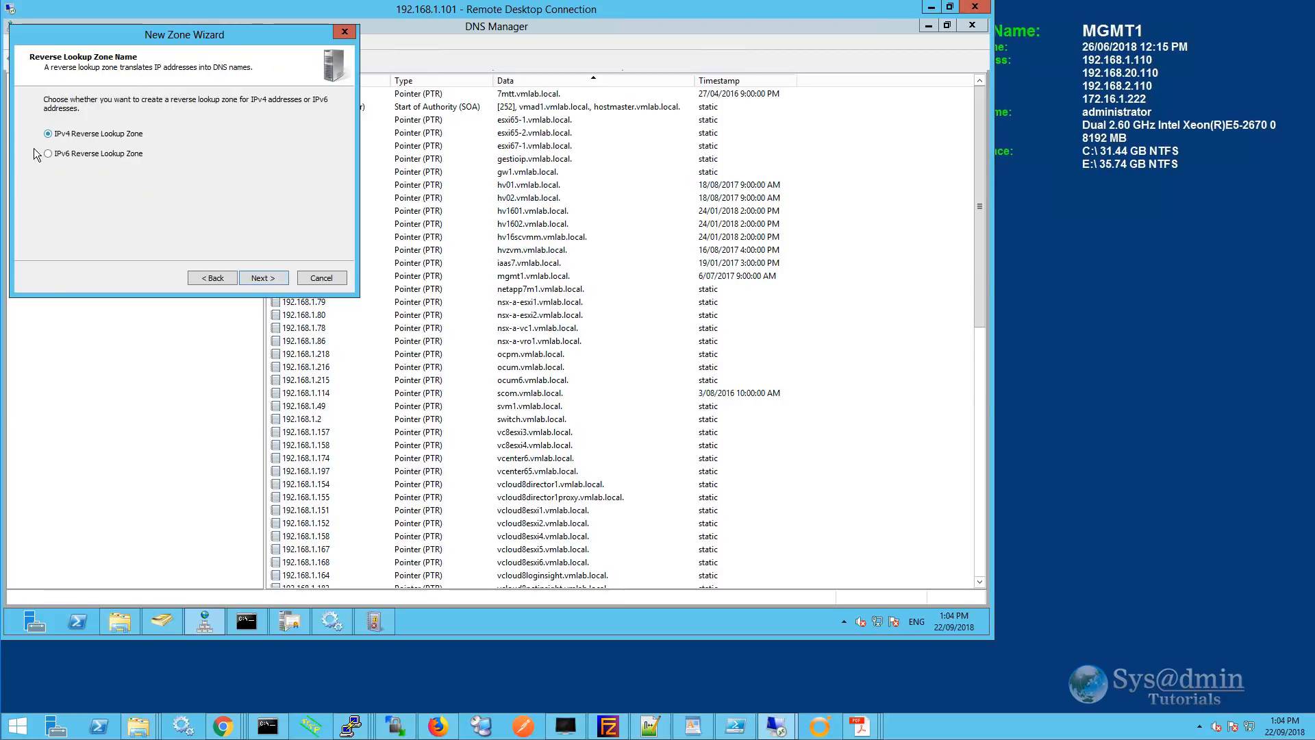
{"action": "left_click", "coordinate": [263, 278]}
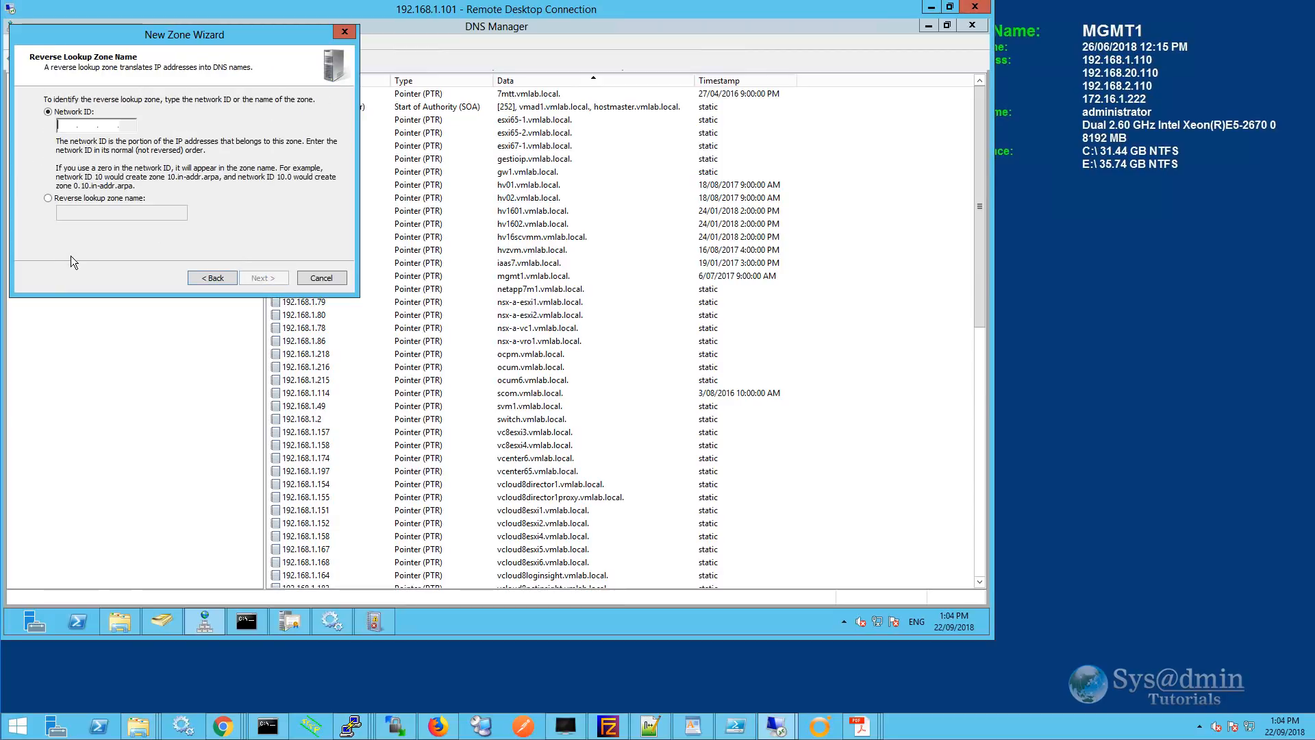
{"action": "type", "text": "192.168.1."}
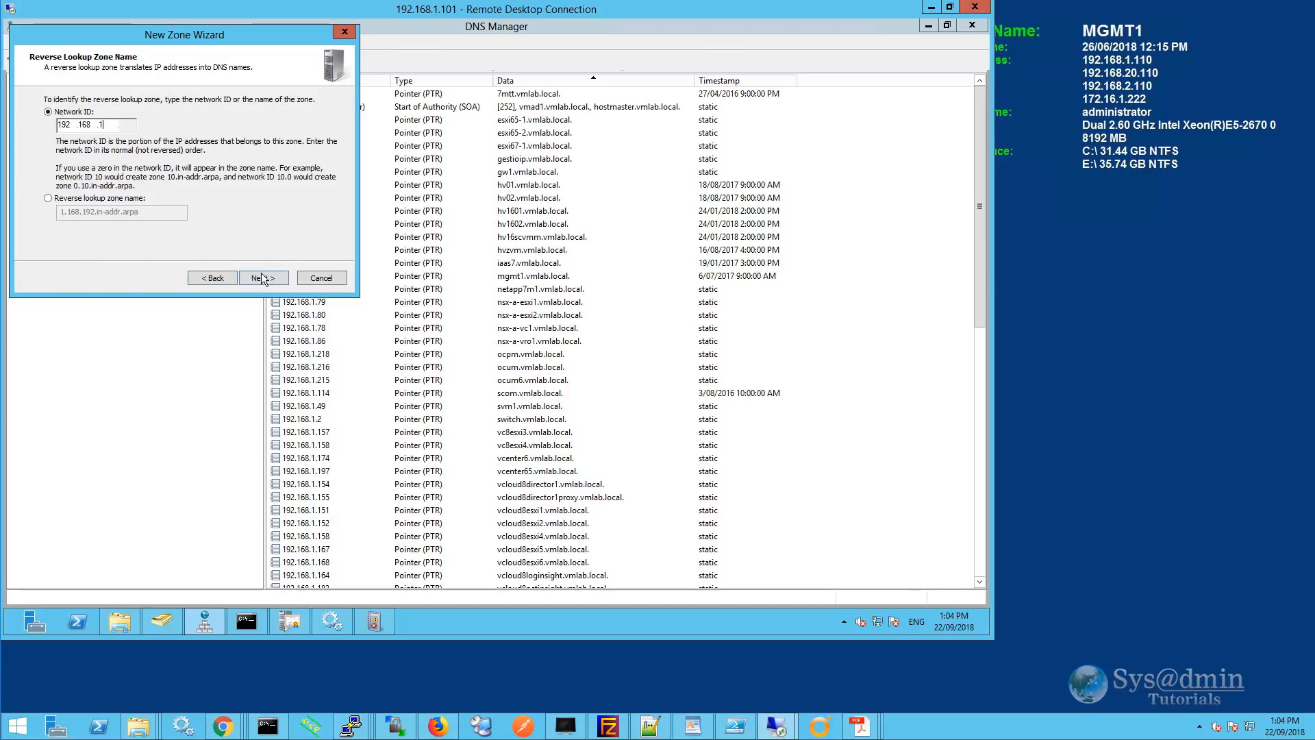
{"action": "left_click", "coordinate": [264, 278]}
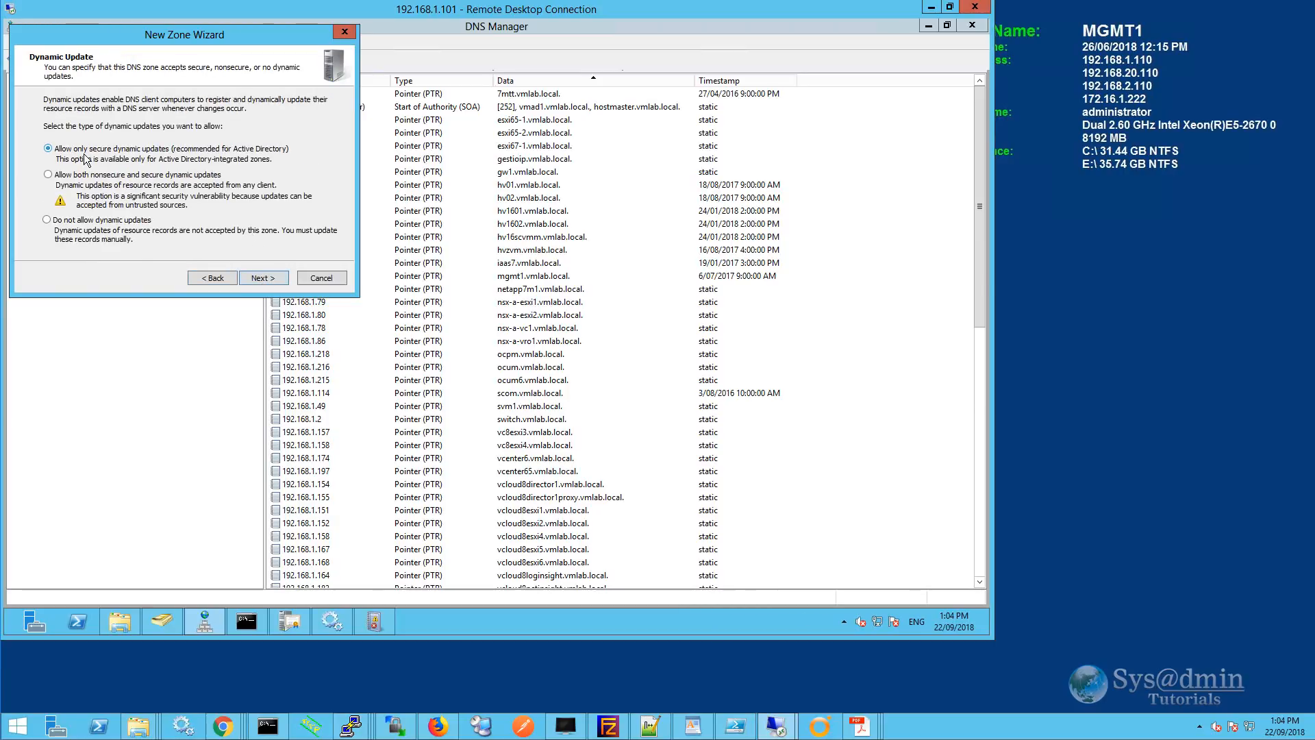
{"action": "left_click", "coordinate": [263, 278]}
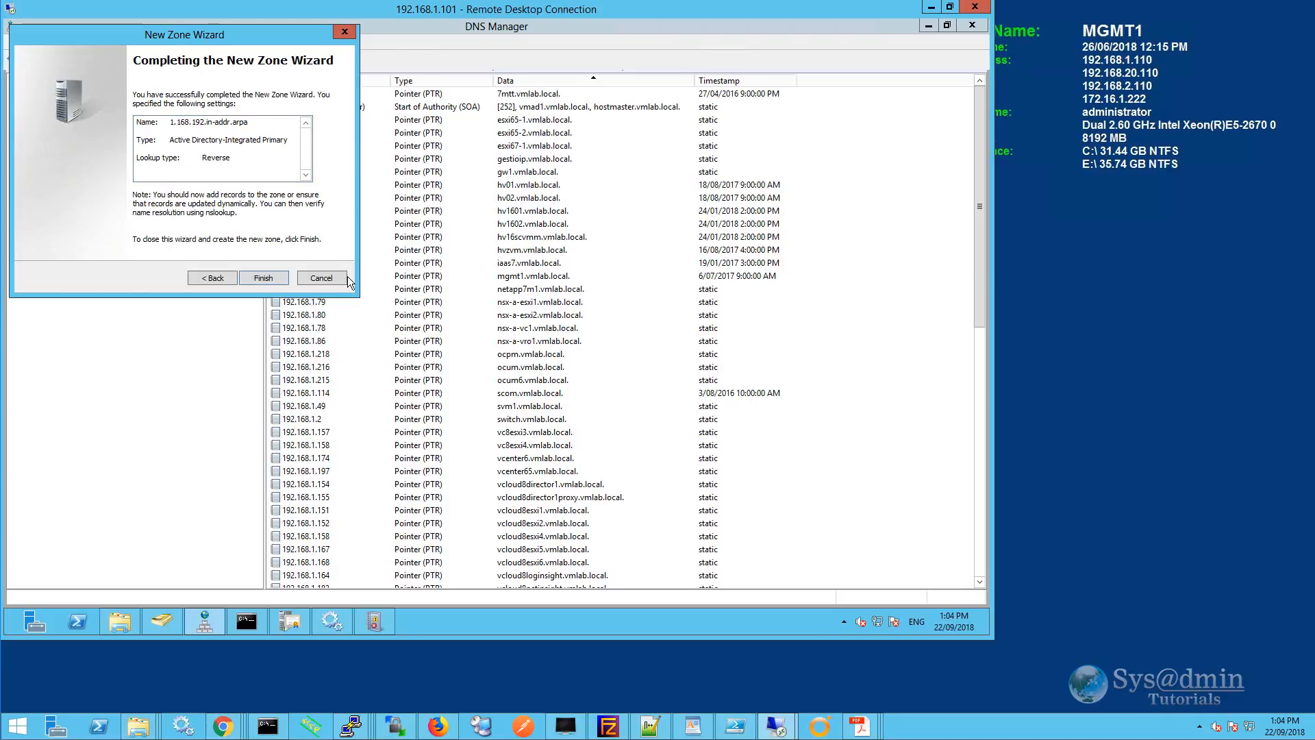
{"action": "left_click", "coordinate": [323, 279]}
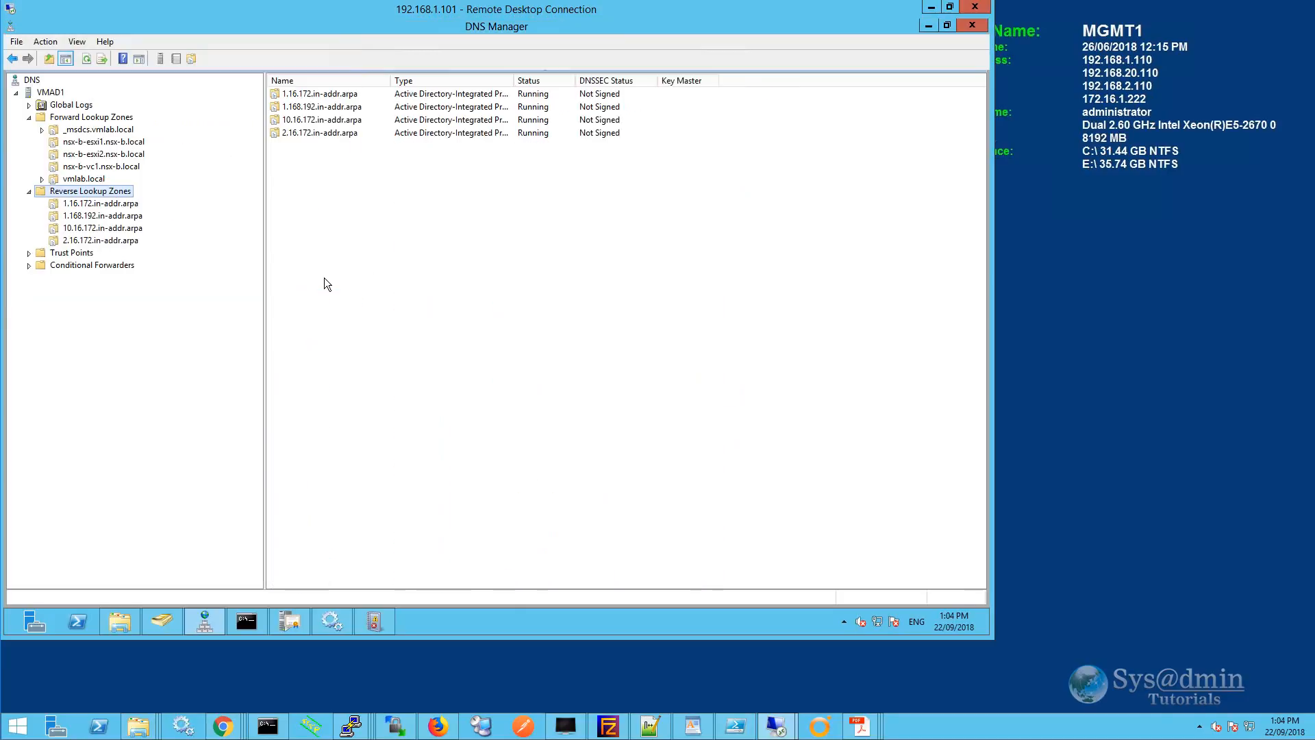
Create host record vcsa67.vmlab.local at 192.168.1.69 with its PTR record, then close the dialog.
{"action": "left_click", "coordinate": [83, 180]}
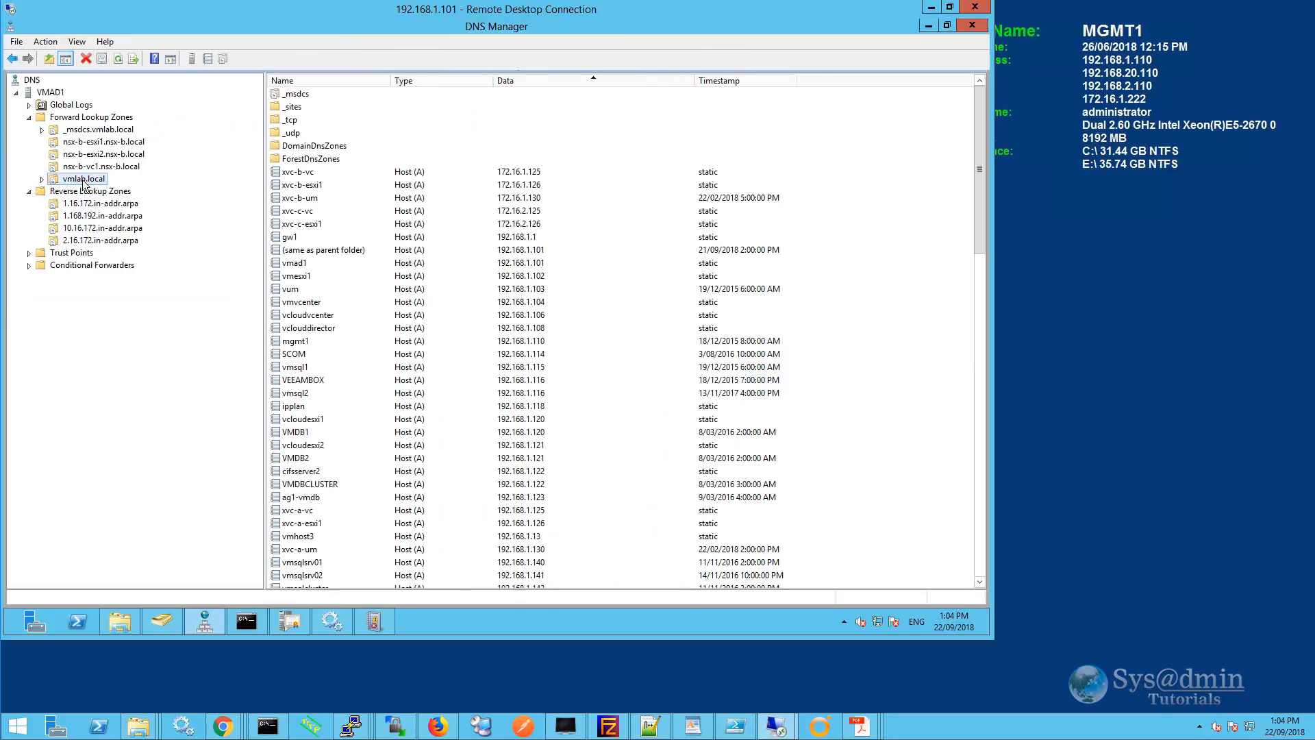
{"action": "right_click", "coordinate": [83, 184]}
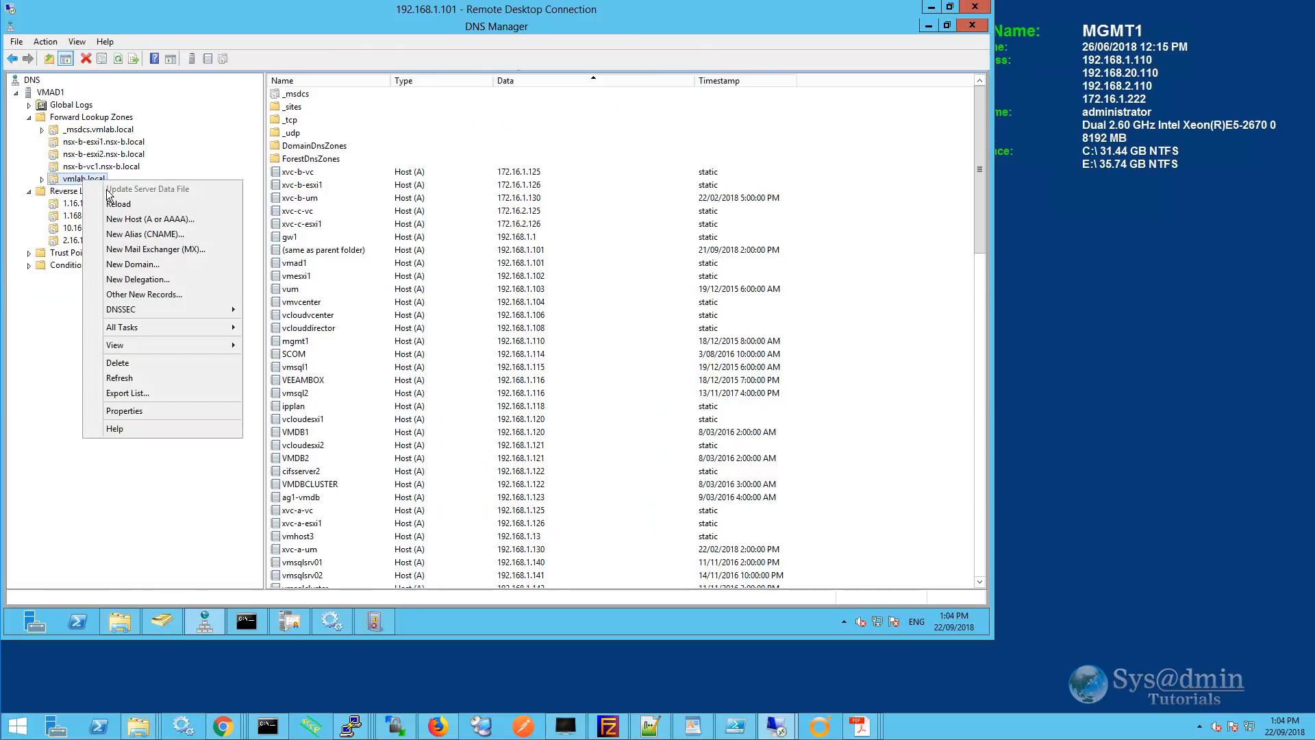
{"action": "left_click", "coordinate": [135, 218]}
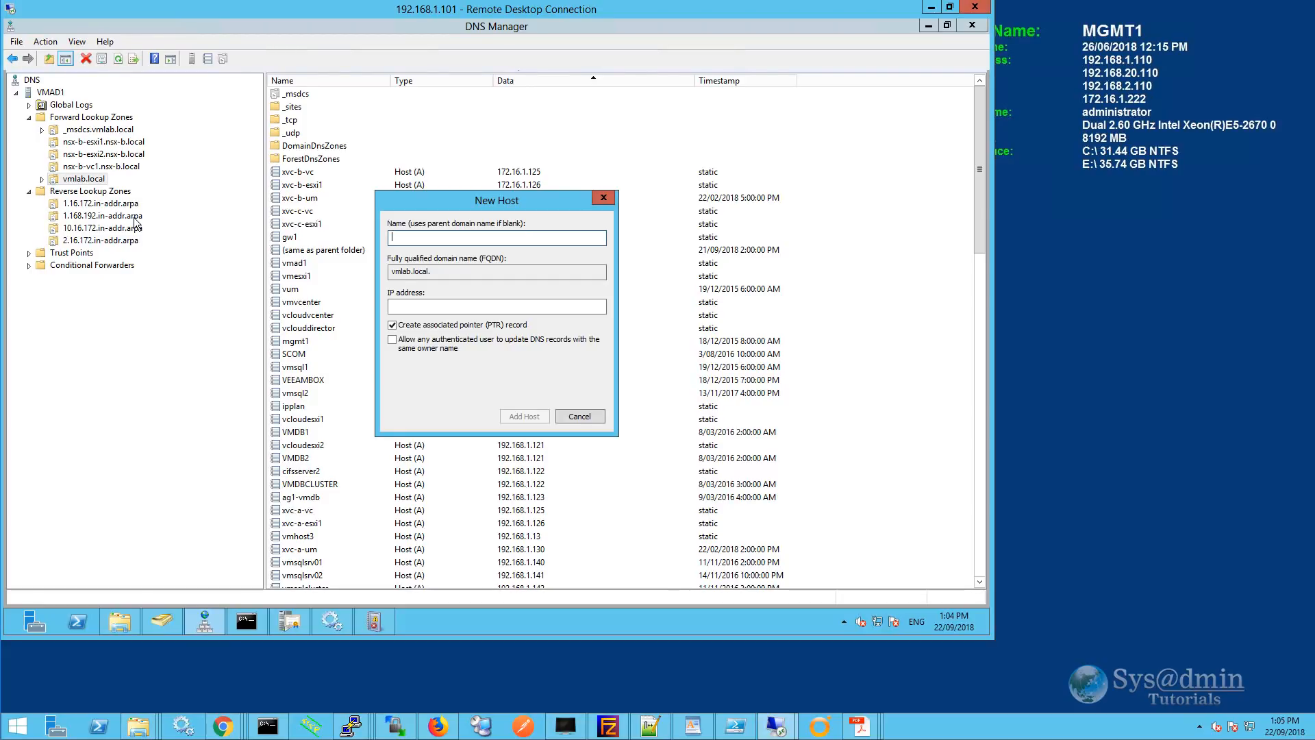
{"action": "type", "text": "vcsa67"}
{"action": "key", "text": "Tab"}
{"action": "type", "text": "192.168.1.69"}
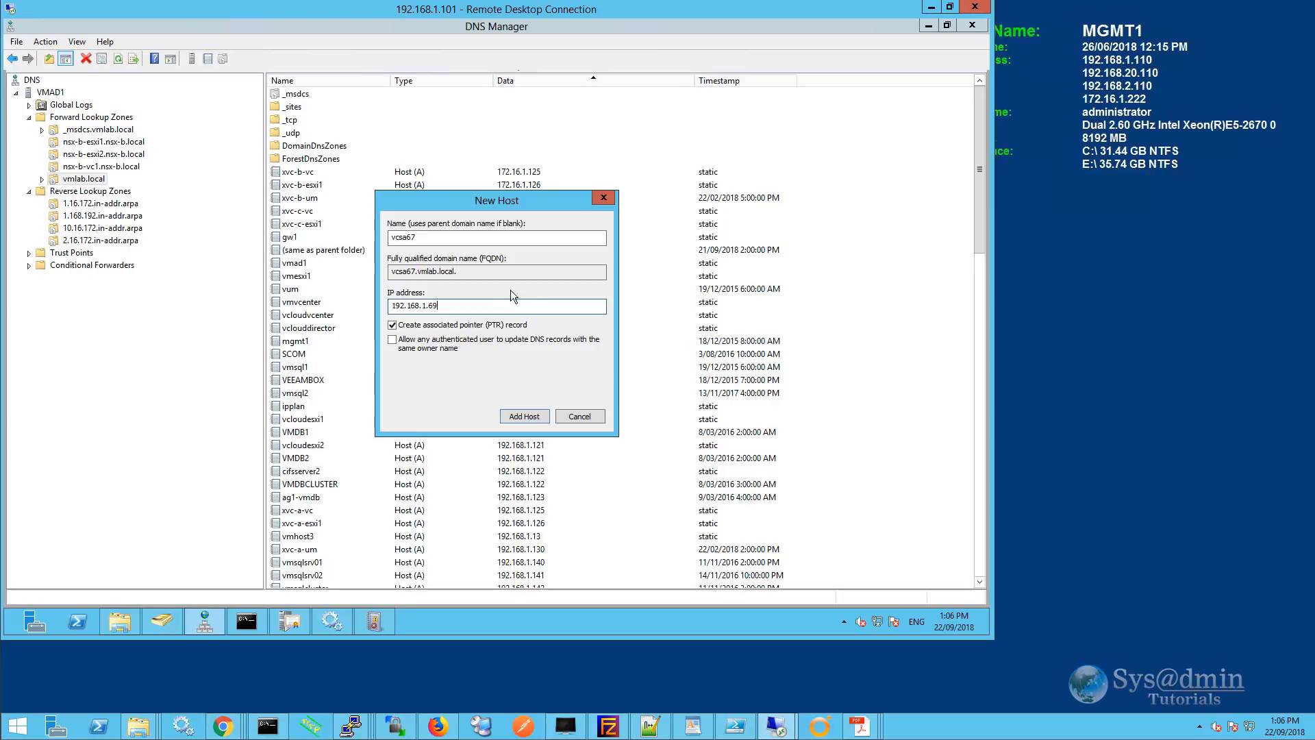
{"action": "left_click", "coordinate": [533, 418]}
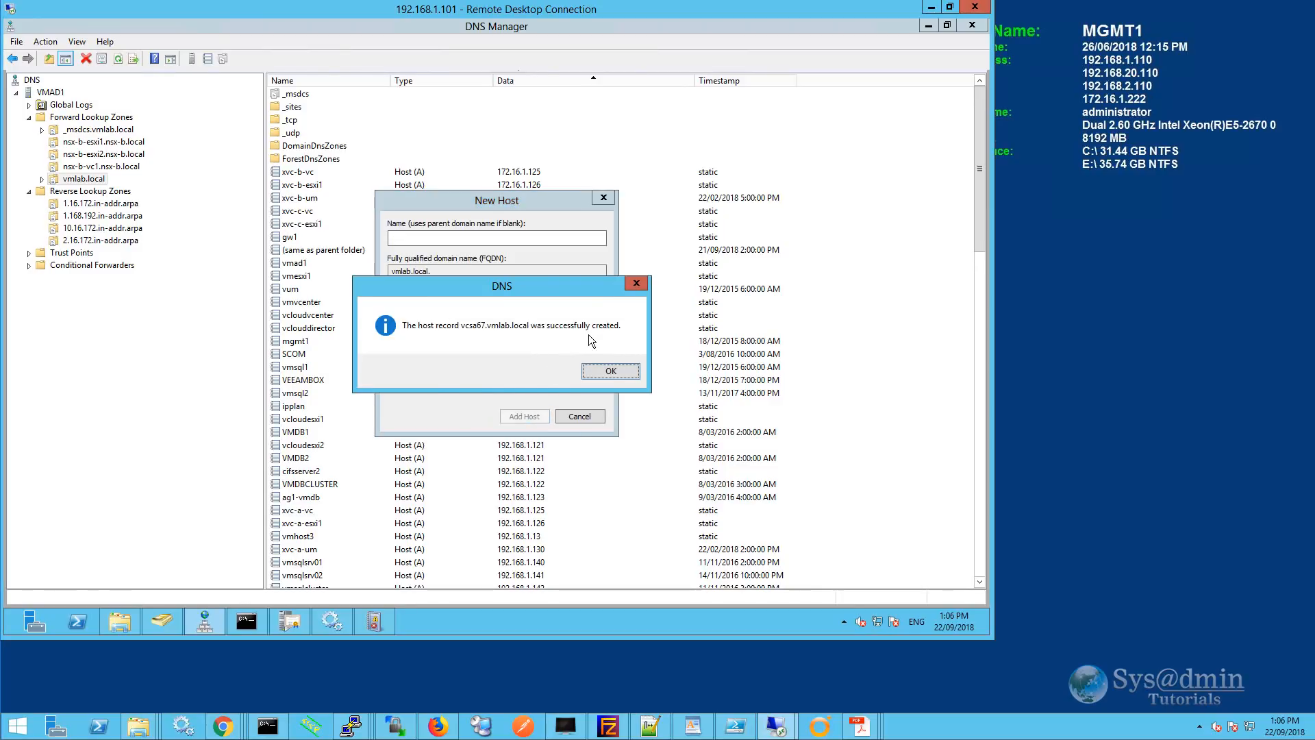
{"action": "left_click", "coordinate": [611, 371]}
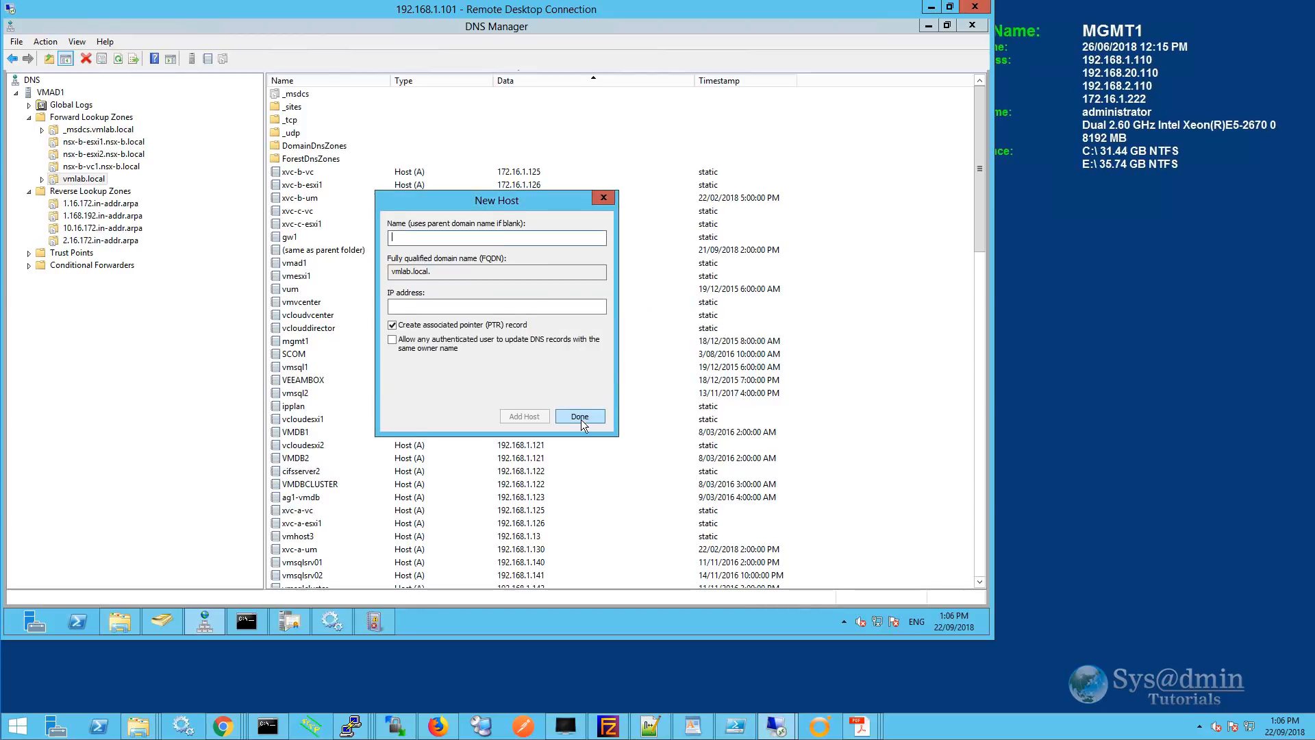
{"action": "left_click", "coordinate": [584, 416]}
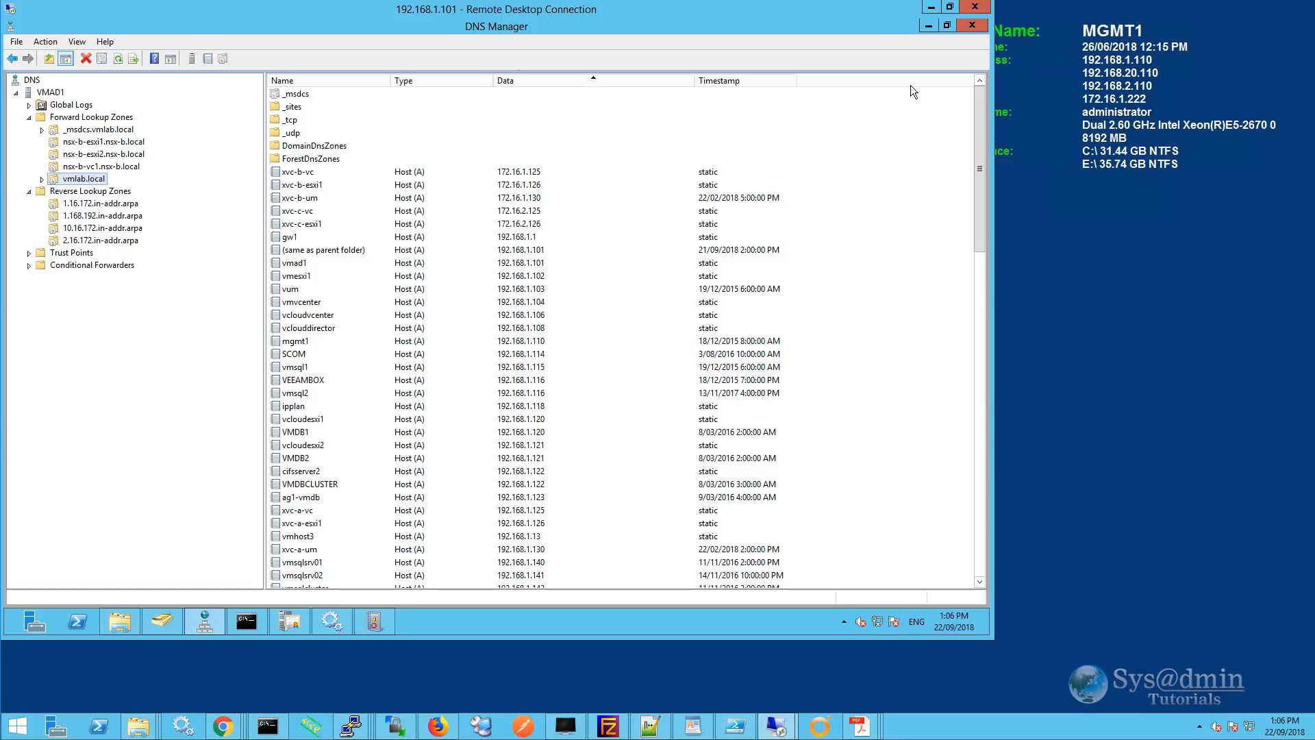
Minimize the remote session and bring the E:\Temp\VCSA67 folder to the front.
{"action": "left_click", "coordinate": [934, 8]}
{"action": "left_click", "coordinate": [138, 726]}
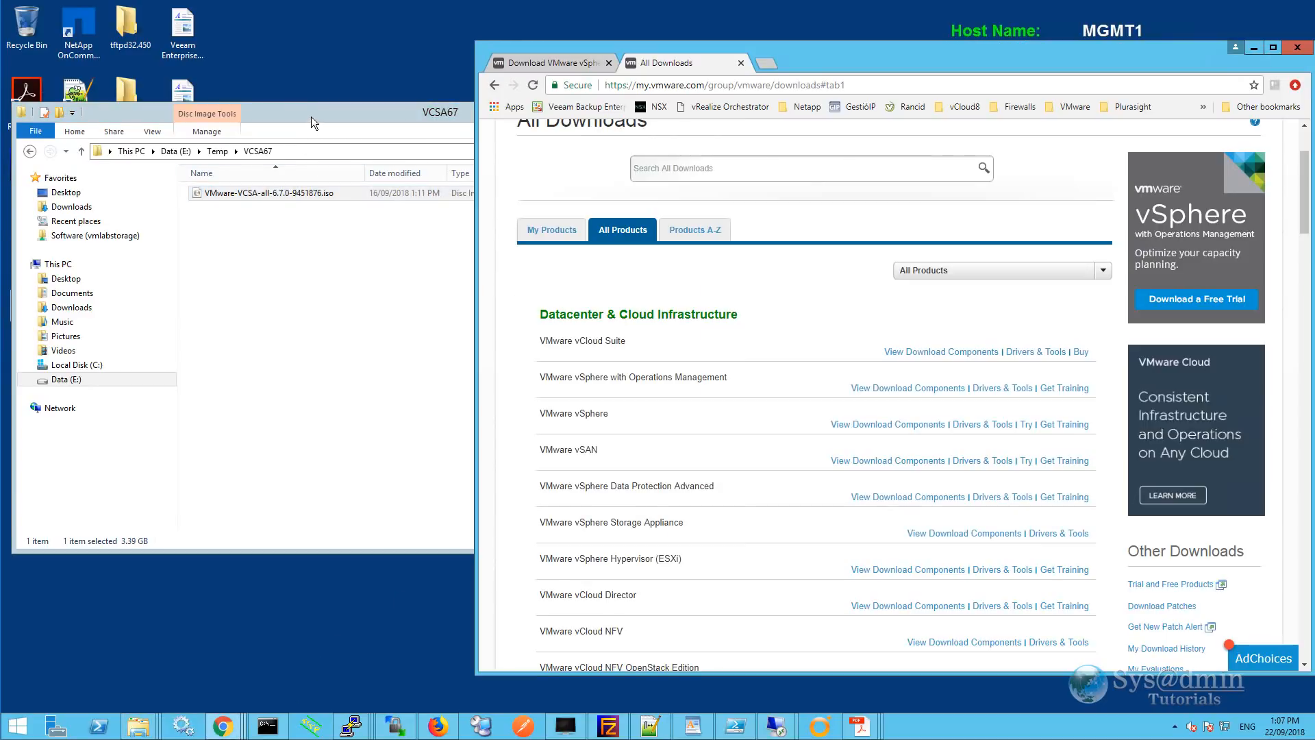
{"action": "left_click", "coordinate": [311, 122]}
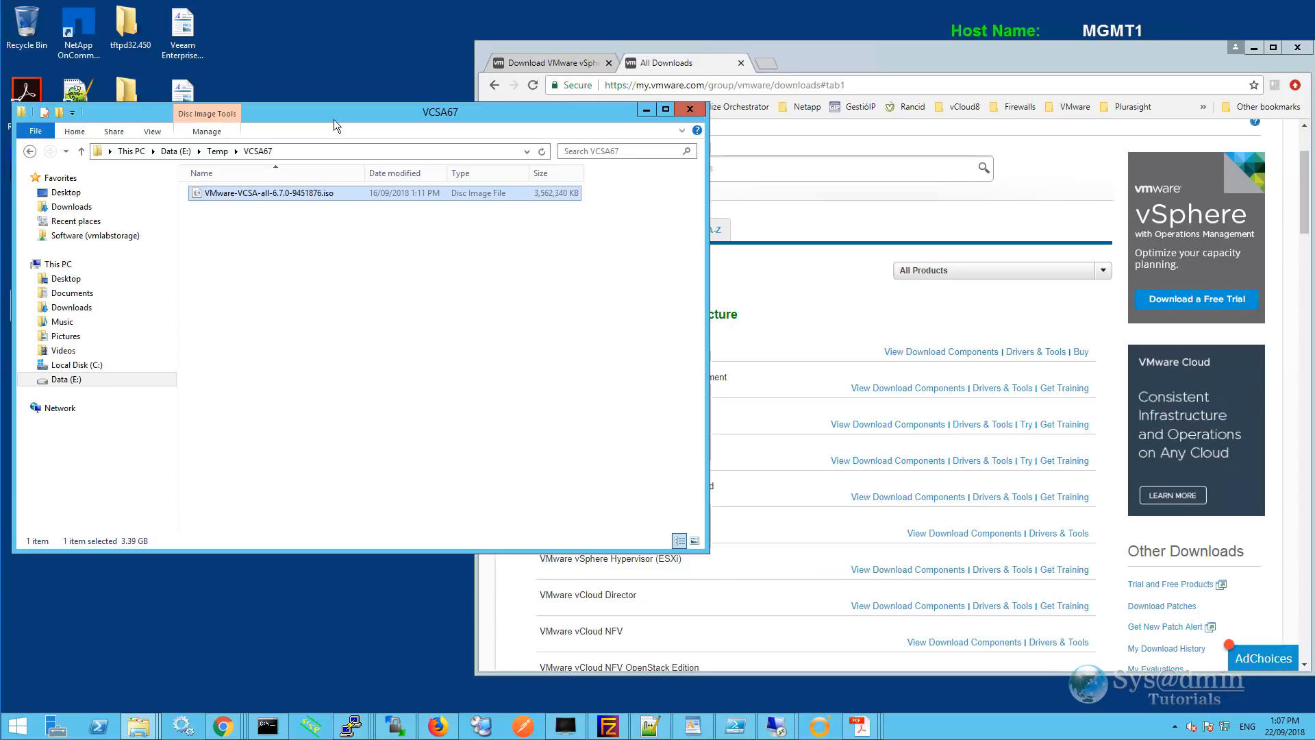
In Chrome, open vSphere download components and the vCenter Server 6.7.0d downloads, then minimize Chrome.
{"action": "left_click", "coordinate": [812, 54]}
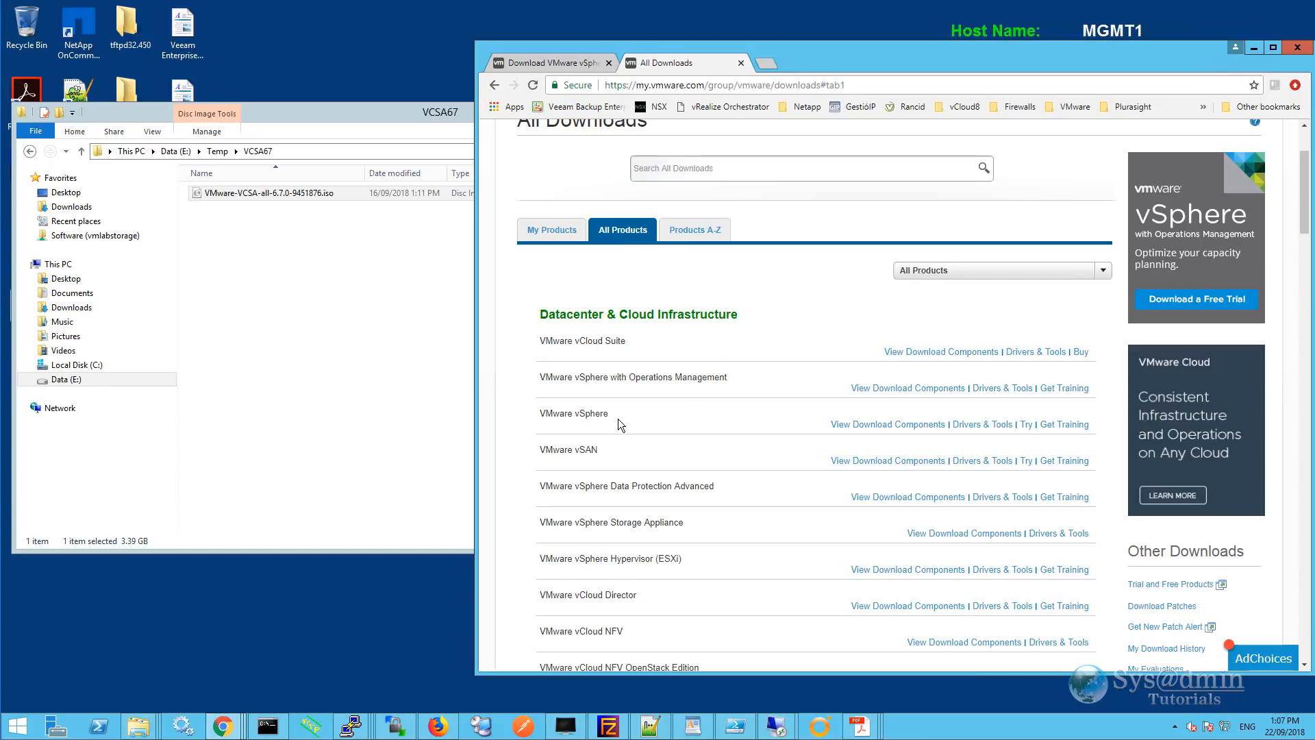
{"action": "left_click", "coordinate": [901, 424]}
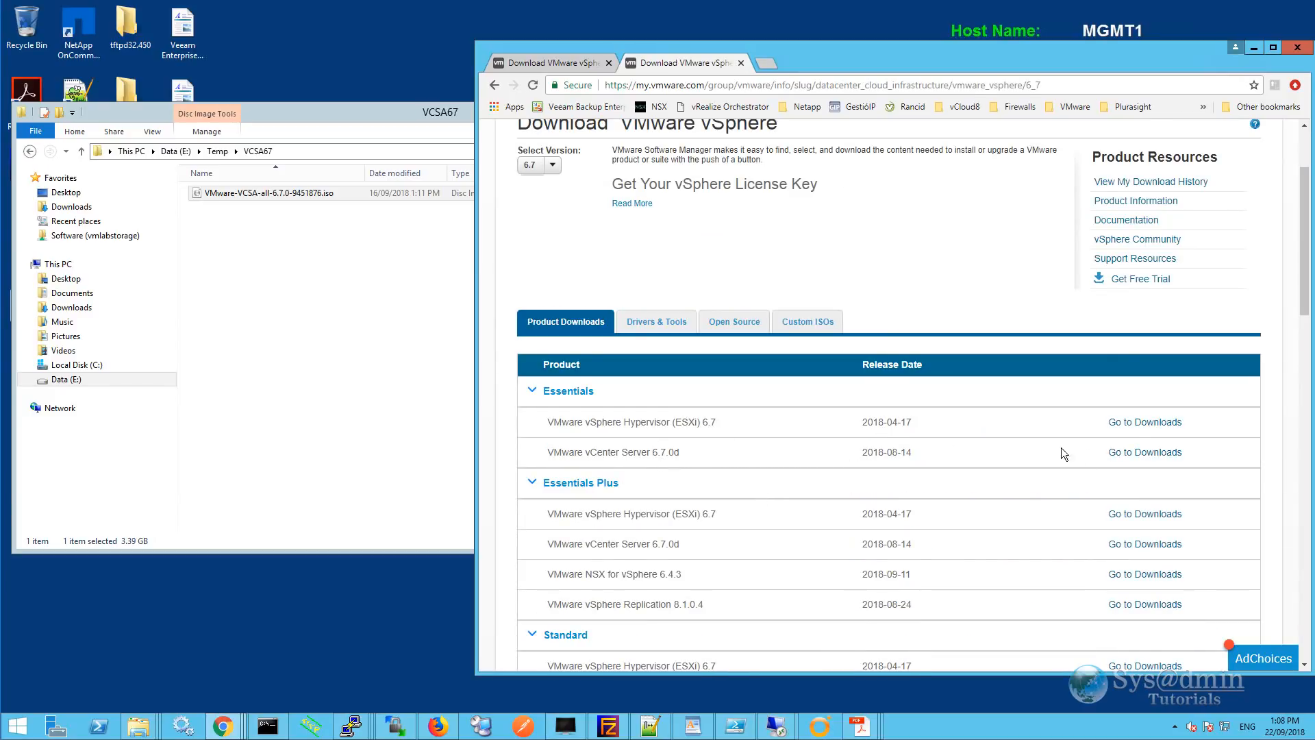
{"action": "left_click", "coordinate": [1140, 458]}
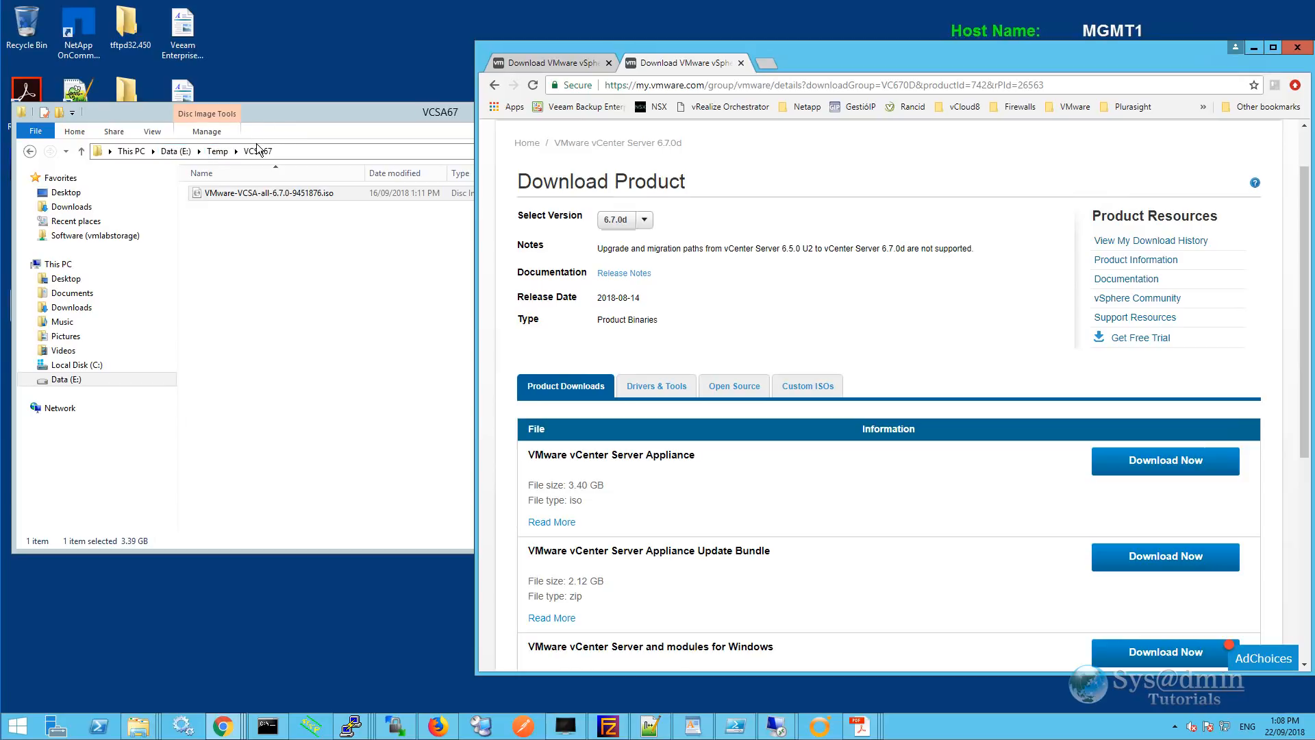
{"action": "left_click", "coordinate": [1254, 47]}
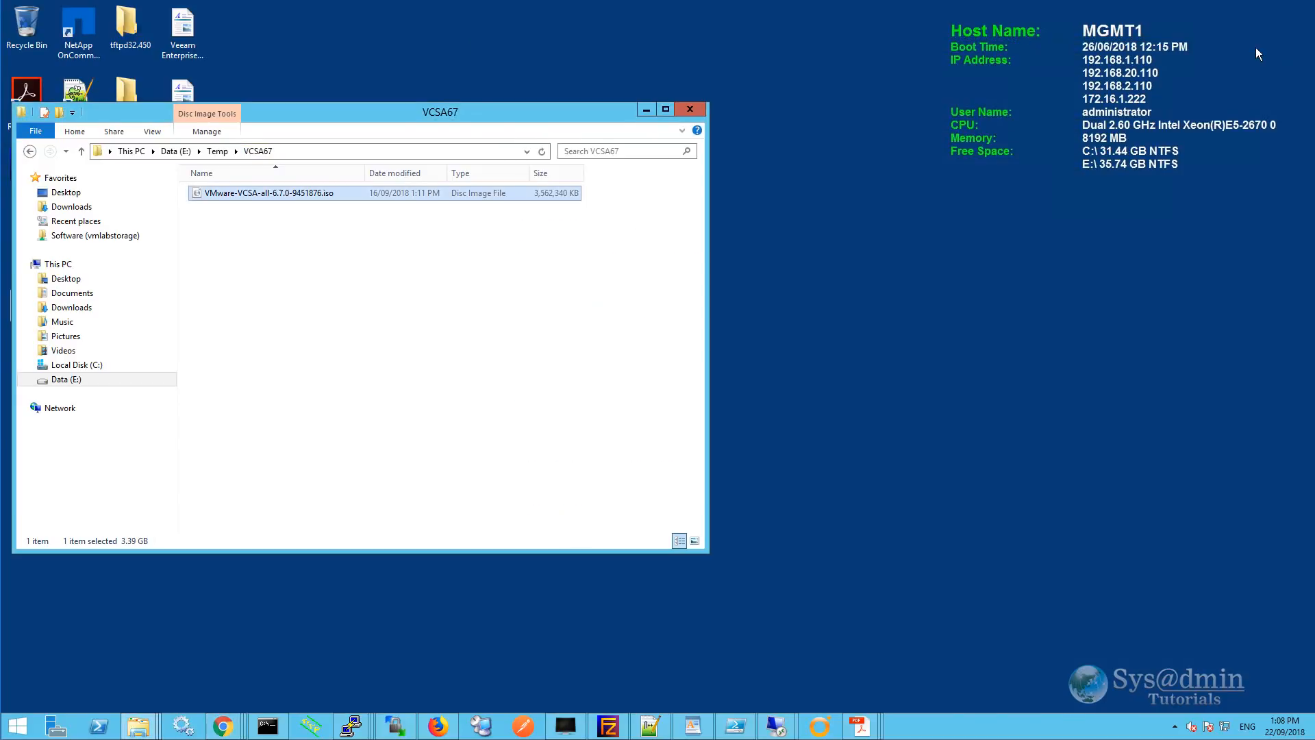
Mount VMware-VCSA-all-6.7.0-9451876.iso and run vcsa-ui-installer\win32\installer.exe as administrator.
{"action": "right_click", "coordinate": [296, 198]}
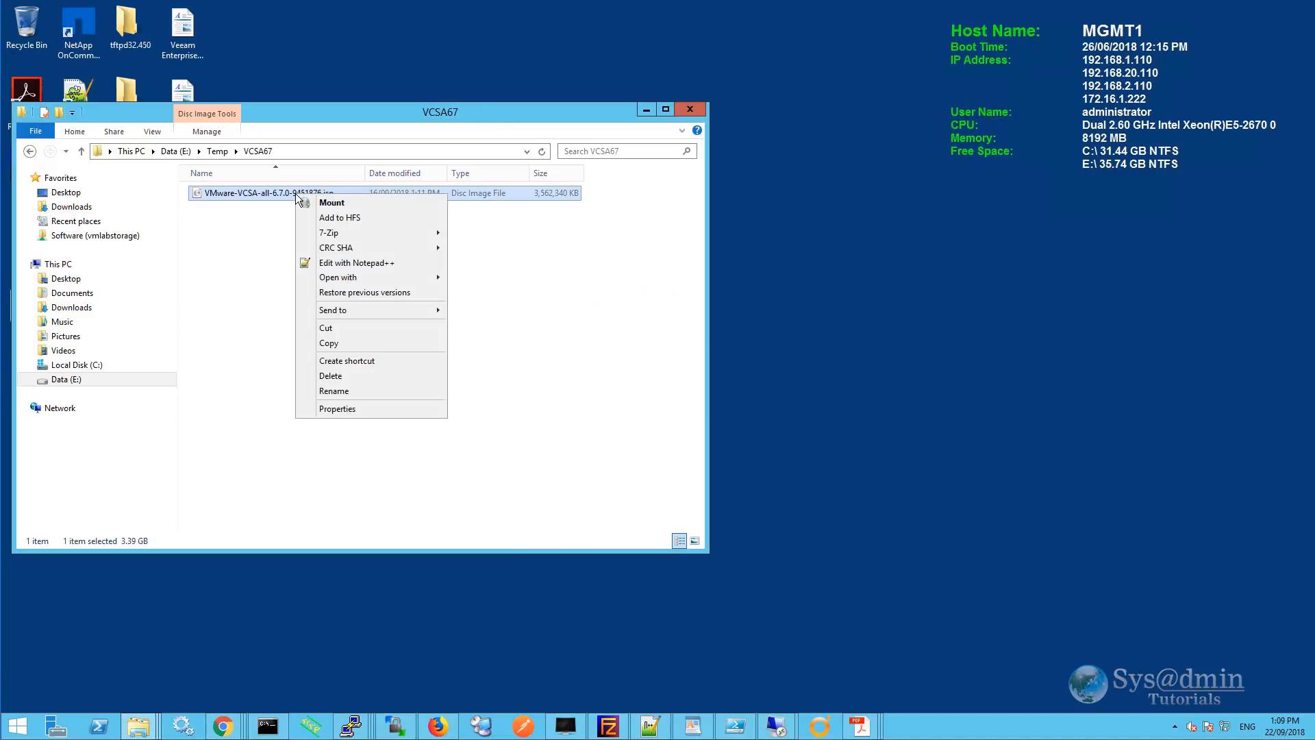
{"action": "left_click", "coordinate": [362, 203]}
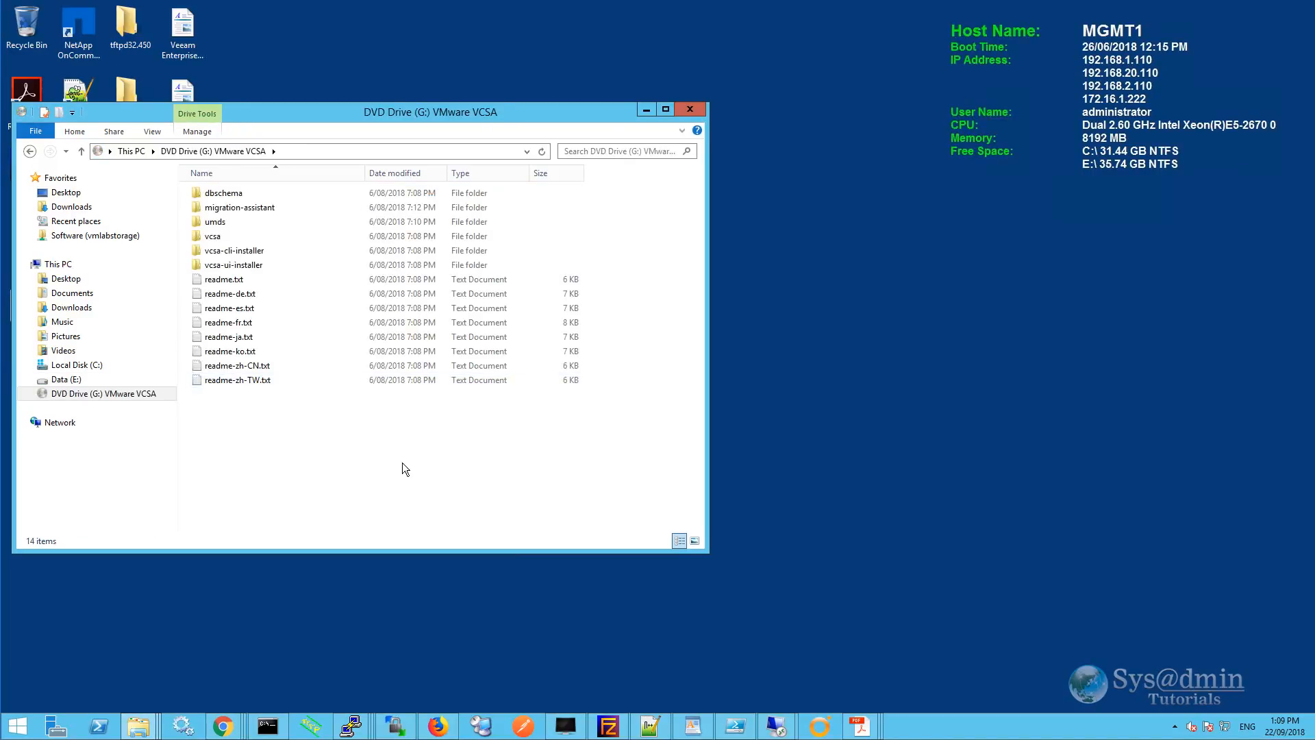
{"action": "double_click", "coordinate": [255, 267]}
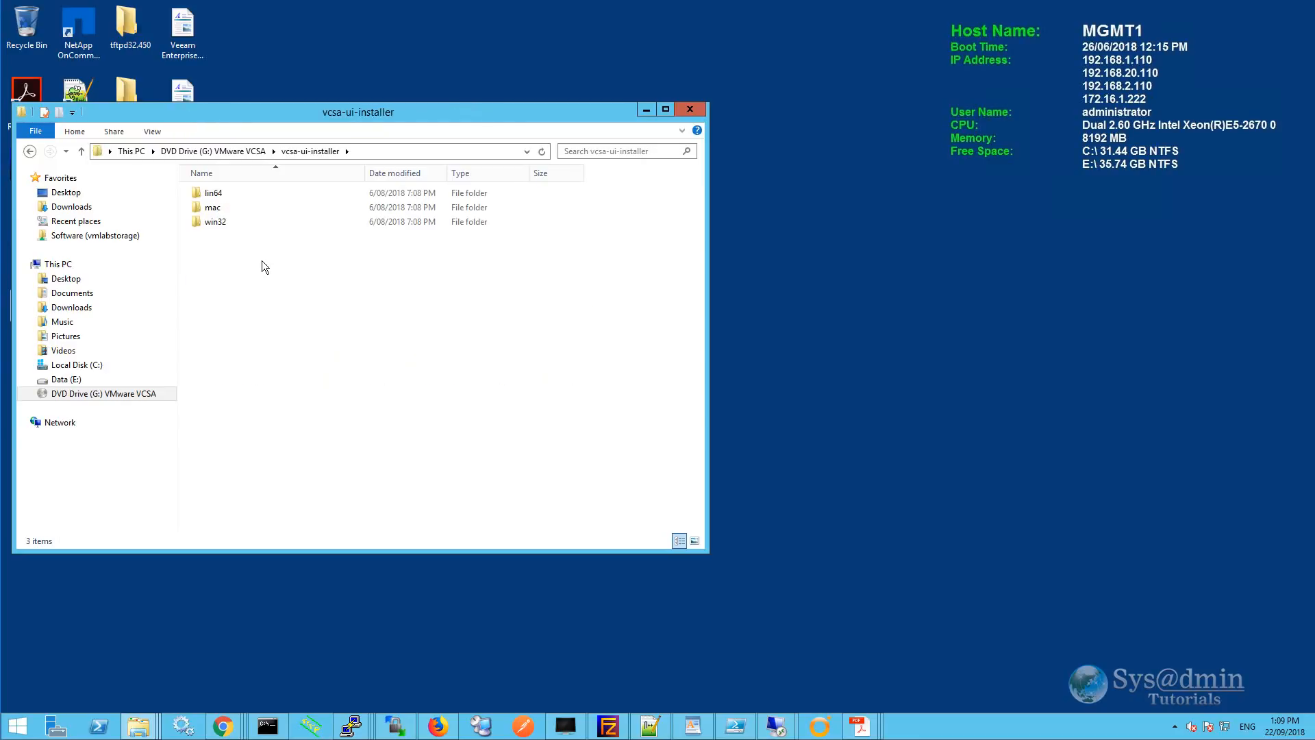
{"action": "double_click", "coordinate": [218, 223]}
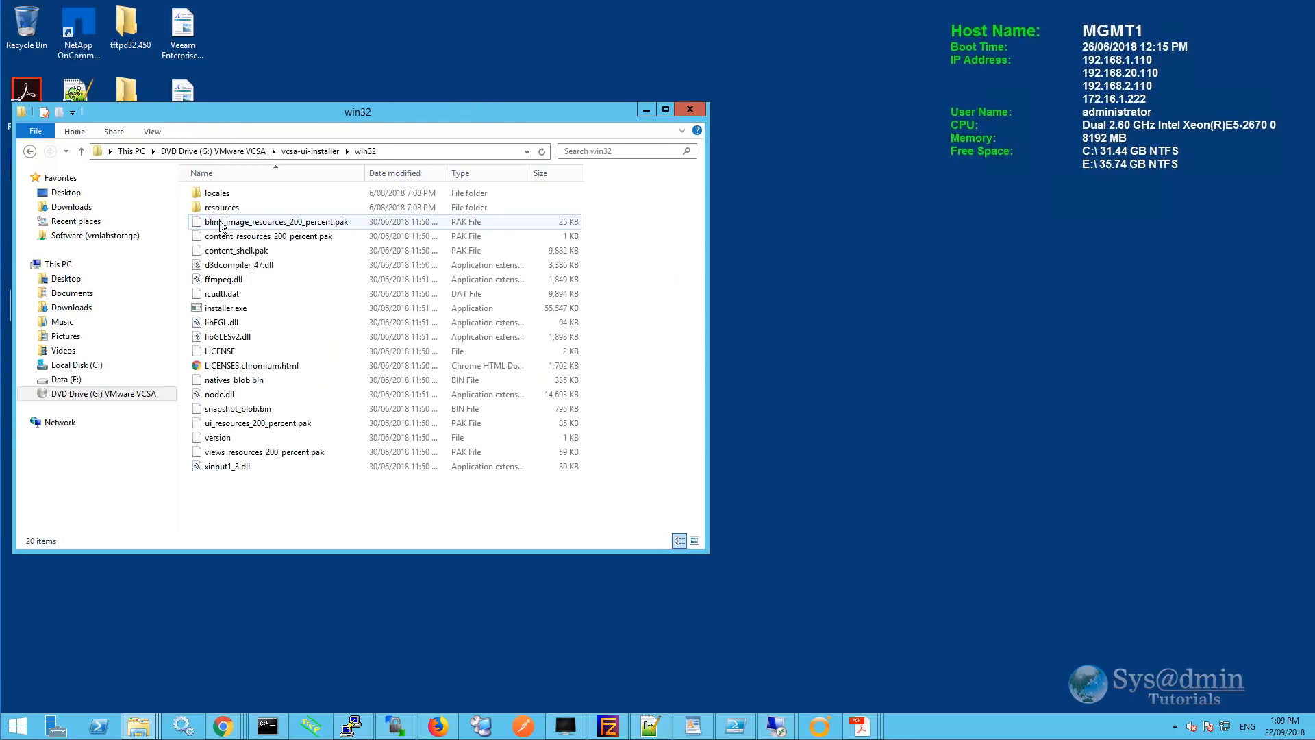
{"action": "right_click", "coordinate": [241, 310]}
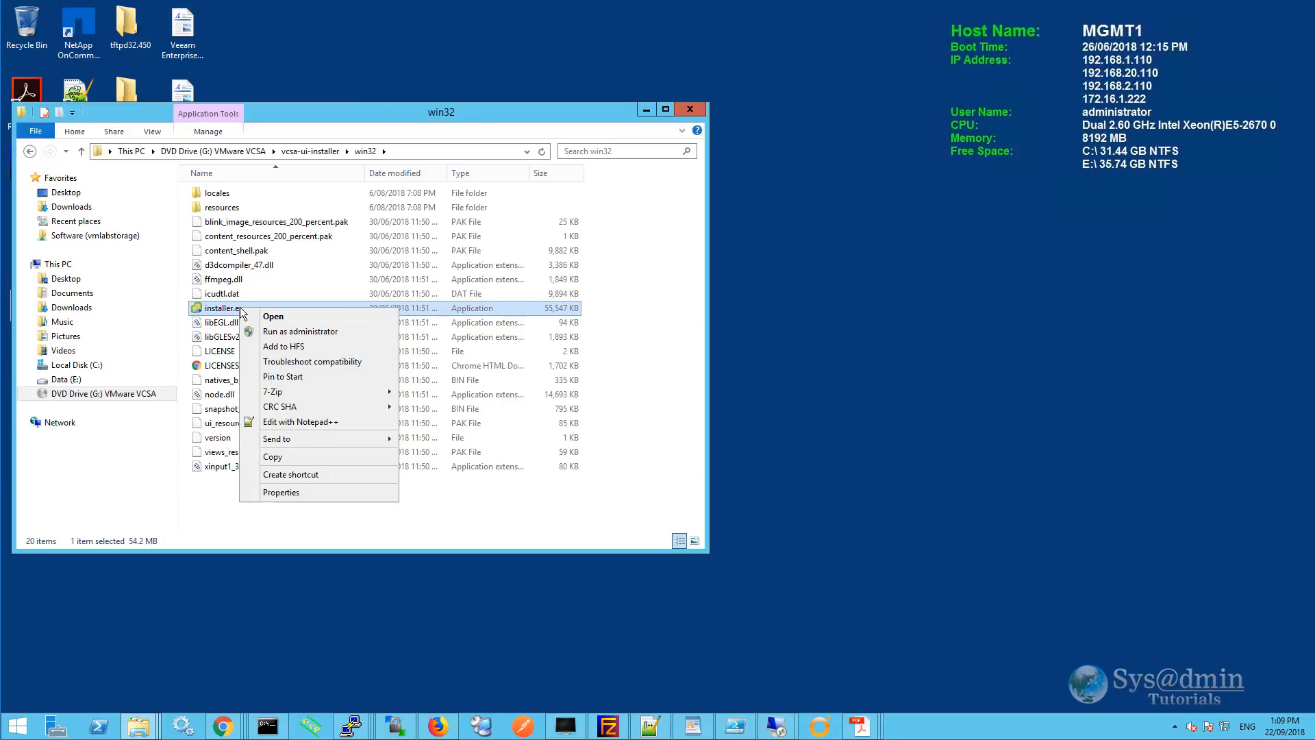
{"action": "left_click", "coordinate": [283, 333]}
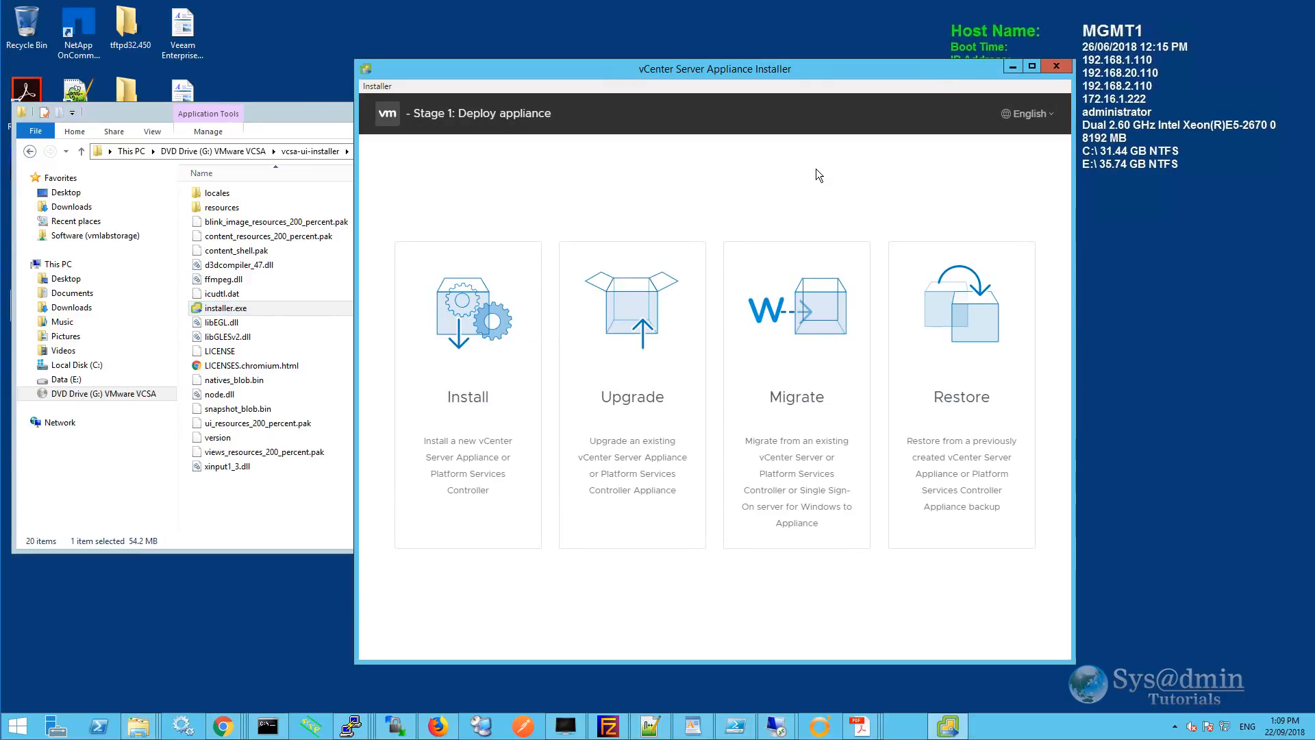
Choose Install, pass the introduction and accept the license agreement.
{"action": "left_click", "coordinate": [468, 328]}
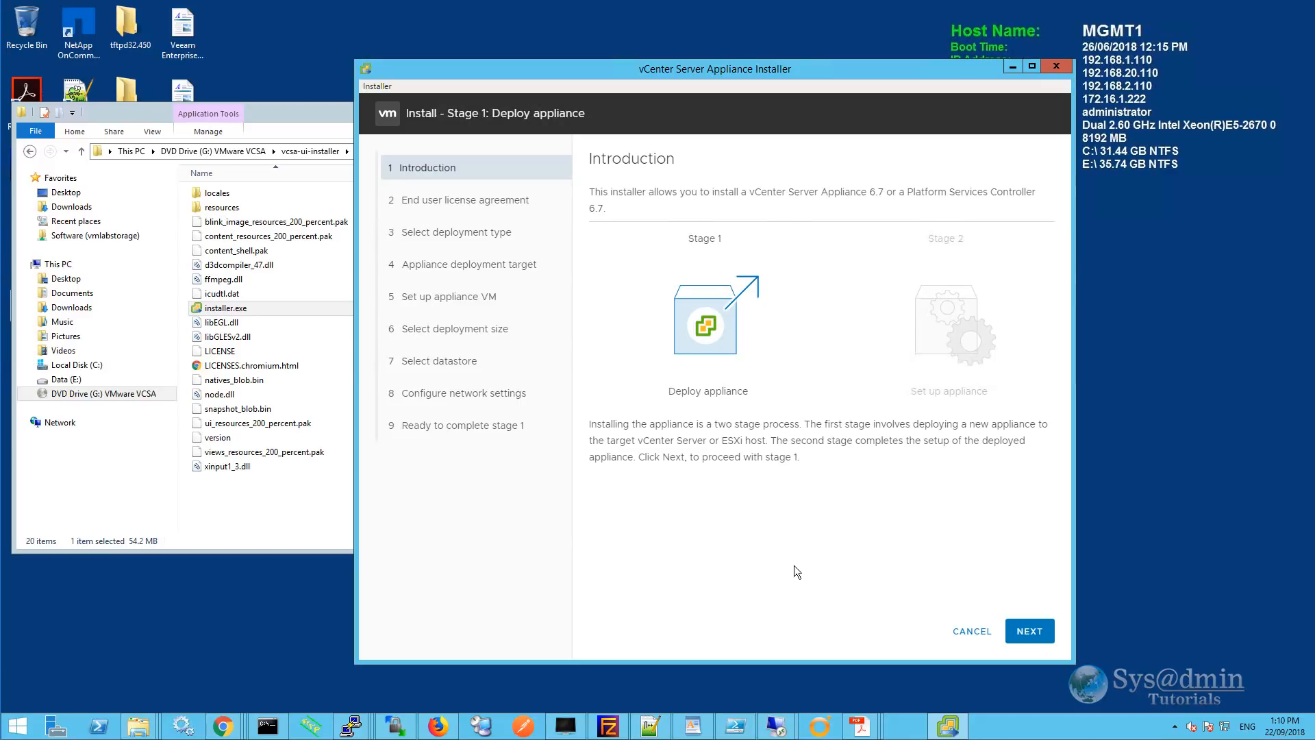
{"action": "left_click", "coordinate": [1039, 639]}
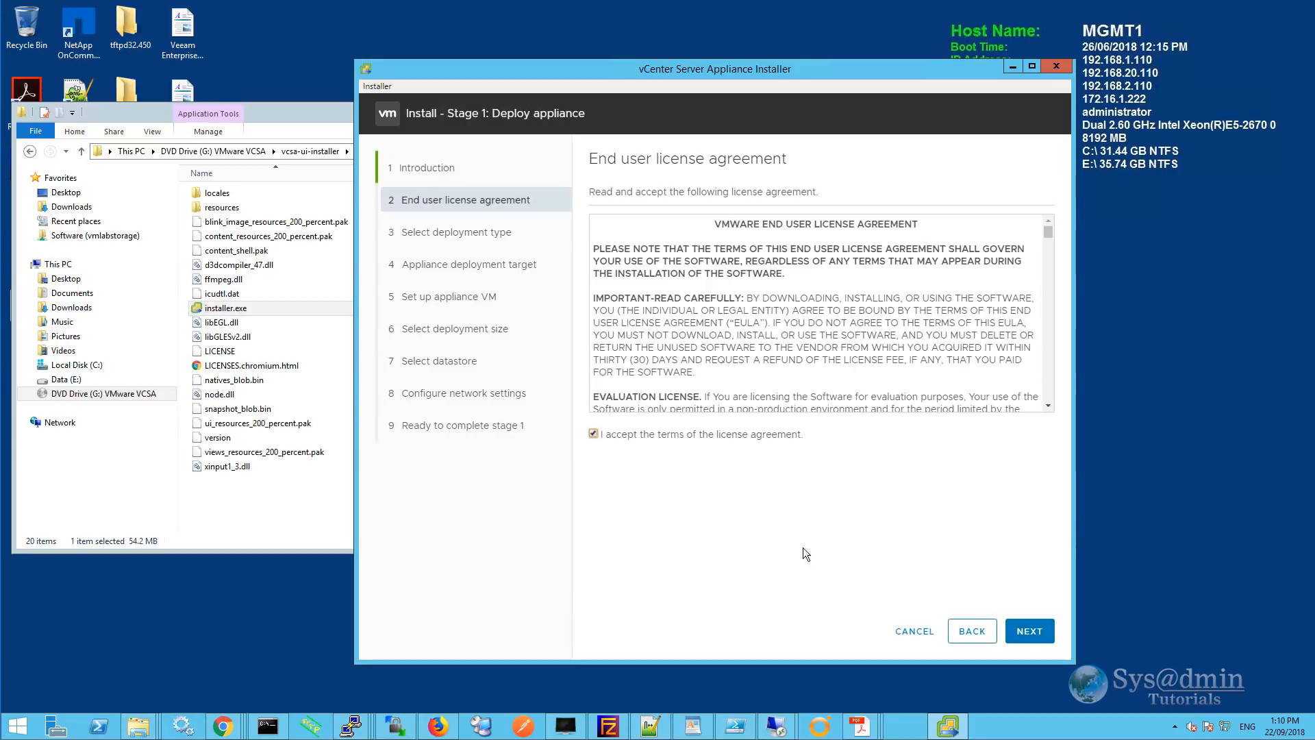
{"action": "left_click", "coordinate": [1029, 631]}
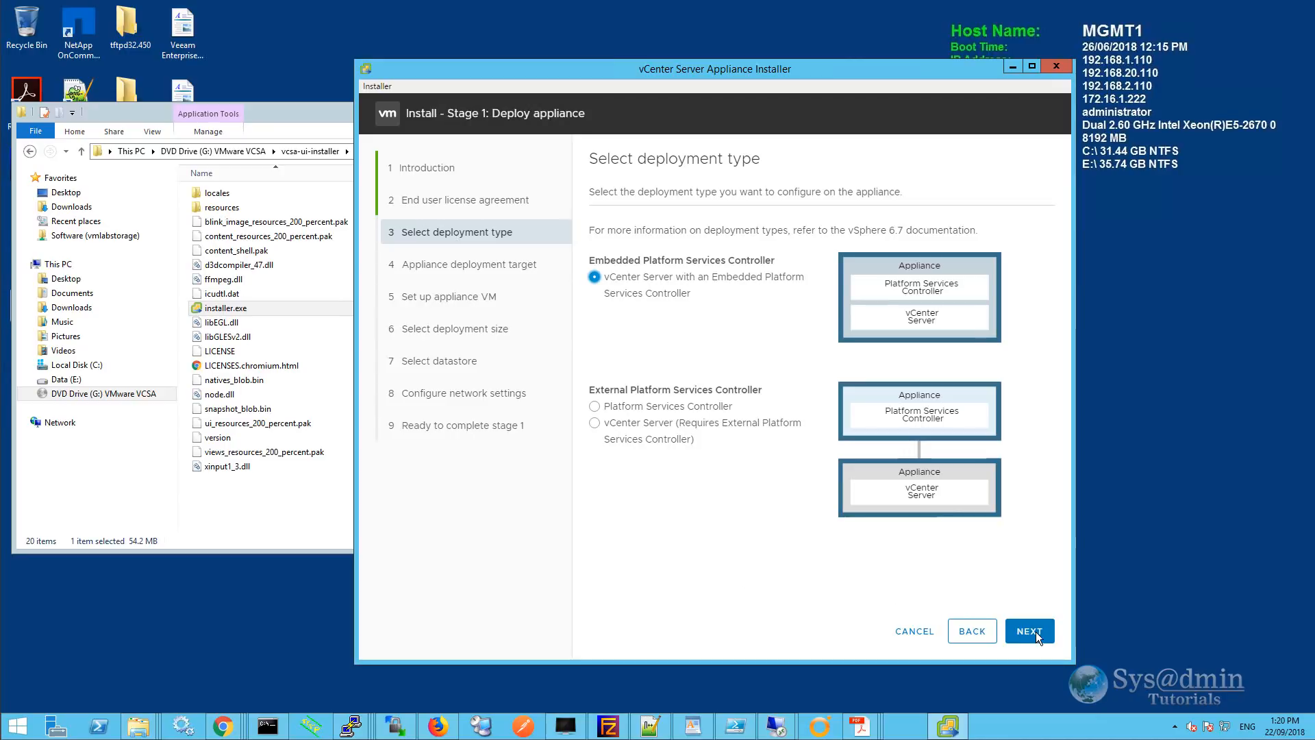
Keep the embedded PSC deployment and target vmvcenter.vmlab.local on port 443 with administrator credentials.
{"action": "left_click", "coordinate": [1035, 631]}
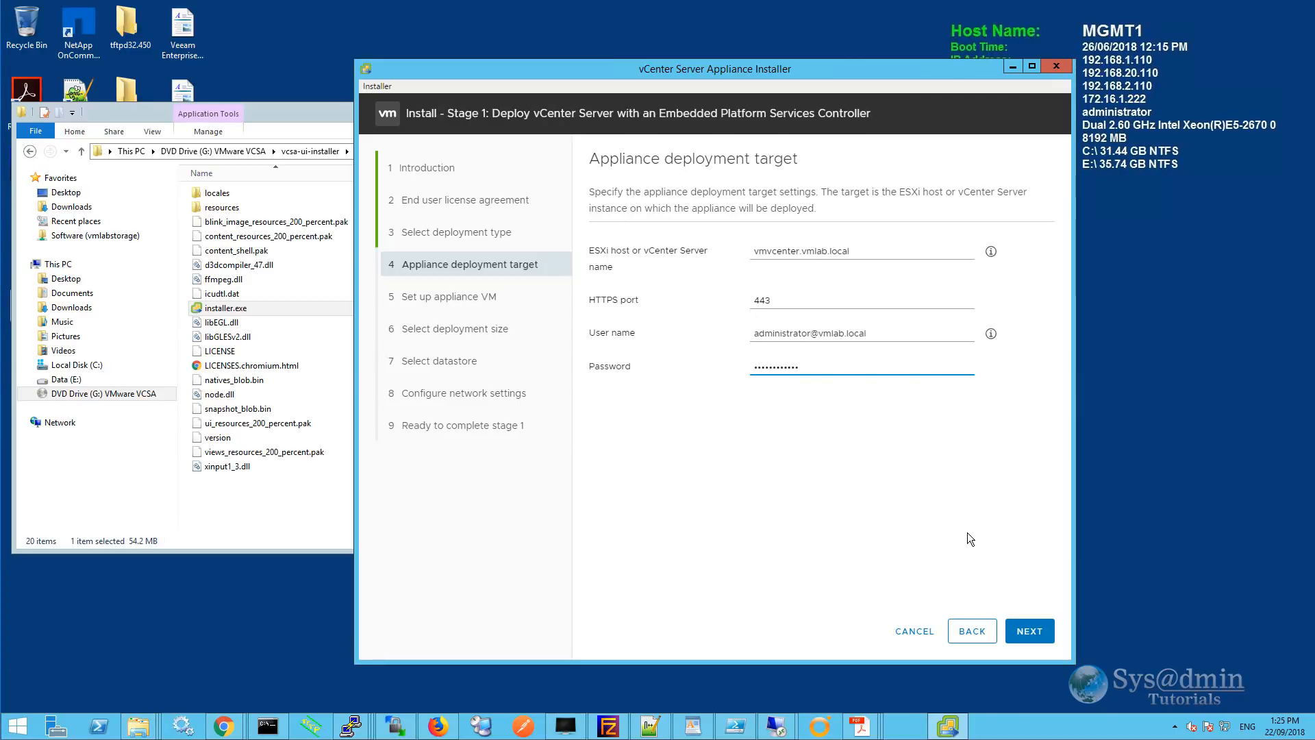
{"action": "left_click", "coordinate": [1039, 637]}
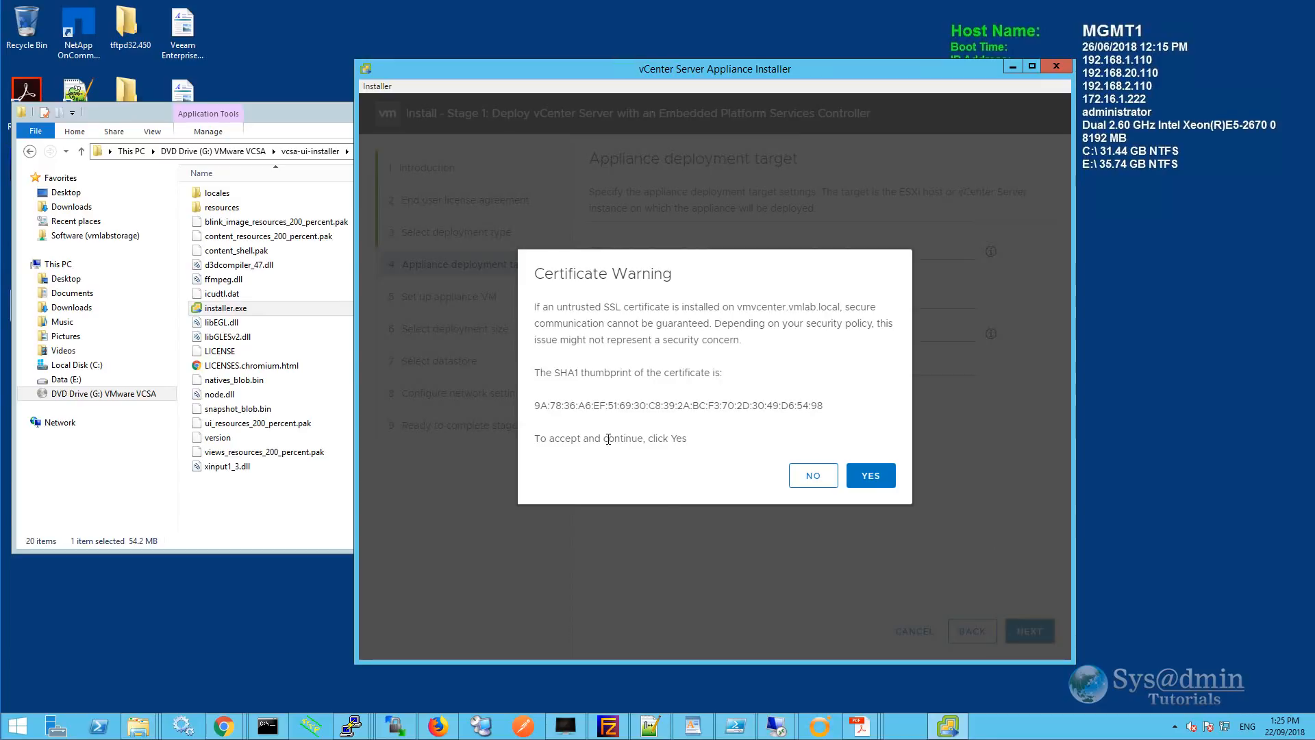
Accept the certificate and pick the VMware 67 Lab folder under the VMLAB datacenter.
{"action": "left_click", "coordinate": [873, 479]}
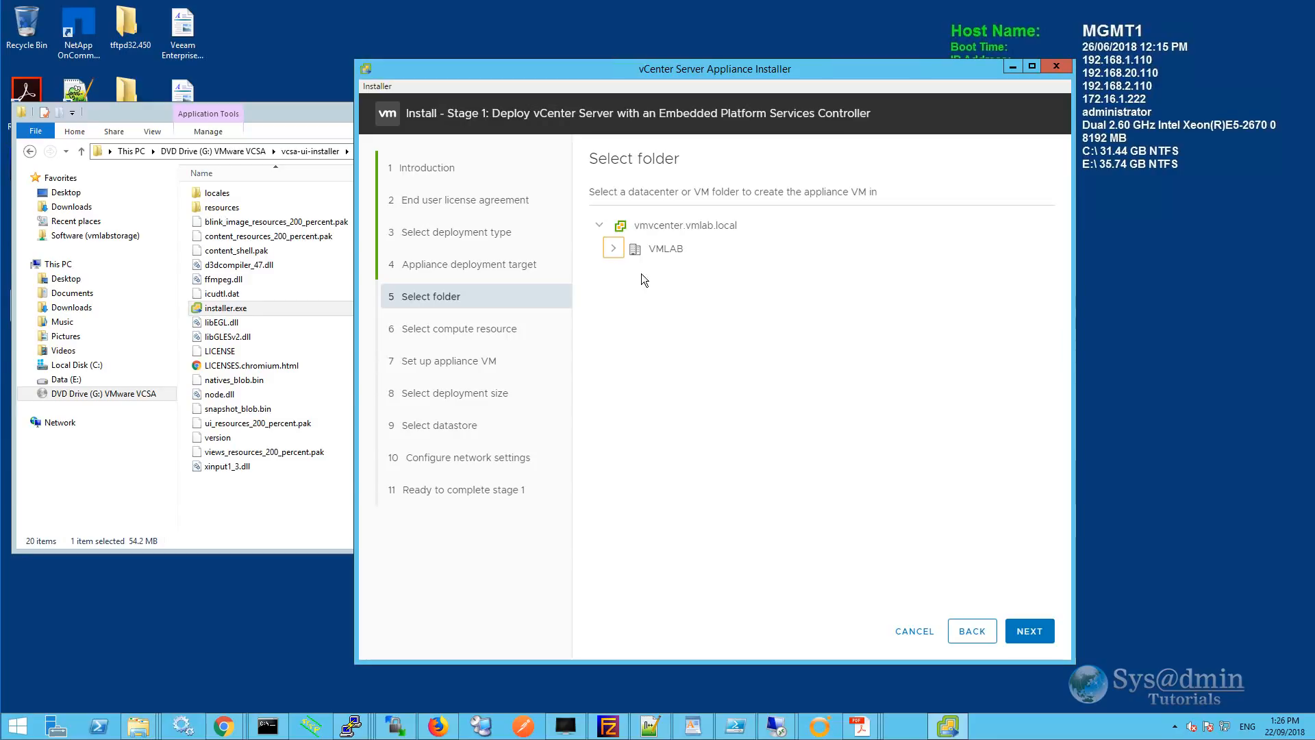
{"action": "left_click", "coordinate": [612, 251]}
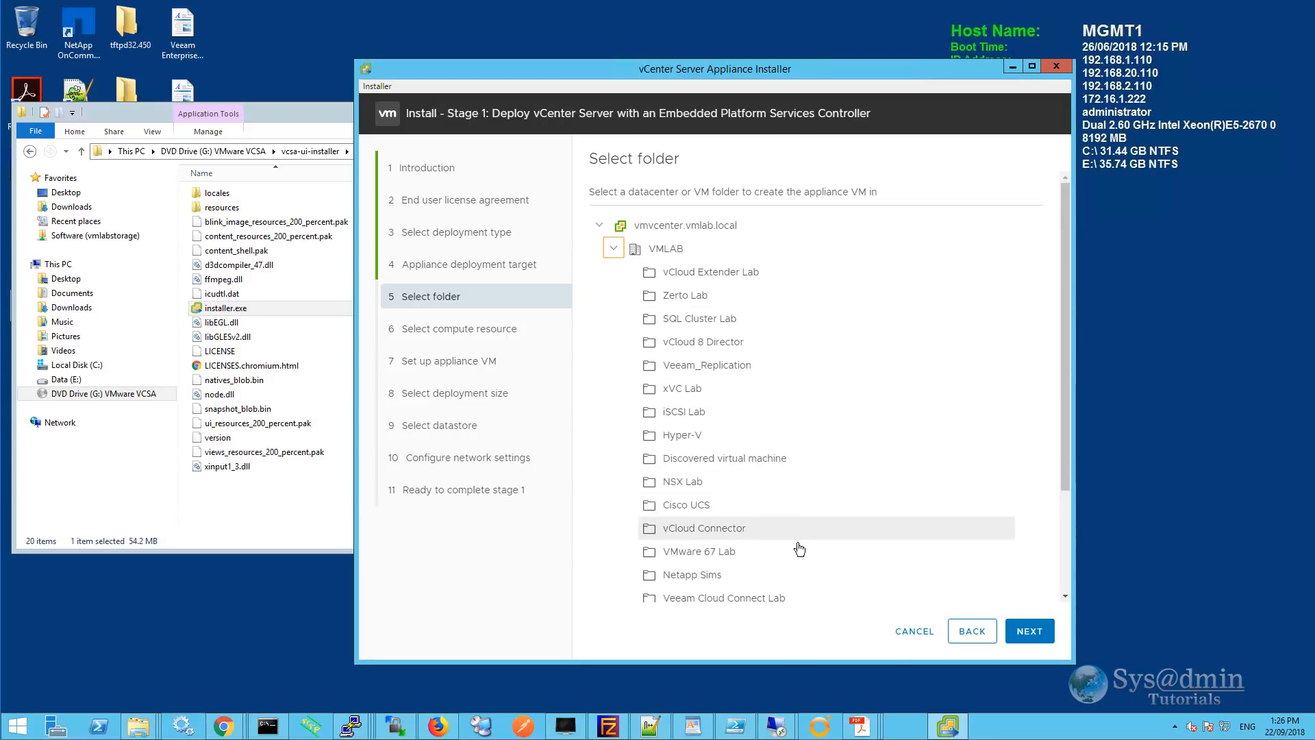
{"action": "left_click", "coordinate": [727, 554]}
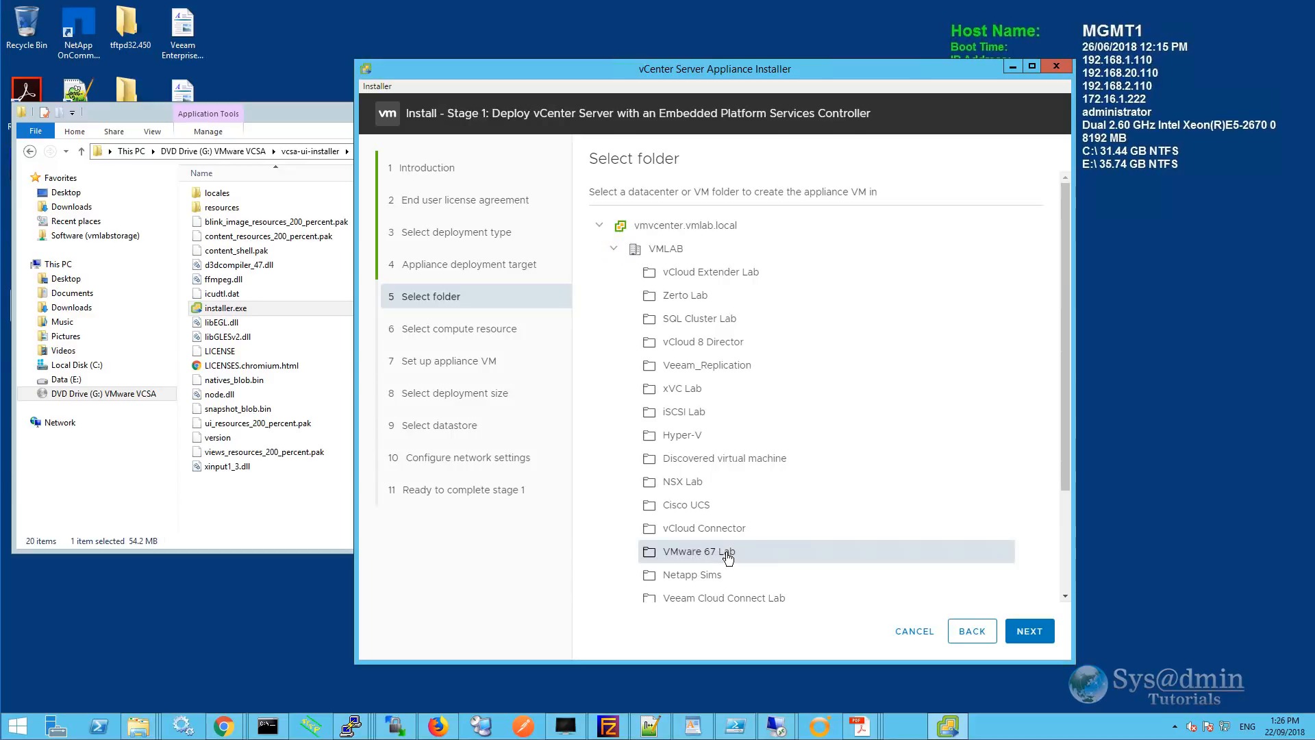
{"action": "left_click", "coordinate": [1026, 633]}
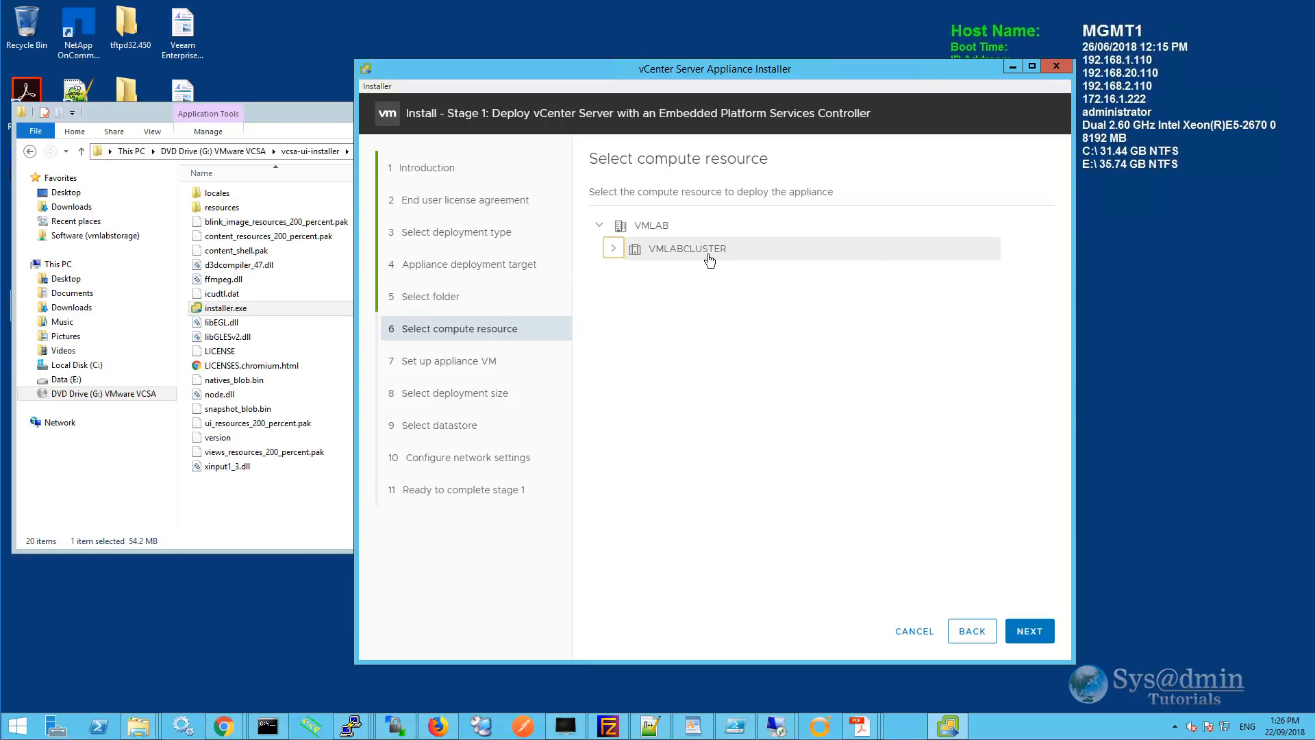
Expand VMLABCLUSTER to its hosts vmhost3, vmhost5, vmhost4 and select the cluster.
{"action": "left_click", "coordinate": [615, 249]}
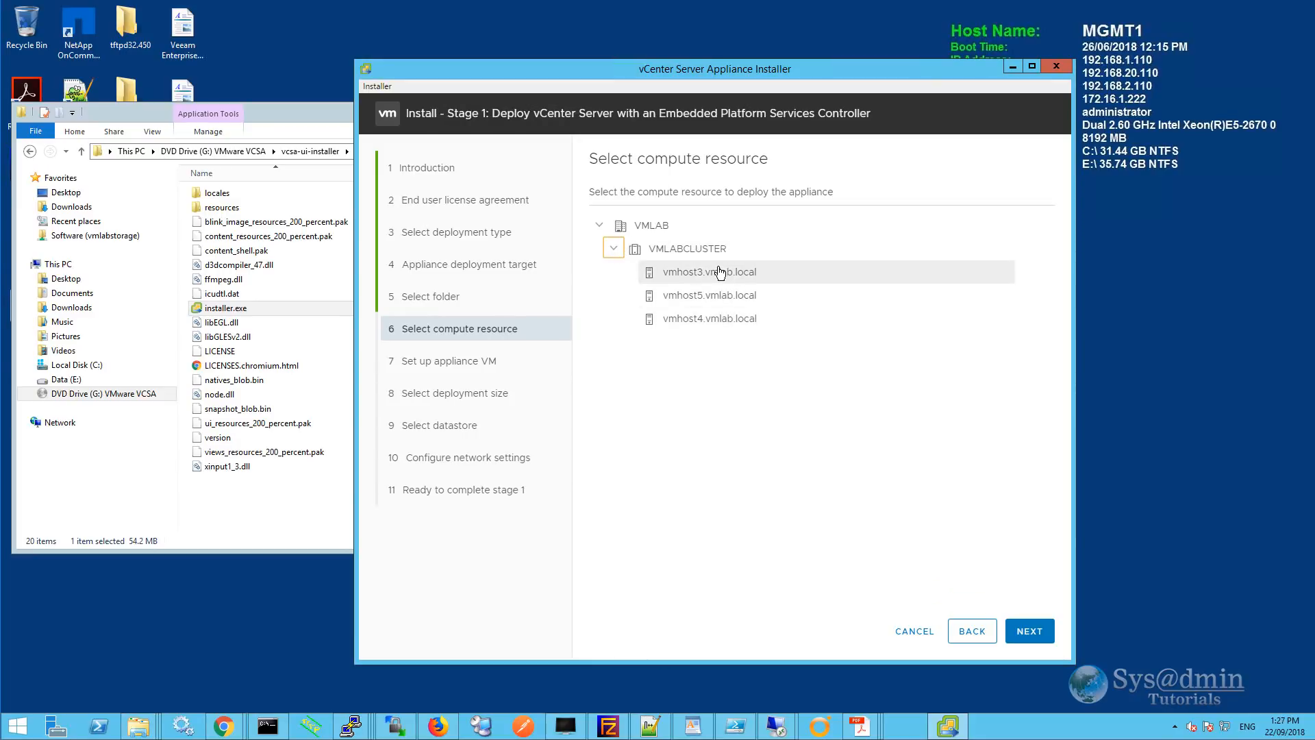
{"action": "left_click", "coordinate": [685, 255]}
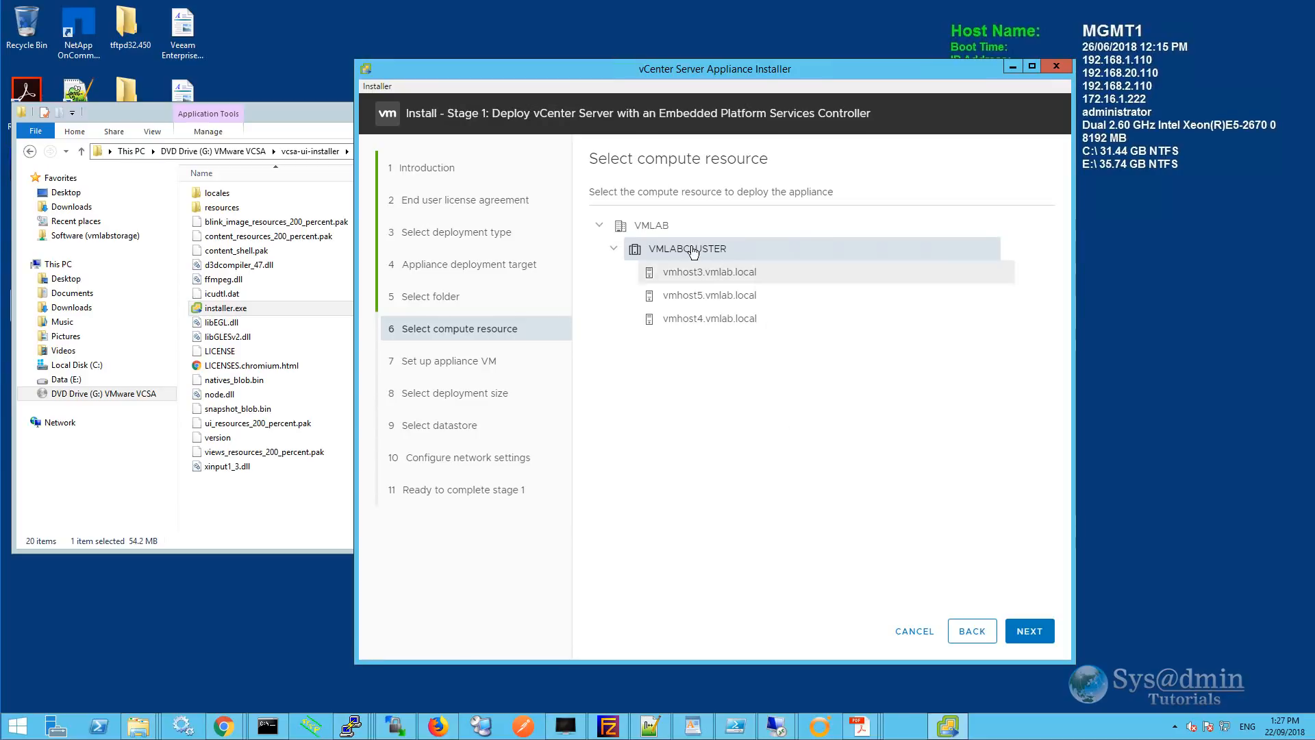
Rename the appliance VM to vcsa67, fill in the root password fields, and continue.
{"action": "left_click", "coordinate": [1020, 620]}
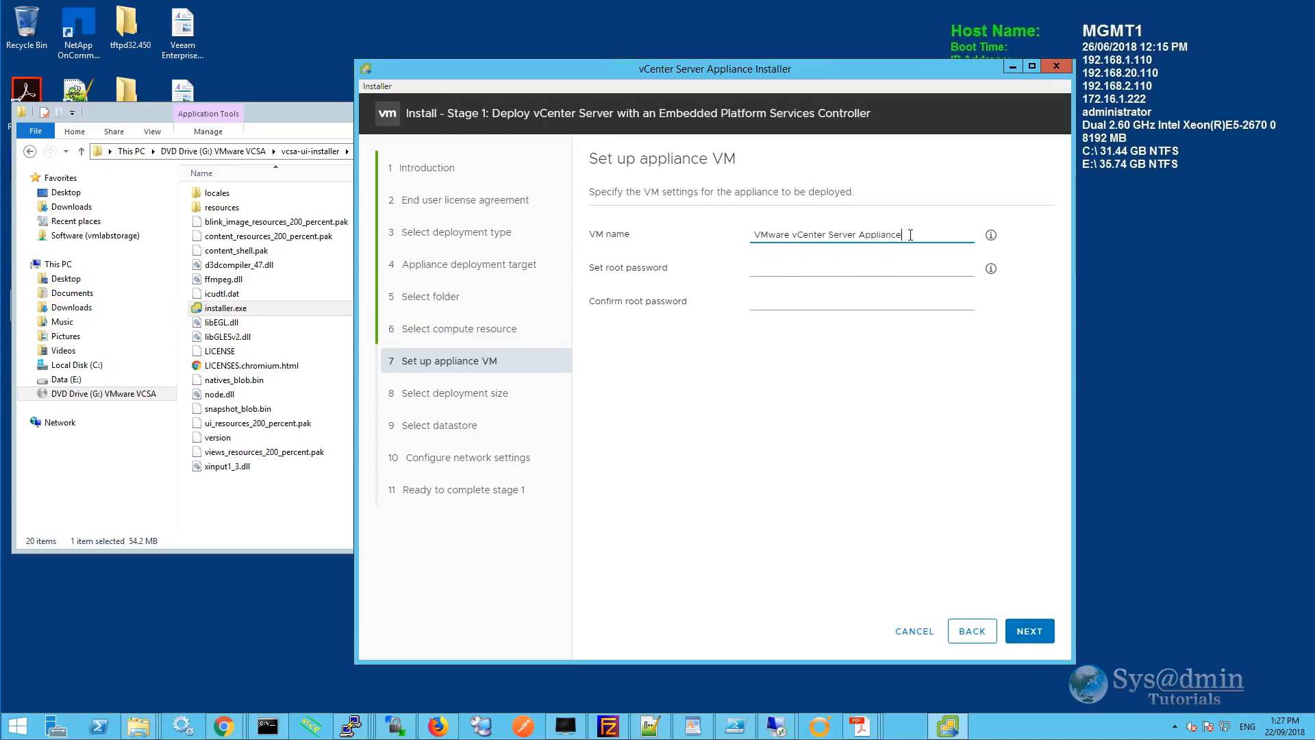
{"action": "left_click_drag", "start_coordinate": [906, 227], "coordinate": [747, 244]}
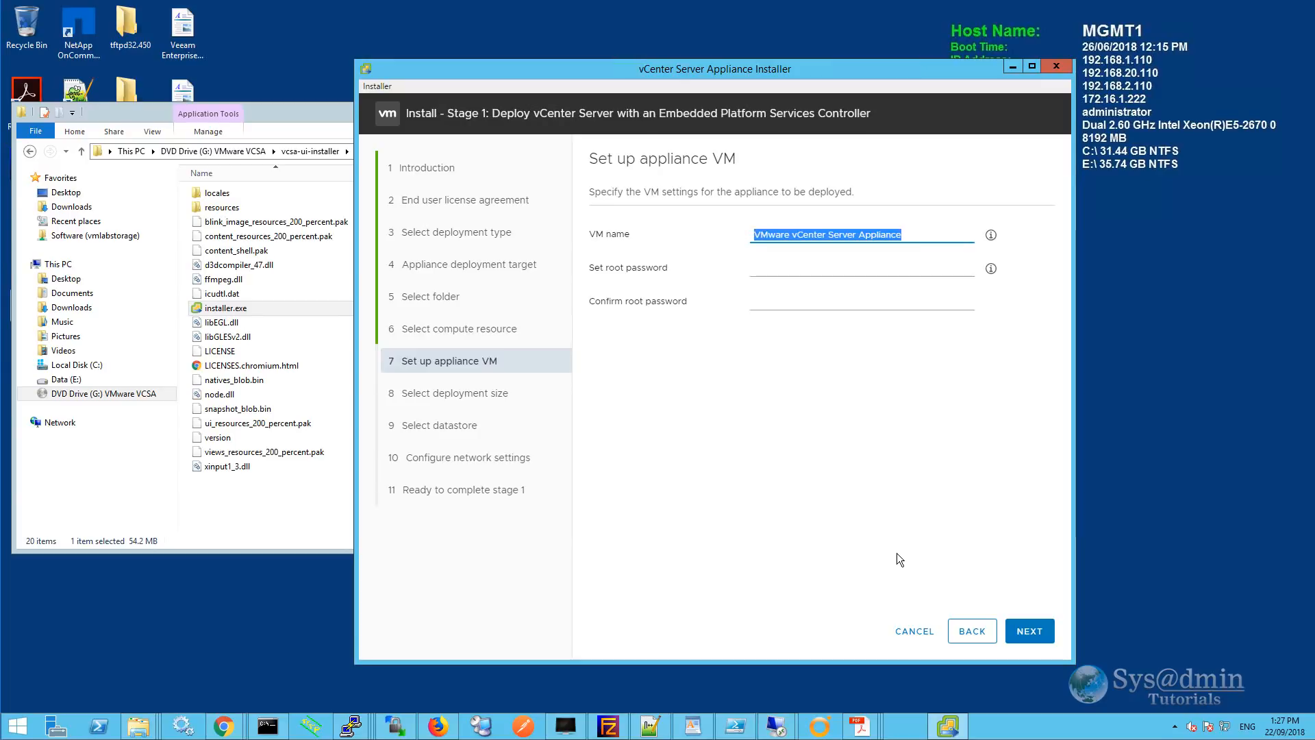
{"action": "type", "text": "vcsa67"}
{"action": "left_click", "coordinate": [757, 272]}
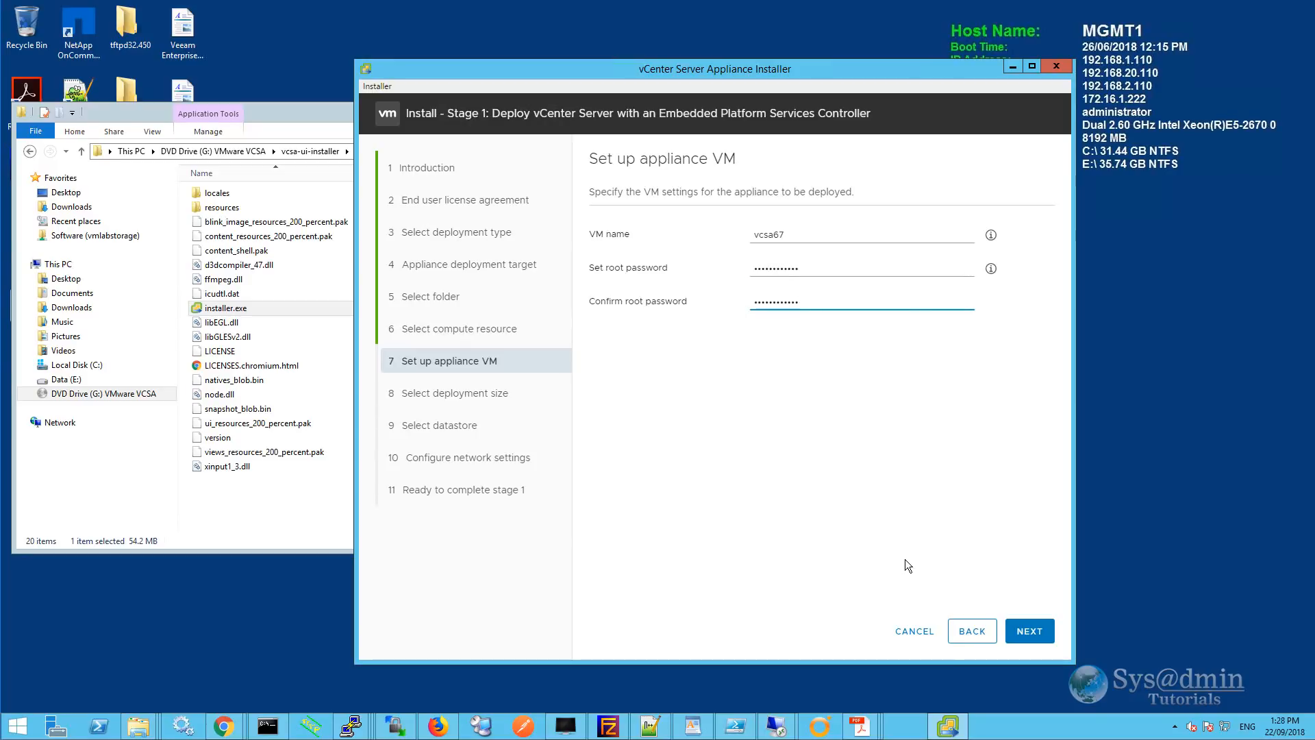
{"action": "left_click", "coordinate": [905, 559]}
{"action": "left_click", "coordinate": [1029, 631]}
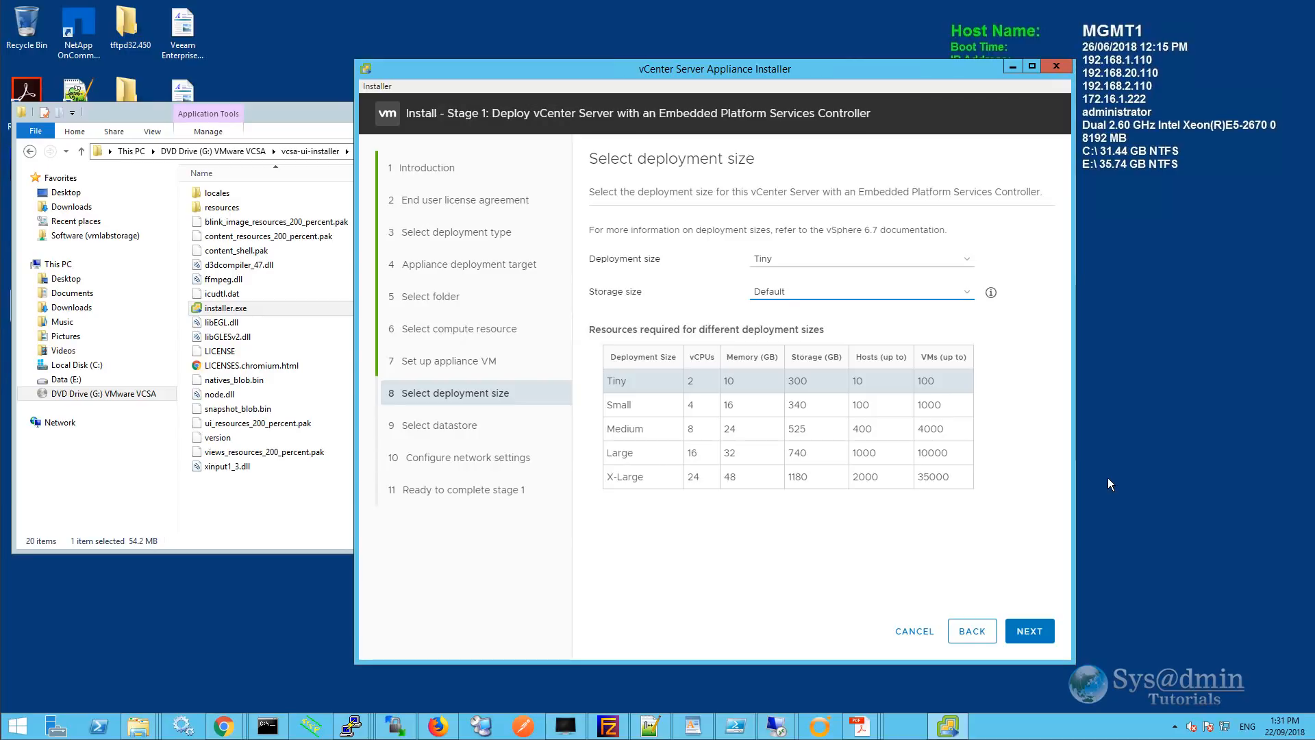
{"action": "left_click", "coordinate": [964, 293]}
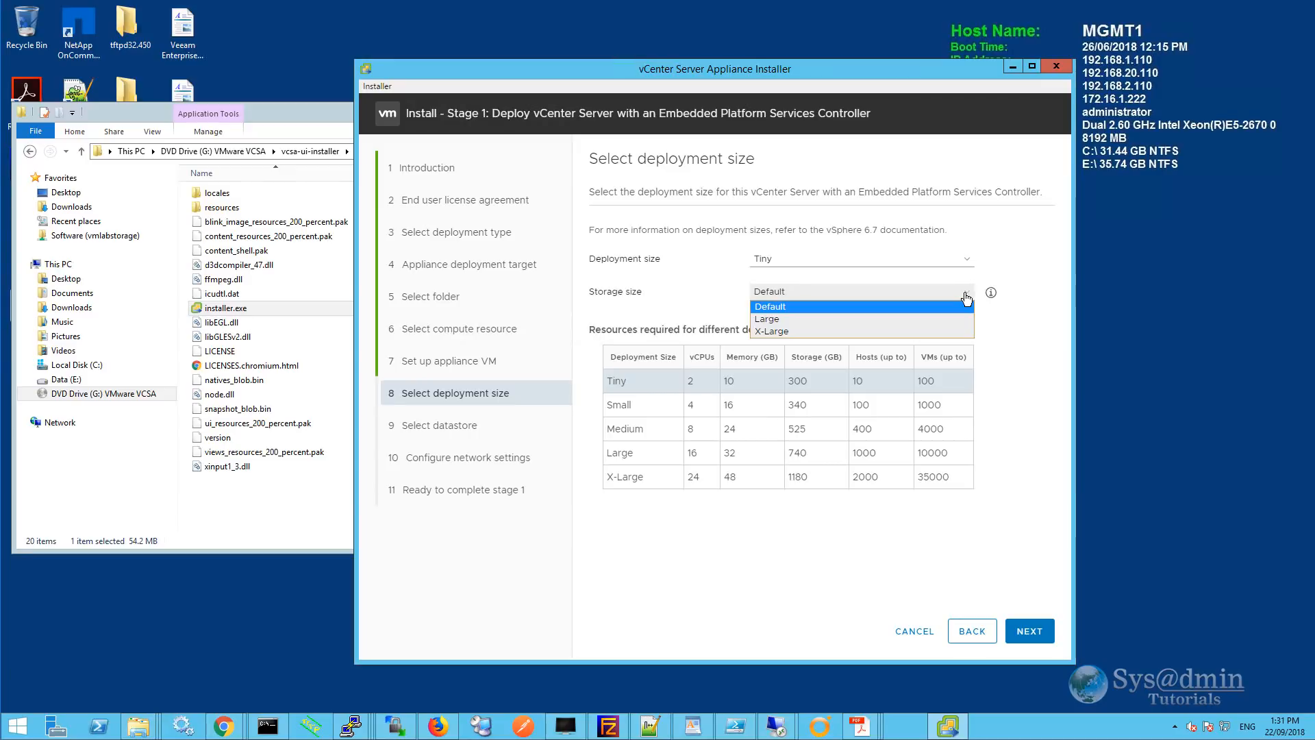
{"action": "left_click", "coordinate": [897, 318]}
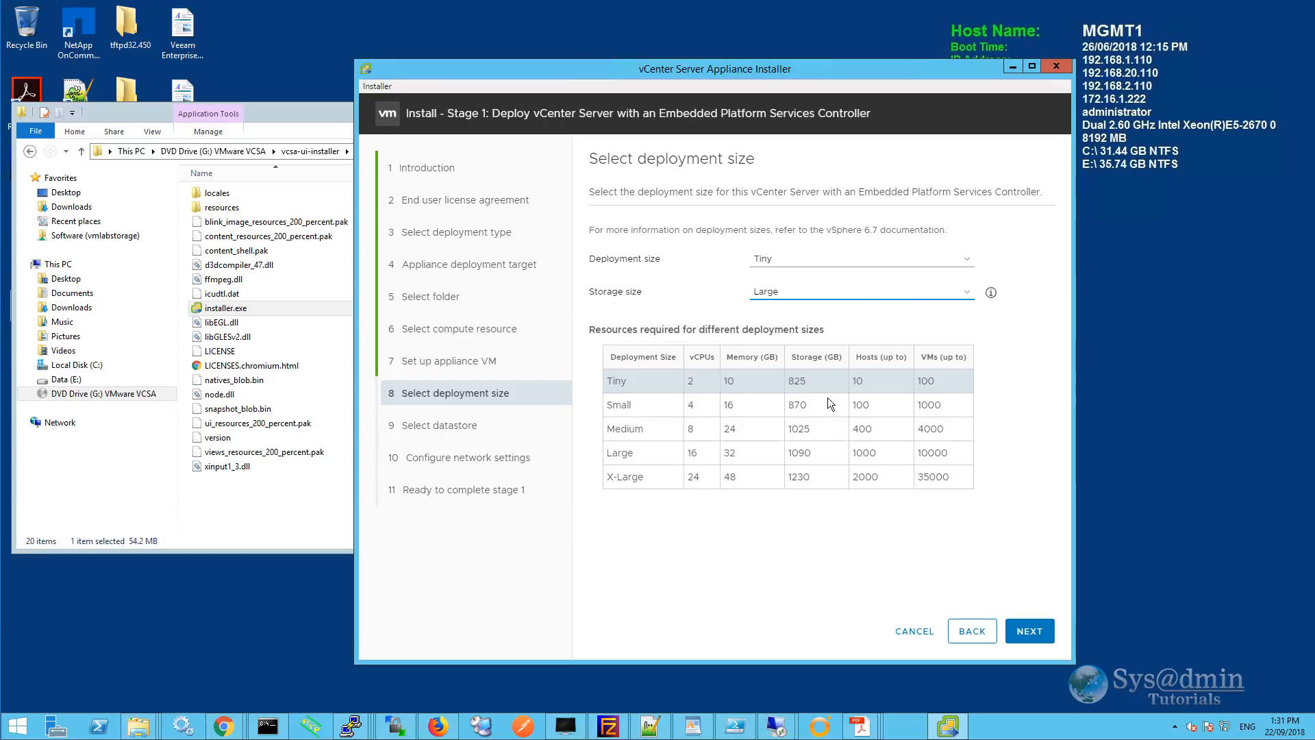
{"action": "left_click", "coordinate": [854, 293]}
{"action": "left_click", "coordinate": [815, 329]}
{"action": "left_click", "coordinate": [971, 295]}
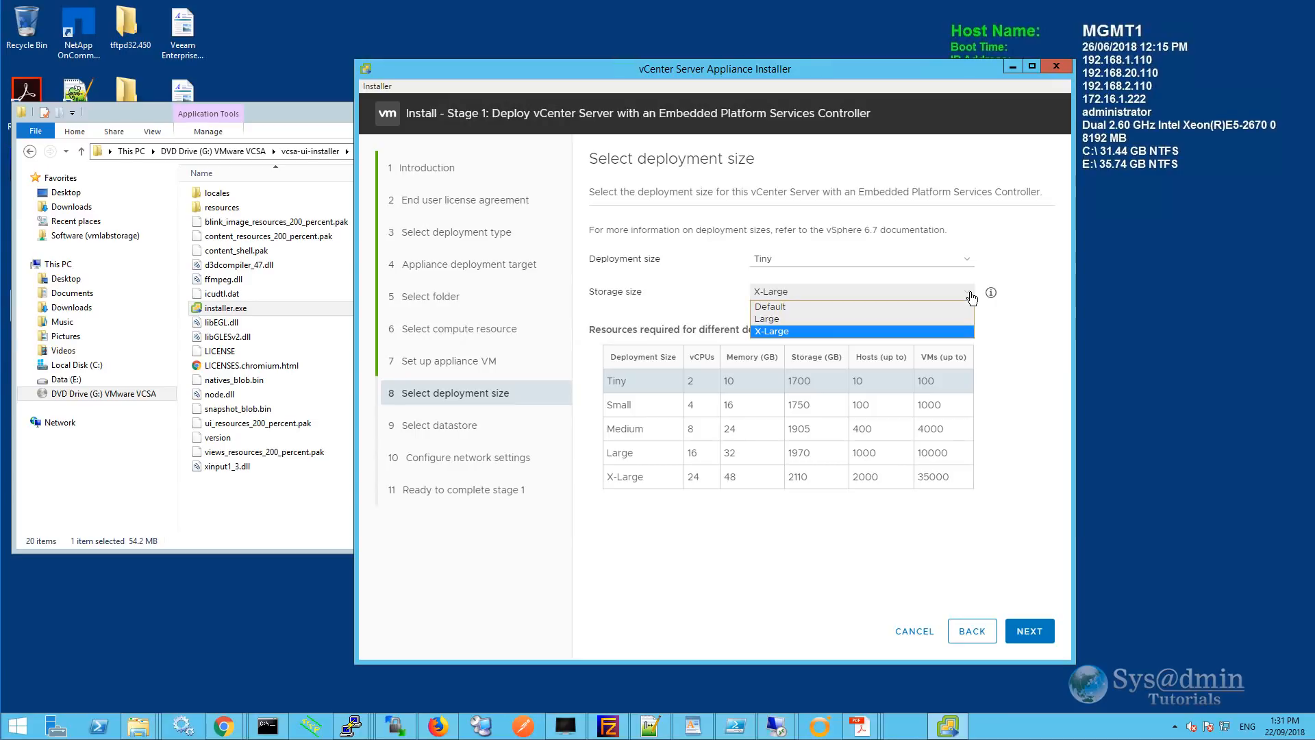
{"action": "left_click", "coordinate": [792, 308]}
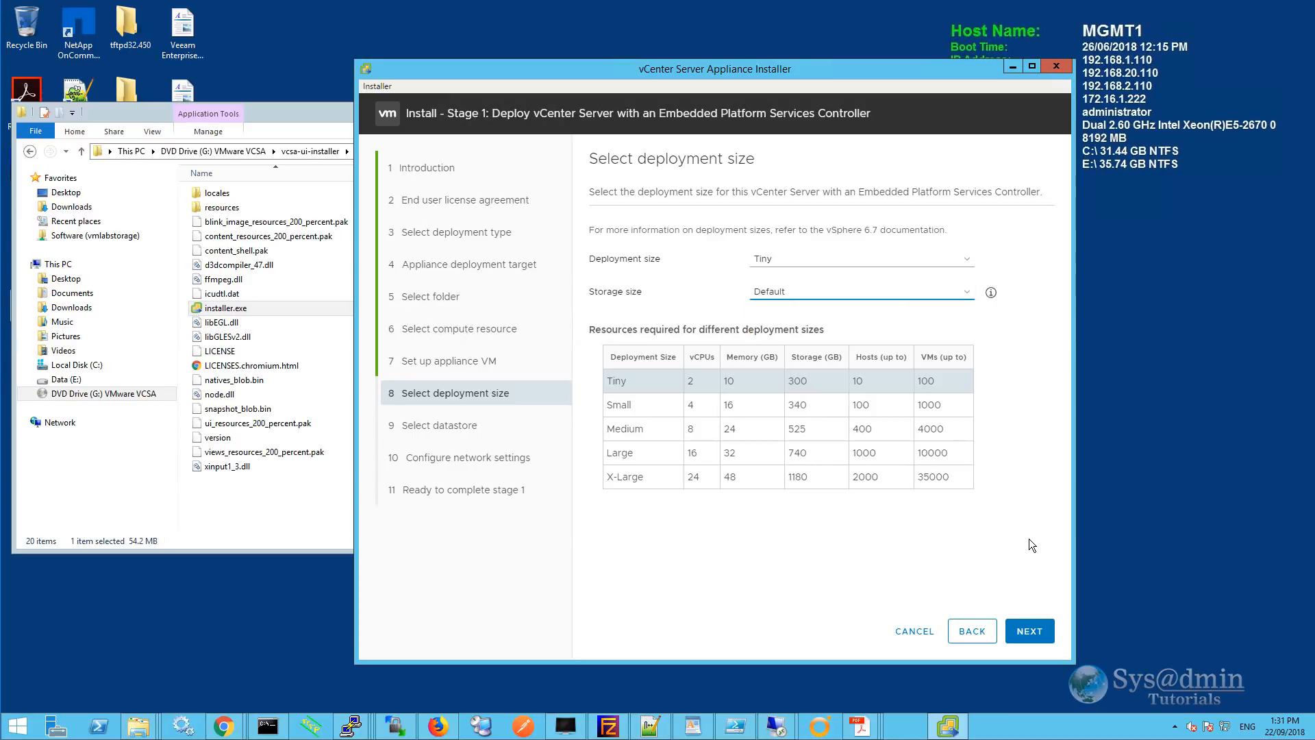
Accept the deployment size and keep datastore Synology-1815-NFS1 with thin disk mode enabled.
{"action": "left_click", "coordinate": [1036, 633]}
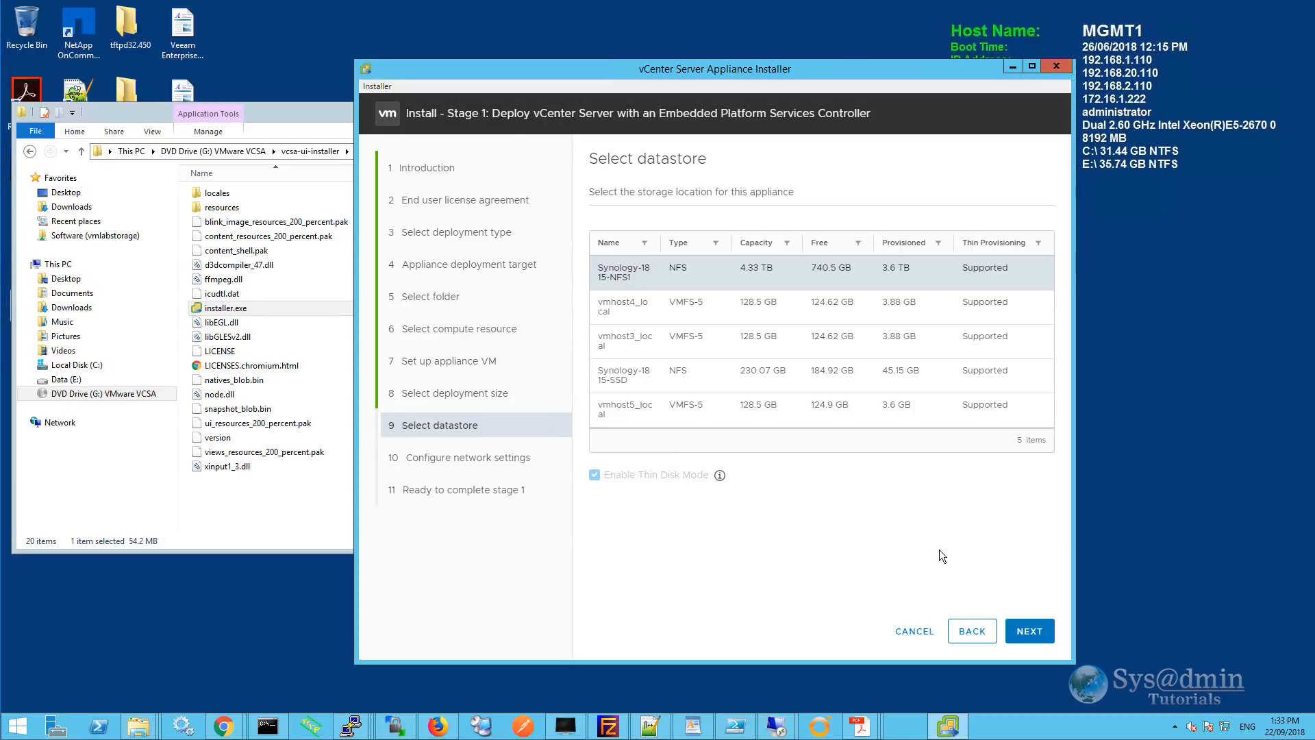
{"action": "left_click", "coordinate": [1029, 631]}
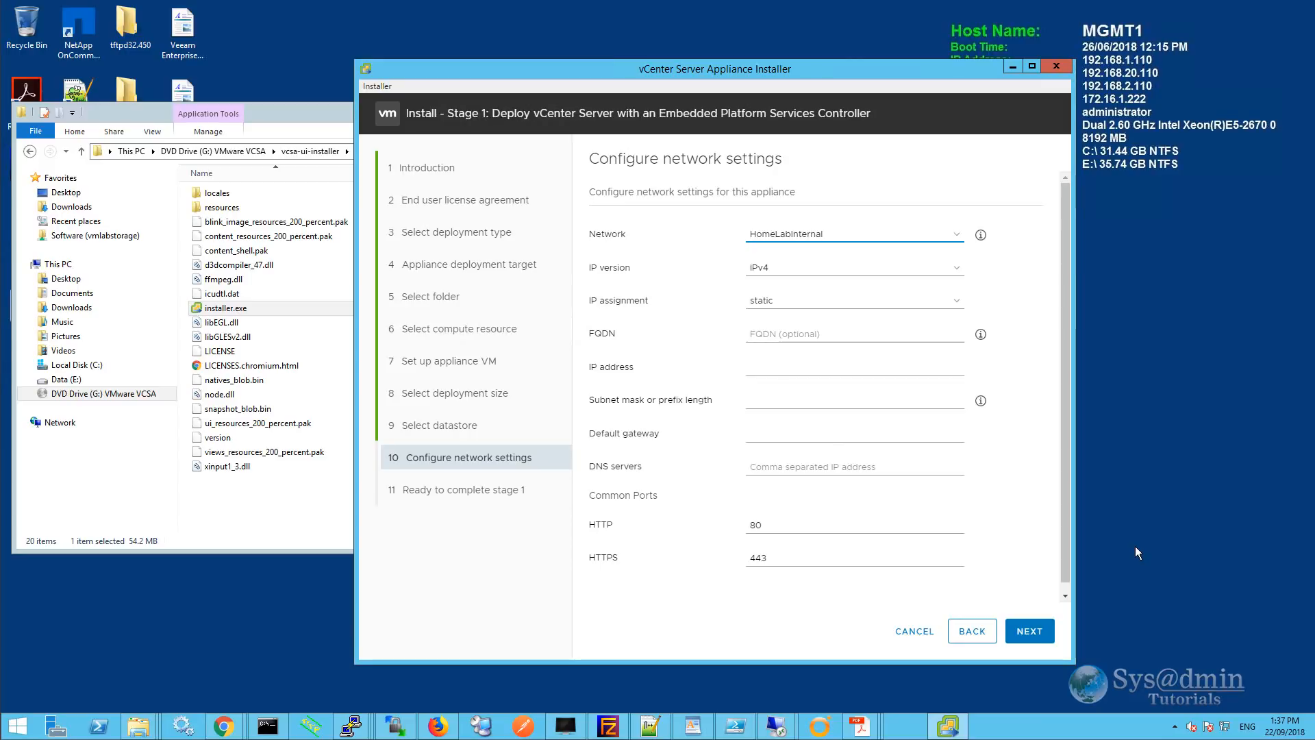
Keep the HomeLabInternal network and paste vcsa67.vmlab.local as the appliance FQDN.
{"action": "left_click", "coordinate": [957, 237]}
{"action": "left_click", "coordinate": [956, 237]}
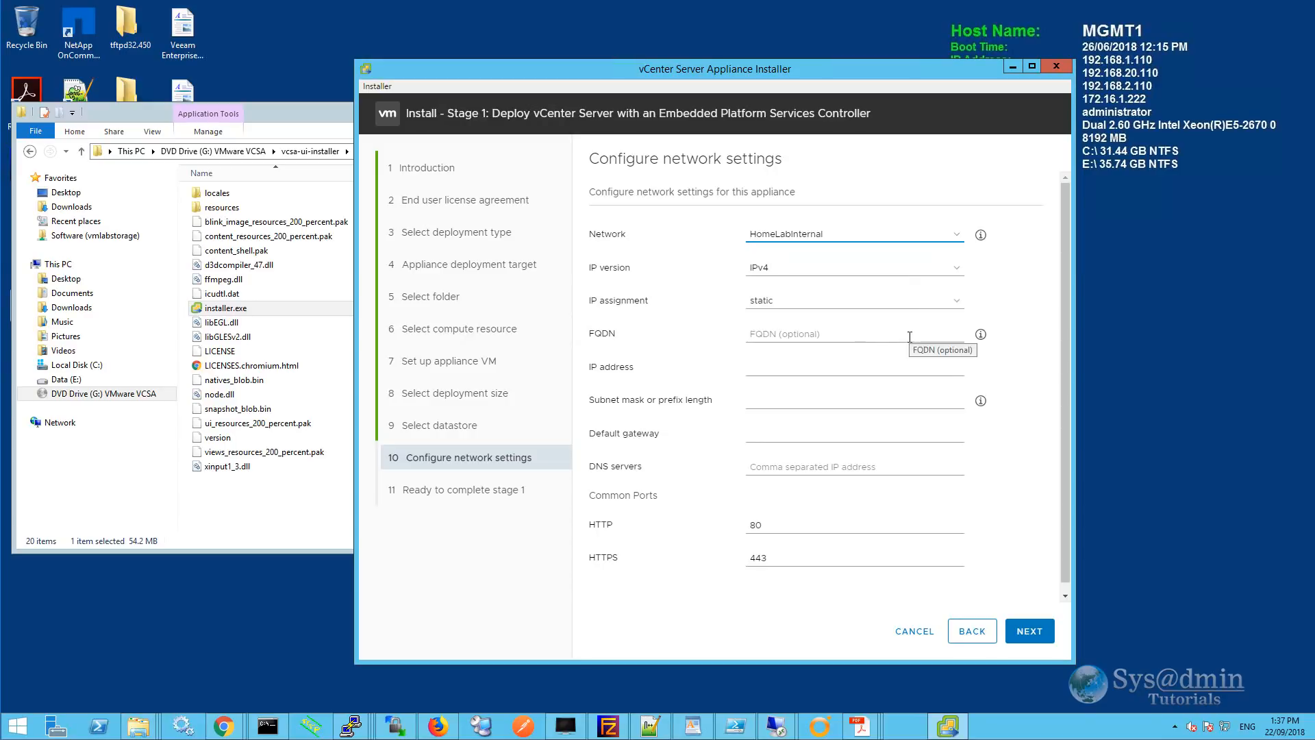
{"action": "left_click", "coordinate": [827, 336]}
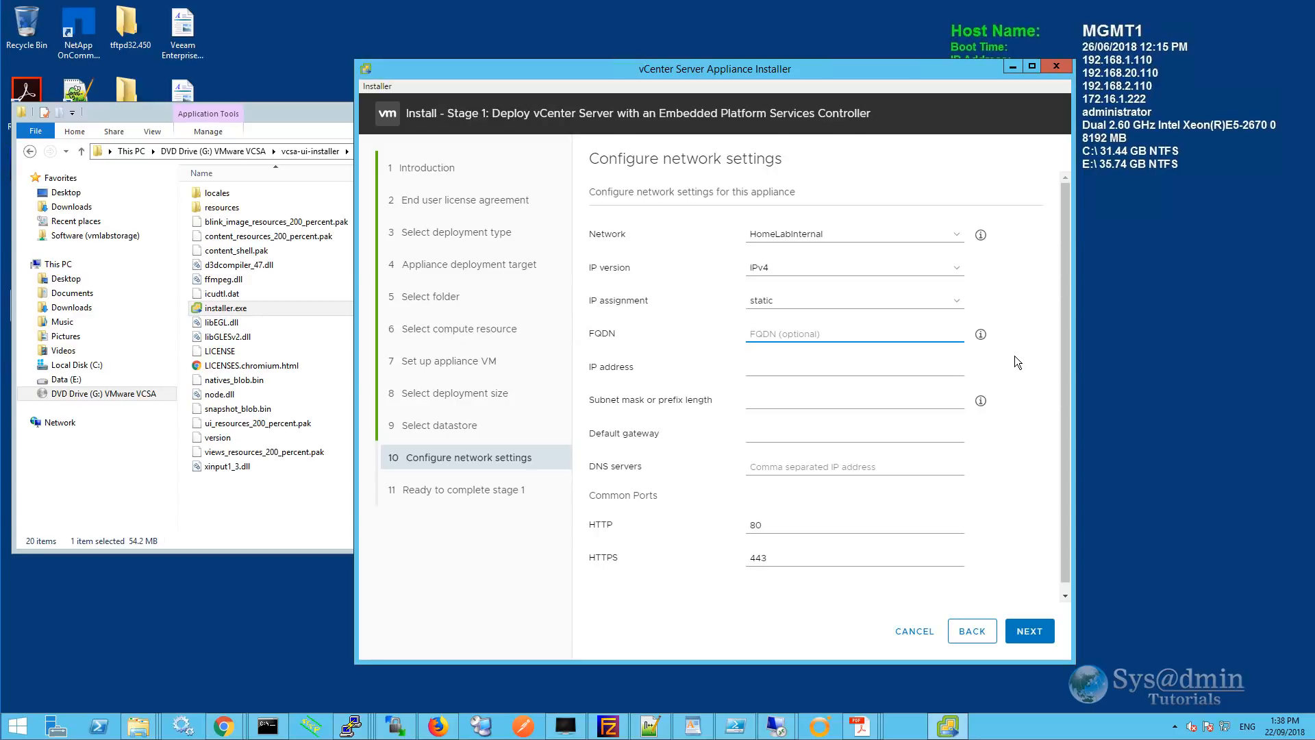
{"action": "type", "text": "vcsa67.vmlab.local"}
Enter IP 192.168.1.69, mask 255.255.255.0, gateway 192.168.1.1 and DNS 192.168.1.101, then continue.
{"action": "key", "text": "Tab"}
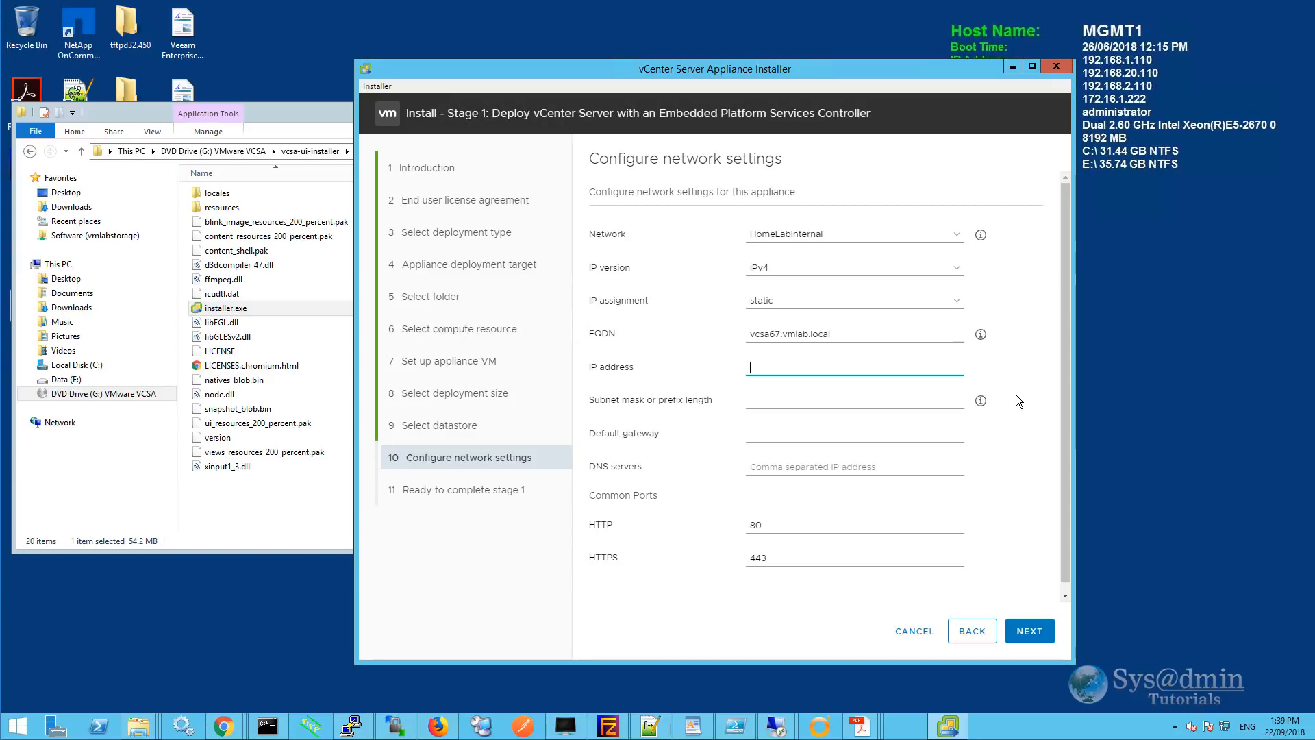
{"action": "type", "text": "192.168.1.69"}
{"action": "key", "text": "Tab"}
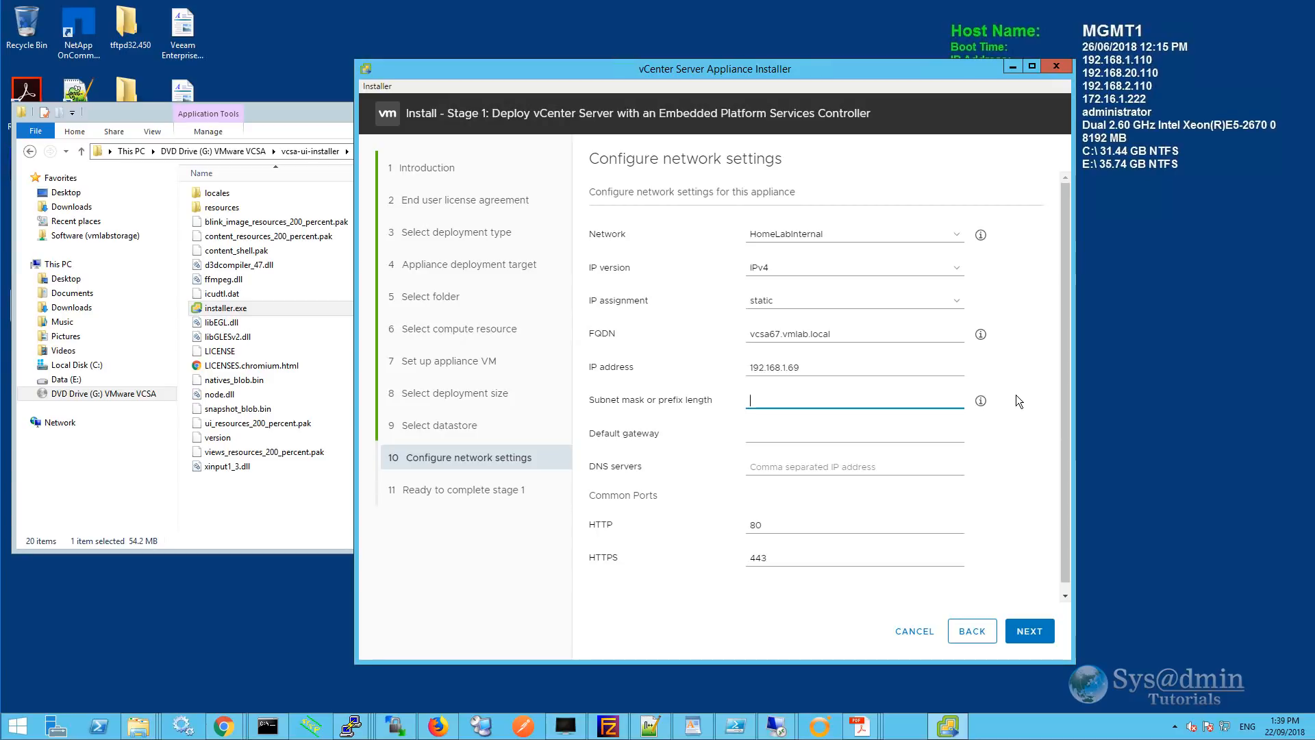
{"action": "type", "text": "255.255.255.0"}
{"action": "key", "text": "Tab"}
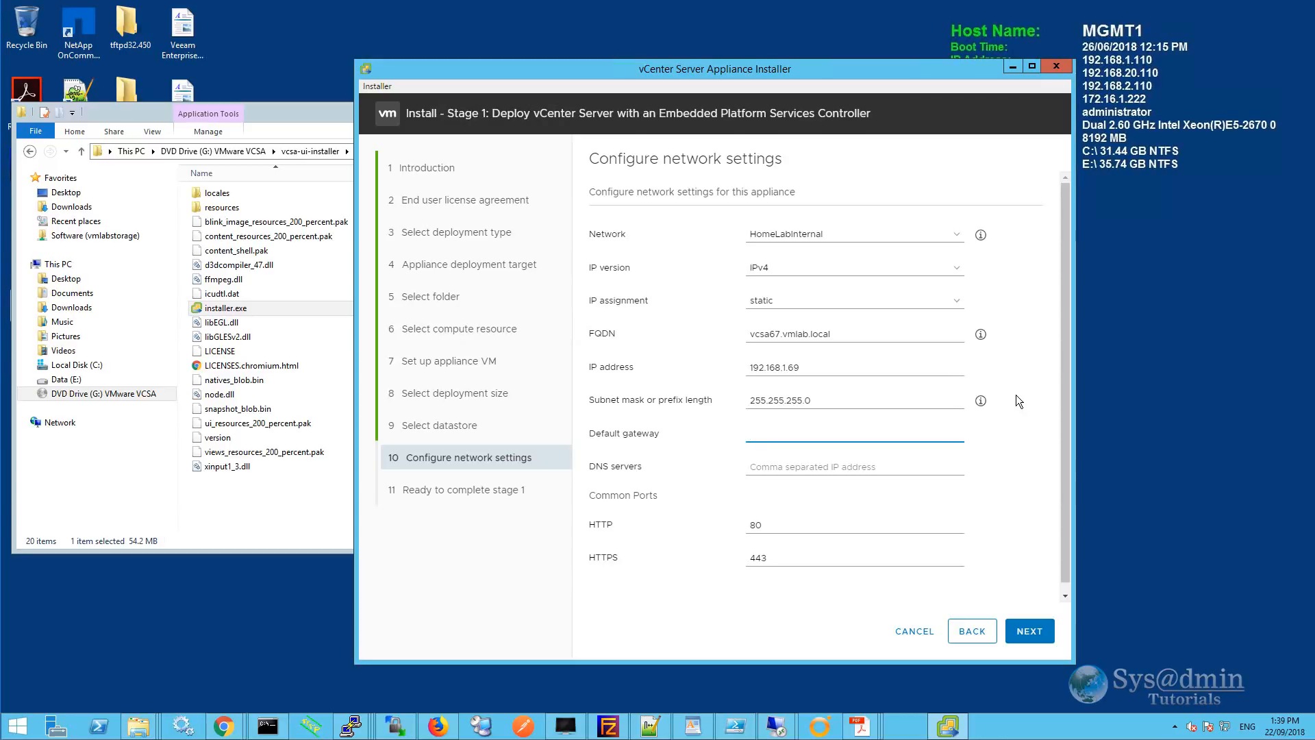
{"action": "type", "text": "192.168.1.1"}
{"action": "key", "text": "Tab"}
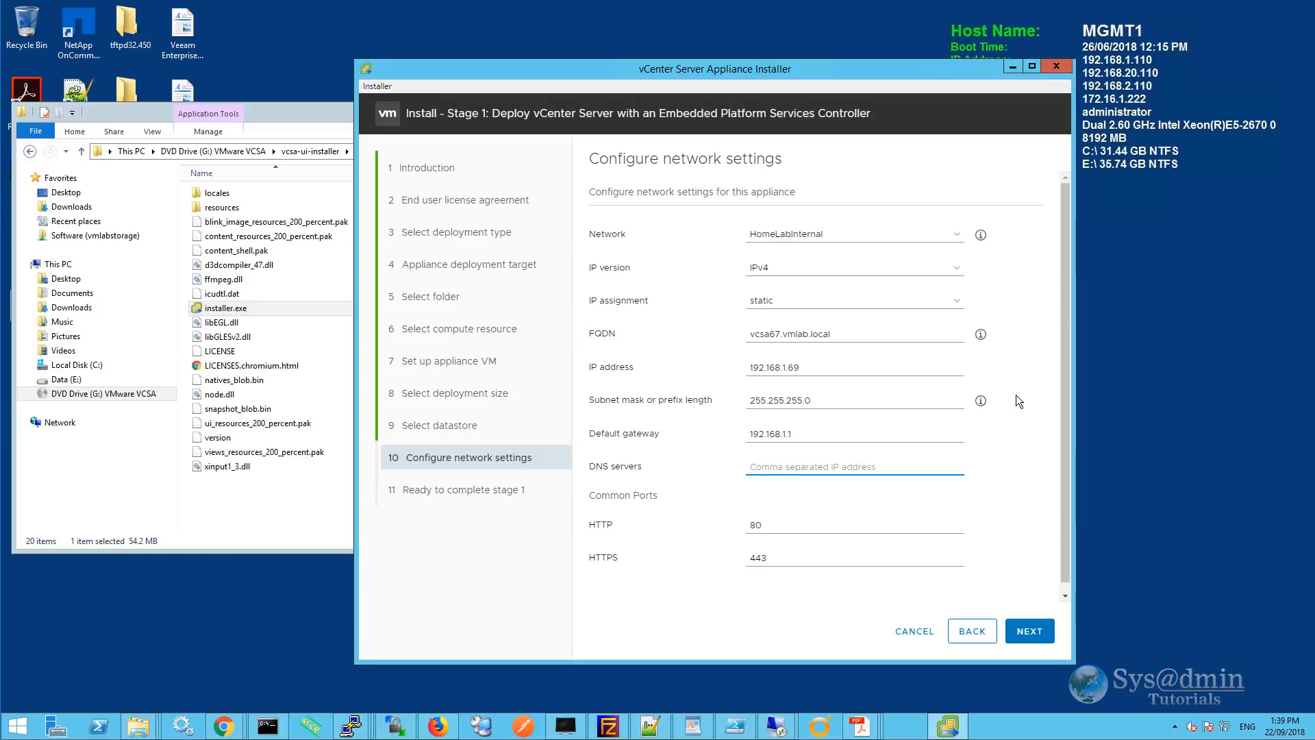
{"action": "type", "text": "192.168.1.101"}
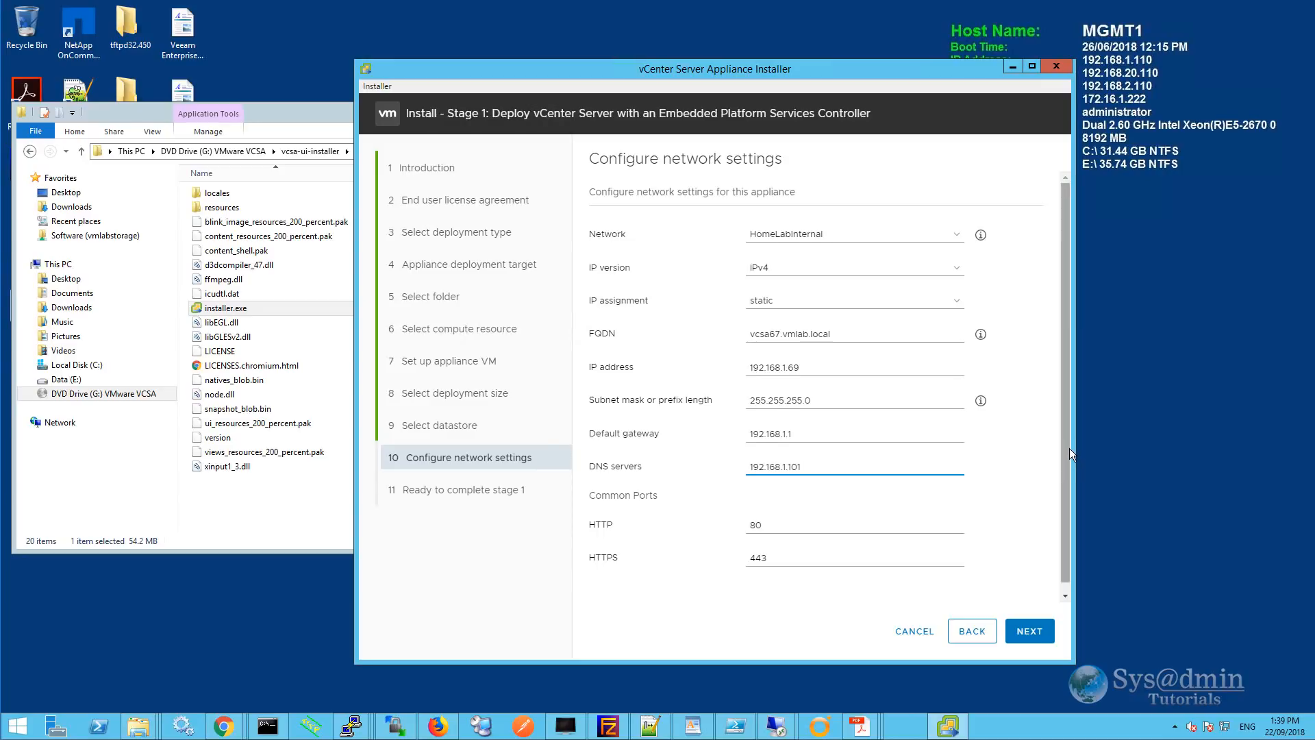
{"action": "scroll", "coordinate": [1067, 485], "scroll_direction": "down", "scroll_amount": 1}
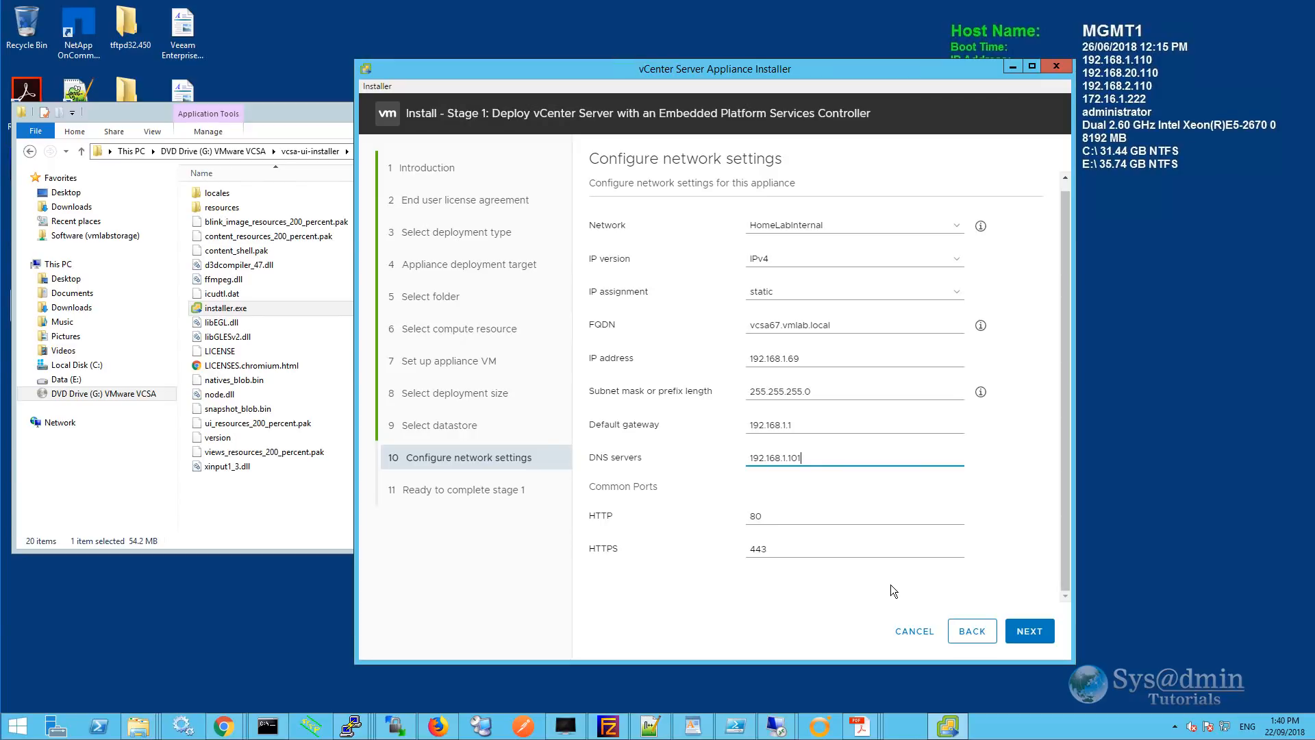
{"action": "left_click", "coordinate": [1027, 631]}
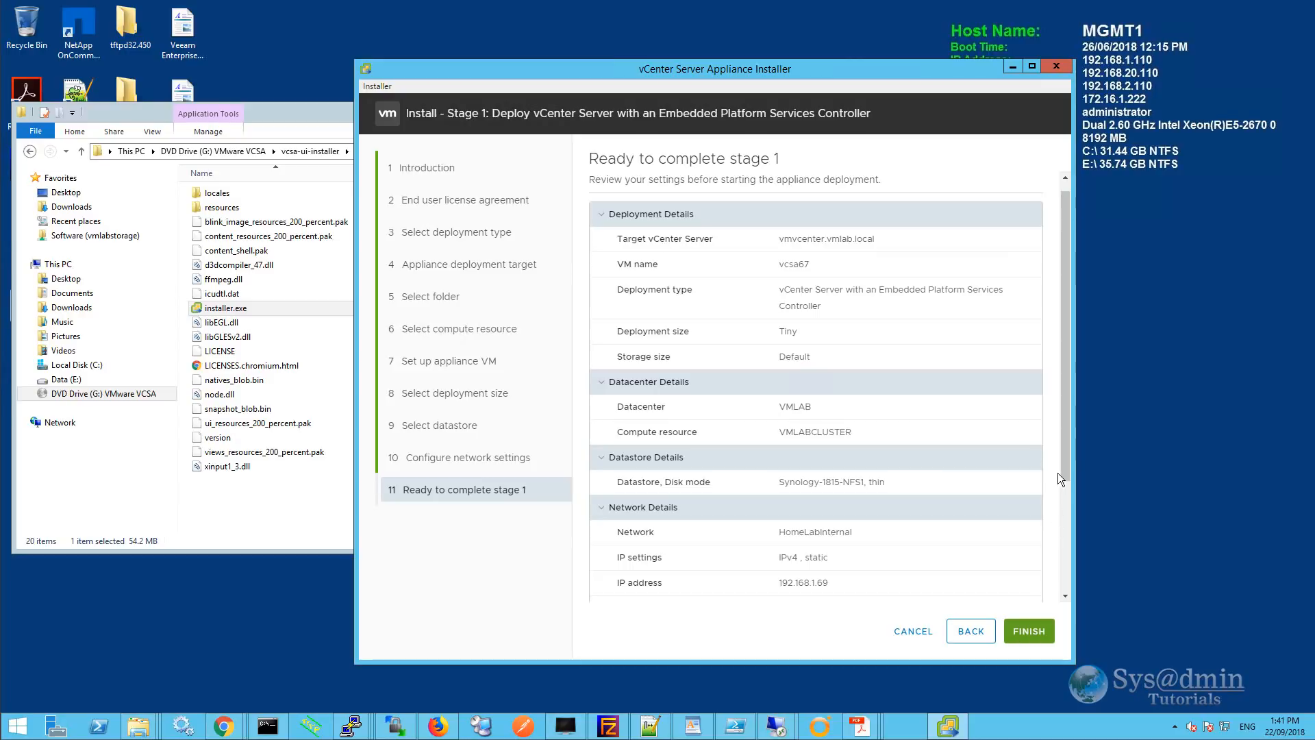
Review the stage 1 summary and start deploying the appliance.
{"action": "left_click_drag", "start_coordinate": [1058, 473], "coordinate": [1071, 593]}
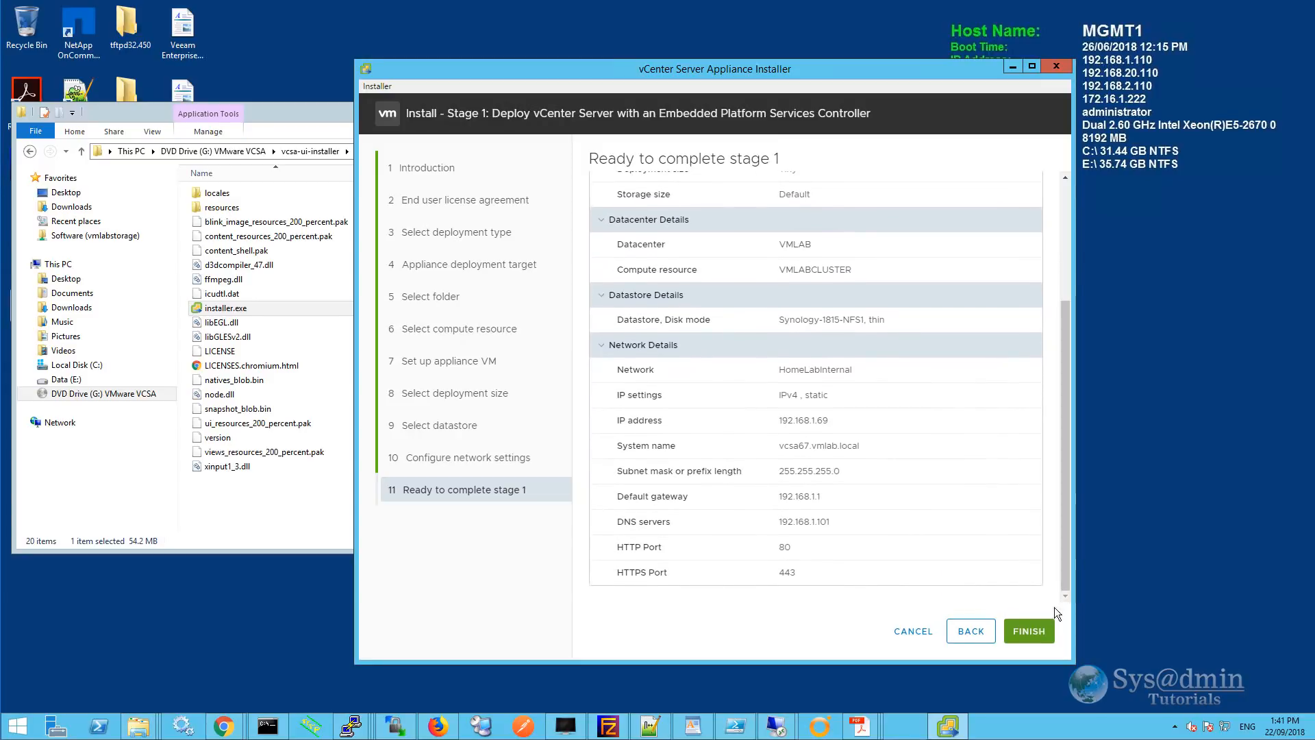
{"action": "left_click", "coordinate": [1029, 630]}
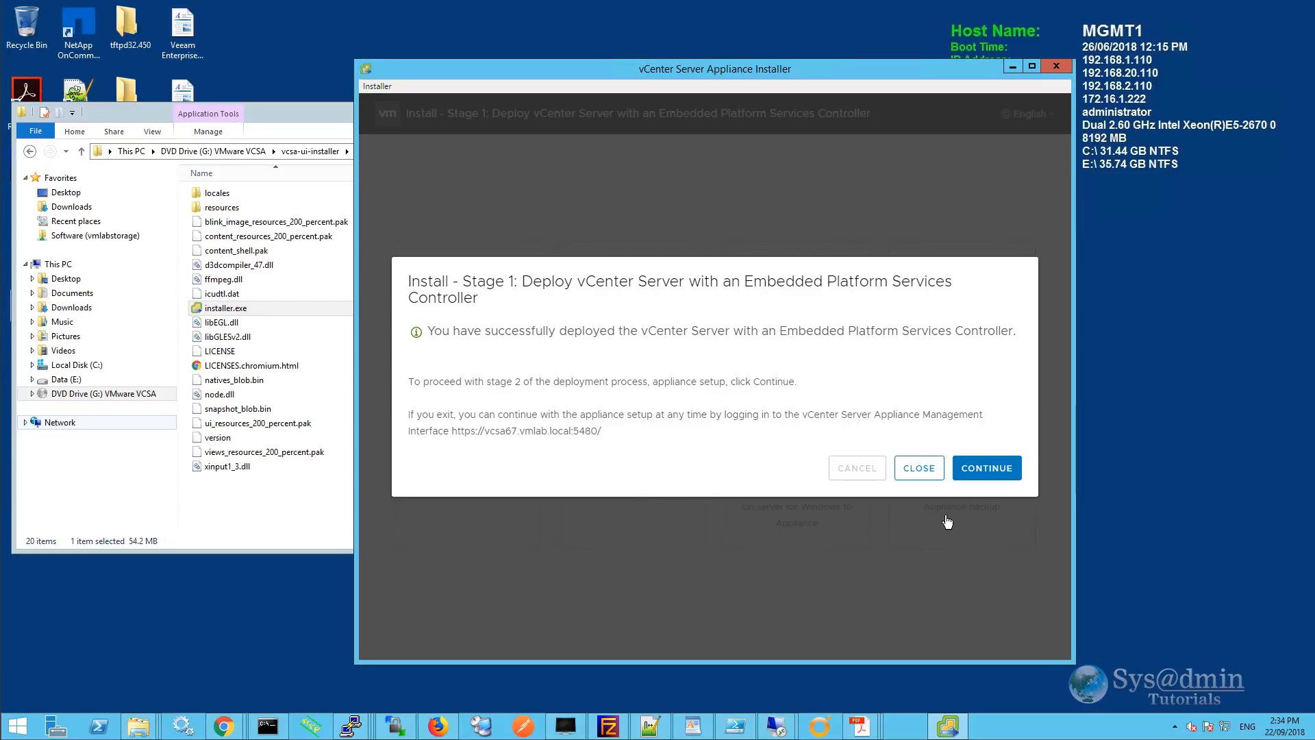
Continue past the Stage 2 introduction to the appliance configuration page.
{"action": "left_click", "coordinate": [995, 473]}
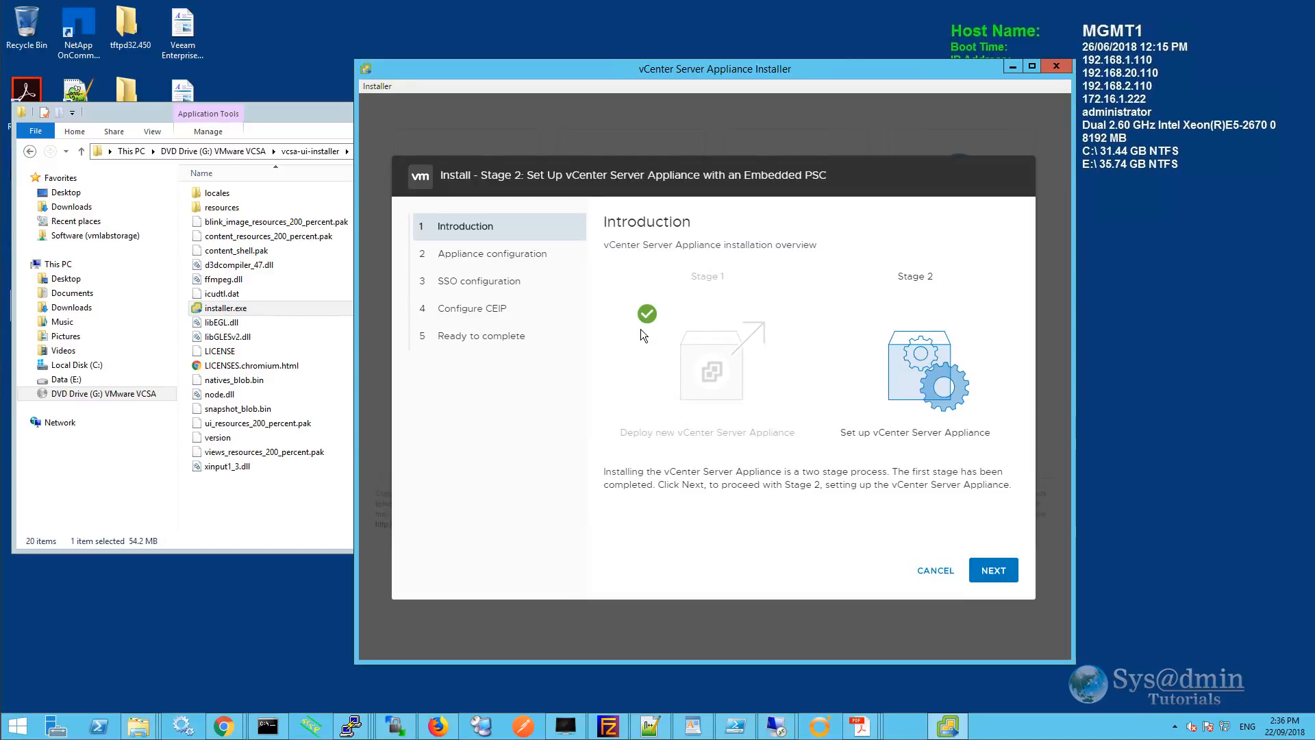
{"action": "left_click", "coordinate": [1000, 573]}
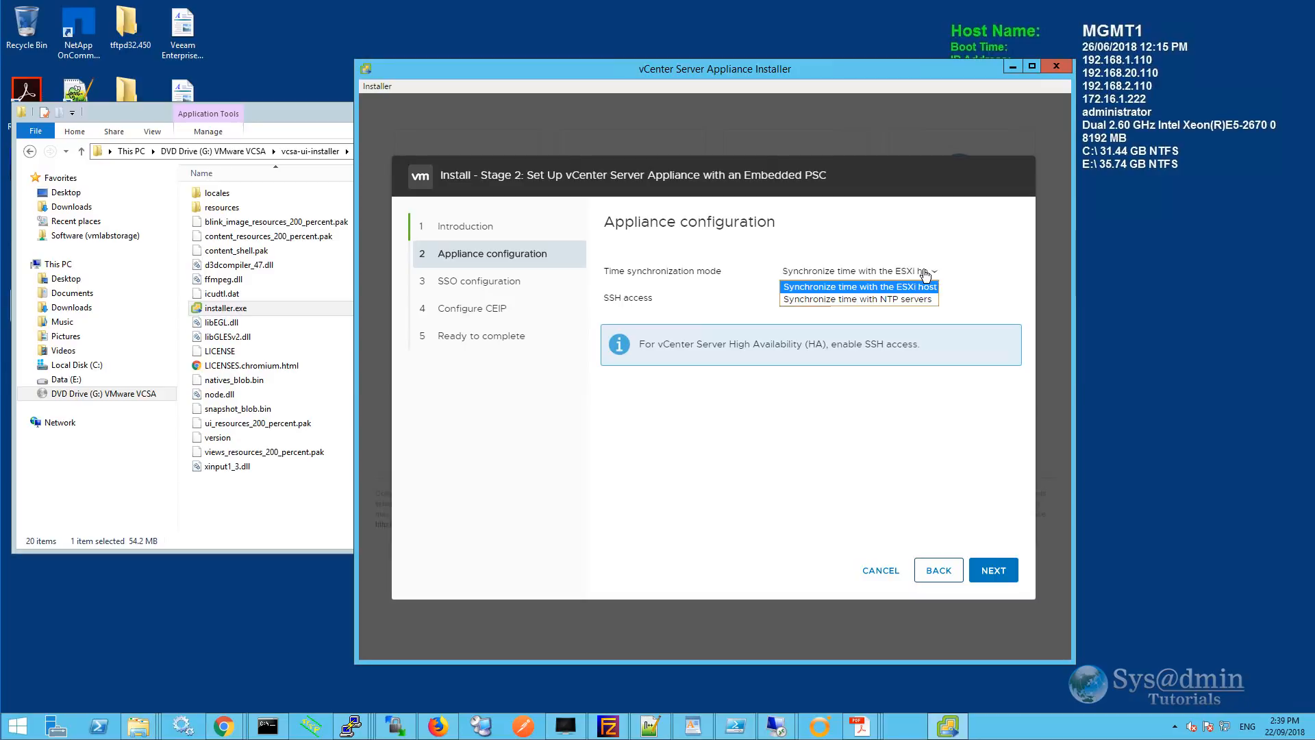
Sync appliance time with NTP server 192.168.1.101 and set SSH access to Enabled.
{"action": "left_click", "coordinate": [889, 300]}
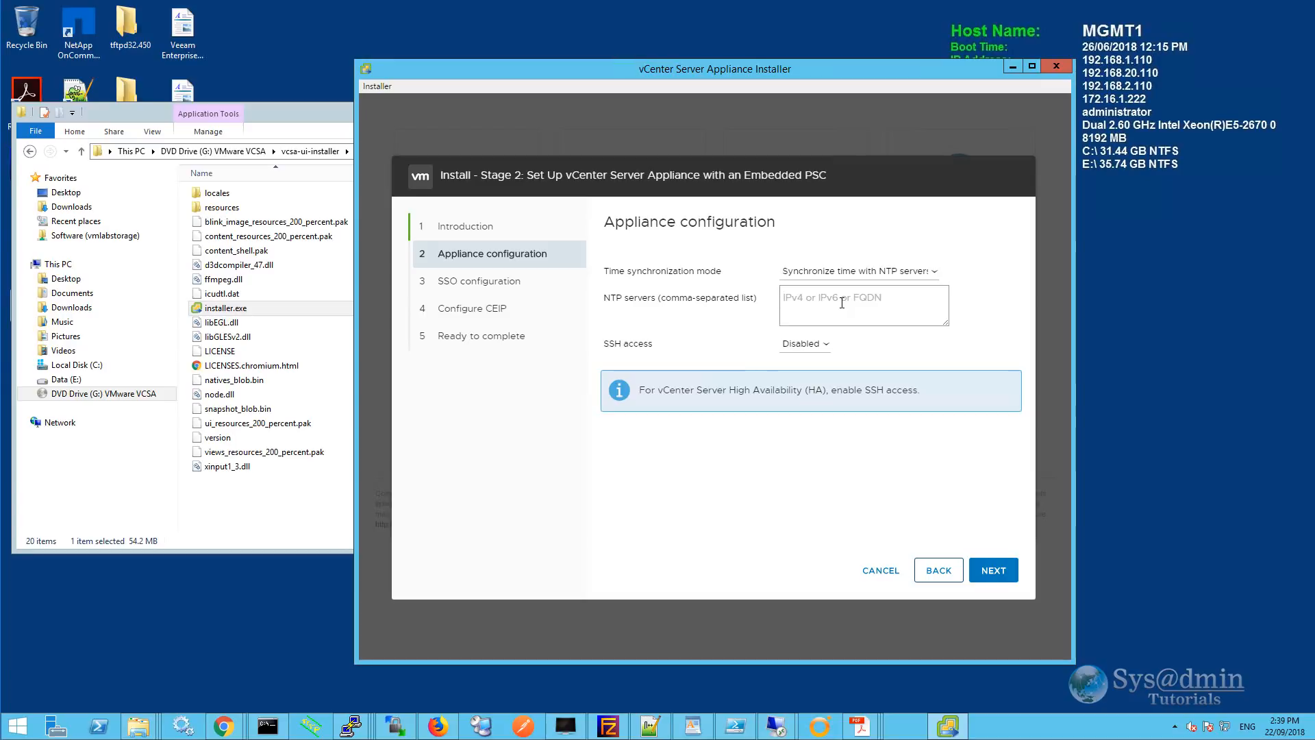
{"action": "type", "text": "192.168.1.101"}
{"action": "left_click", "coordinate": [824, 346]}
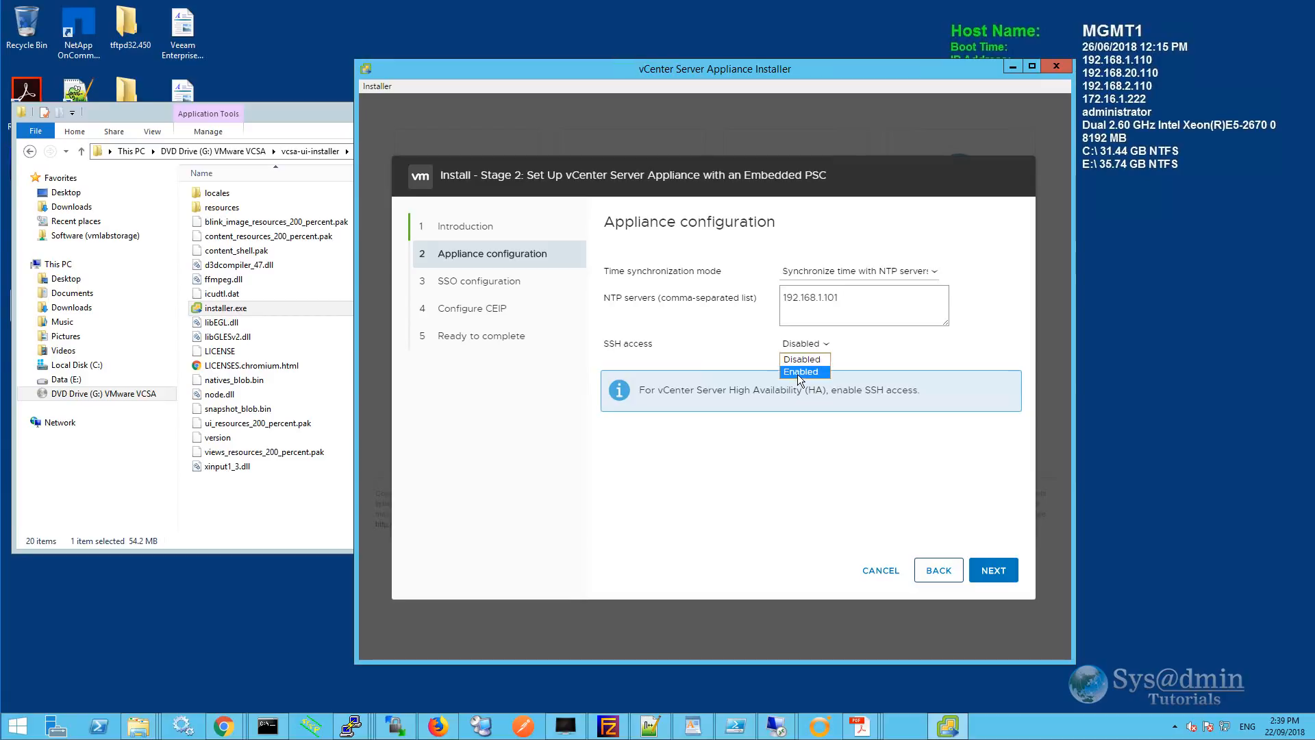
{"action": "left_click", "coordinate": [797, 372]}
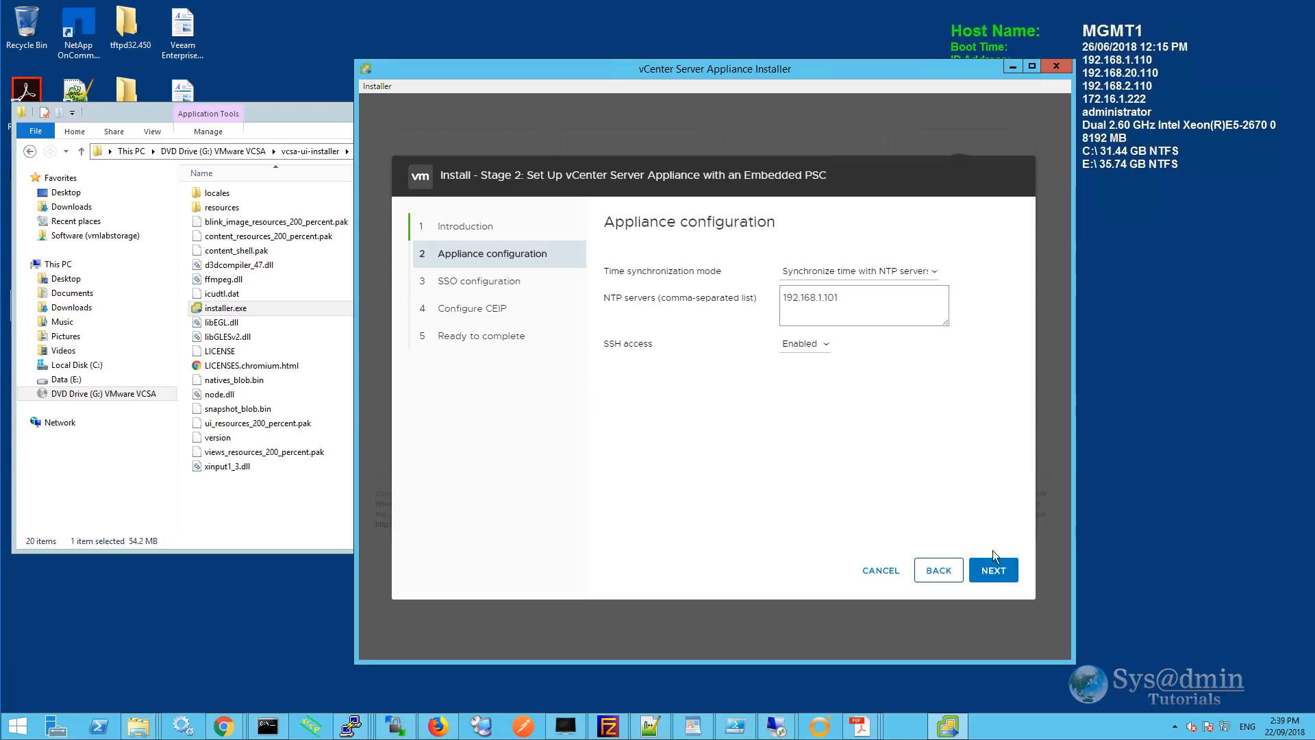
{"action": "left_click", "coordinate": [994, 569]}
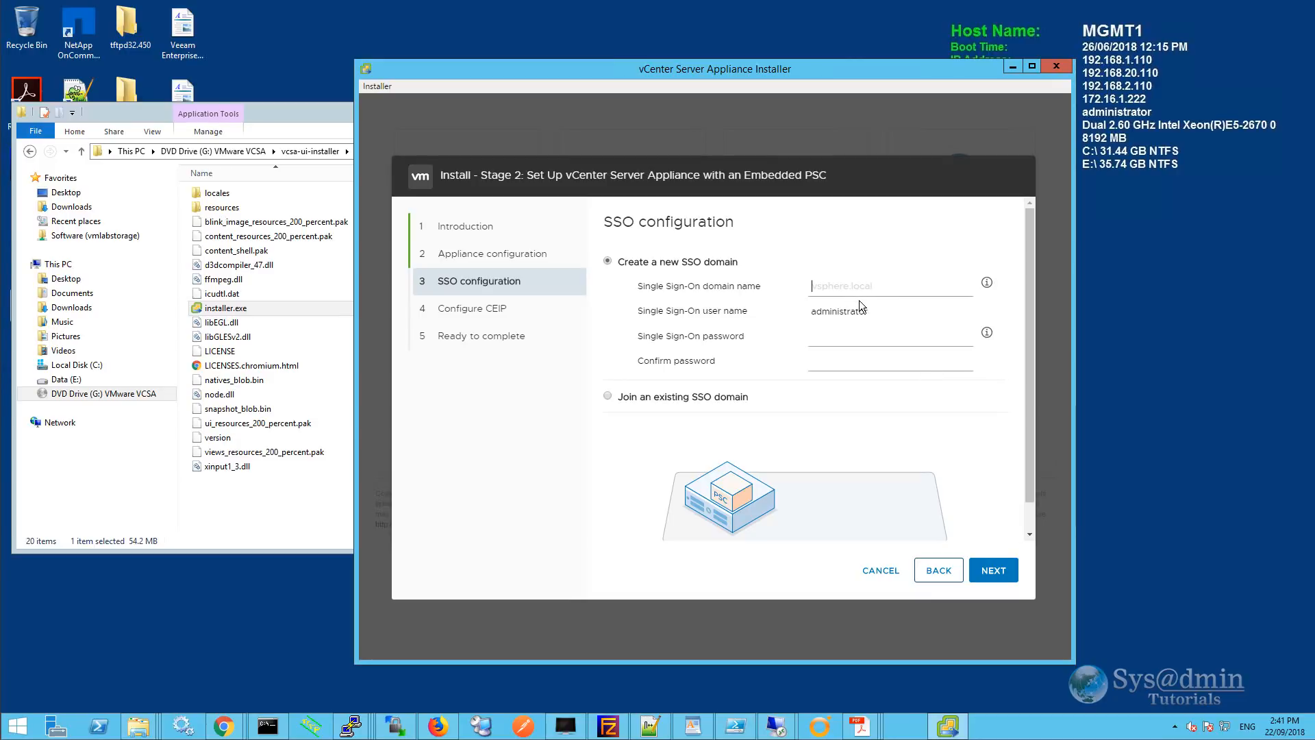
Create the new SSO domain vsphere.local with an administrator password.
{"action": "type", "text": "vsphere.local"}
{"action": "left_click", "coordinate": [608, 397]}
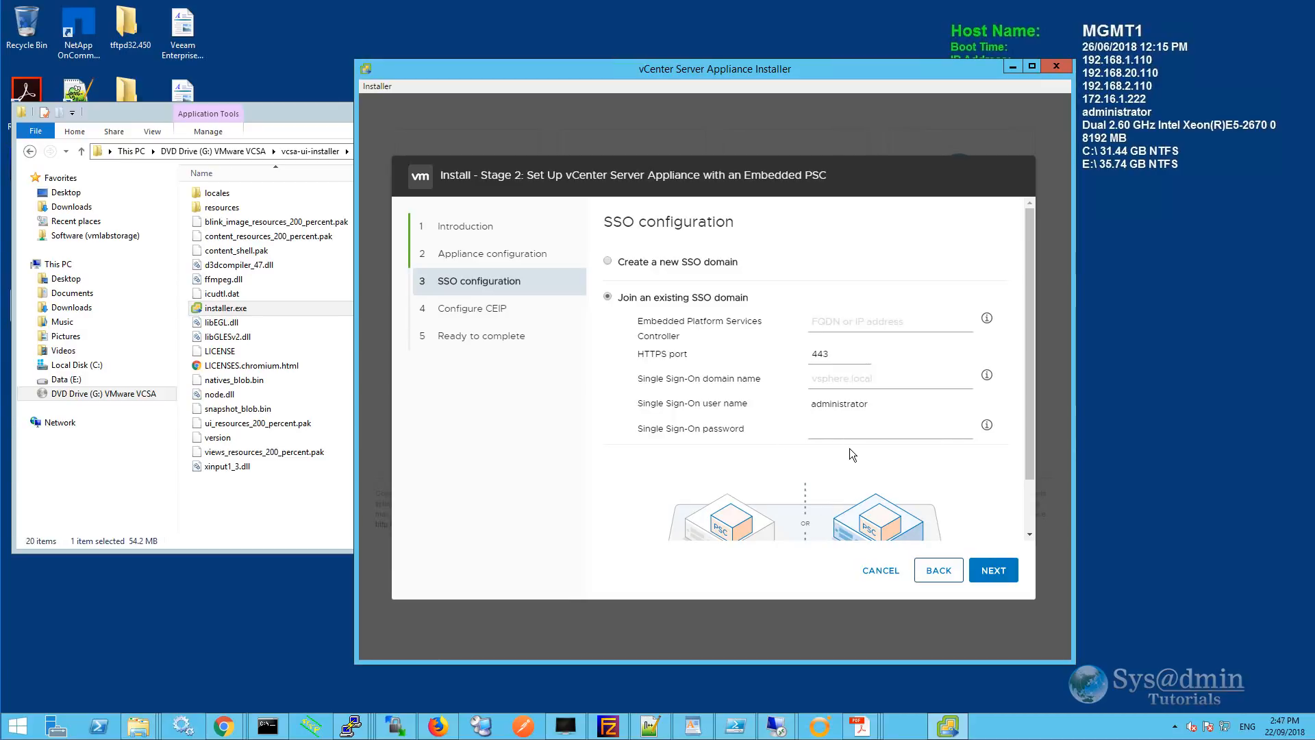
{"action": "left_click", "coordinate": [608, 262]}
{"action": "left_click", "coordinate": [997, 574]}
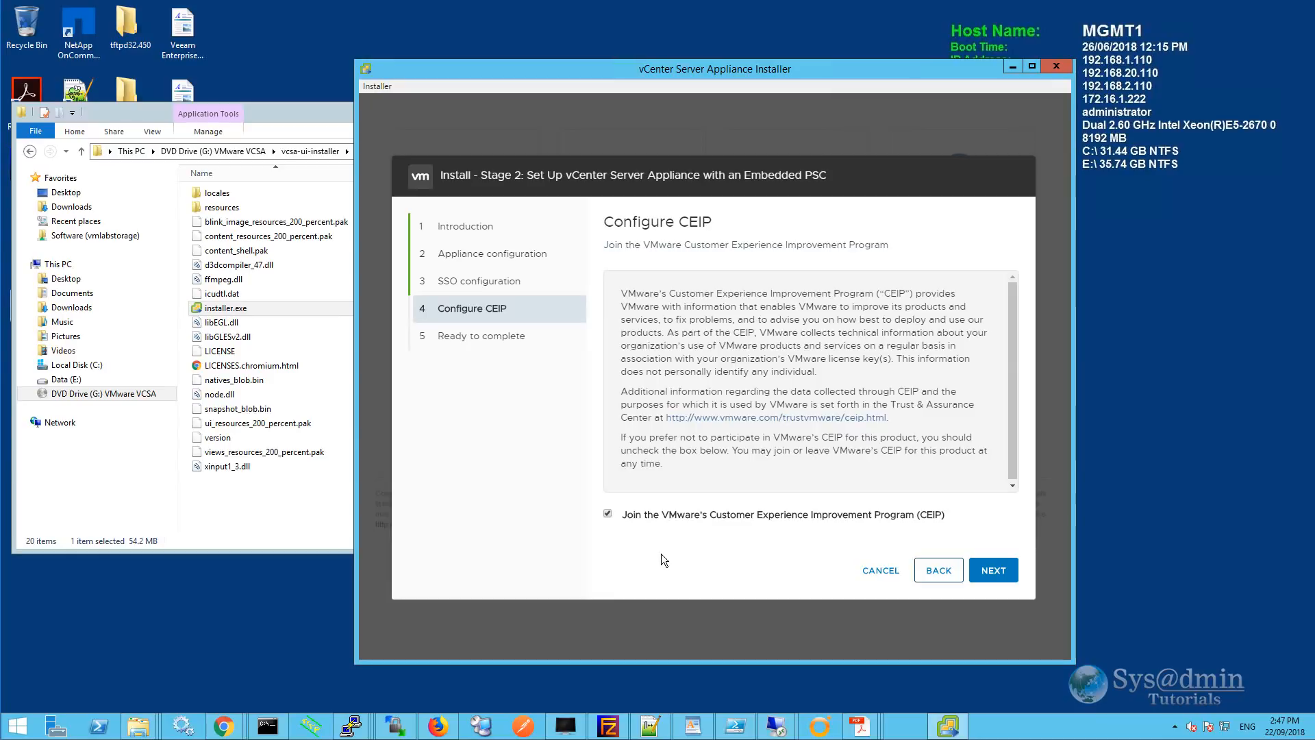
Opt out of CEIP and scroll through the Stage 2 Ready to complete summary.
{"action": "left_click", "coordinate": [607, 514]}
{"action": "left_click", "coordinate": [998, 571]}
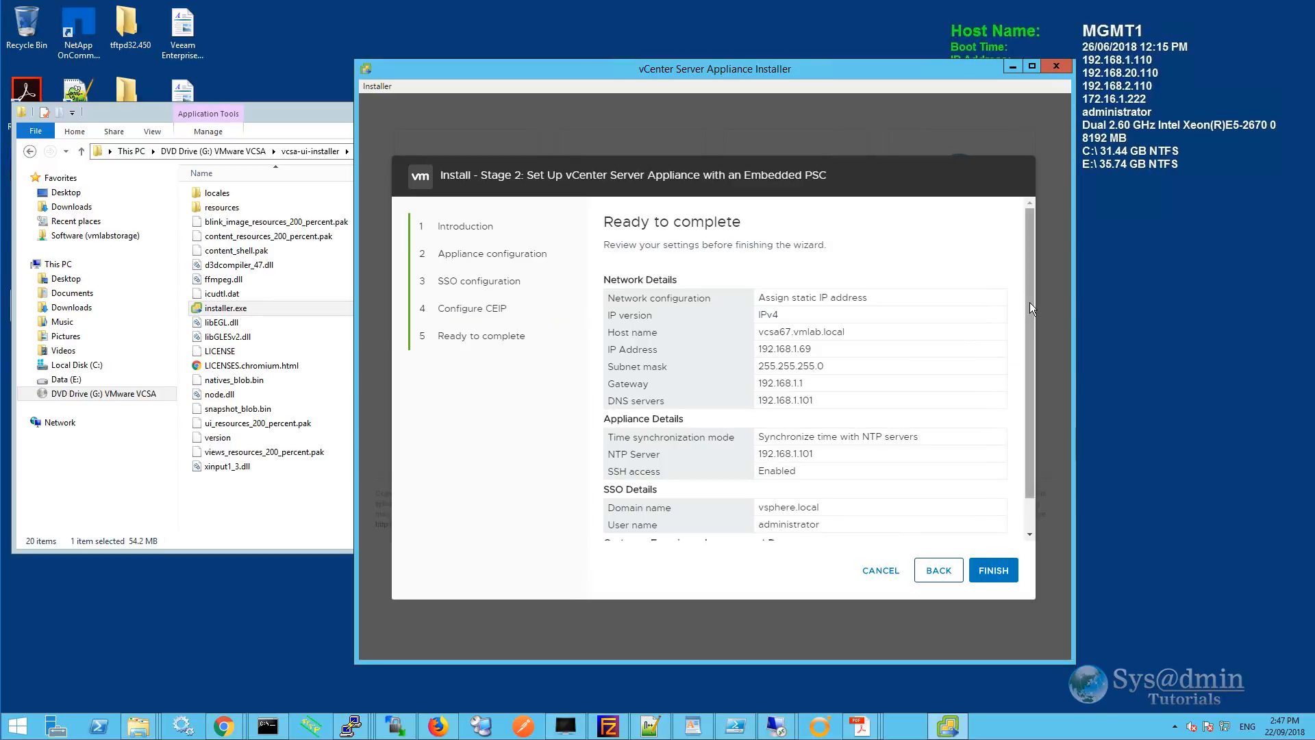
{"action": "mouse_move", "coordinate": [1030, 302]}
{"action": "left_mouse_down"}
{"action": "mouse_move", "coordinate": [1032, 364]}
{"action": "mouse_move", "coordinate": [1031, 304]}
{"action": "left_mouse_up"}
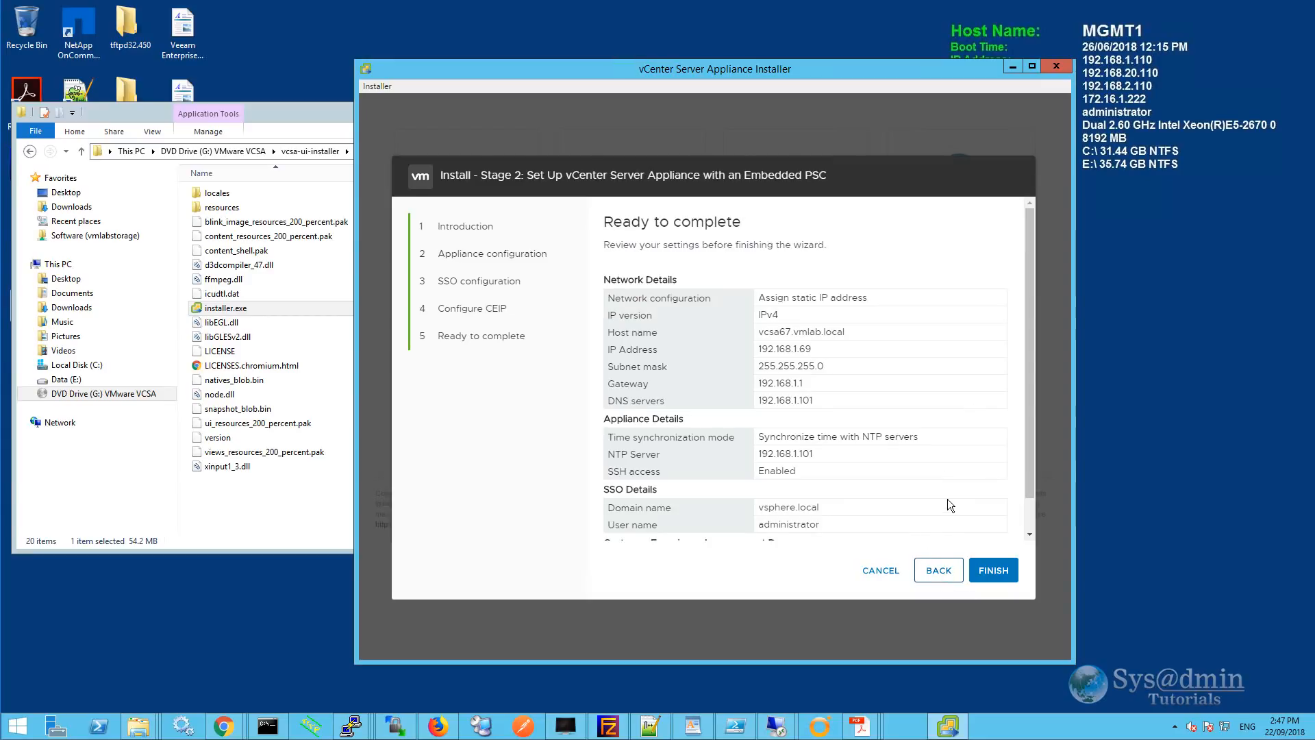
{"action": "left_click_drag", "start_coordinate": [1027, 357], "coordinate": [1030, 401]}
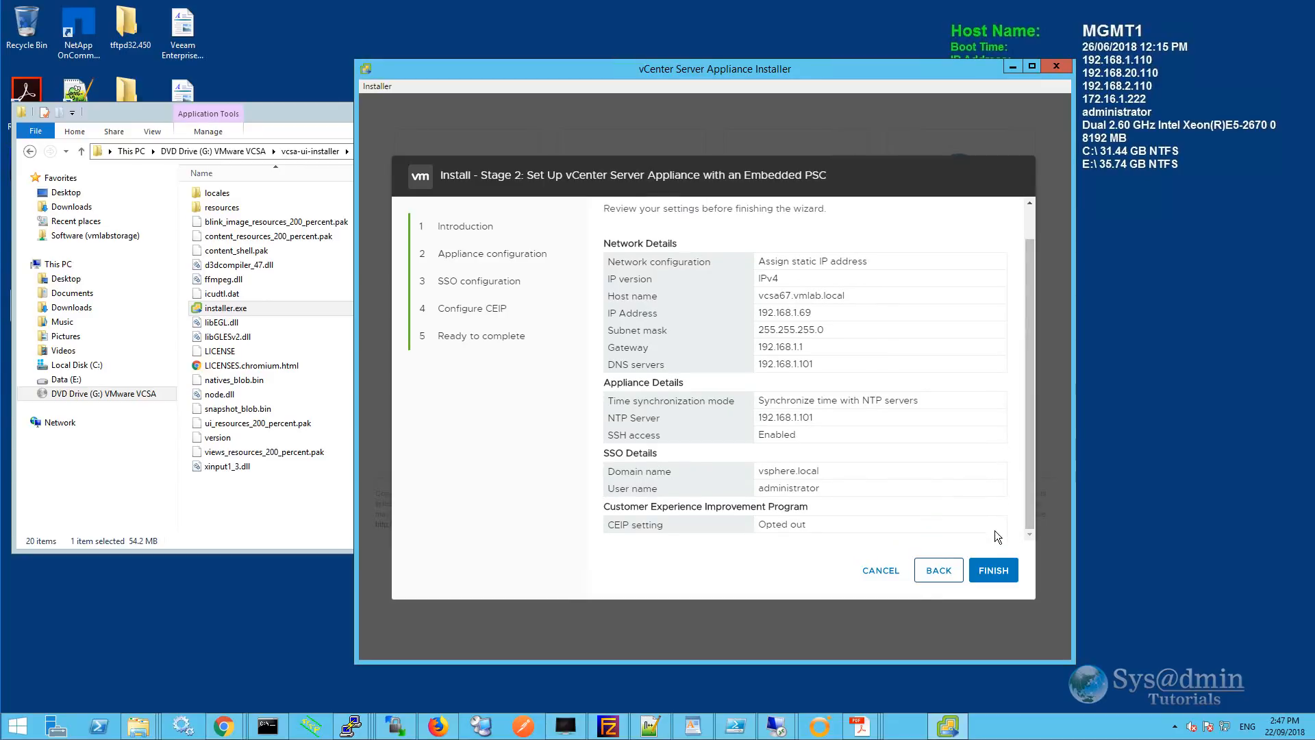
Finish the Stage 2 wizard and confirm the warning that setup cannot be stopped.
{"action": "left_click", "coordinate": [998, 572]}
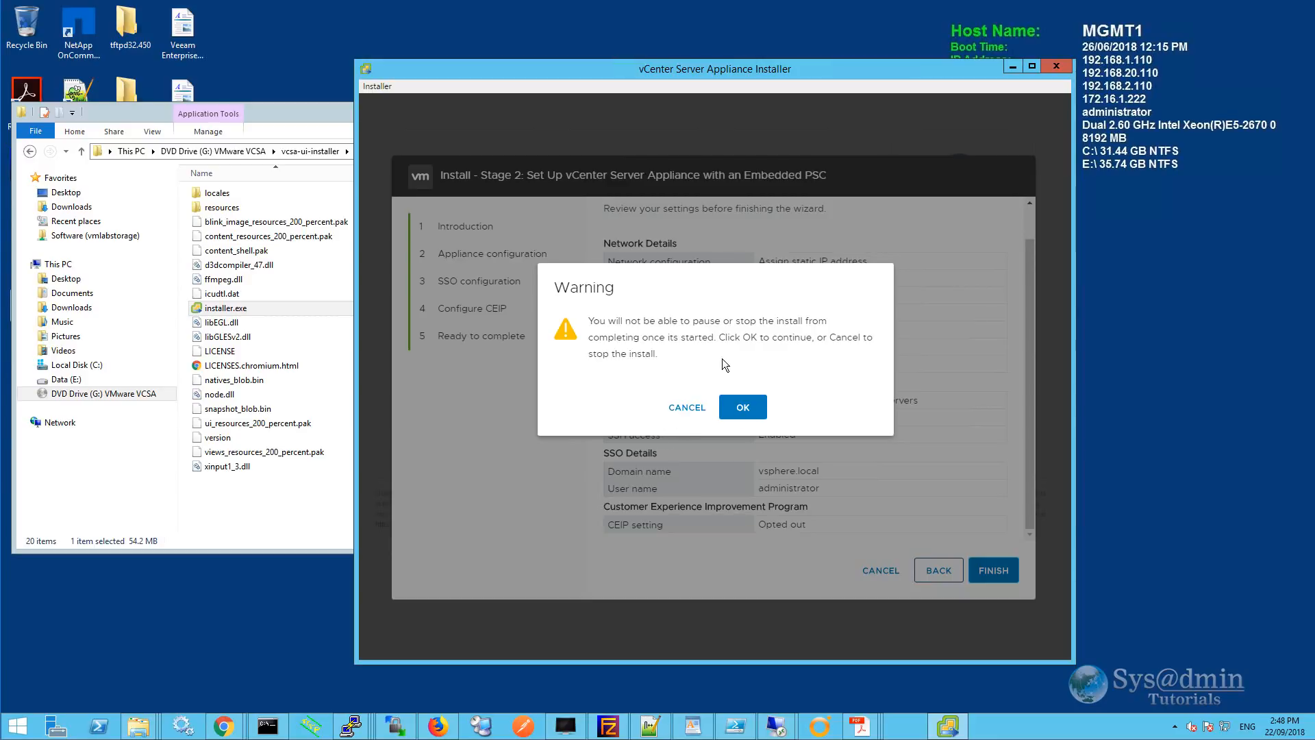
{"action": "left_click", "coordinate": [743, 409]}
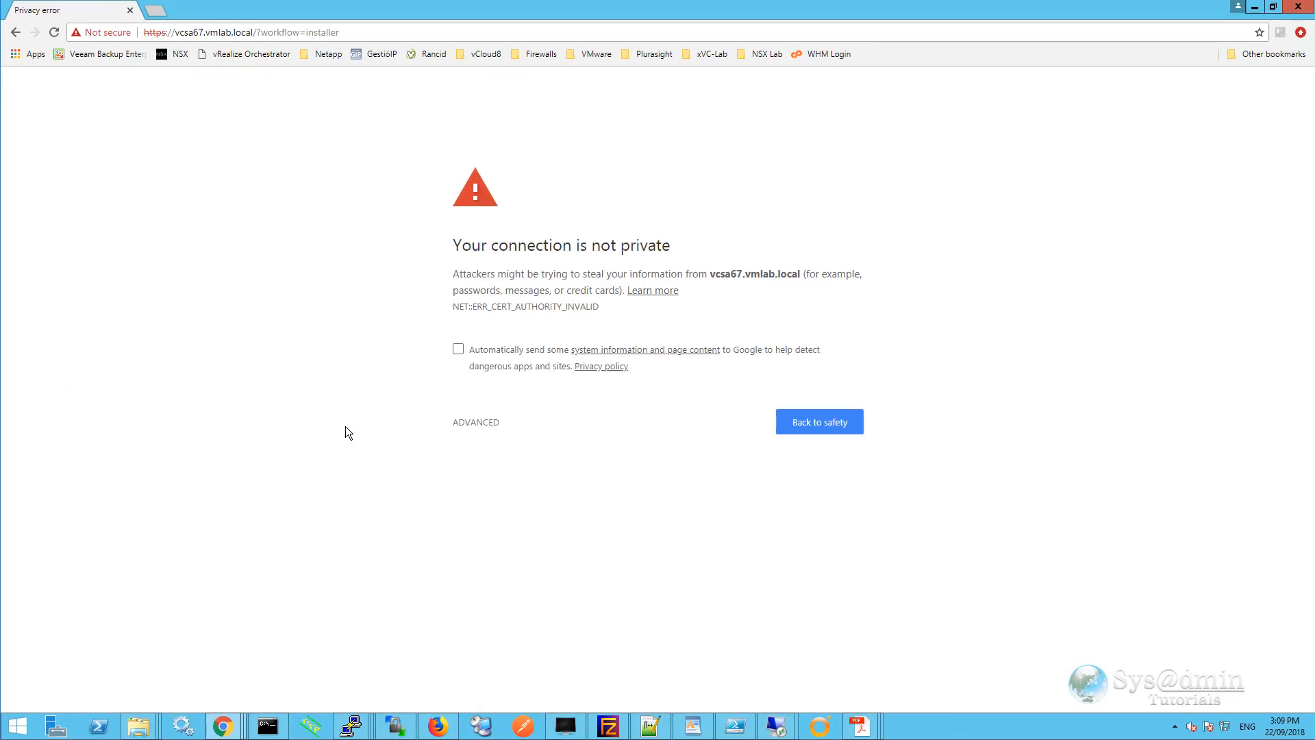
Bypass the certificate warning and proceed to vcsa67.vmlab.local (unsafe).
{"action": "left_click", "coordinate": [469, 422]}
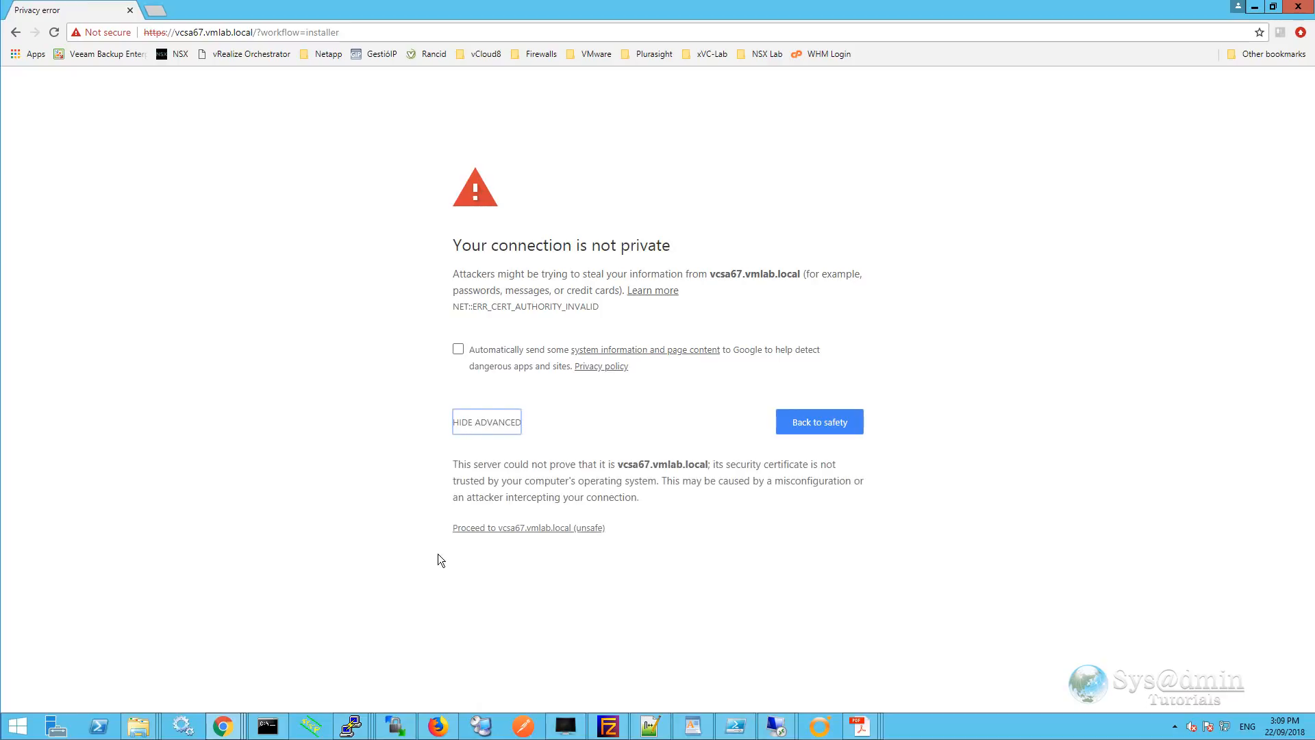
{"action": "left_click", "coordinate": [539, 528]}
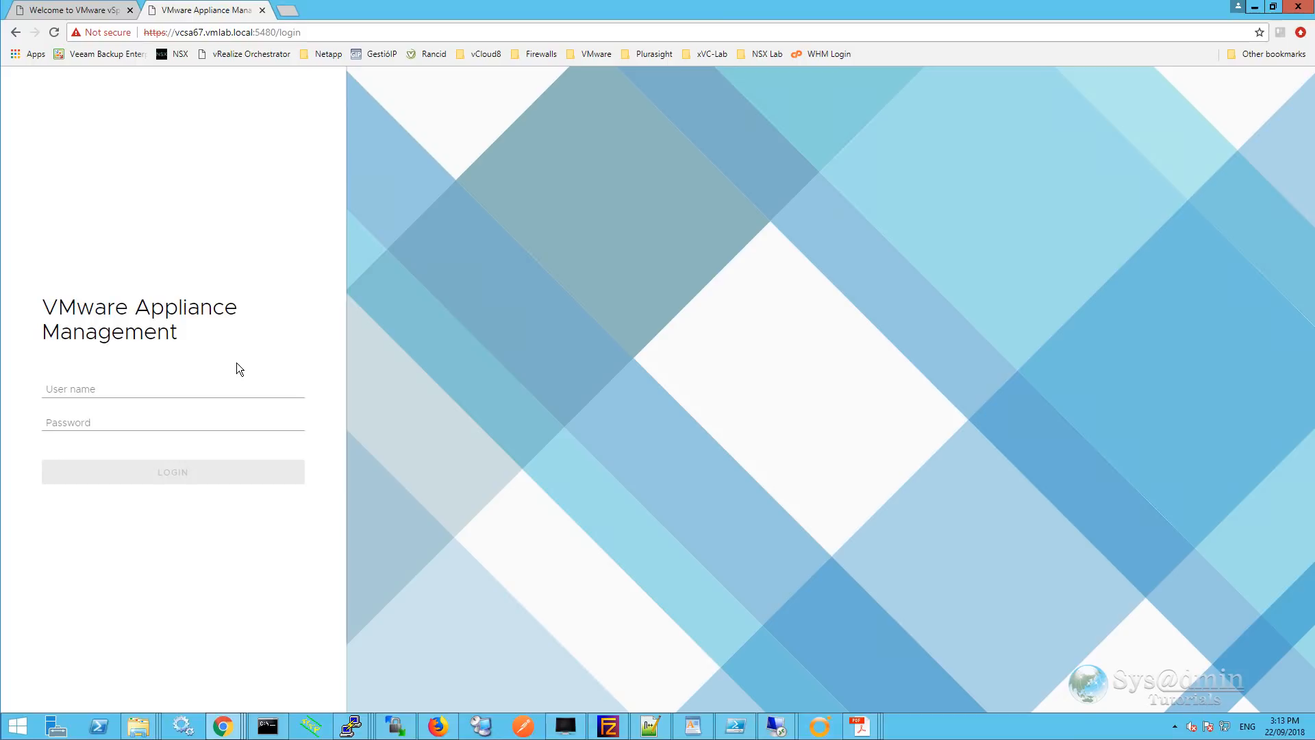
Log in to Appliance Management on port 5480 as root with its password.
{"action": "key", "text": "ctrl+alt+a"}
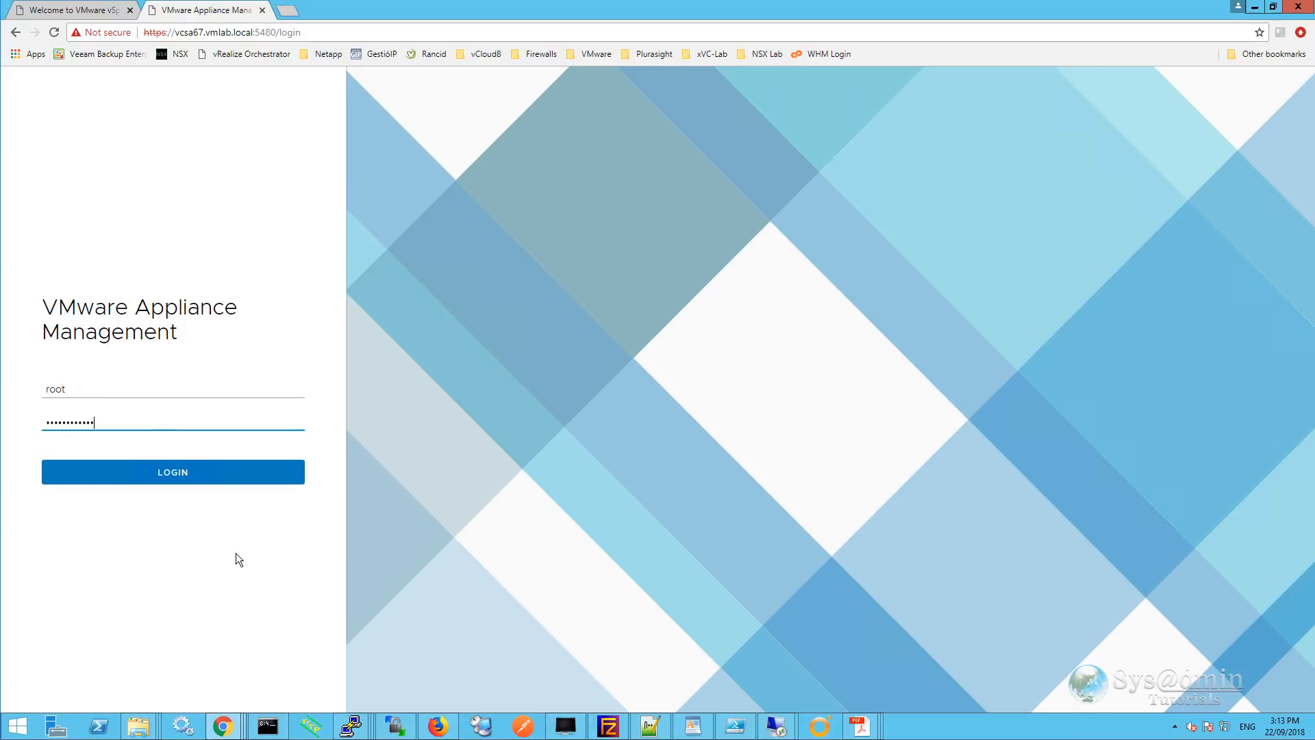
{"action": "left_click", "coordinate": [178, 474]}
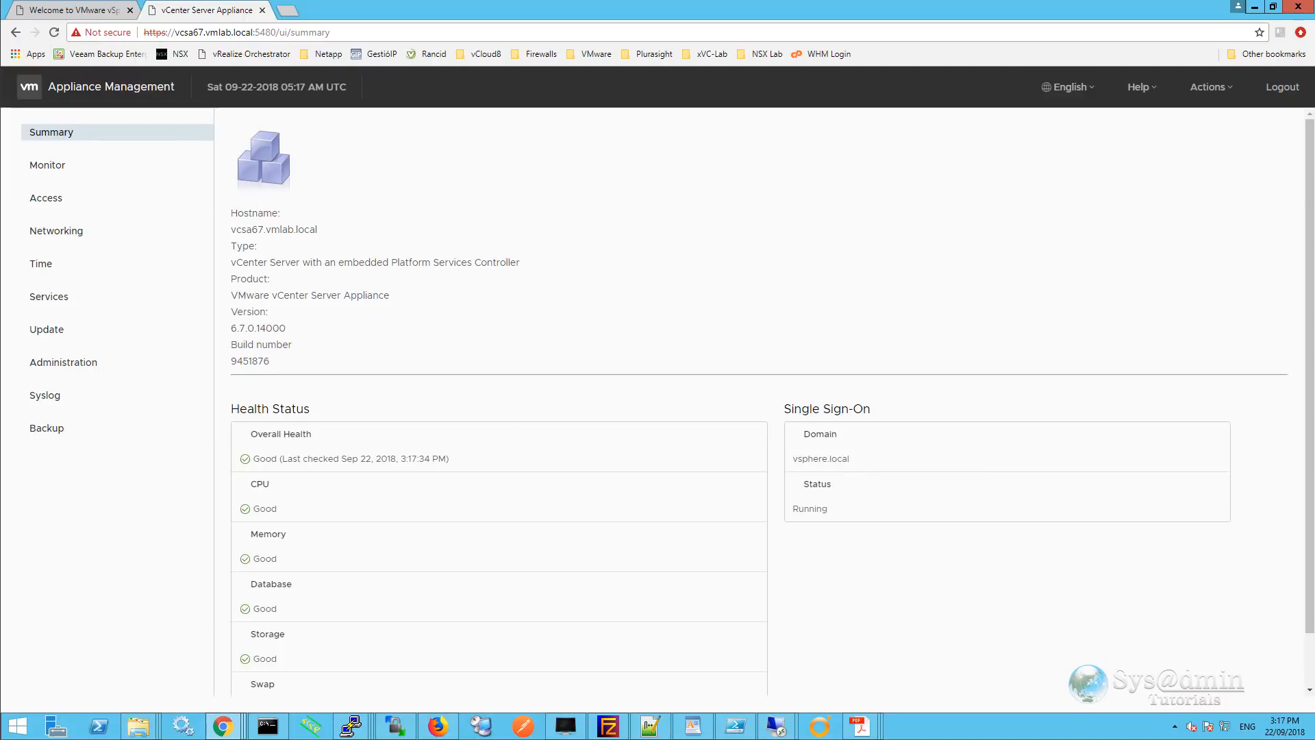
Review the appliance CPU & memory, disk, network and database monitoring charts and their time range options.
{"action": "left_click", "coordinate": [56, 168]}
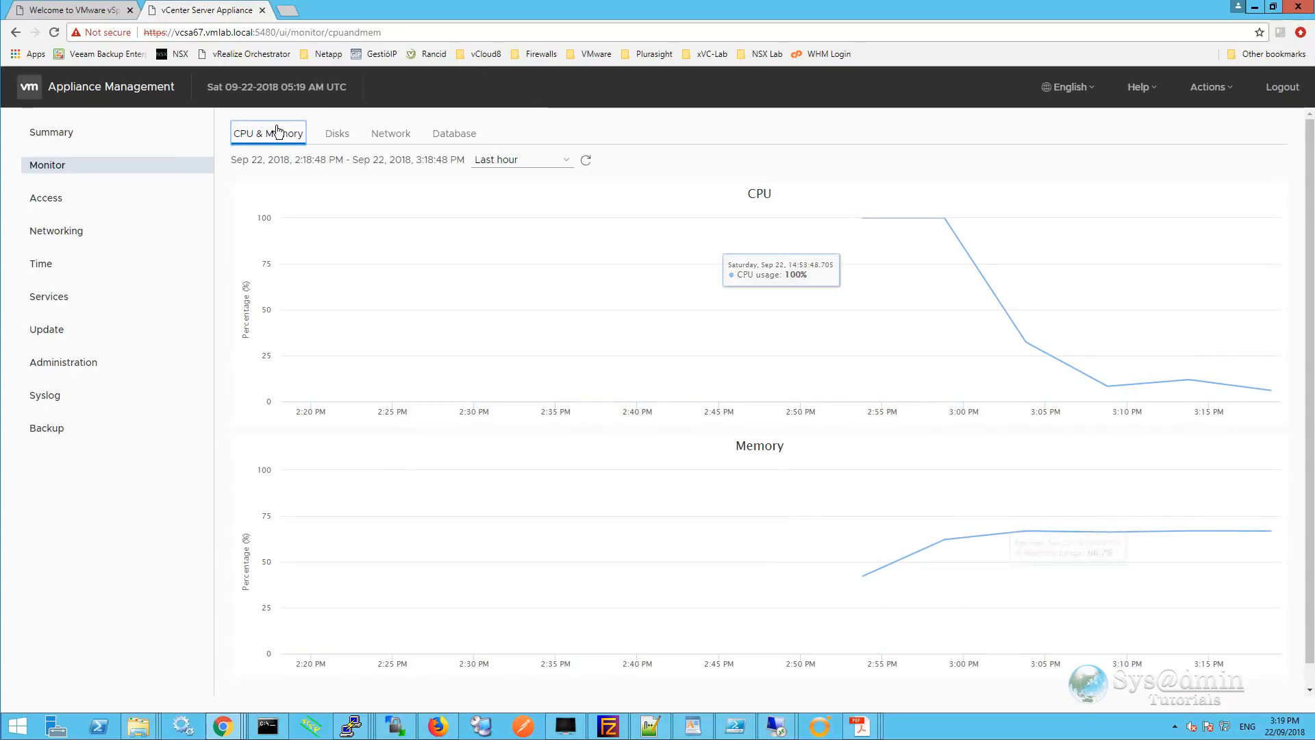
{"action": "left_click", "coordinate": [337, 135]}
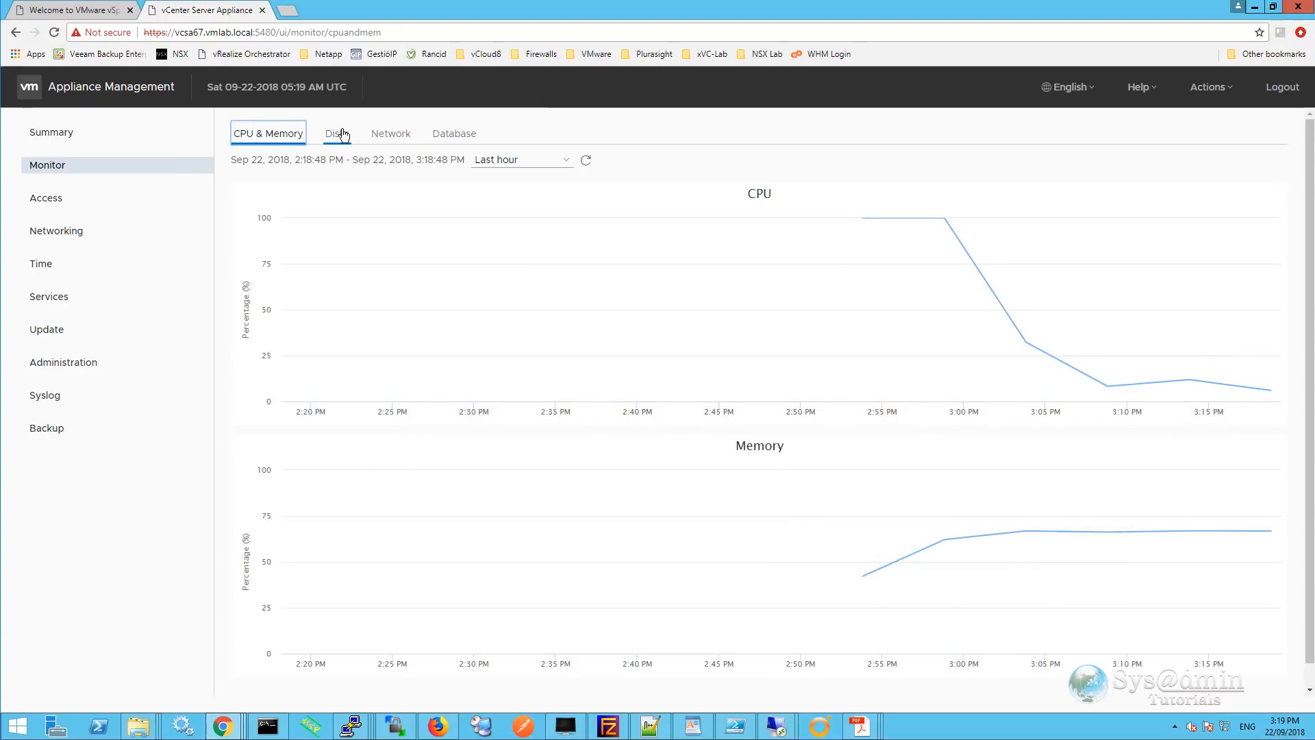
{"action": "left_click", "coordinate": [400, 144]}
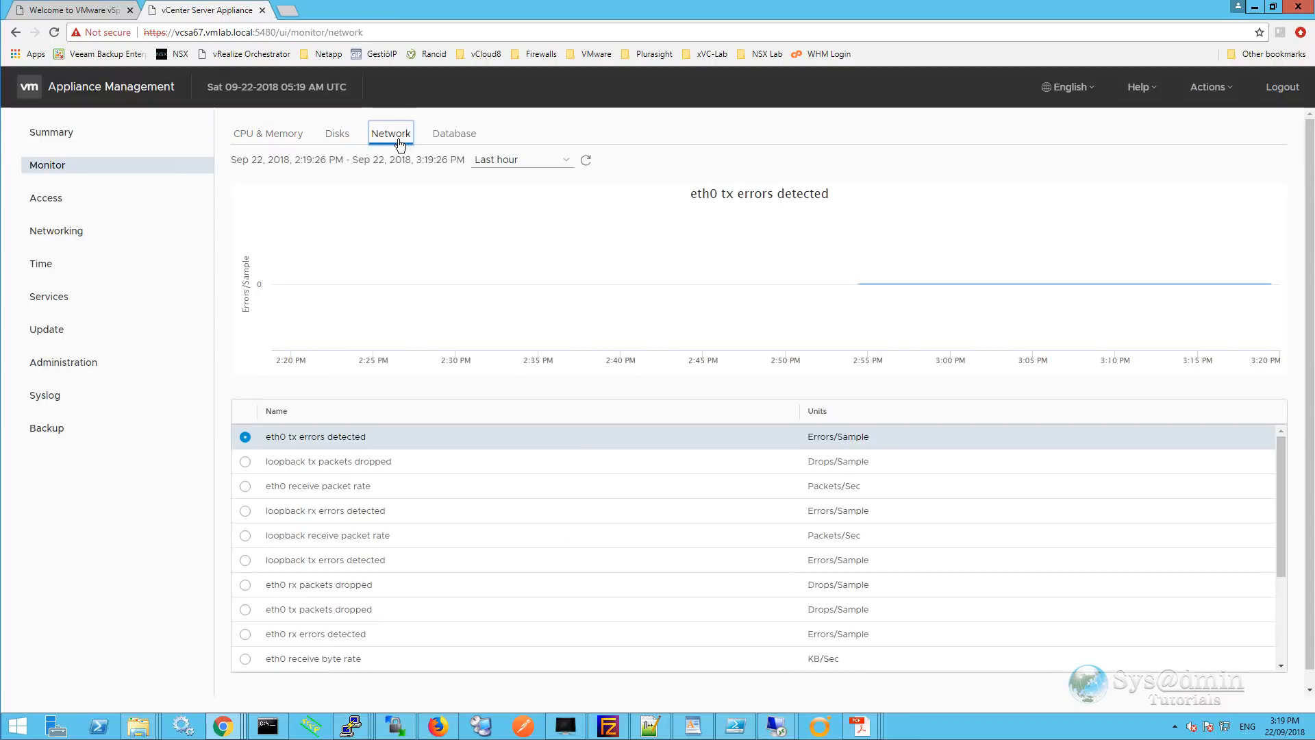
{"action": "left_click", "coordinate": [458, 135]}
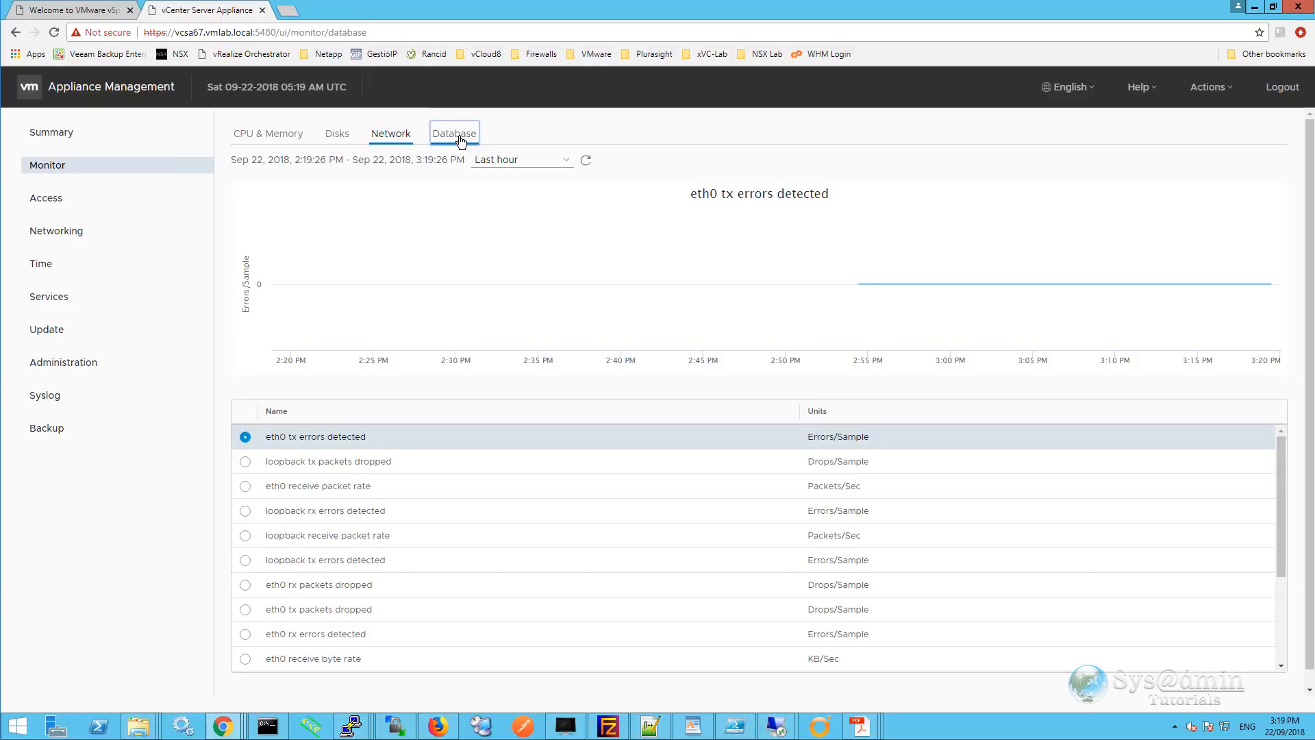
{"action": "left_click", "coordinate": [270, 133]}
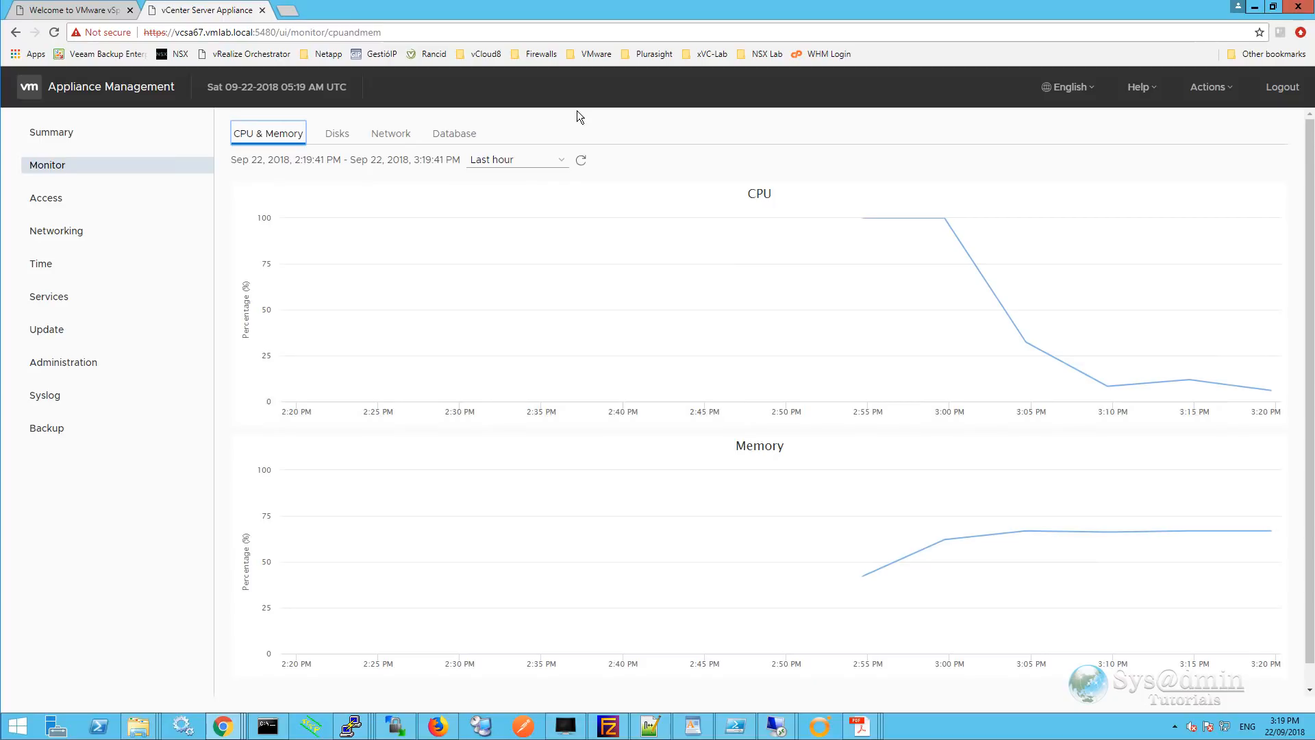
{"action": "left_click", "coordinate": [566, 163]}
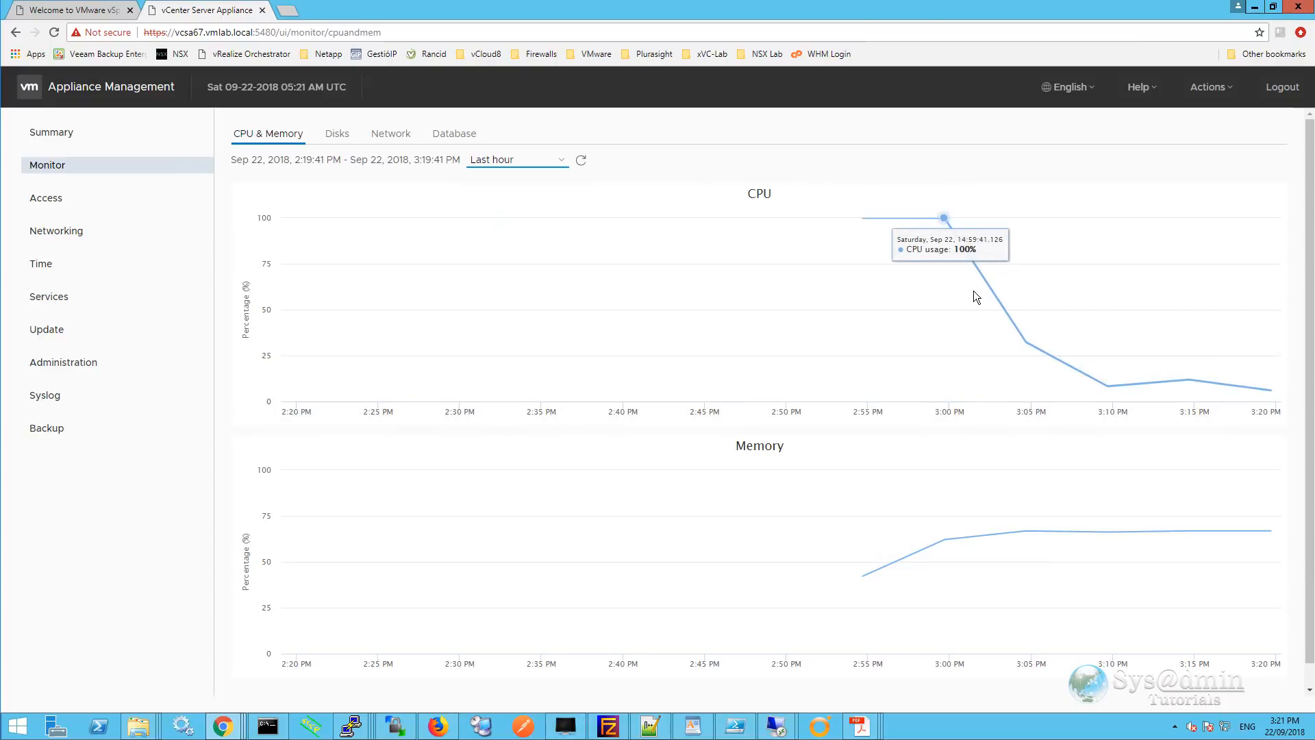
Show the Access settings with SSH Login, DCUI and Console CLI enabled and Bash Shell disabled.
{"action": "mouse_move", "coordinate": [1002, 327]}
{"action": "mouse_move", "coordinate": [1095, 377]}
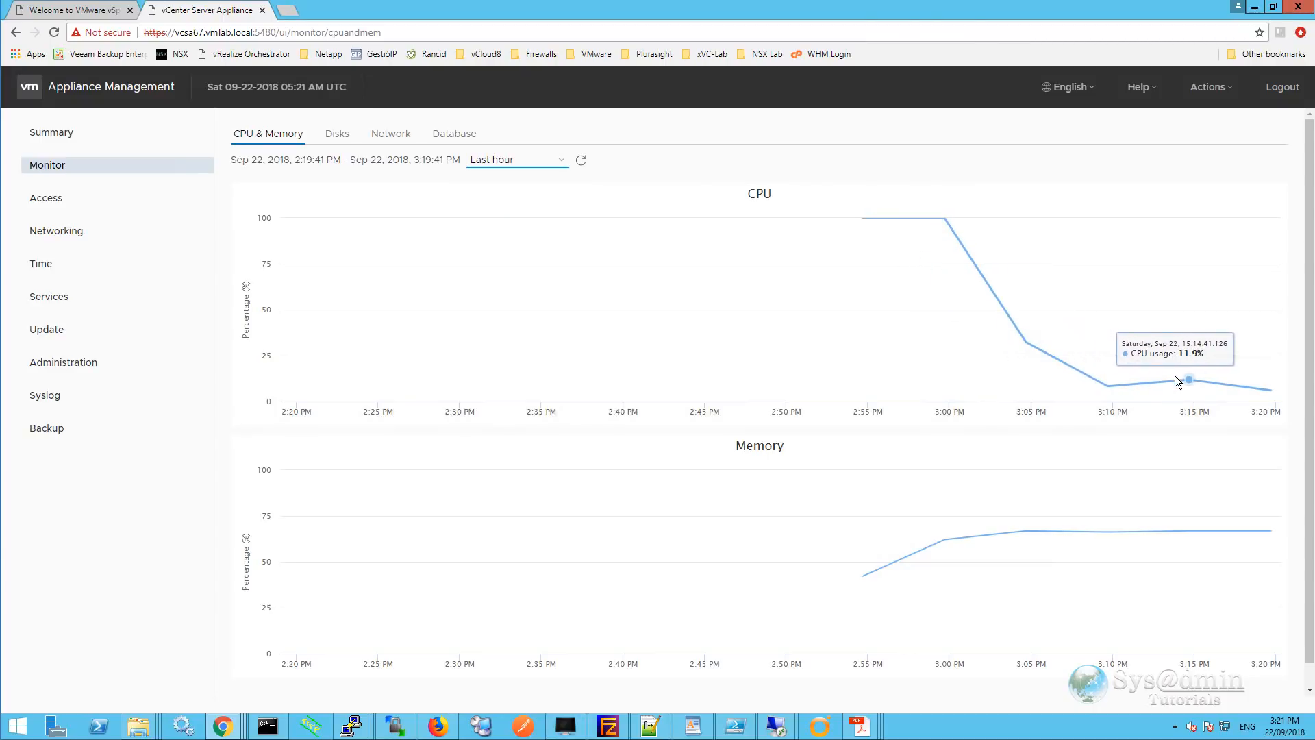
{"action": "mouse_move", "coordinate": [1246, 389]}
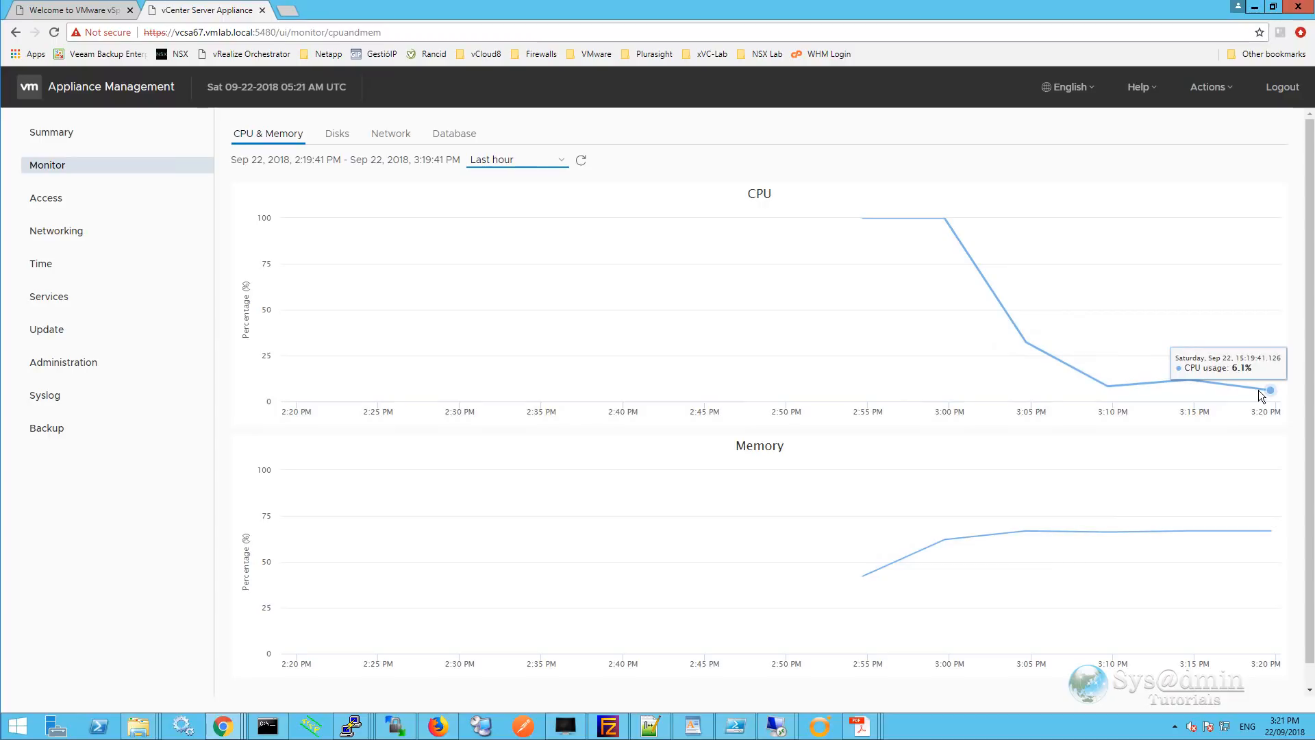
{"action": "left_click", "coordinate": [103, 198]}
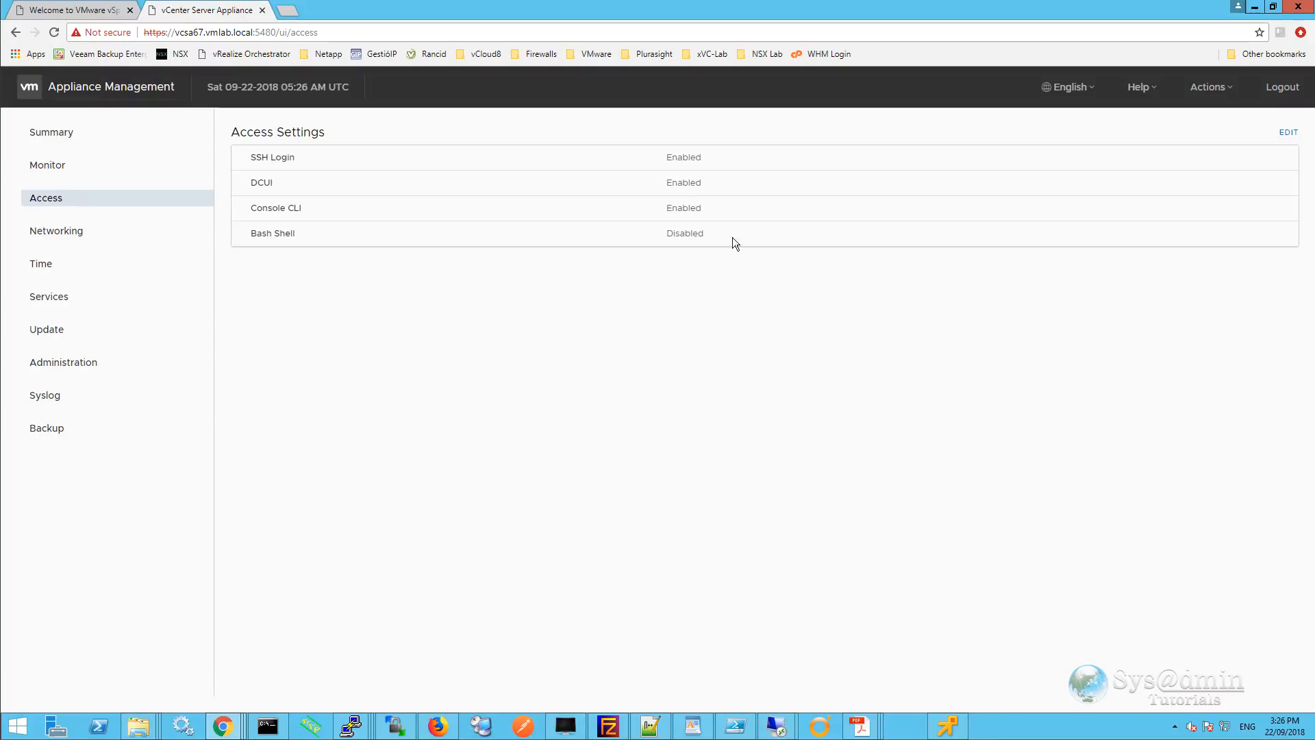
Check the appliance remote console's login terminal and status screen, then minimize the console window.
{"action": "left_click", "coordinate": [951, 726]}
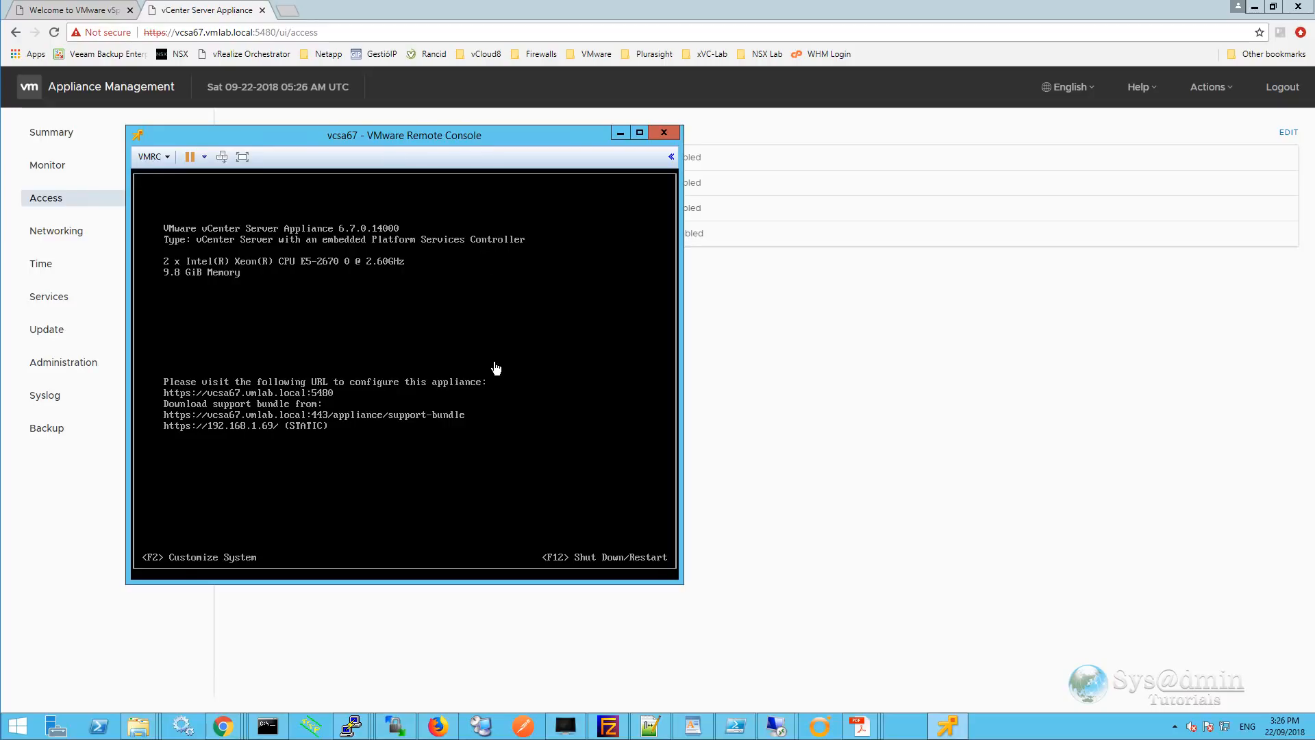
{"action": "left_click", "coordinate": [621, 132]}
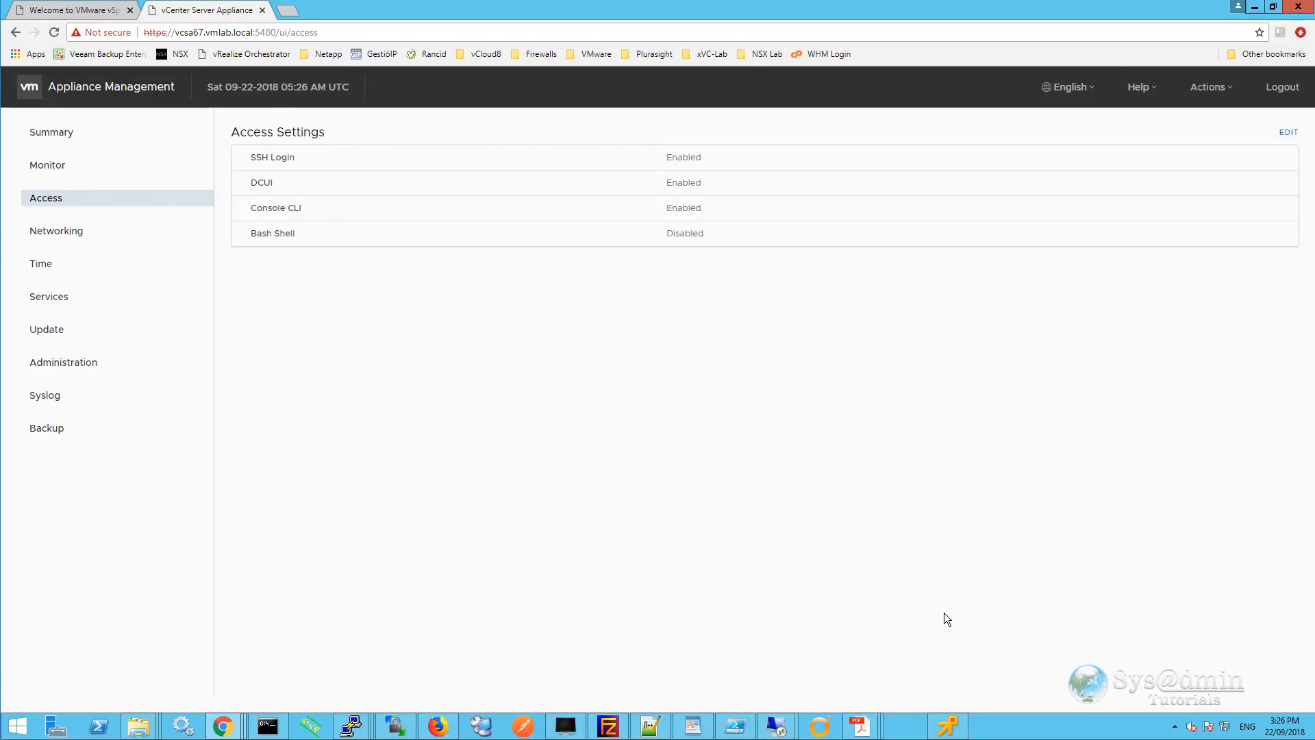
{"action": "left_click", "coordinate": [949, 728]}
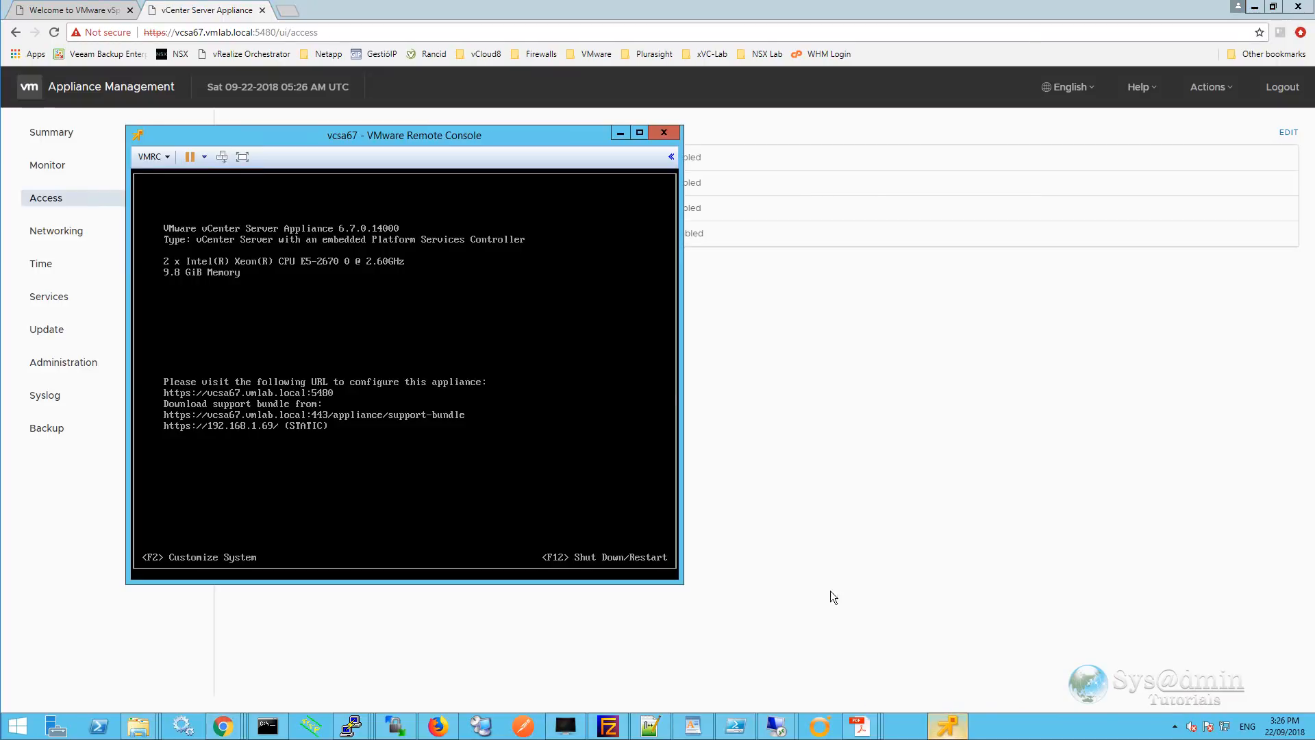
{"action": "left_click", "coordinate": [504, 418]}
{"action": "key", "text": "alt+F1"}
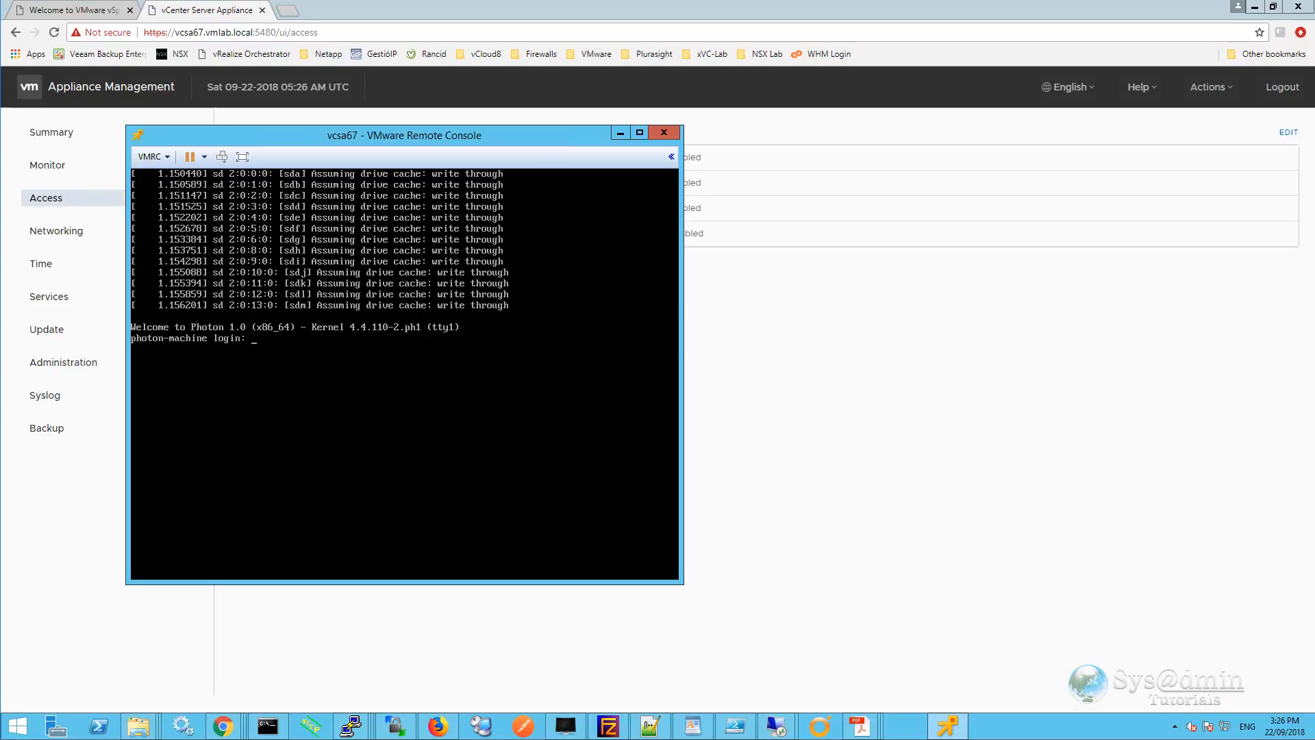
{"action": "key", "text": "alt+F2"}
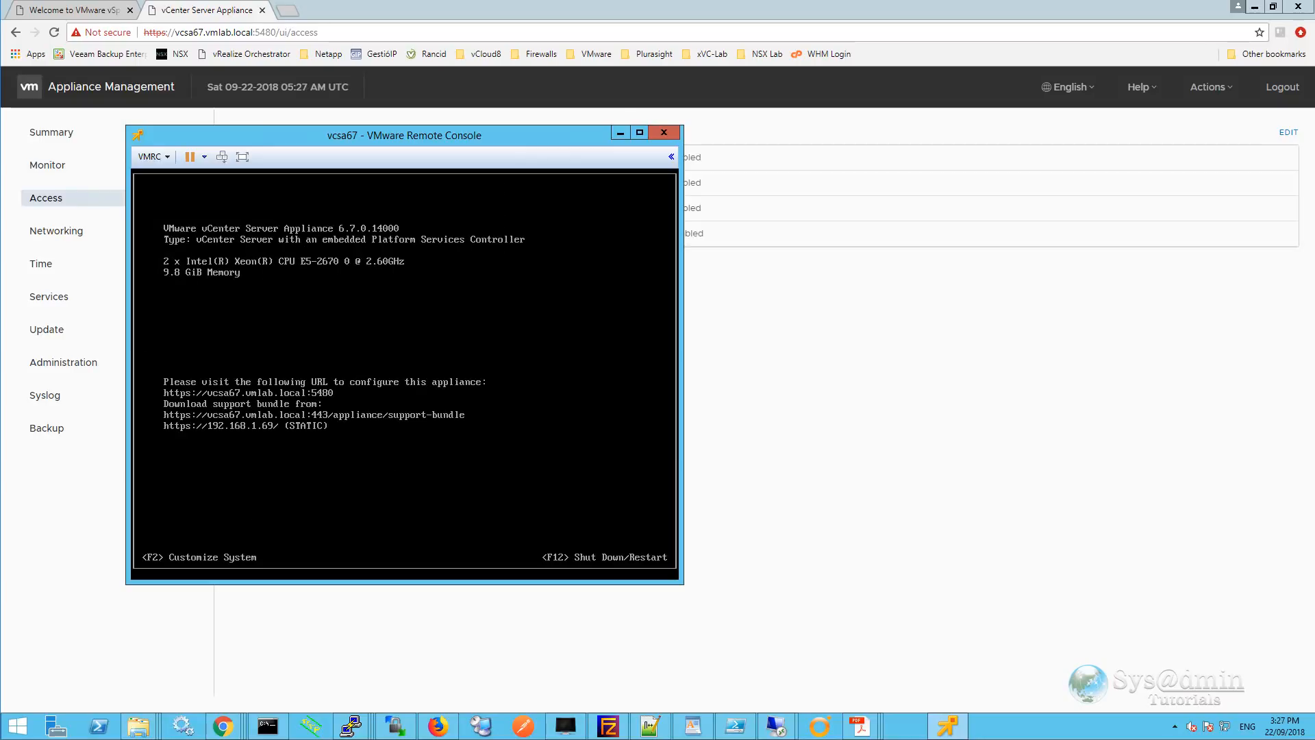
{"action": "left_click", "coordinate": [618, 133]}
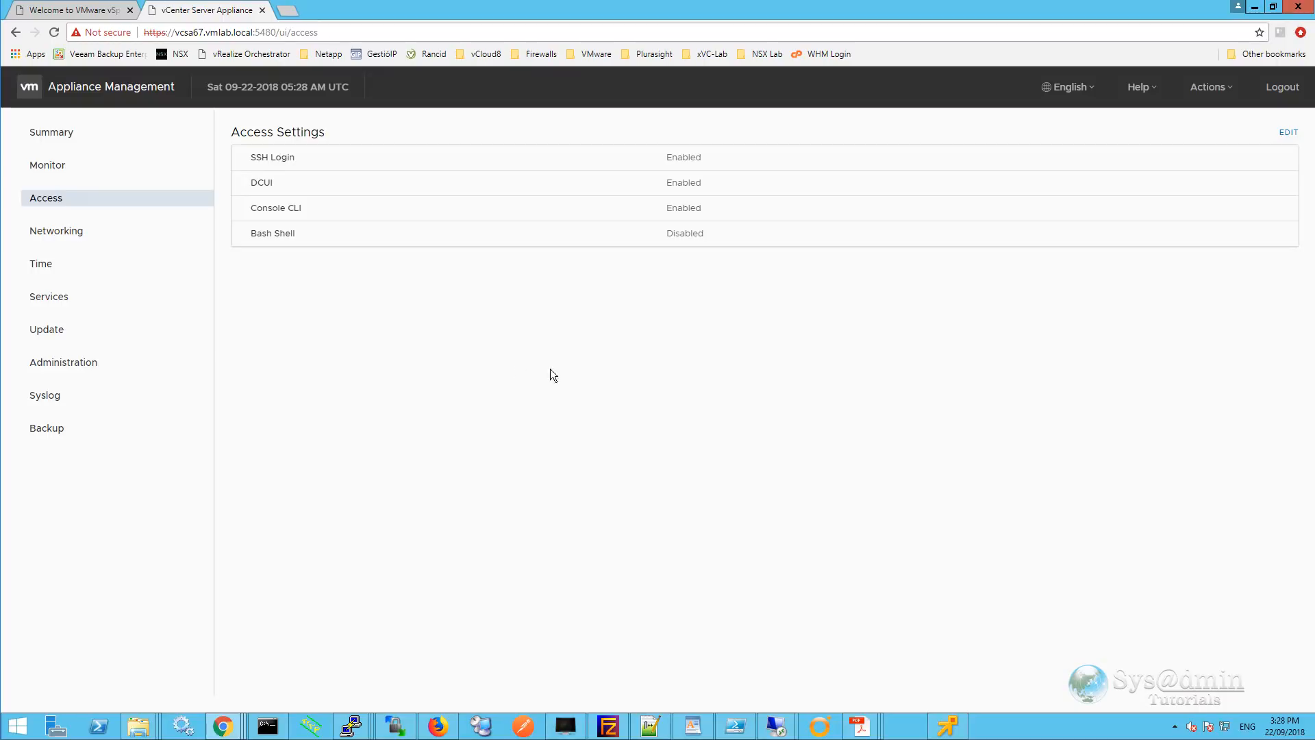
Review the network and proxy settings, then view the Time page with Etc/UTC and NTP server 192.168.1.101.
{"action": "left_click", "coordinate": [69, 235]}
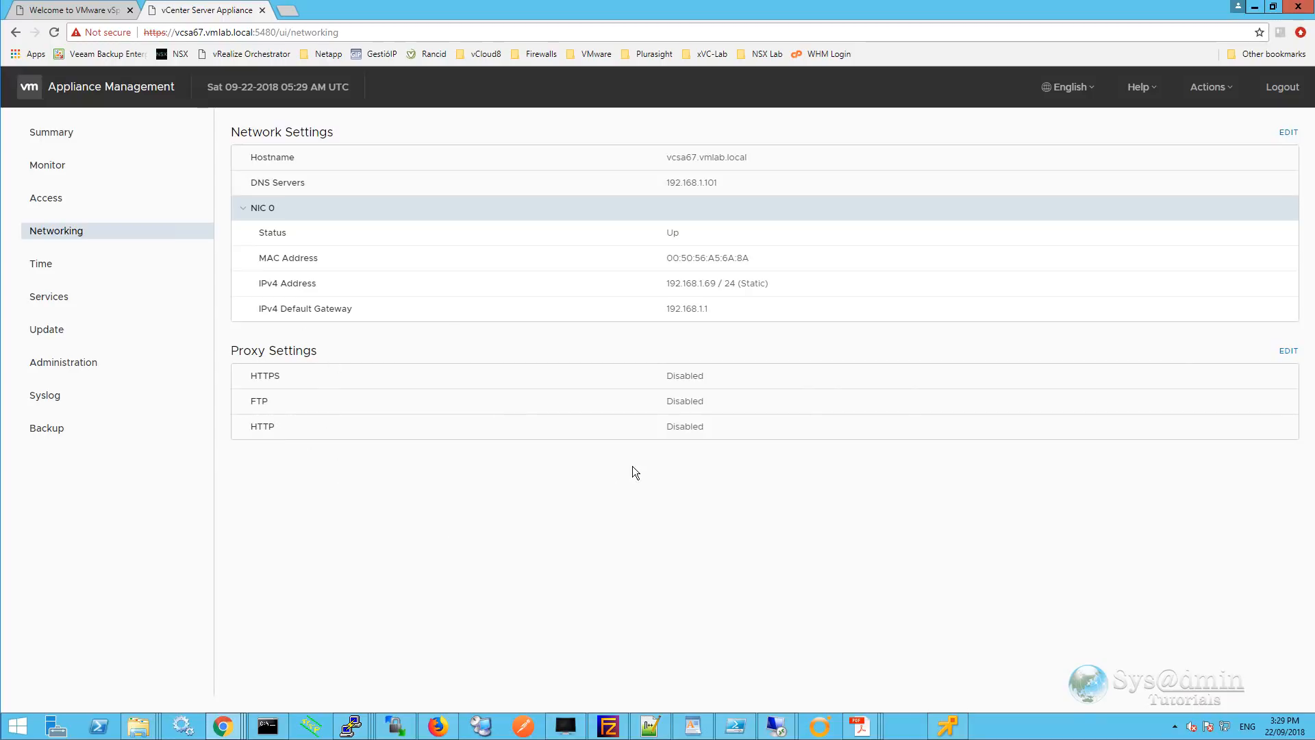
{"action": "left_click", "coordinate": [1288, 352]}
{"action": "left_click", "coordinate": [35, 268]}
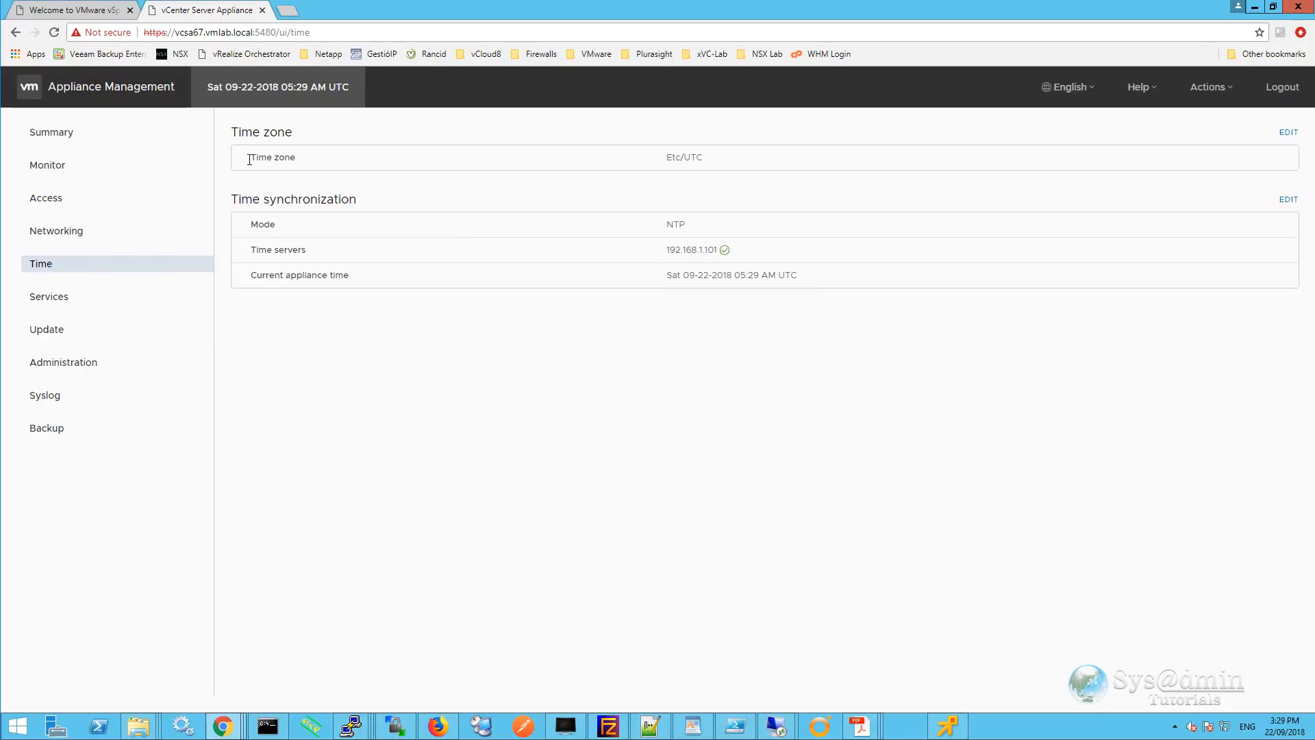
Change the appliance time zone to Australia/Sydney and save it, then view the Services list.
{"action": "left_click_drag", "start_coordinate": [256, 157], "coordinate": [291, 159]}
{"action": "left_click", "coordinate": [302, 160]}
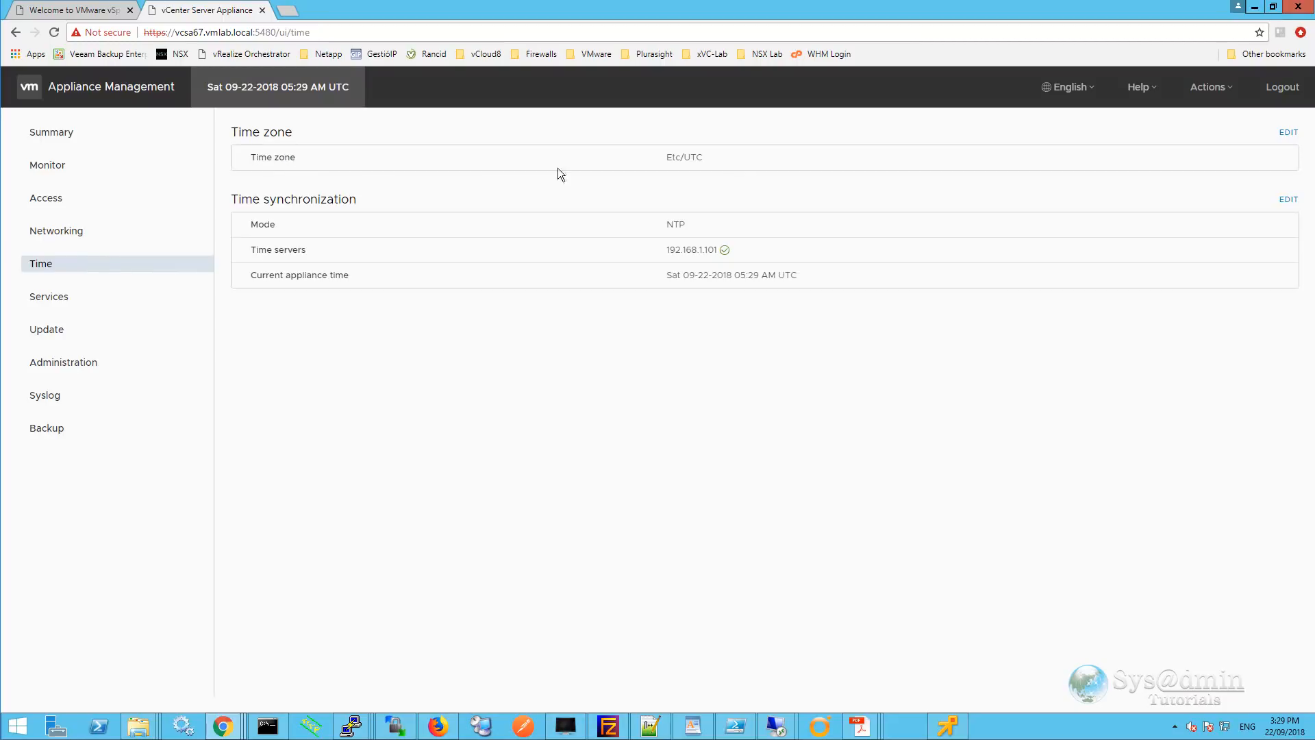
{"action": "left_click", "coordinate": [1282, 139]}
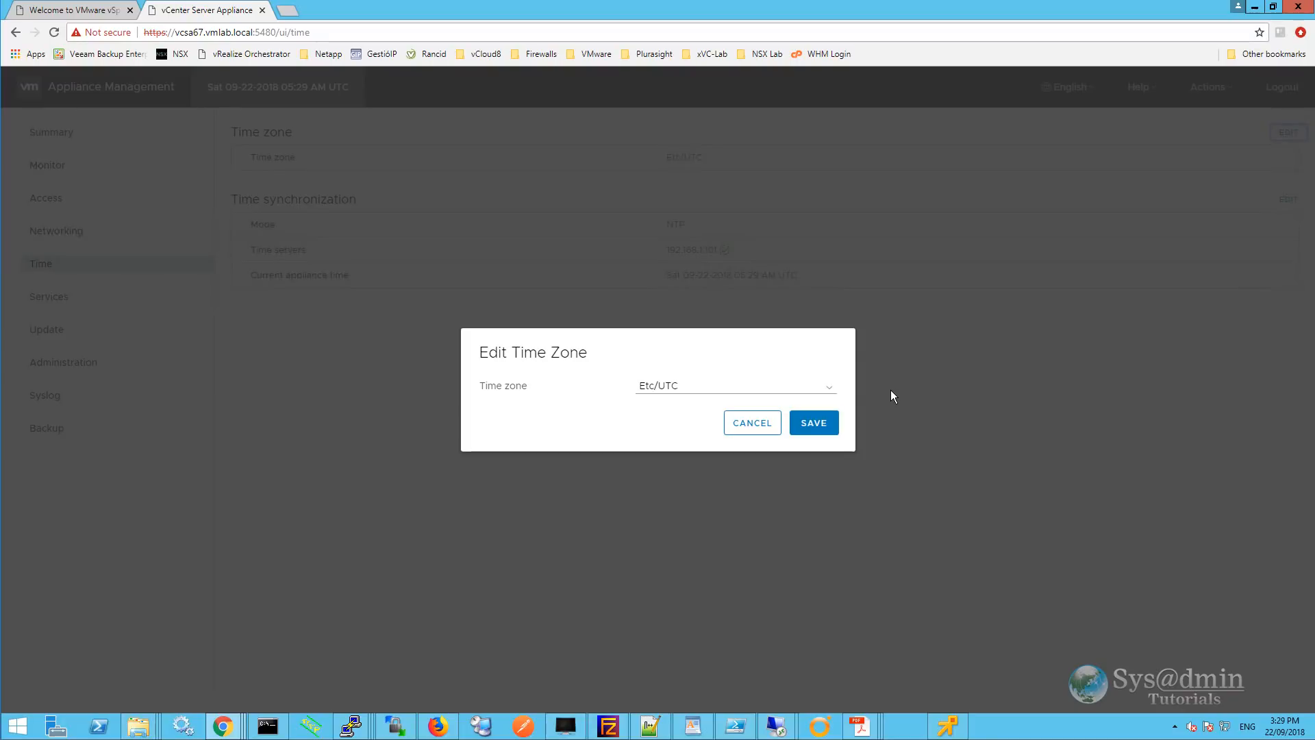
{"action": "left_click", "coordinate": [829, 388]}
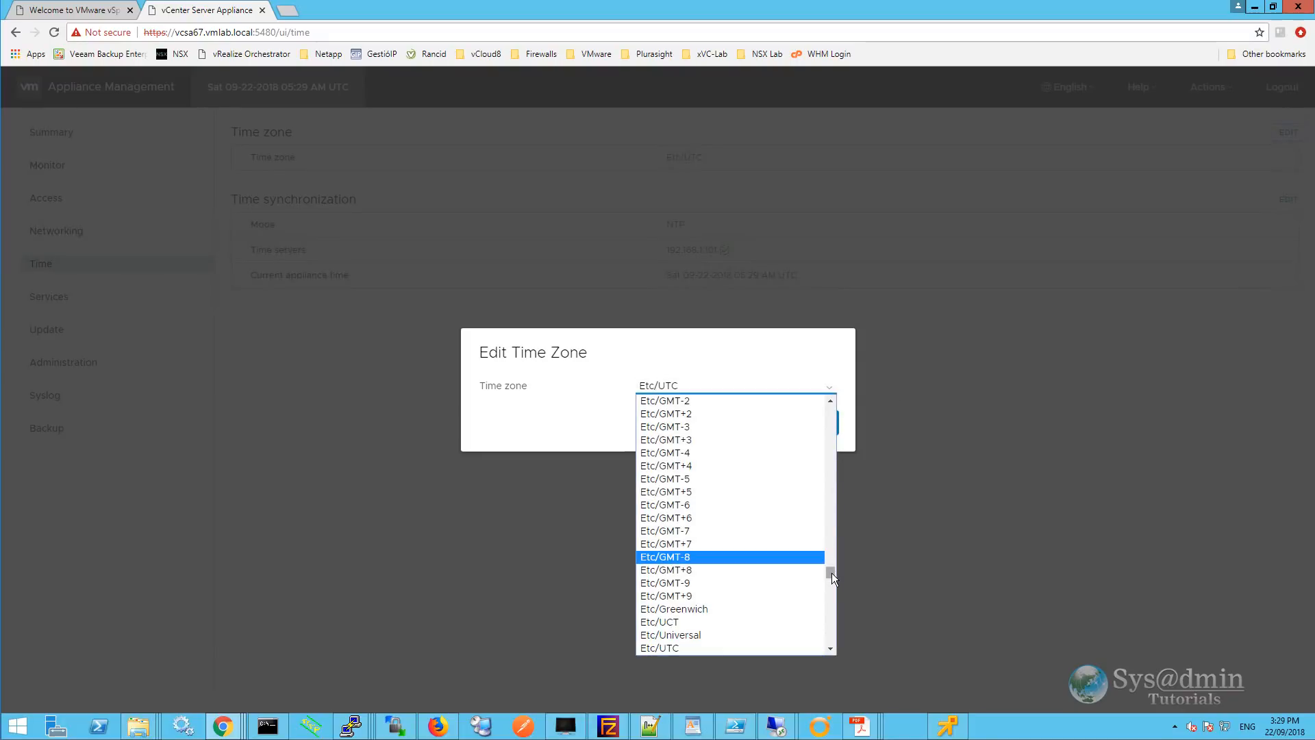
{"action": "left_click_drag", "start_coordinate": [831, 570], "coordinate": [832, 549]}
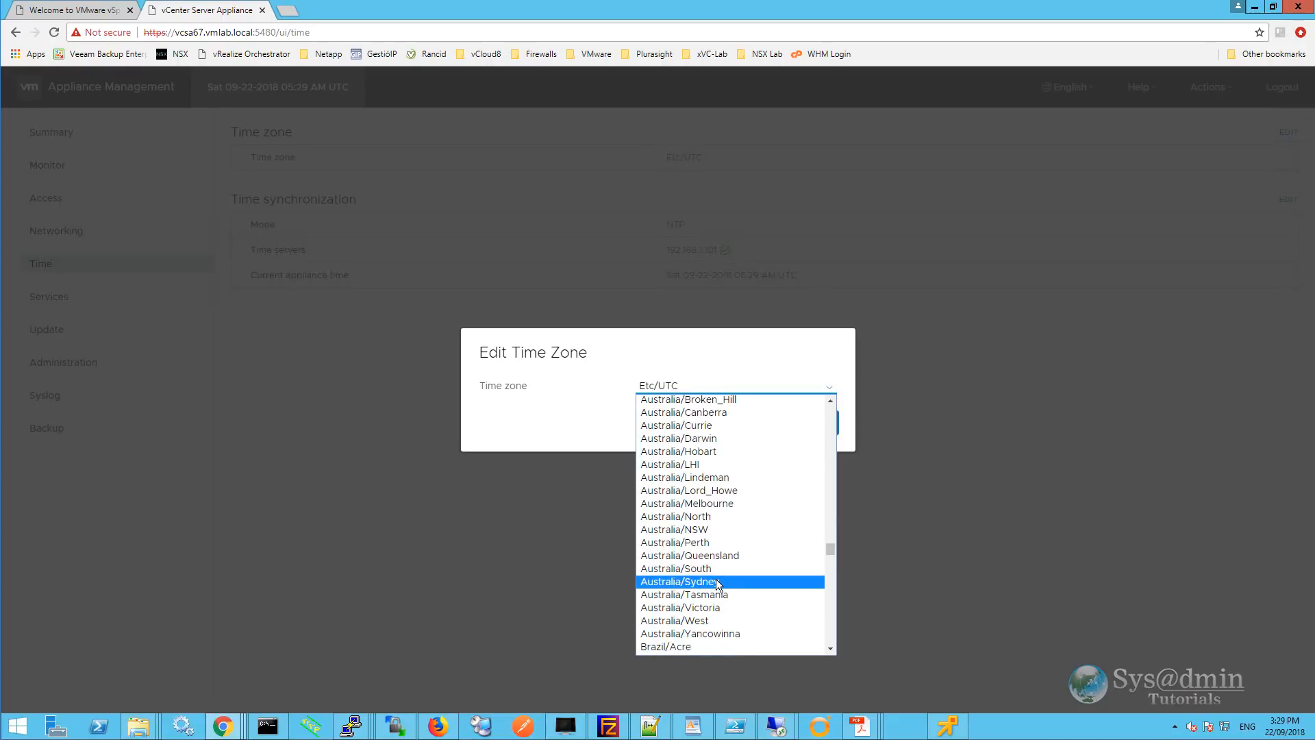
{"action": "left_click", "coordinate": [716, 581]}
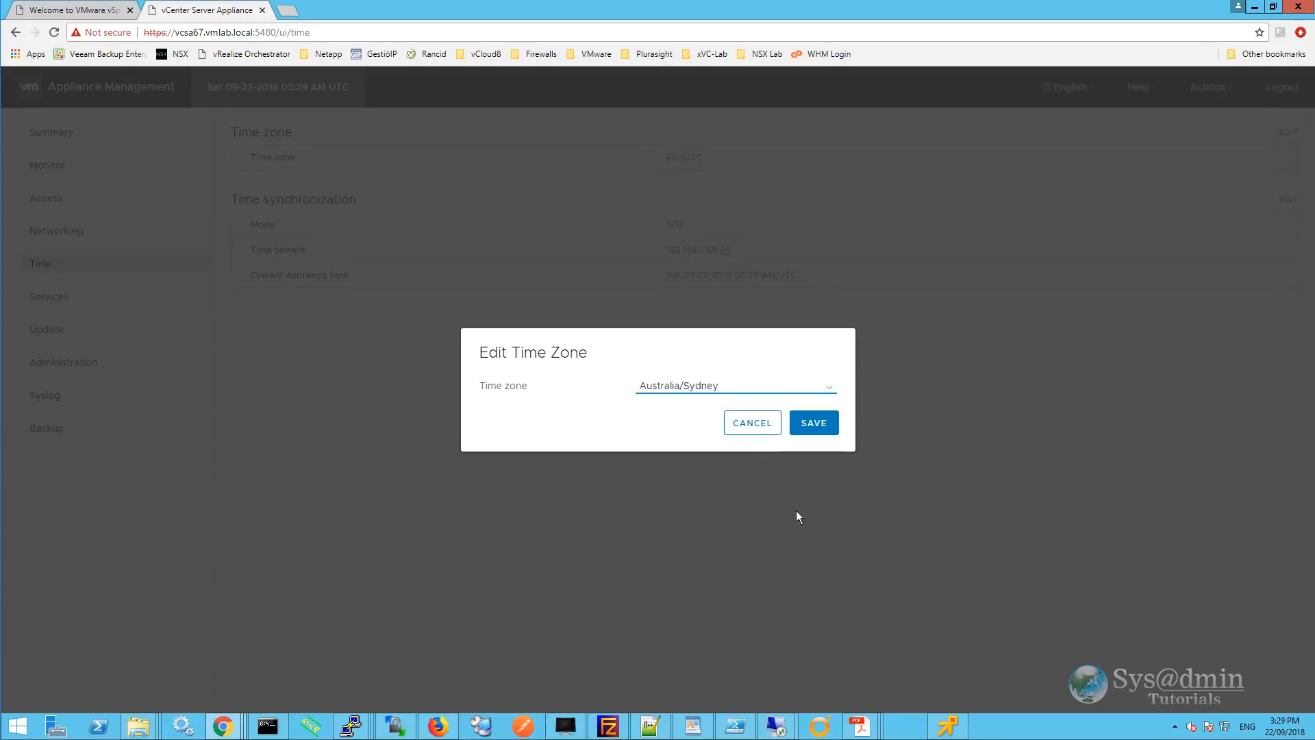
{"action": "left_click", "coordinate": [821, 427]}
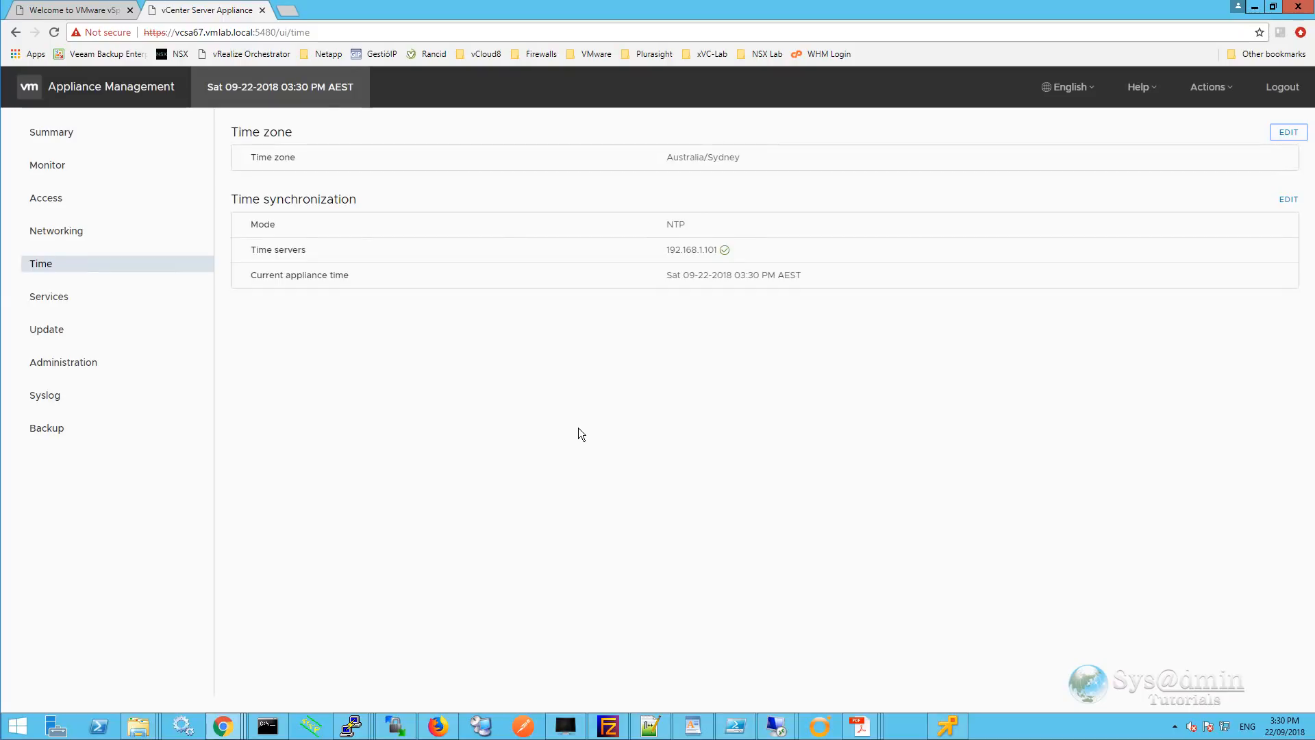
{"action": "left_click", "coordinate": [46, 301]}
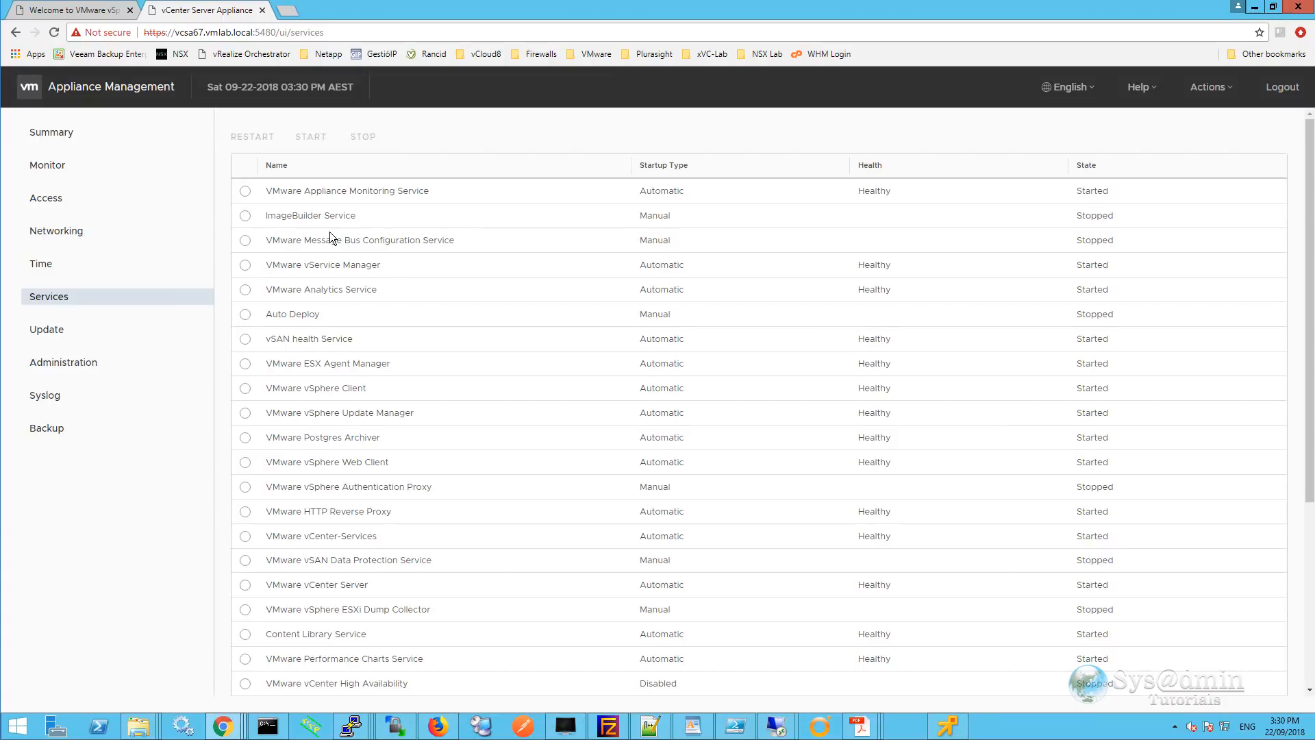
Start the stopped ImageBuilder Service, then view the Update page showing version 6.7.0.14000.
{"action": "left_click", "coordinate": [245, 192]}
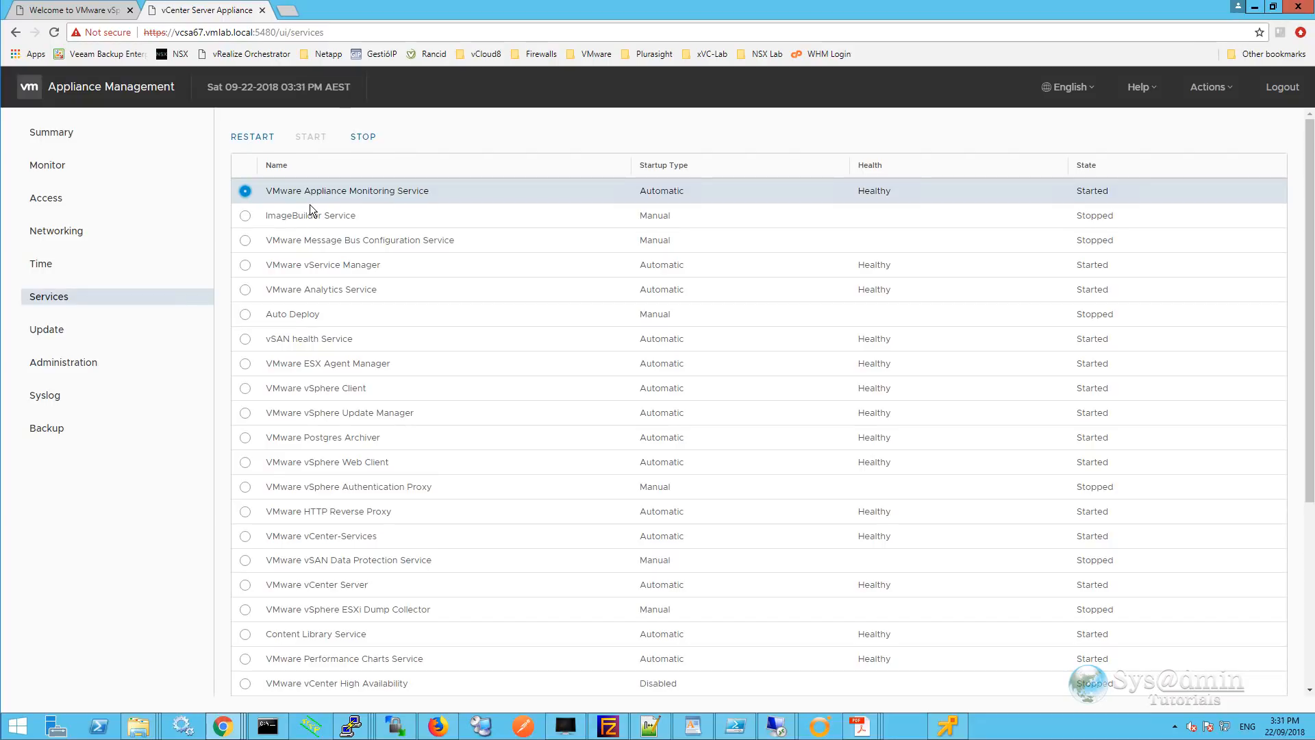
{"action": "left_click", "coordinate": [246, 217]}
{"action": "left_click", "coordinate": [311, 136]}
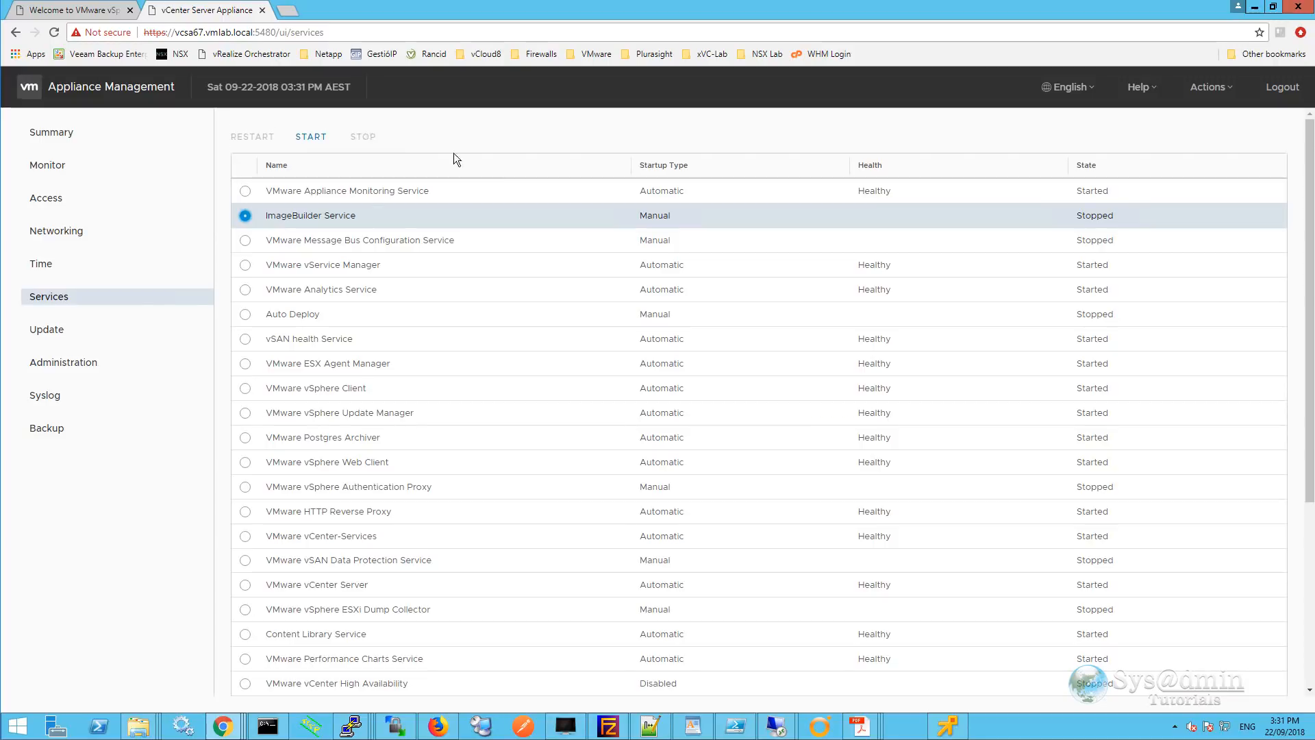
{"action": "left_click", "coordinate": [48, 334]}
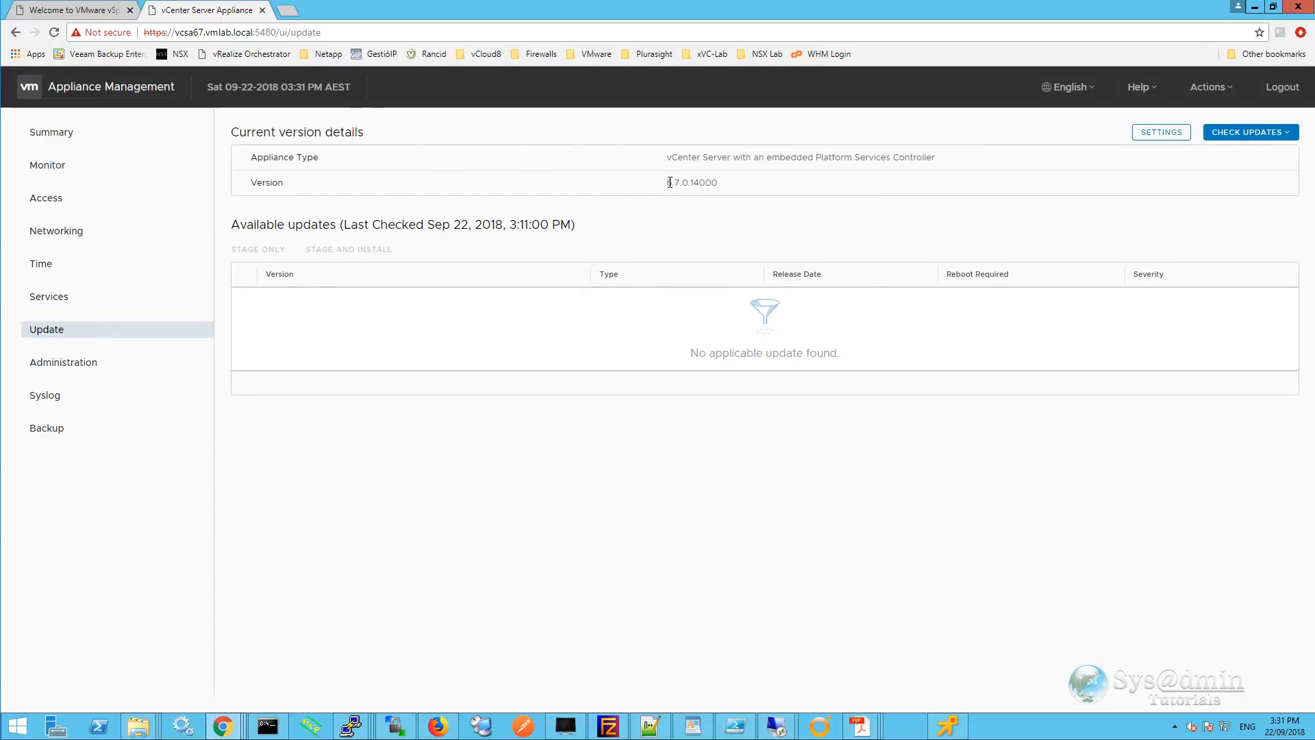
Check the CD ROM and URL for updates to appliance version 6.7.0.14000.
{"action": "left_click_drag", "start_coordinate": [669, 183], "coordinate": [691, 184]}
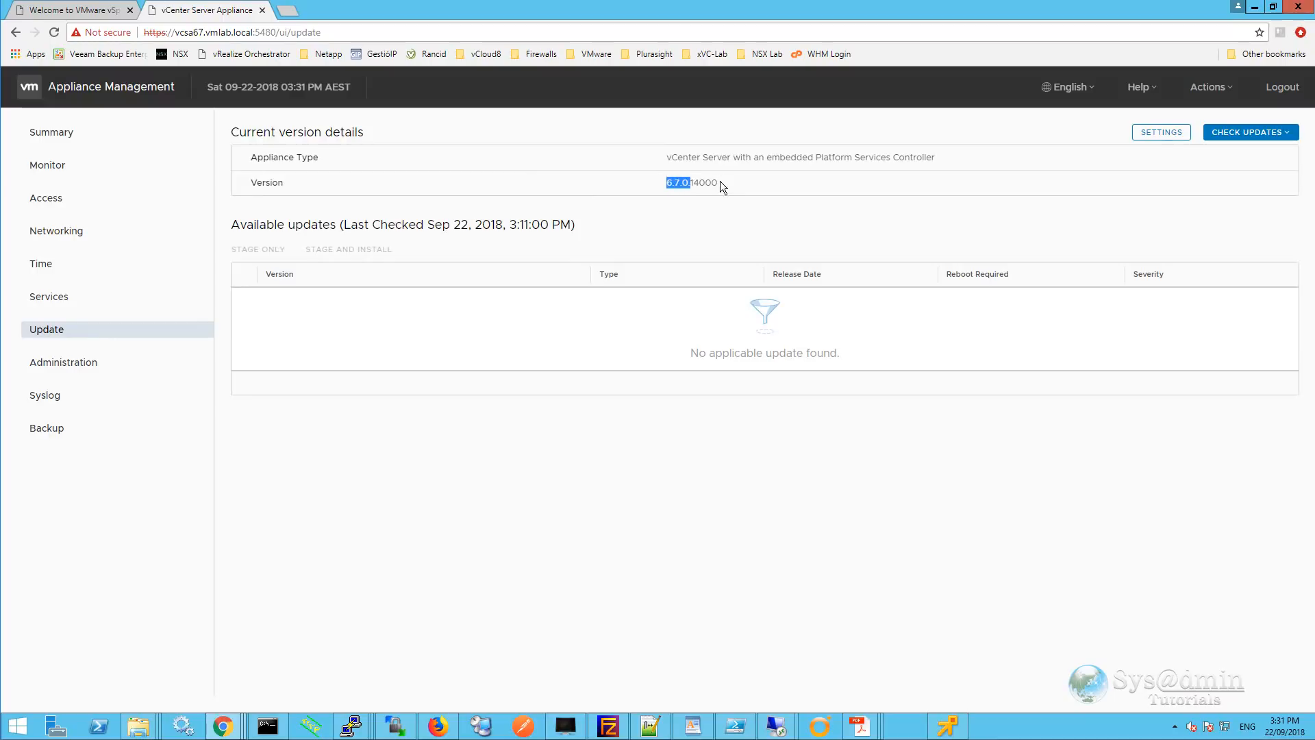
{"action": "left_click", "coordinate": [712, 184]}
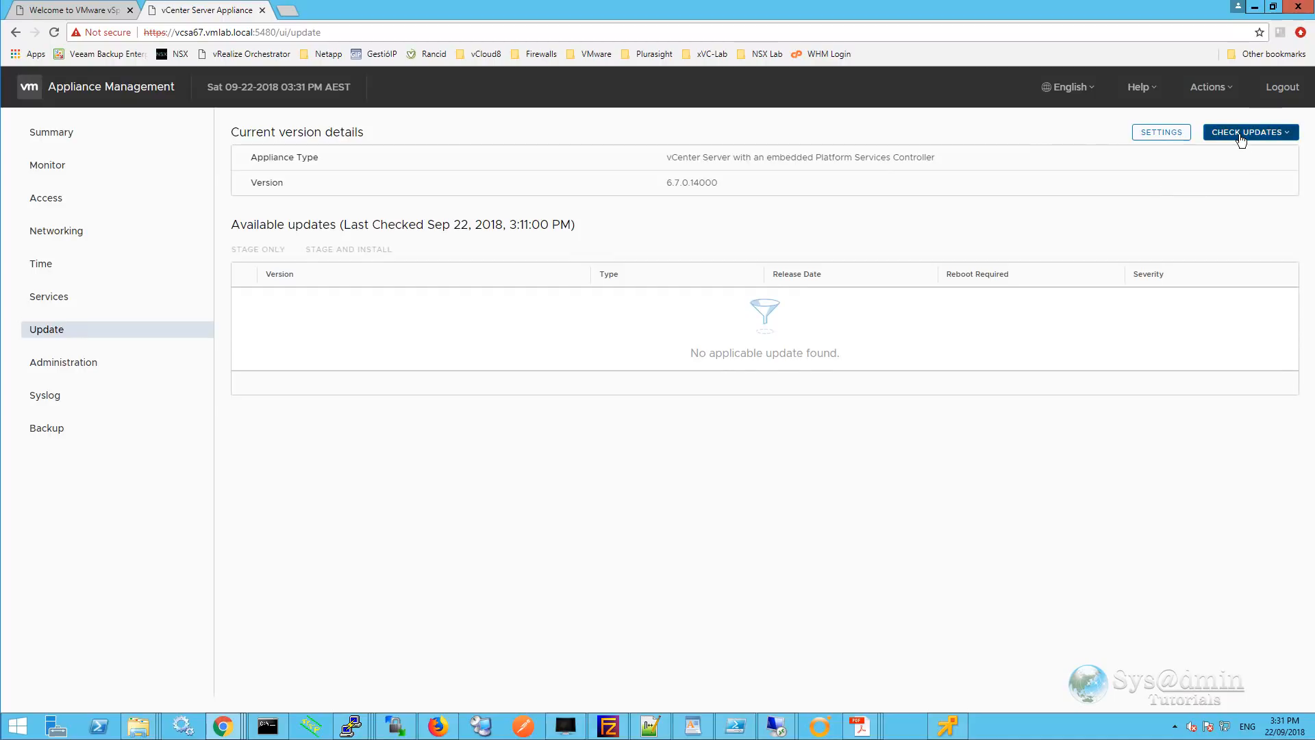
{"action": "left_click", "coordinate": [1292, 140]}
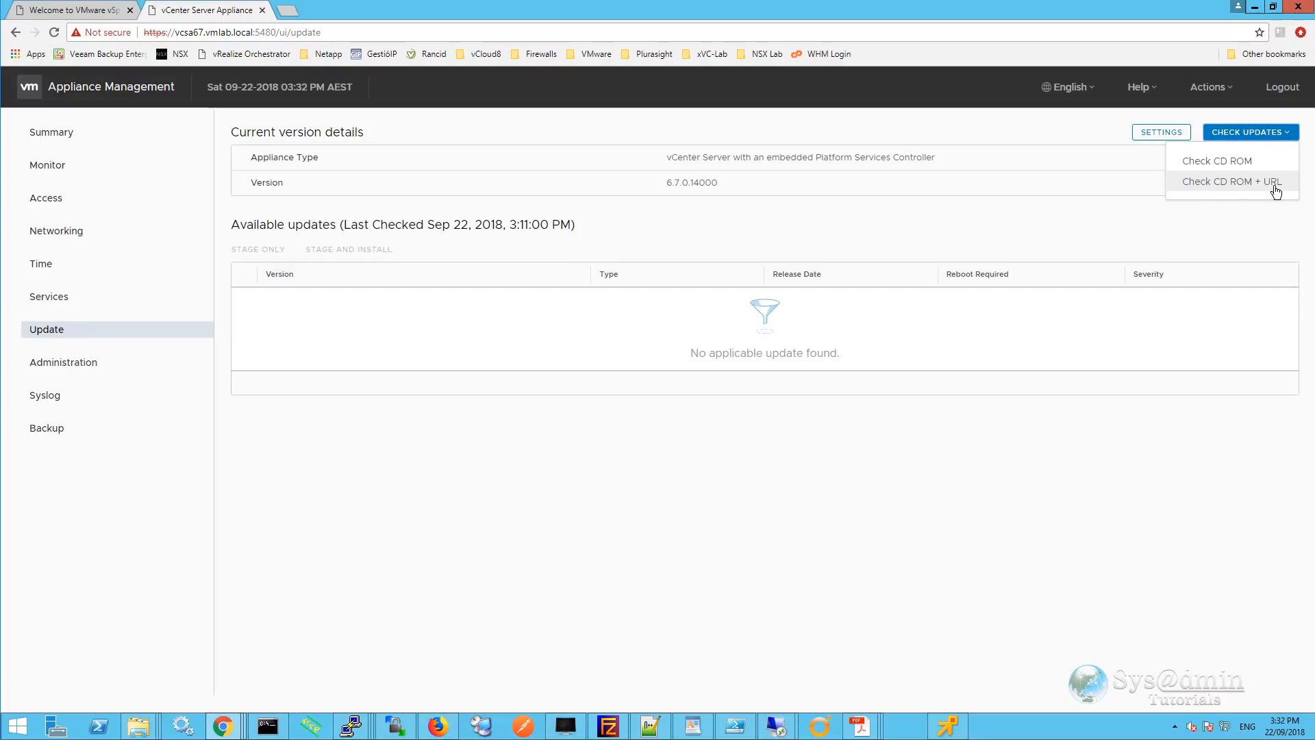
{"action": "left_click", "coordinate": [1252, 186]}
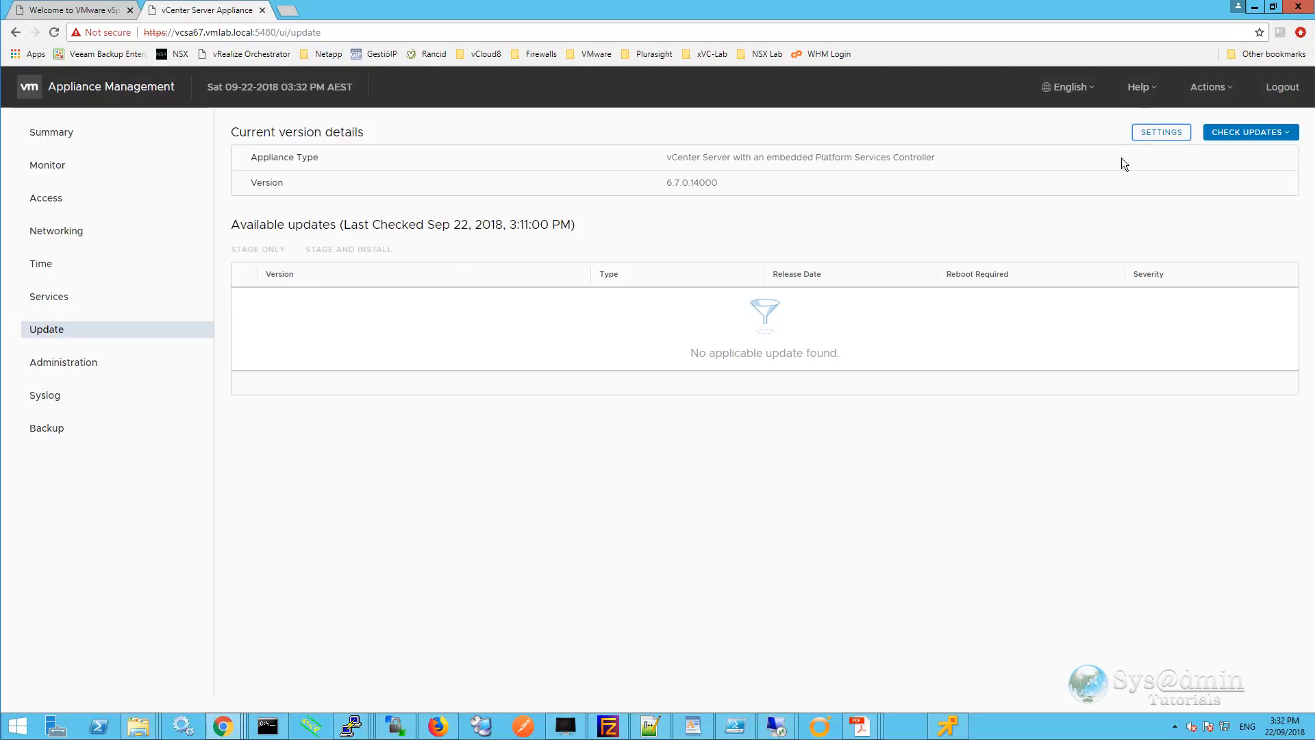
Enable automatic update checks every day at 12:00 A.M. and save the update settings.
{"action": "left_click", "coordinate": [1163, 135]}
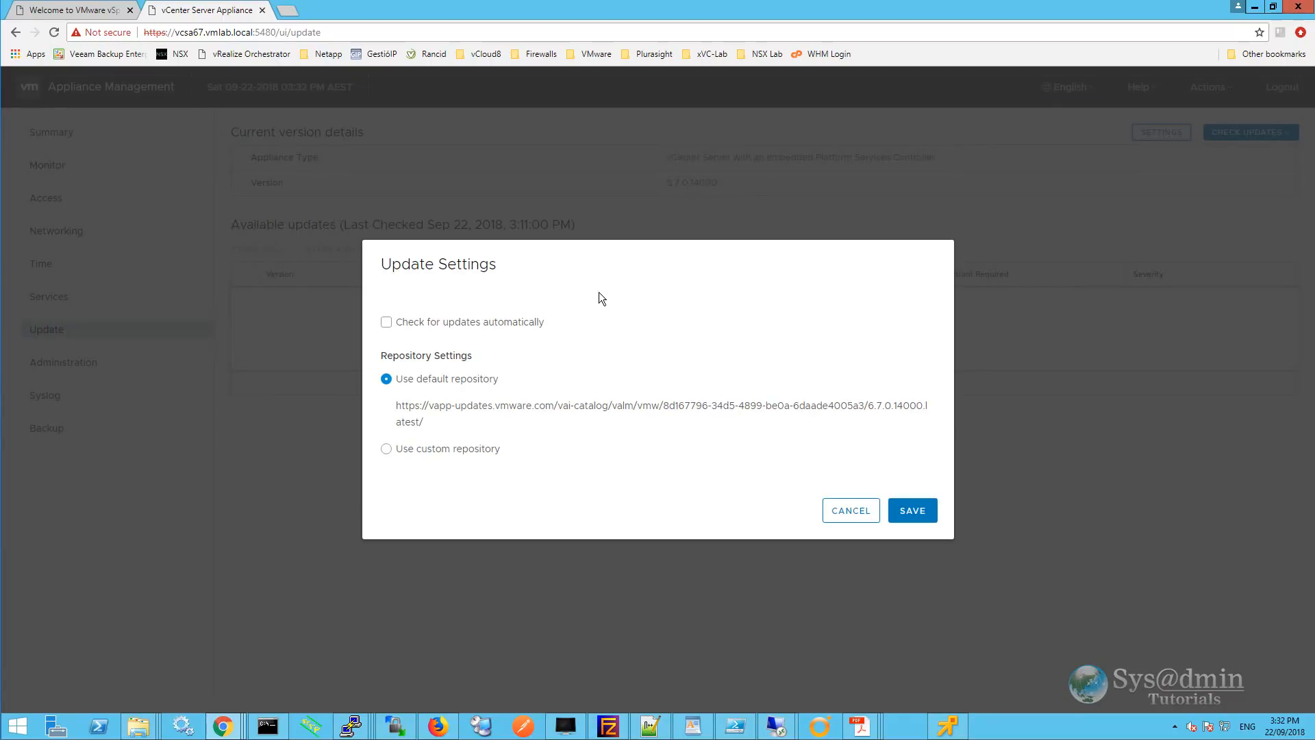
{"action": "left_click", "coordinate": [386, 323]}
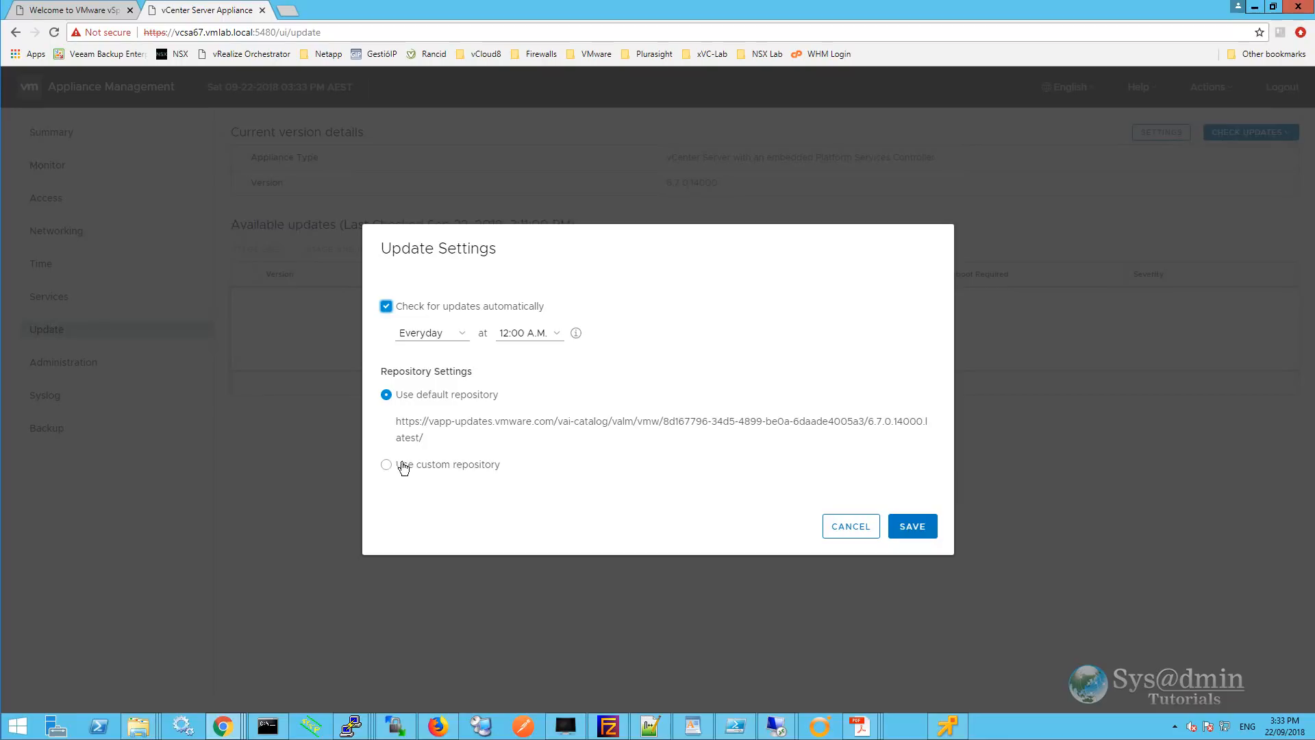
{"action": "left_click", "coordinate": [915, 527]}
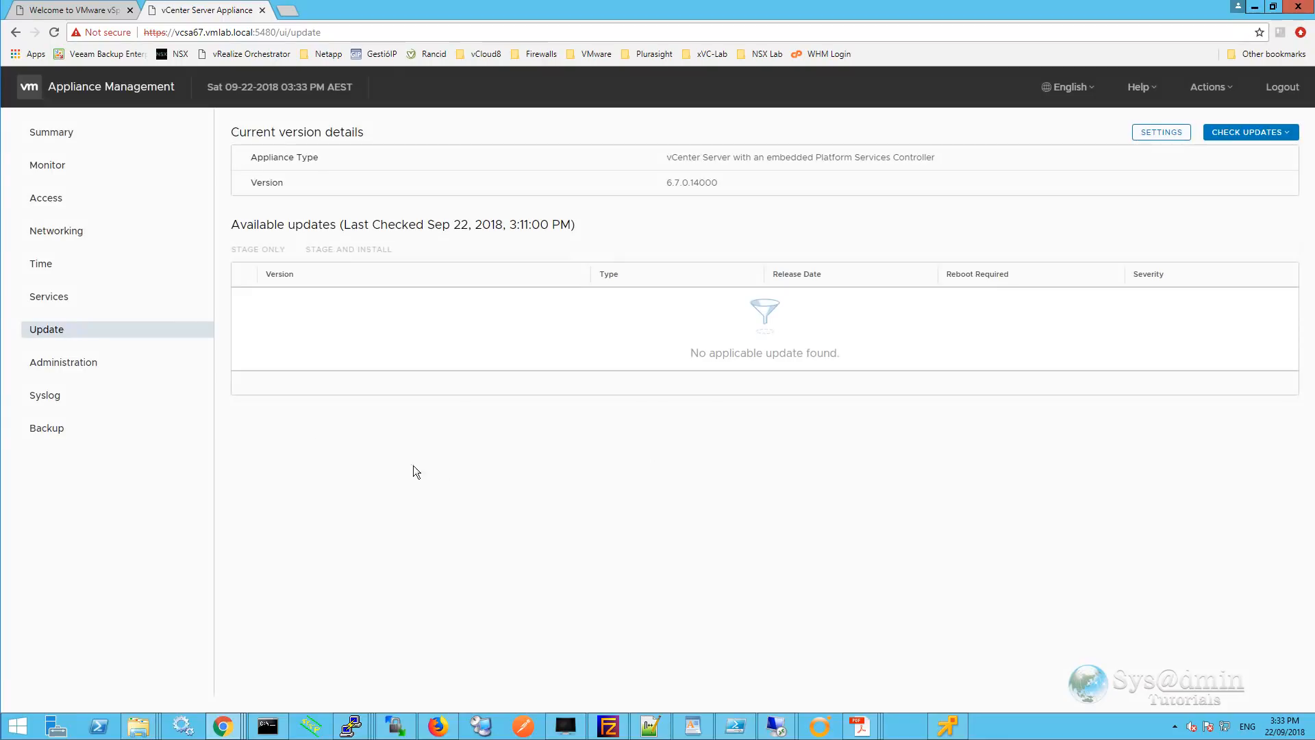
{"action": "left_click", "coordinate": [55, 367]}
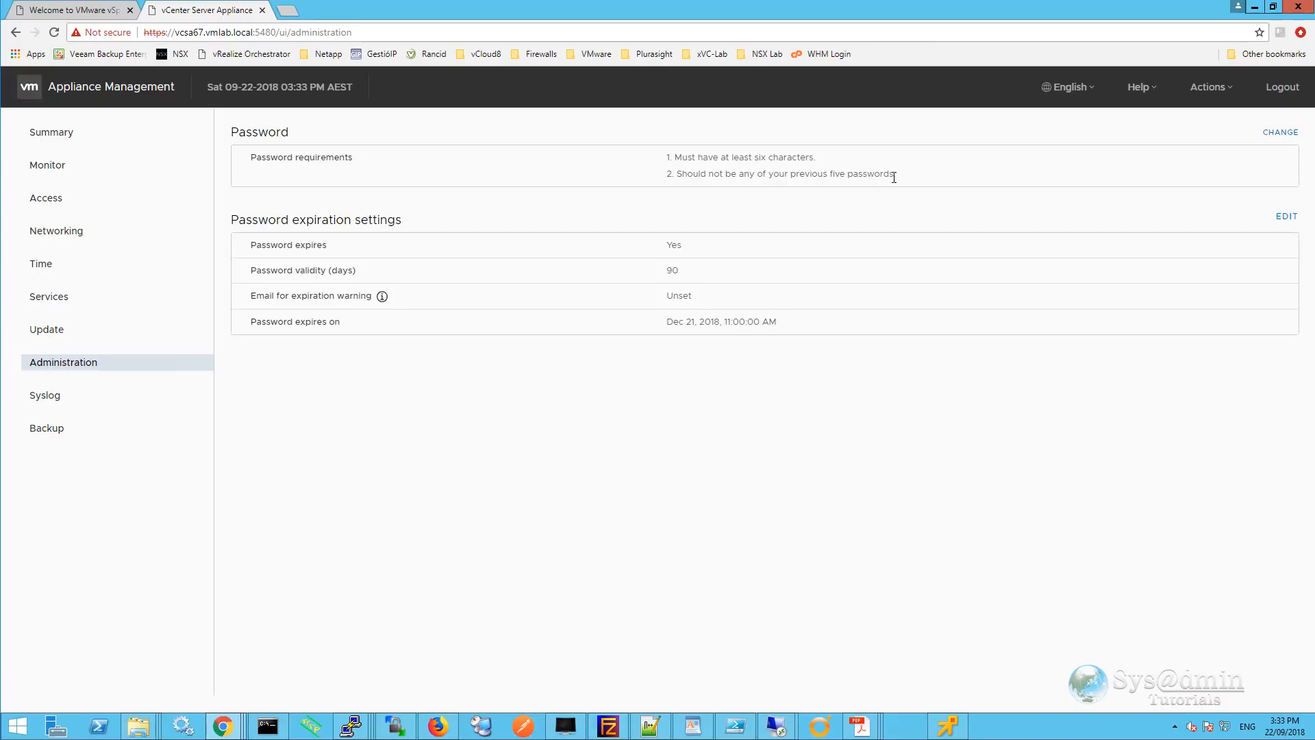
Set the root password expiration to No so the password never expires.
{"action": "left_click", "coordinate": [1281, 133]}
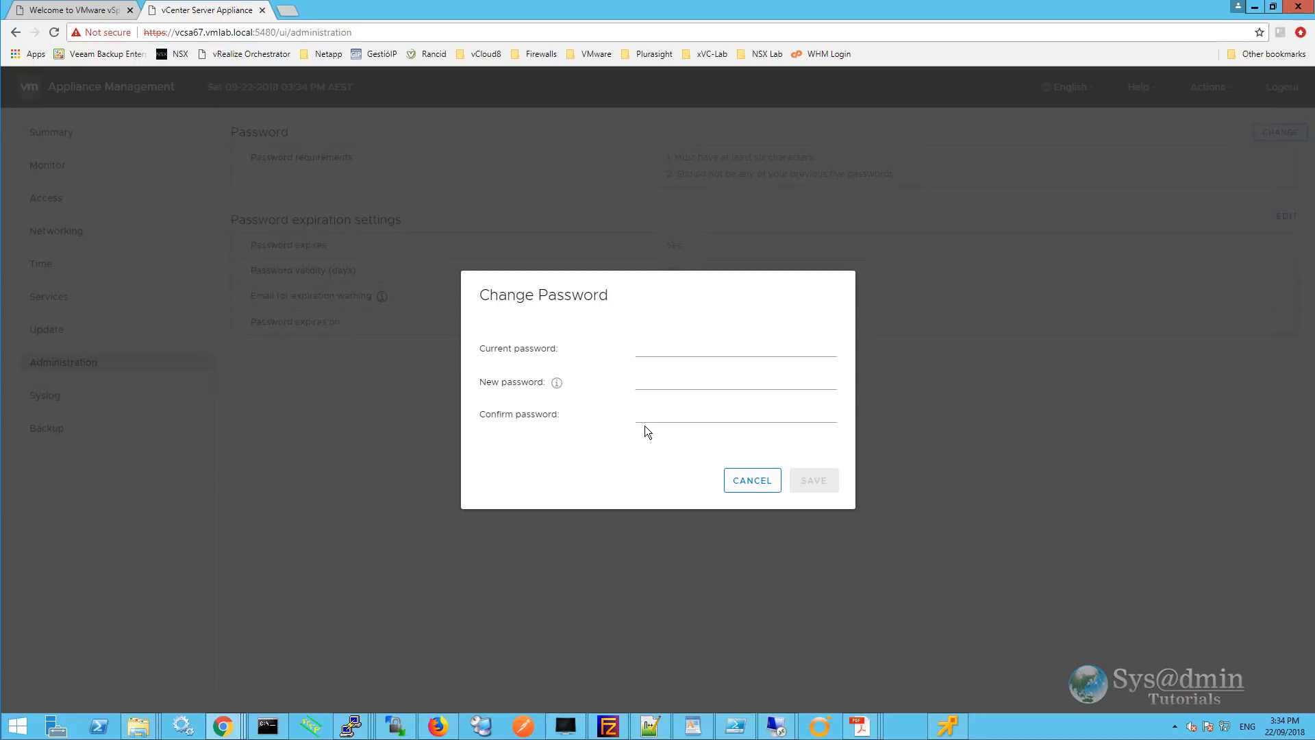
{"action": "left_click", "coordinate": [752, 486]}
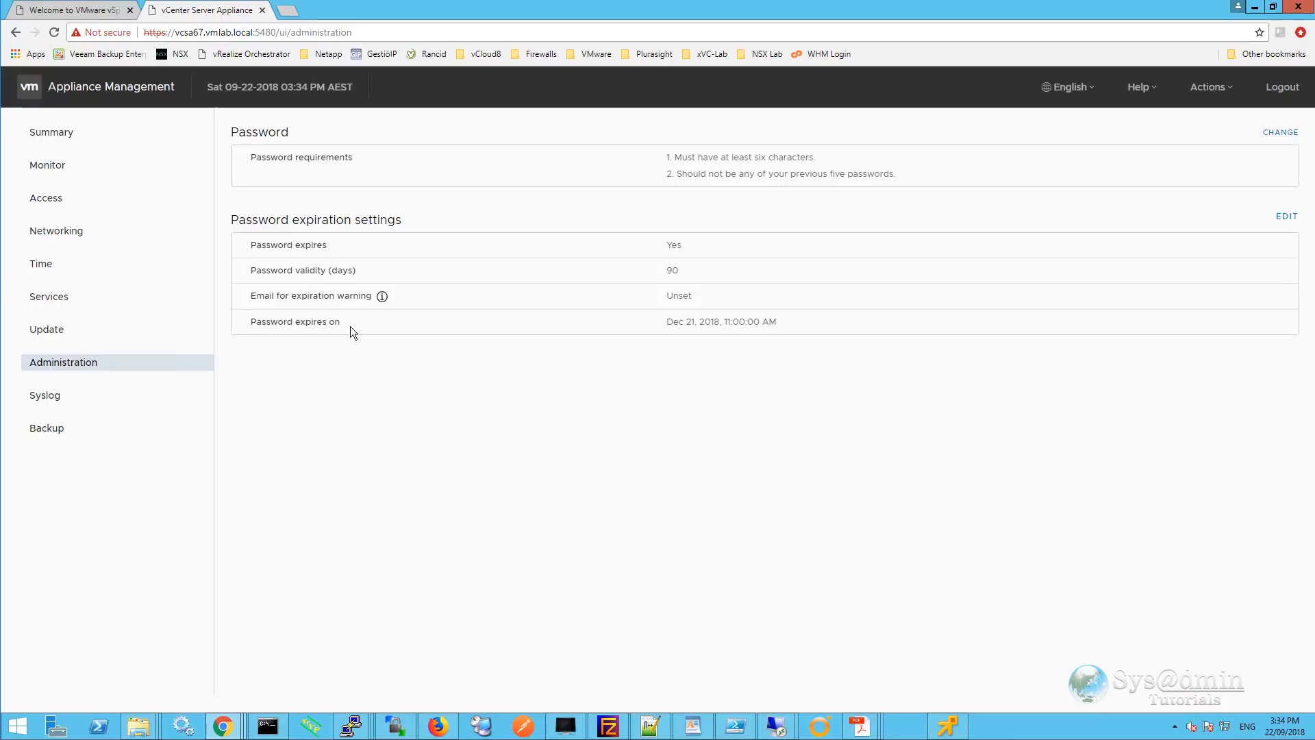
{"action": "left_click", "coordinate": [1281, 217]}
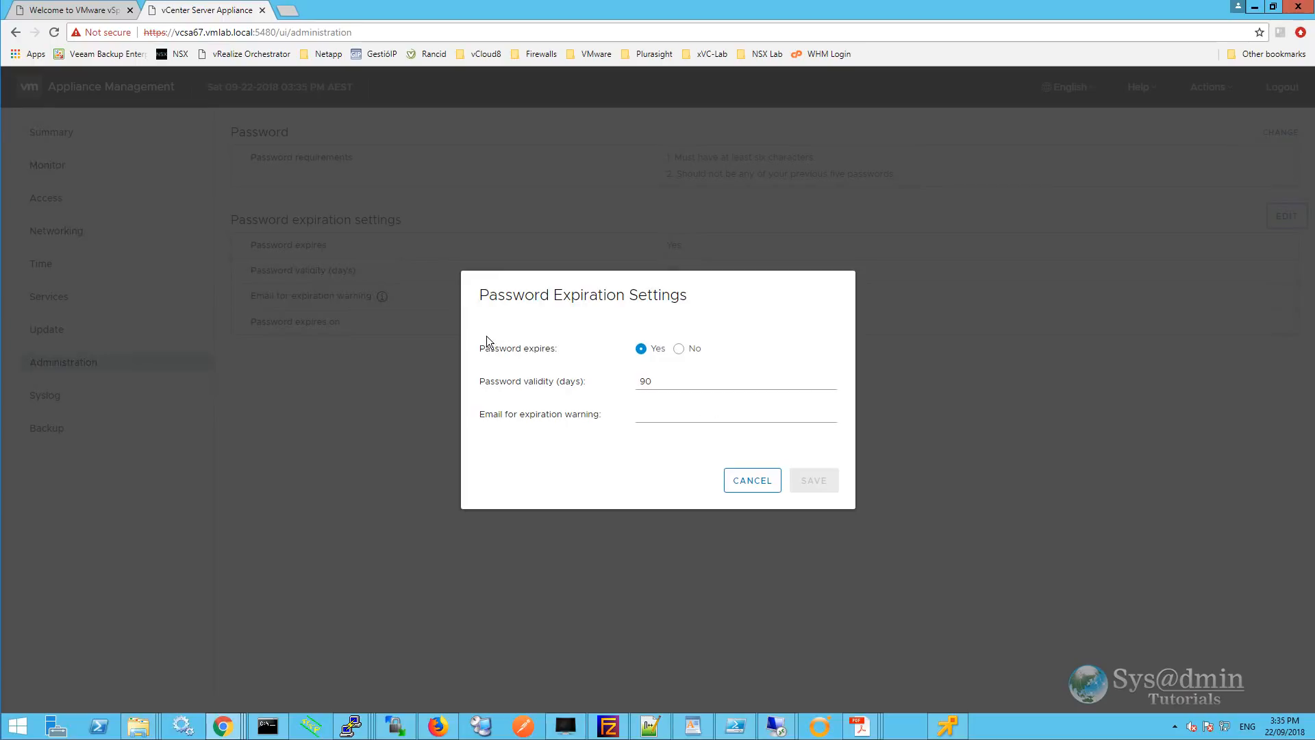
{"action": "left_click", "coordinate": [678, 349]}
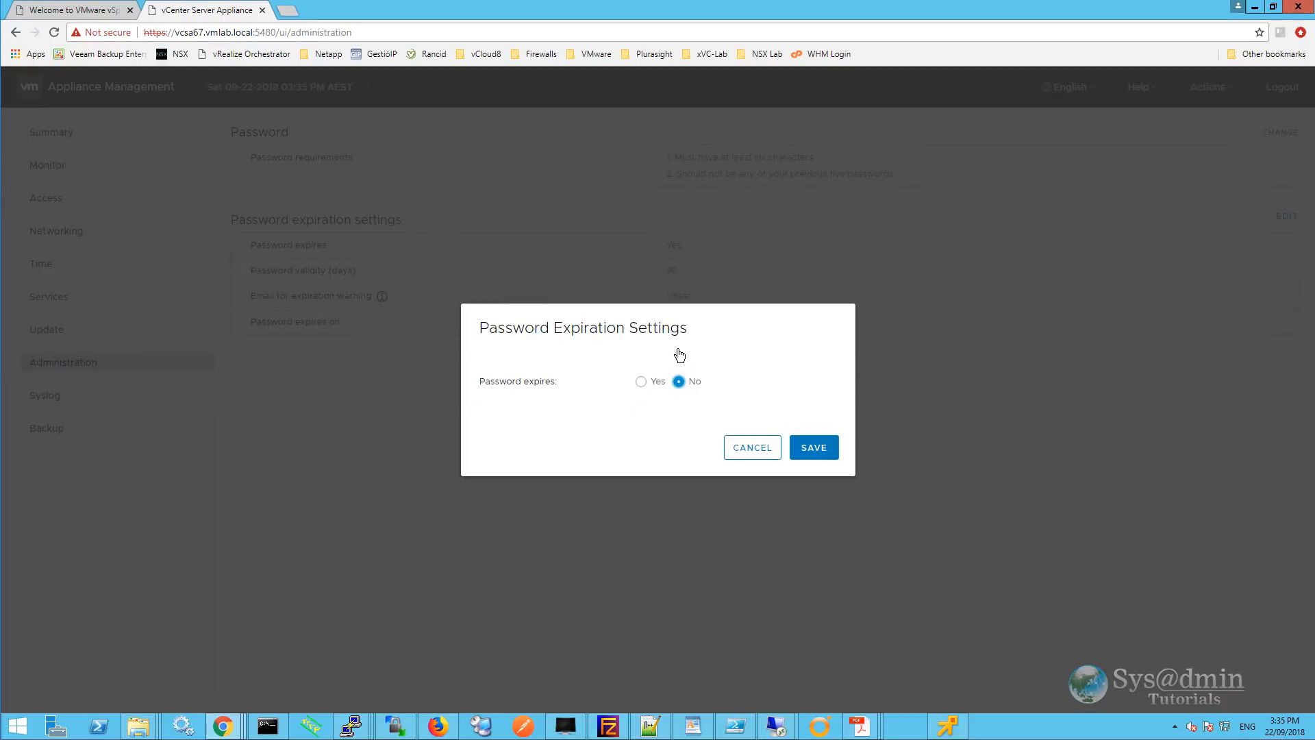
{"action": "left_click", "coordinate": [814, 448]}
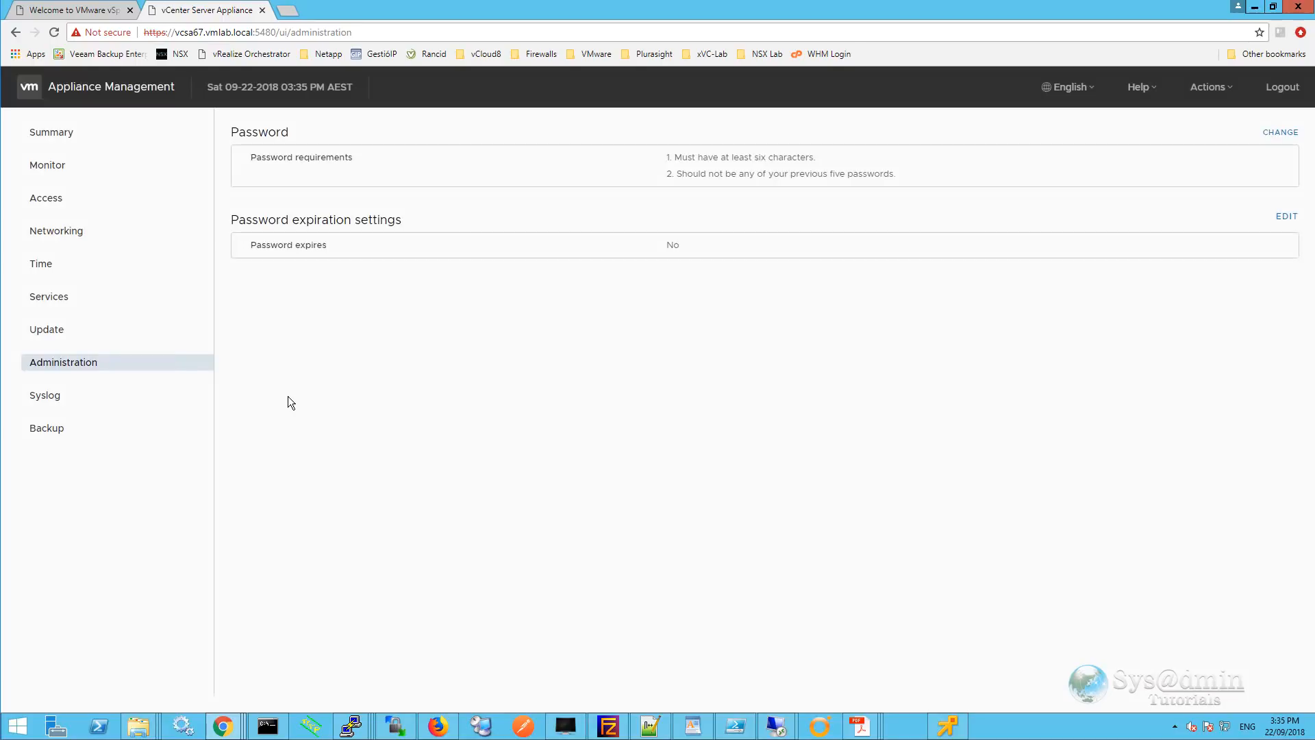
Start a Syslog forwarding configuration with a second server entry, then cancel it with no hosts configured.
{"action": "left_click", "coordinate": [46, 395]}
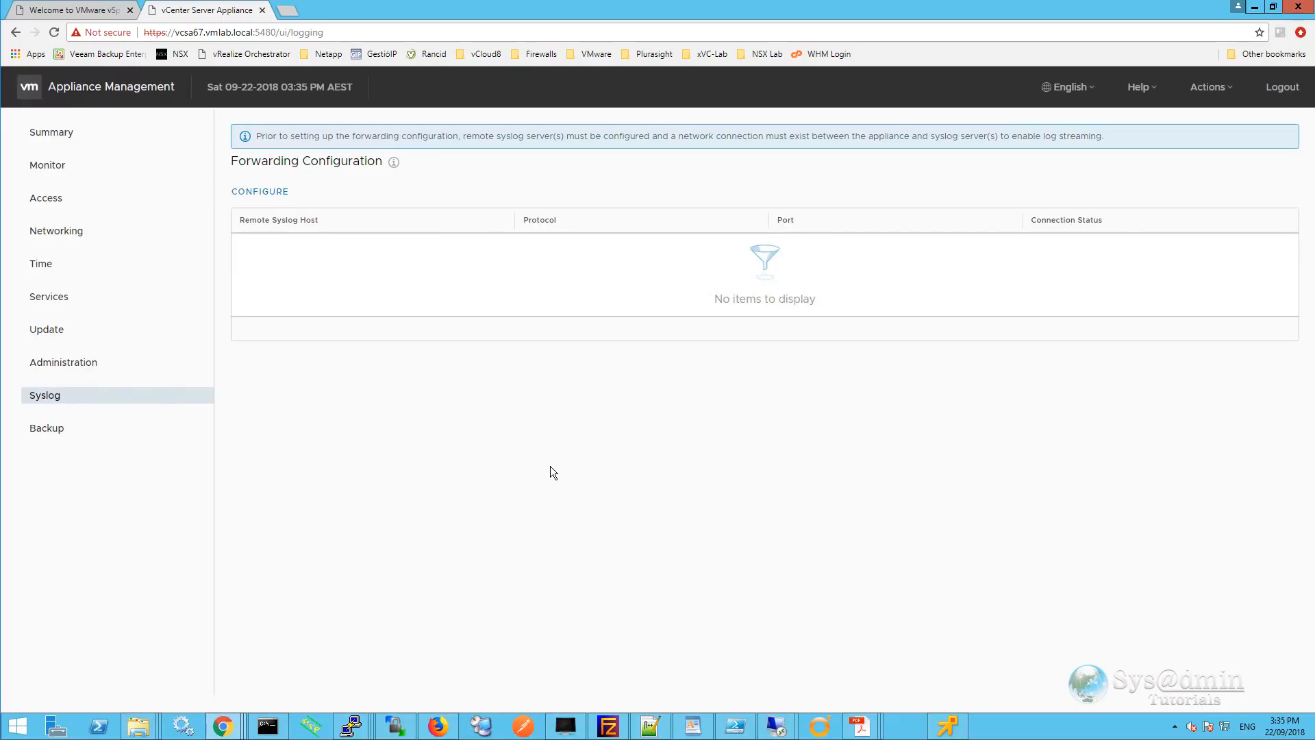
{"action": "left_click", "coordinate": [273, 193]}
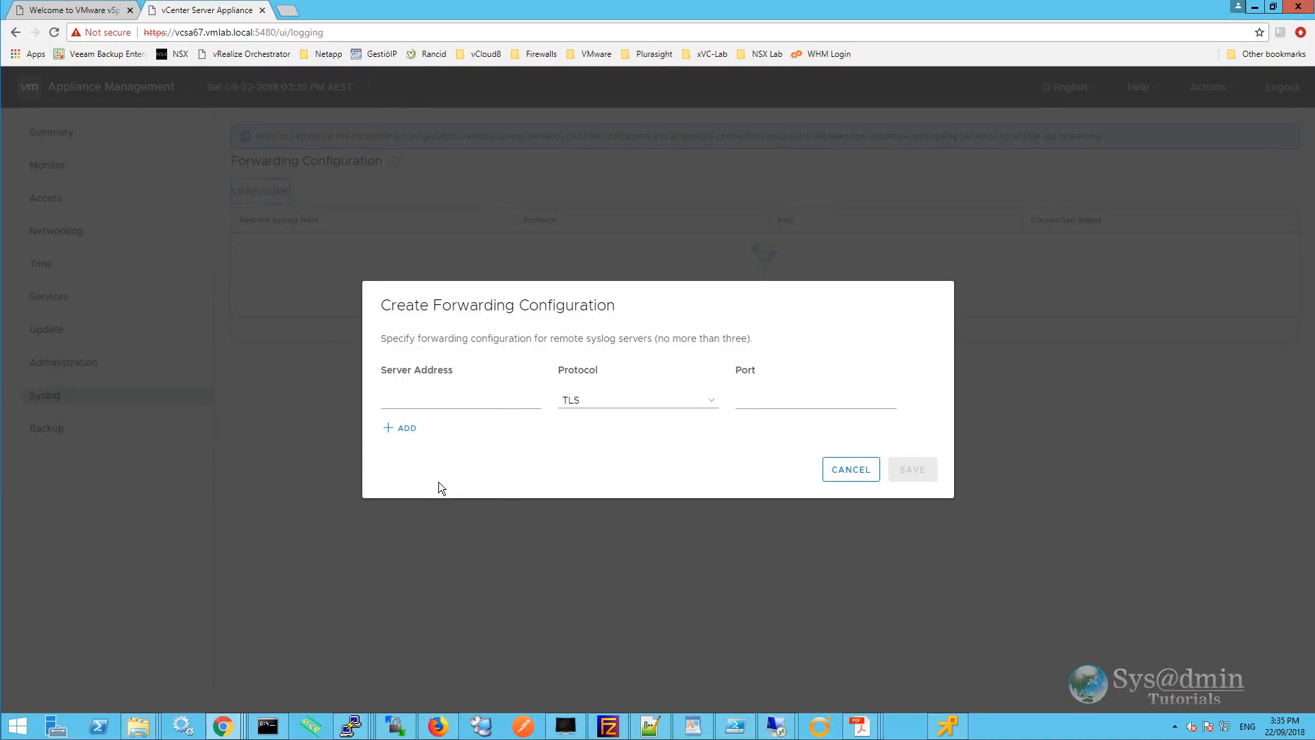
{"action": "left_click", "coordinate": [388, 432]}
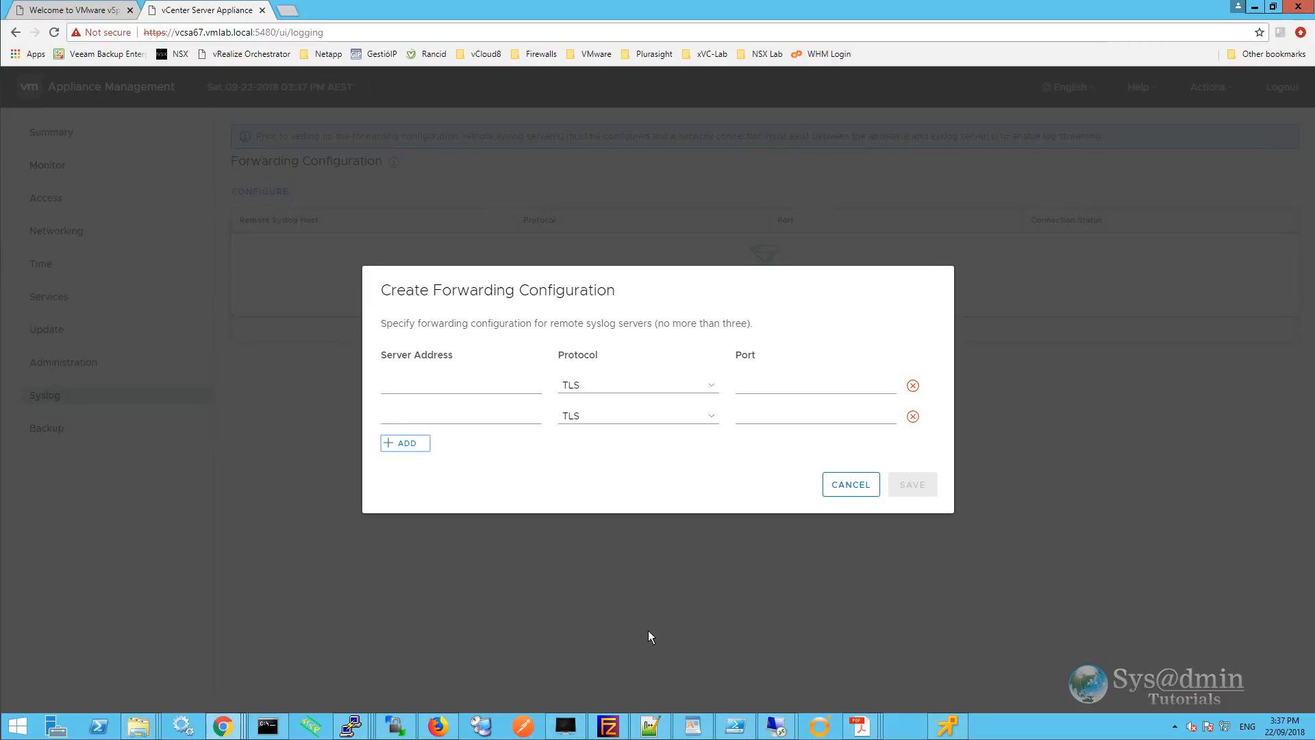
{"action": "left_click", "coordinate": [847, 484]}
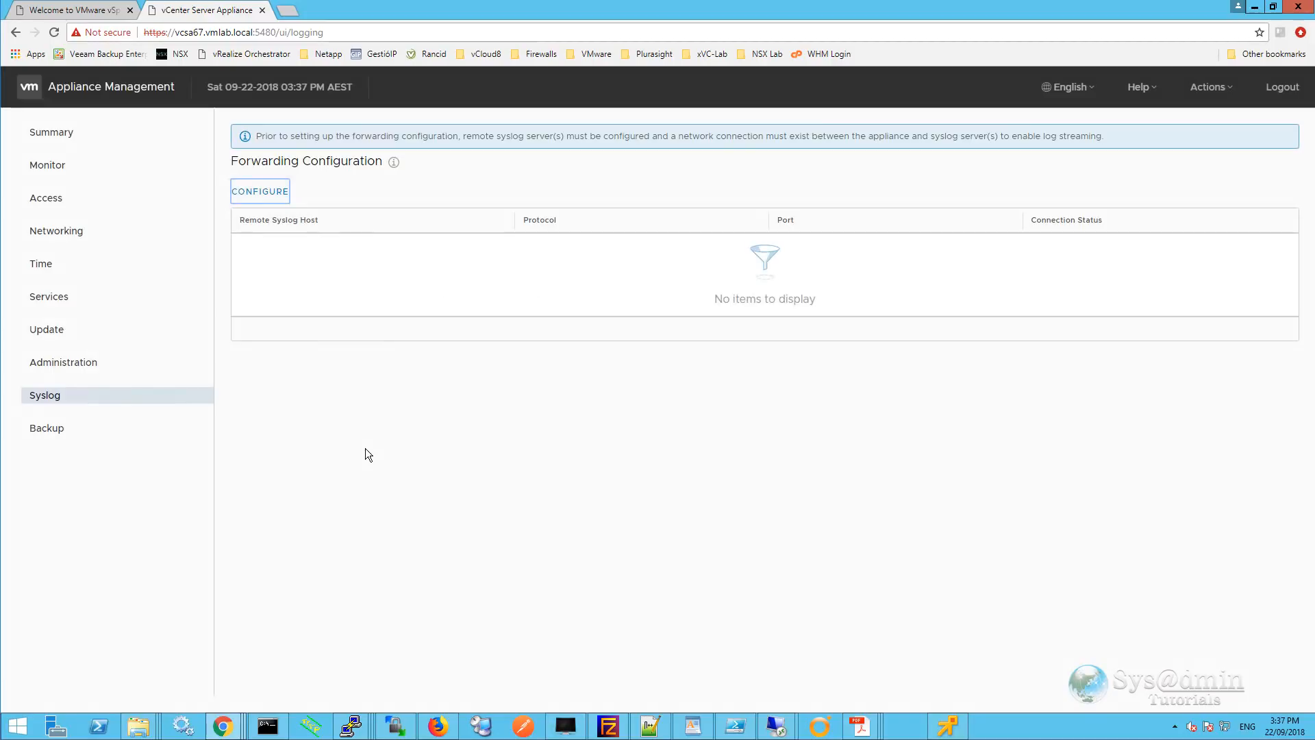
Draft a backup schedule retaining the last 7 backups, then cancel it without saving.
{"action": "left_click", "coordinate": [44, 432]}
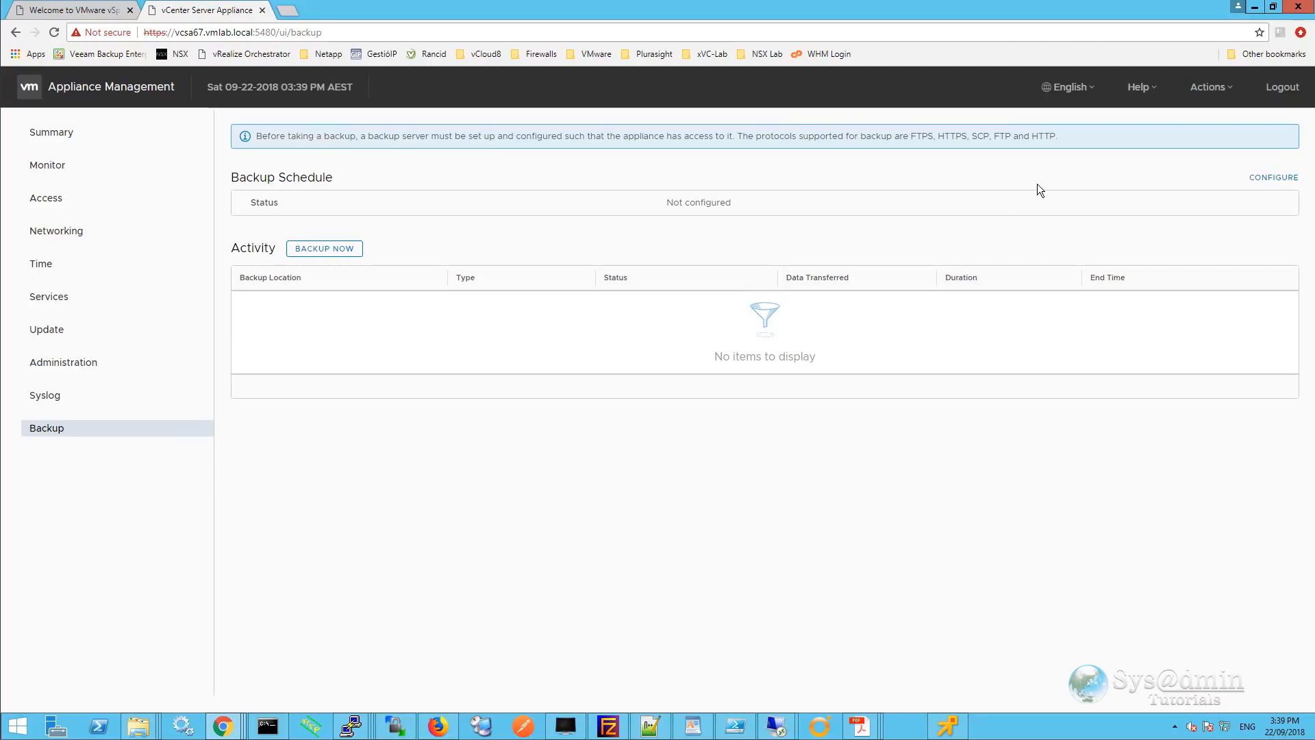
{"action": "left_click", "coordinate": [1278, 178]}
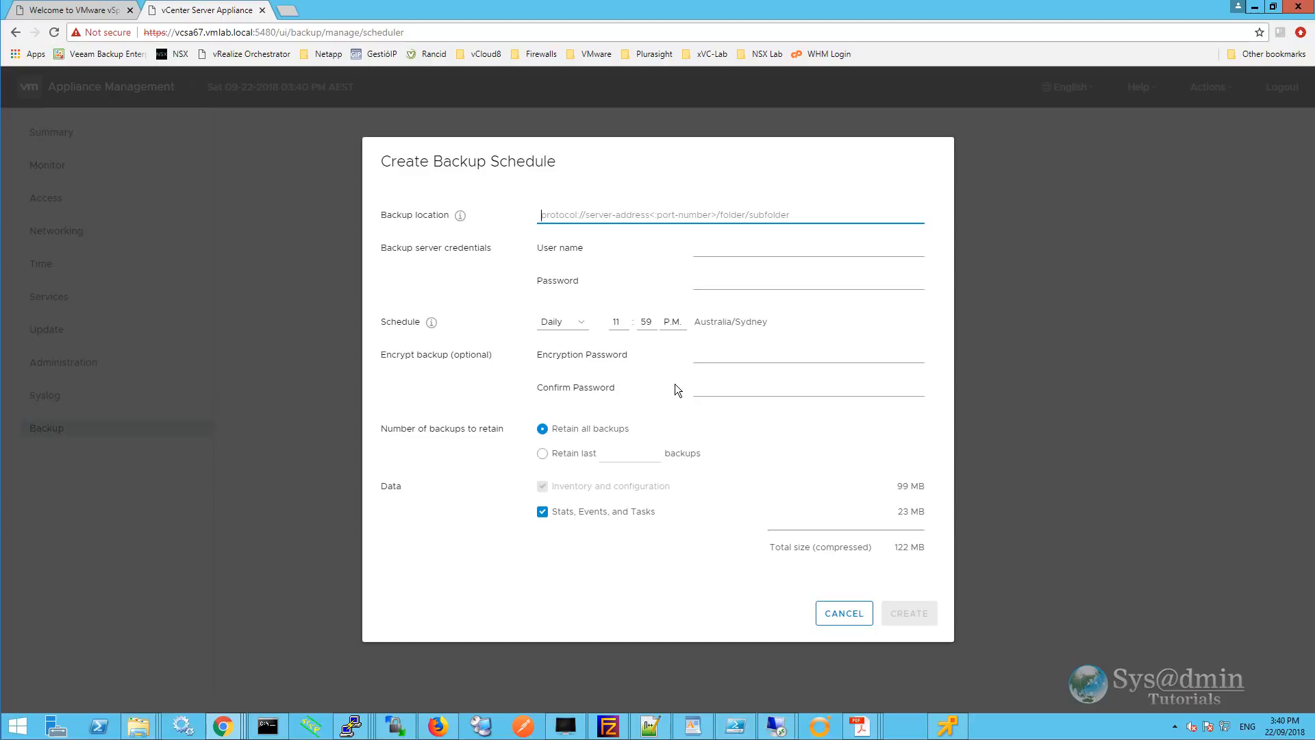
{"action": "left_click", "coordinate": [543, 454]}
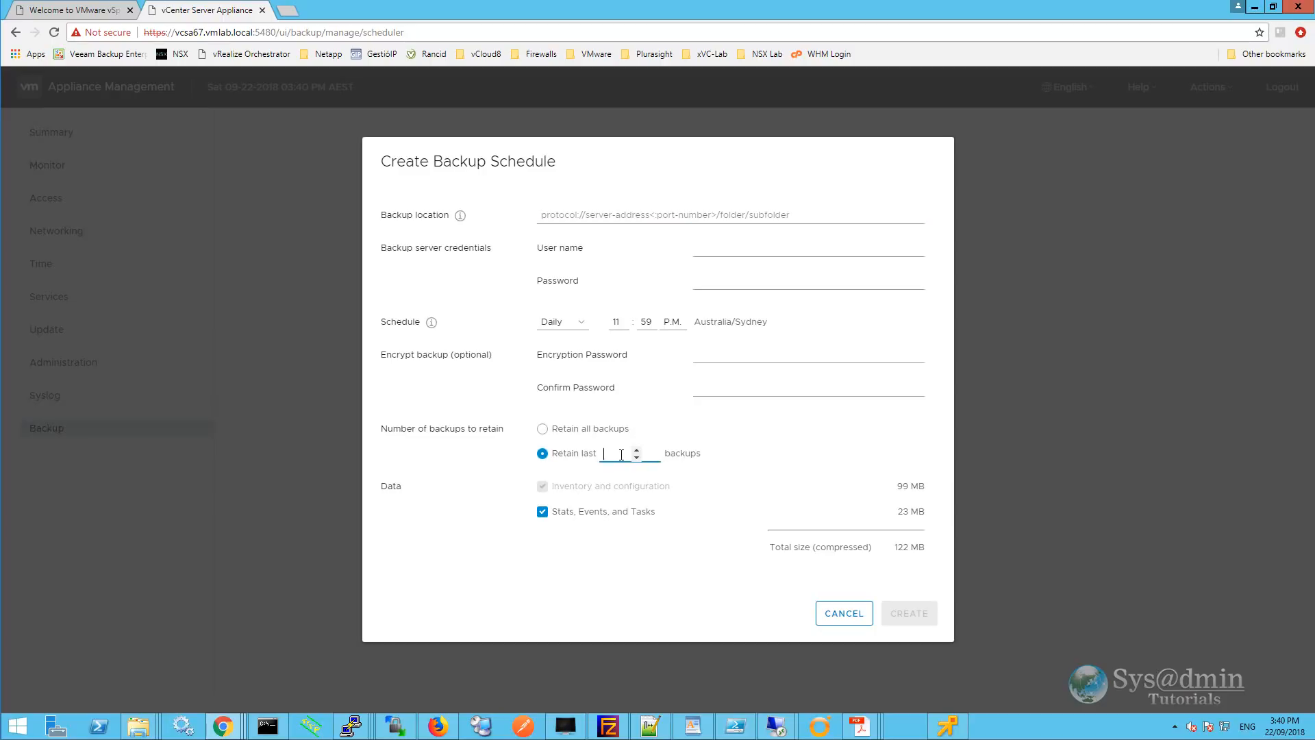
{"action": "type", "text": "7"}
{"action": "left_click", "coordinate": [845, 620]}
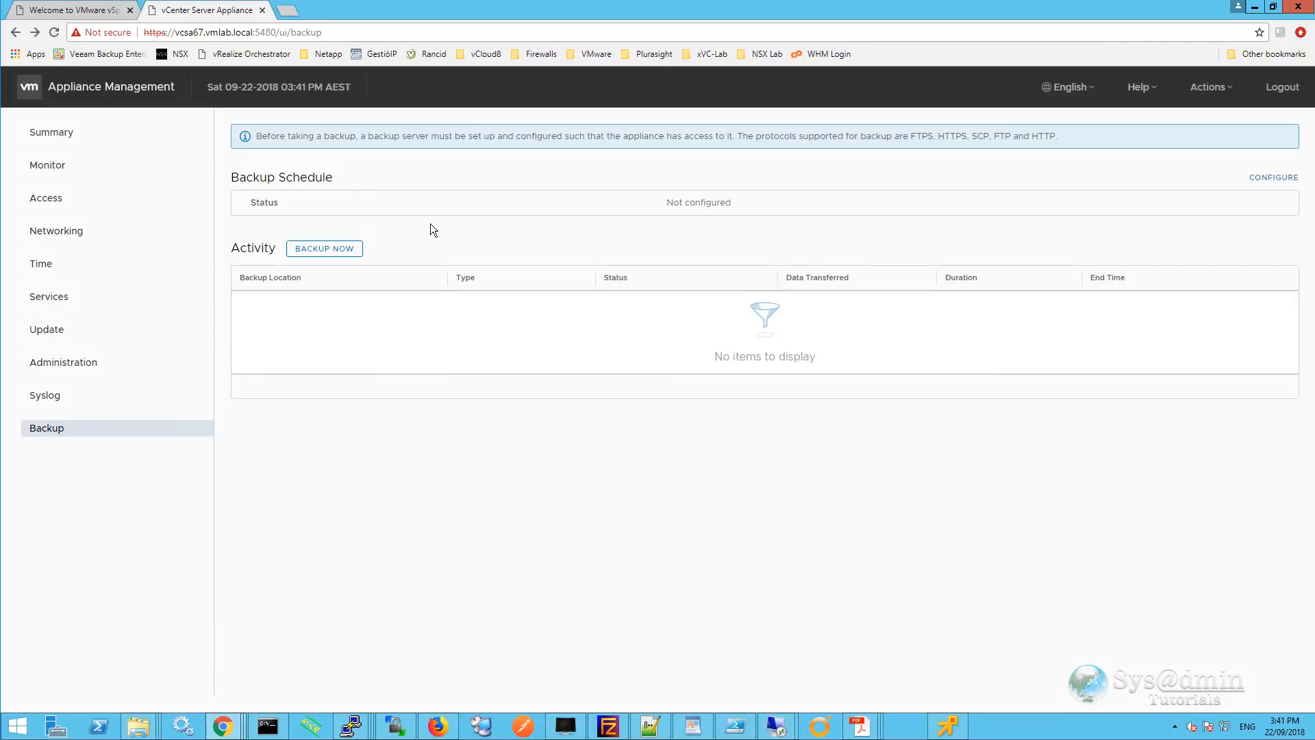
Discard the Backup Now form, then show the Actions menu with Reboot, Shutdown and Create Support Bundle.
{"action": "left_click", "coordinate": [336, 250]}
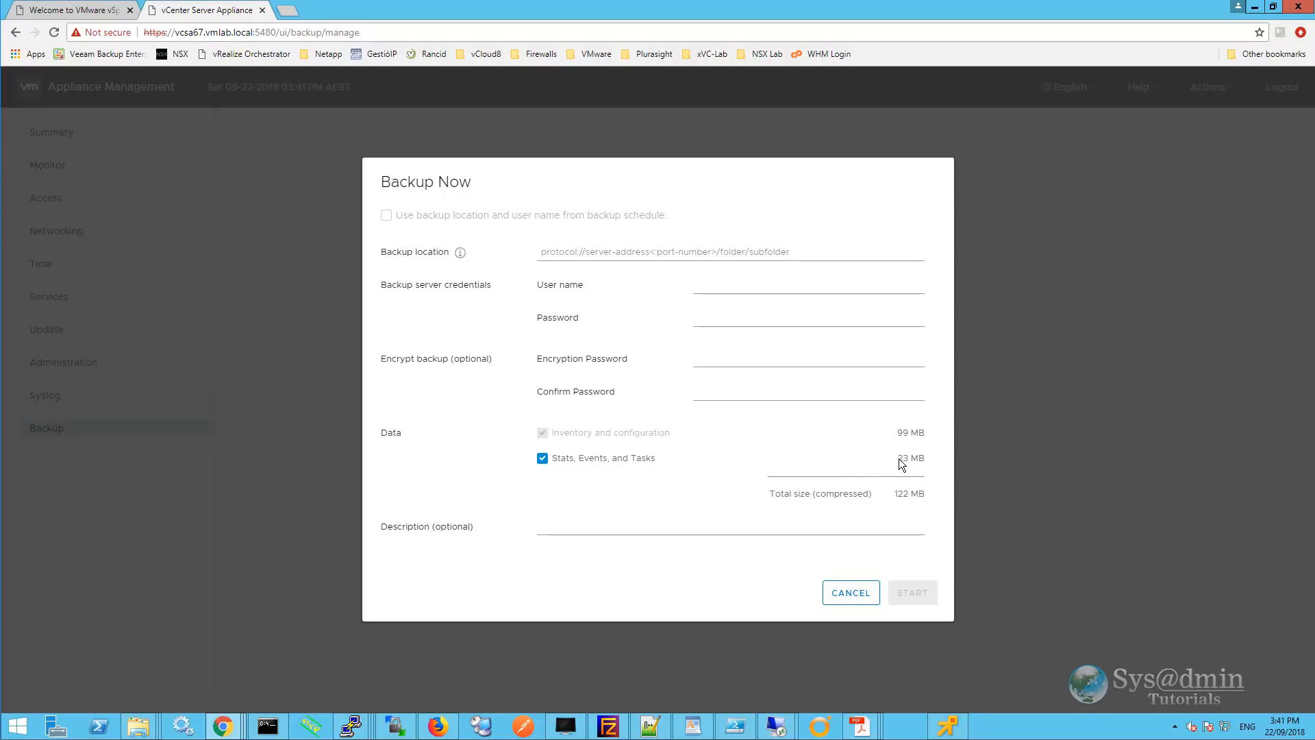
{"action": "left_click", "coordinate": [566, 532]}
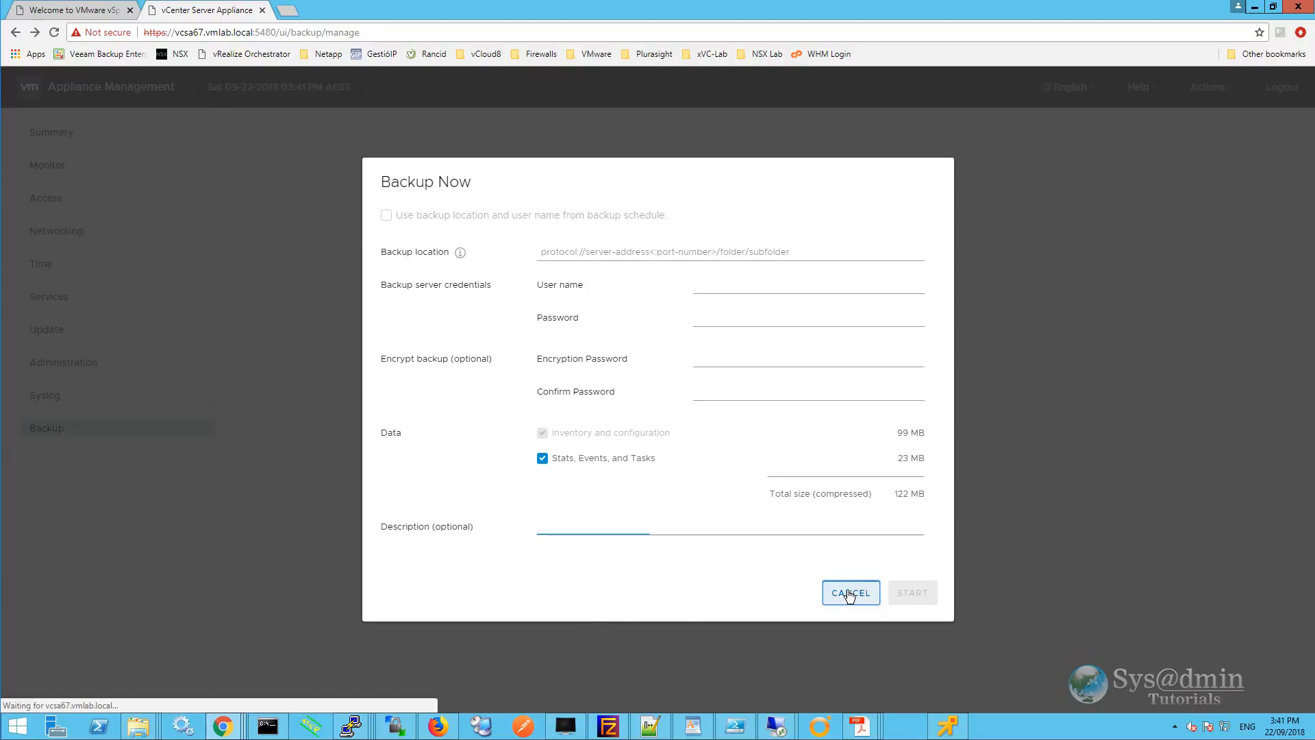
{"action": "left_click", "coordinate": [850, 592]}
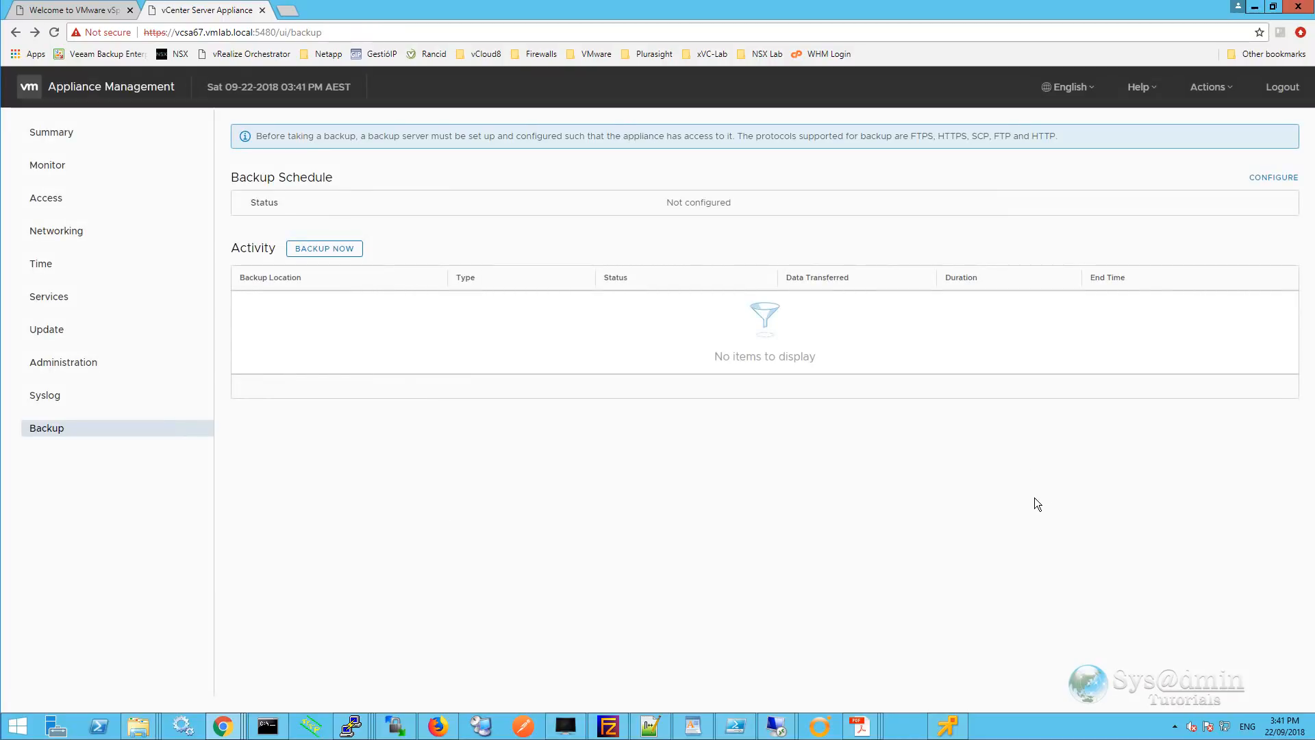
{"action": "left_click", "coordinate": [1233, 95]}
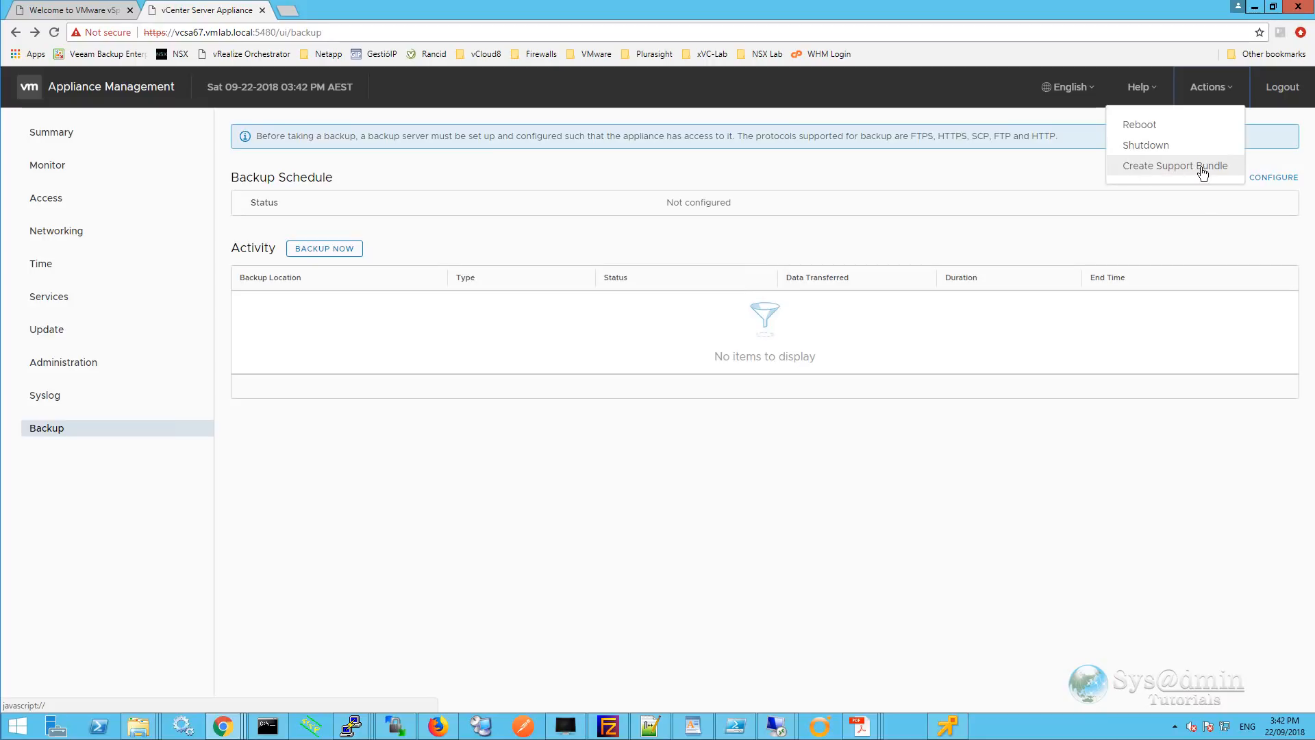
Log out of VMware Appliance Management and return to the 'Welcome to VMware vSphere' tab.
{"action": "left_click", "coordinate": [1119, 496]}
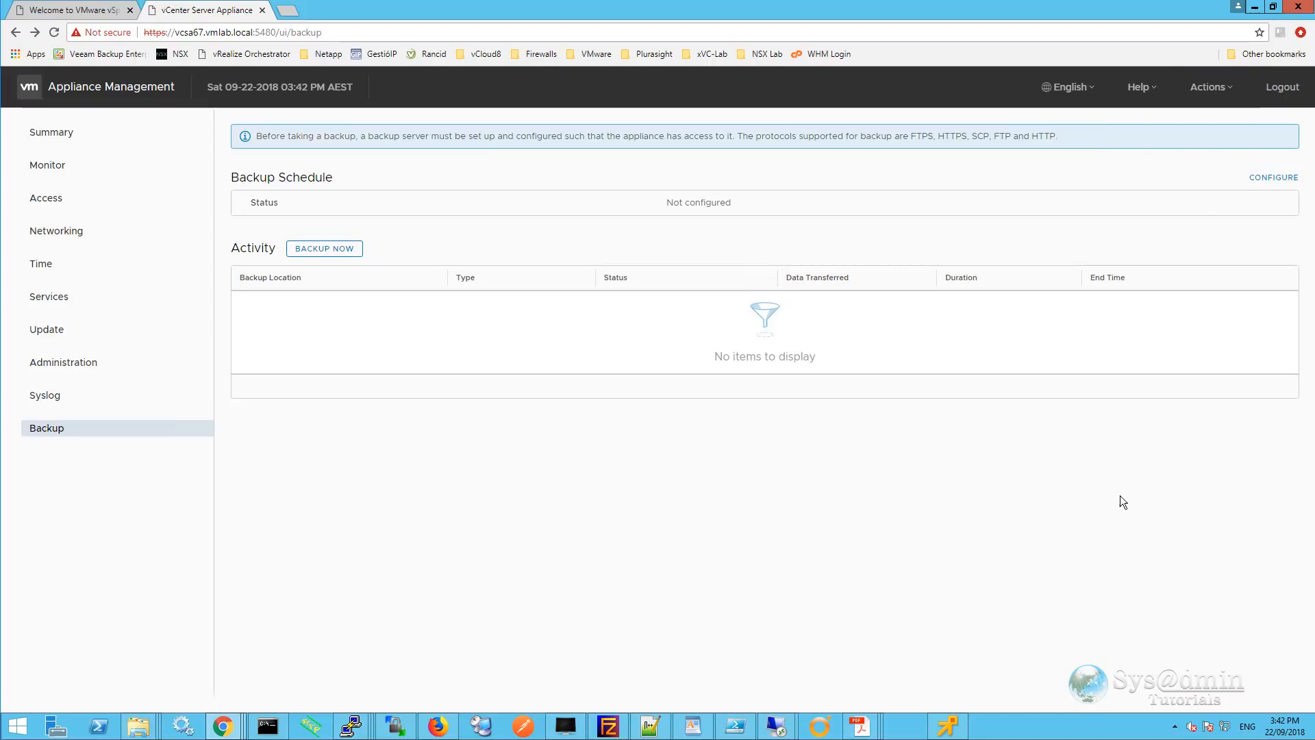
{"action": "left_click", "coordinate": [1281, 87]}
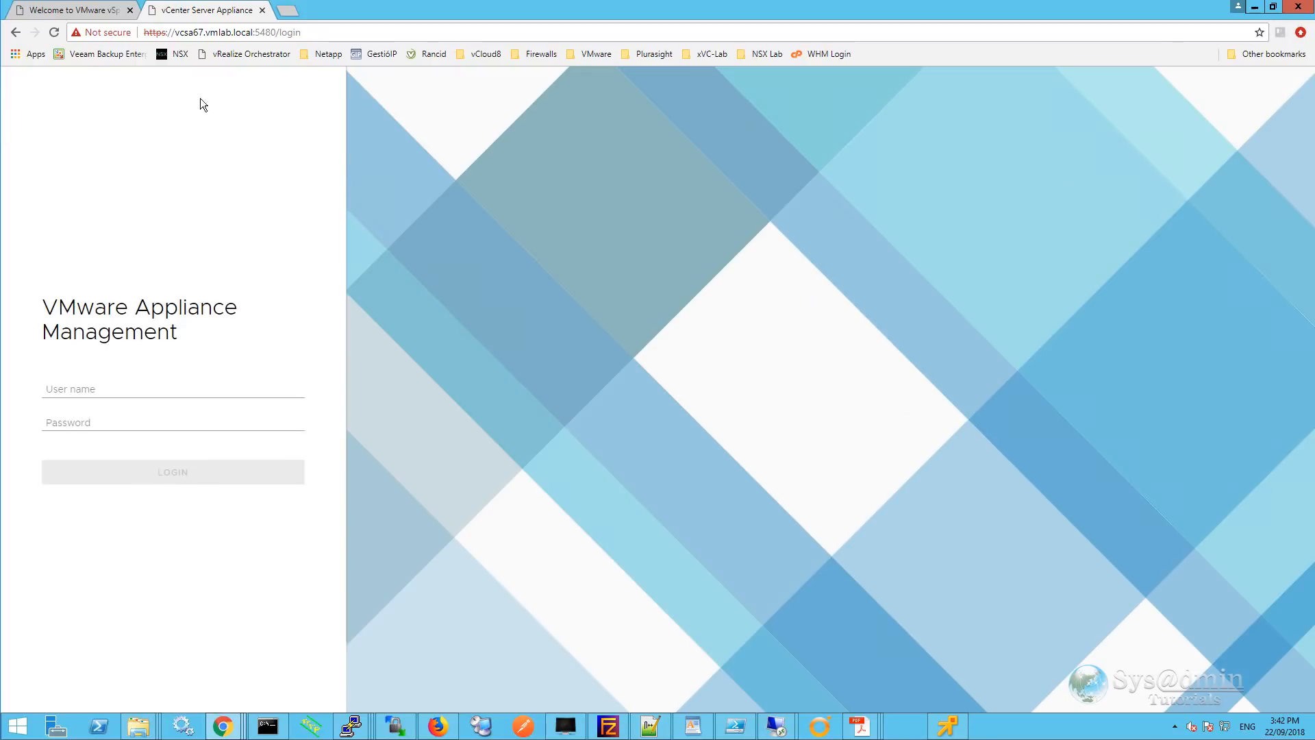
{"action": "left_click", "coordinate": [72, 10]}
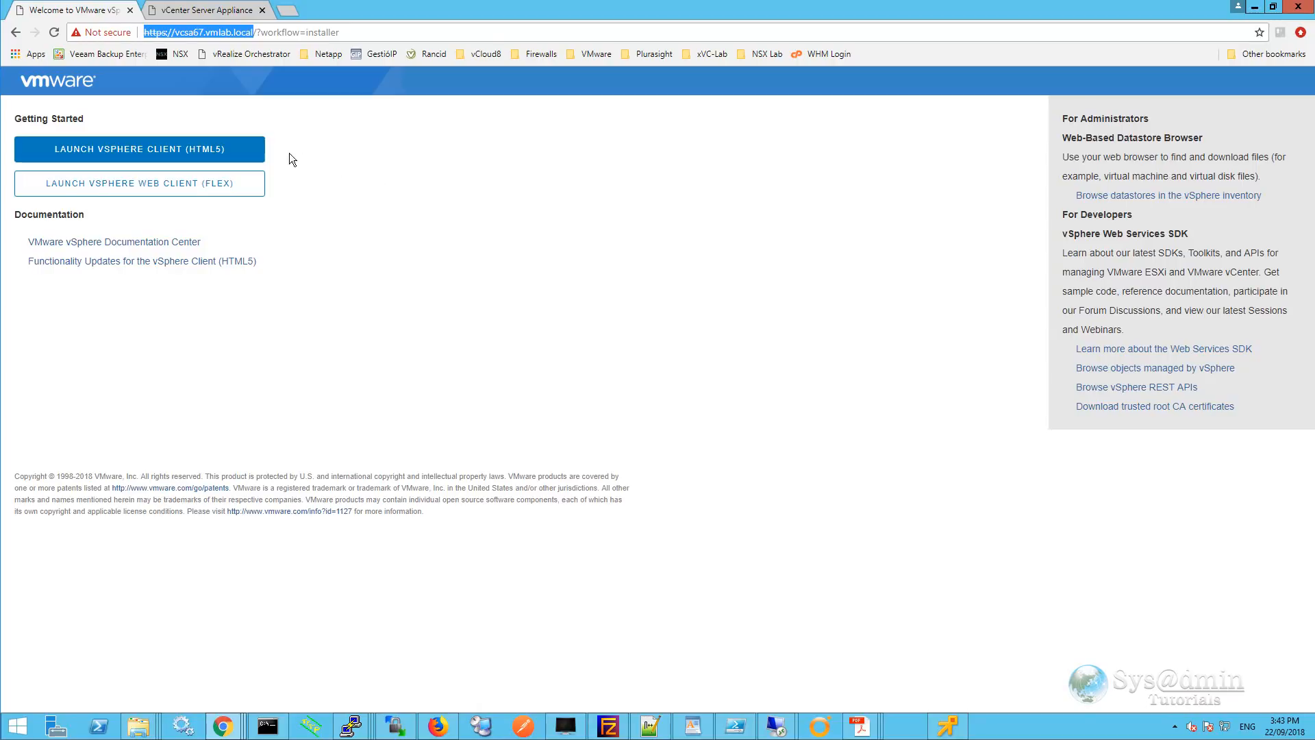
Launch the HTML5 vSphere Client and log in to vcsa67.vmlab.local as the SSO administrator.
{"action": "left_click", "coordinate": [172, 155]}
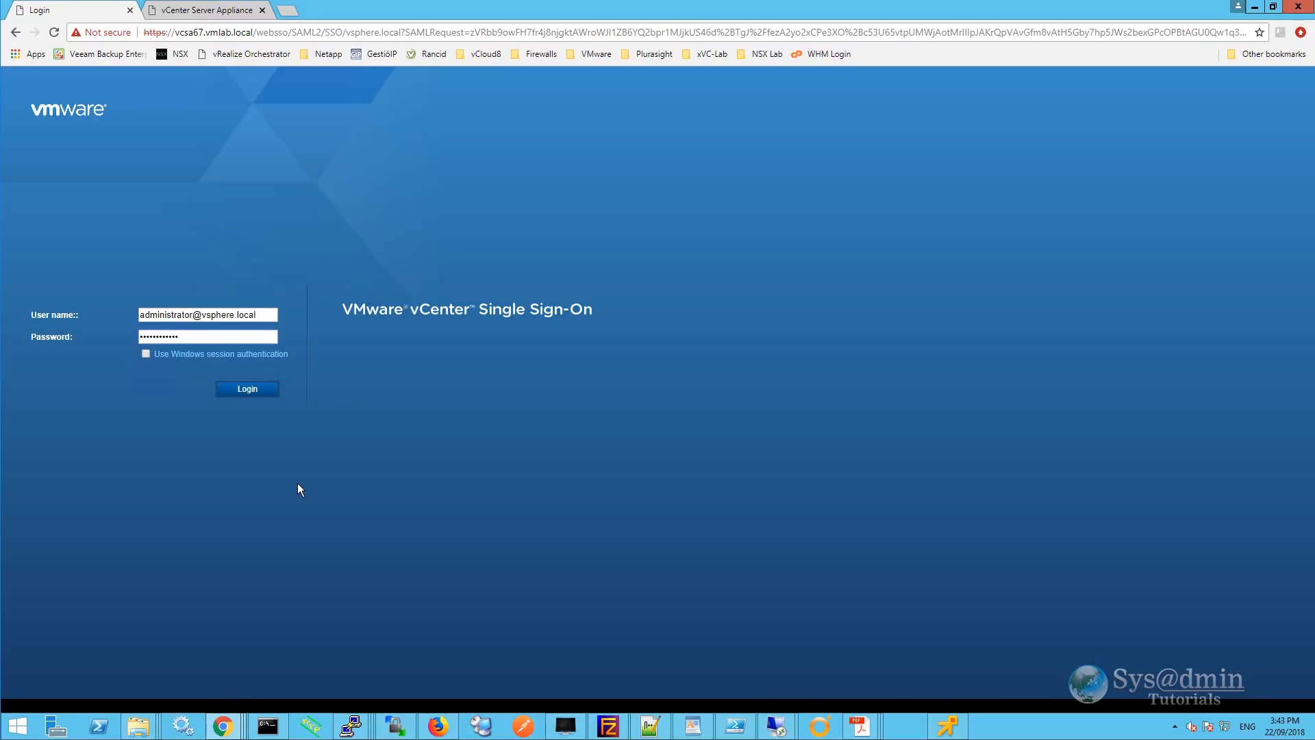
{"action": "left_click", "coordinate": [247, 389]}
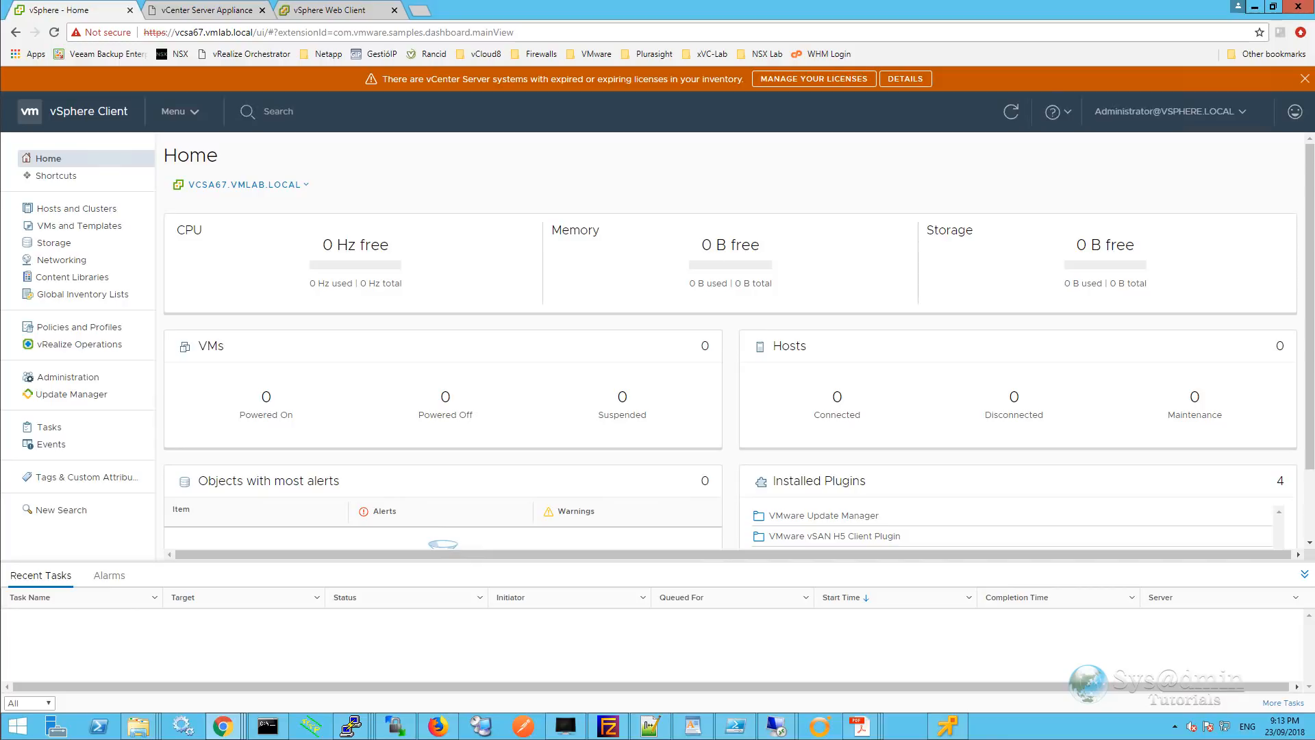
In Hosts and Clusters, create datacenter 'VMLAB Datacenter 1' under vcsa67.vmlab.local.
{"action": "left_click", "coordinate": [87, 210]}
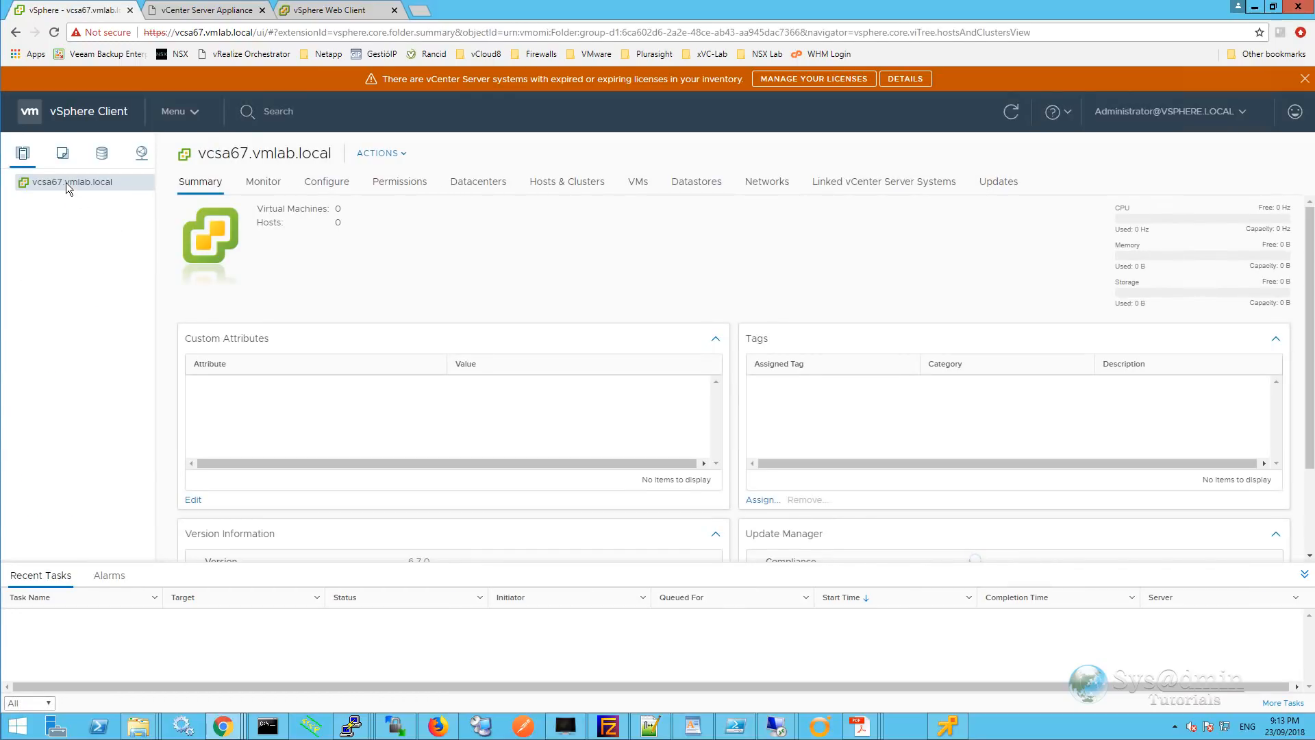
{"action": "right_click", "coordinate": [66, 183]}
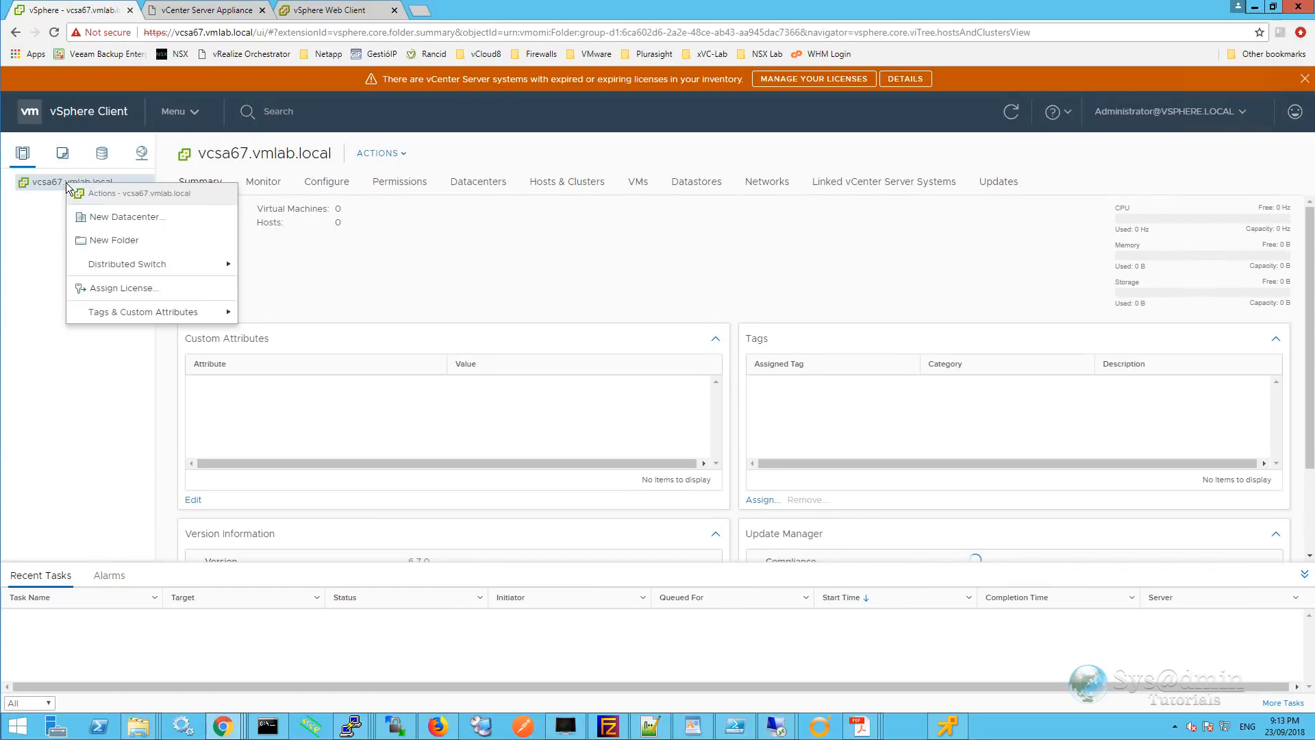
{"action": "left_click", "coordinate": [108, 217]}
{"action": "key", "text": "ctrl+a"}
{"action": "key", "text": "BackSpace"}
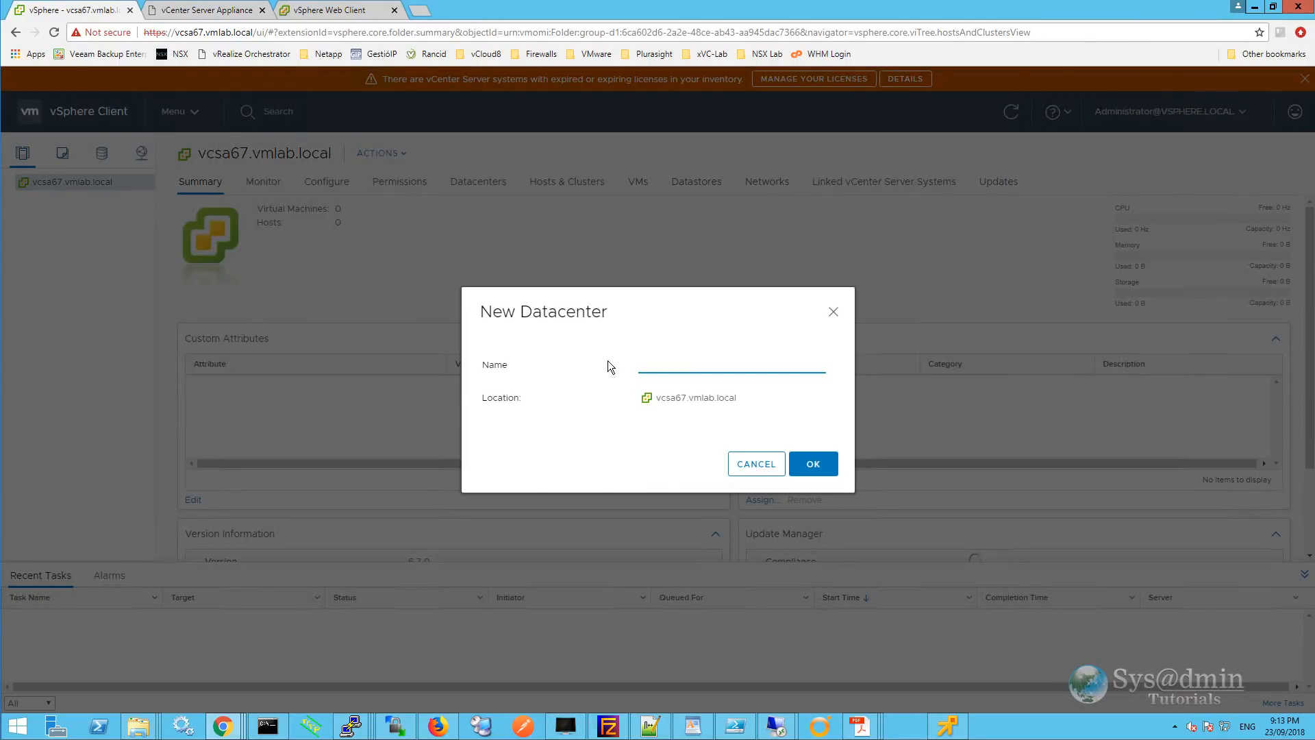
{"action": "type", "text": "VMLAB Datacenter 1"}
{"action": "left_click", "coordinate": [814, 466]}
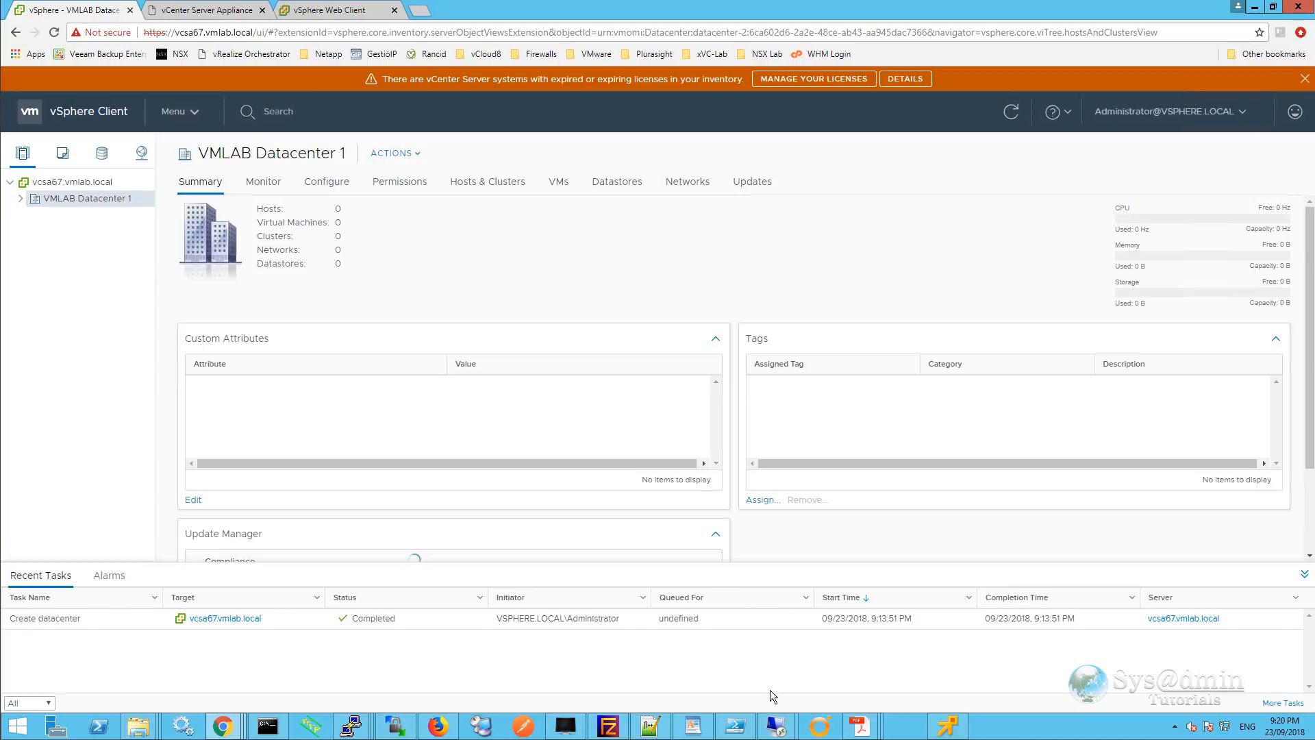
In DNS Manager, enter a new vmlab.local host record esxi67-1 with IP 192.168.1.70.
{"action": "mouse_move", "coordinate": [779, 726]}
{"action": "left_click", "coordinate": [831, 663]}
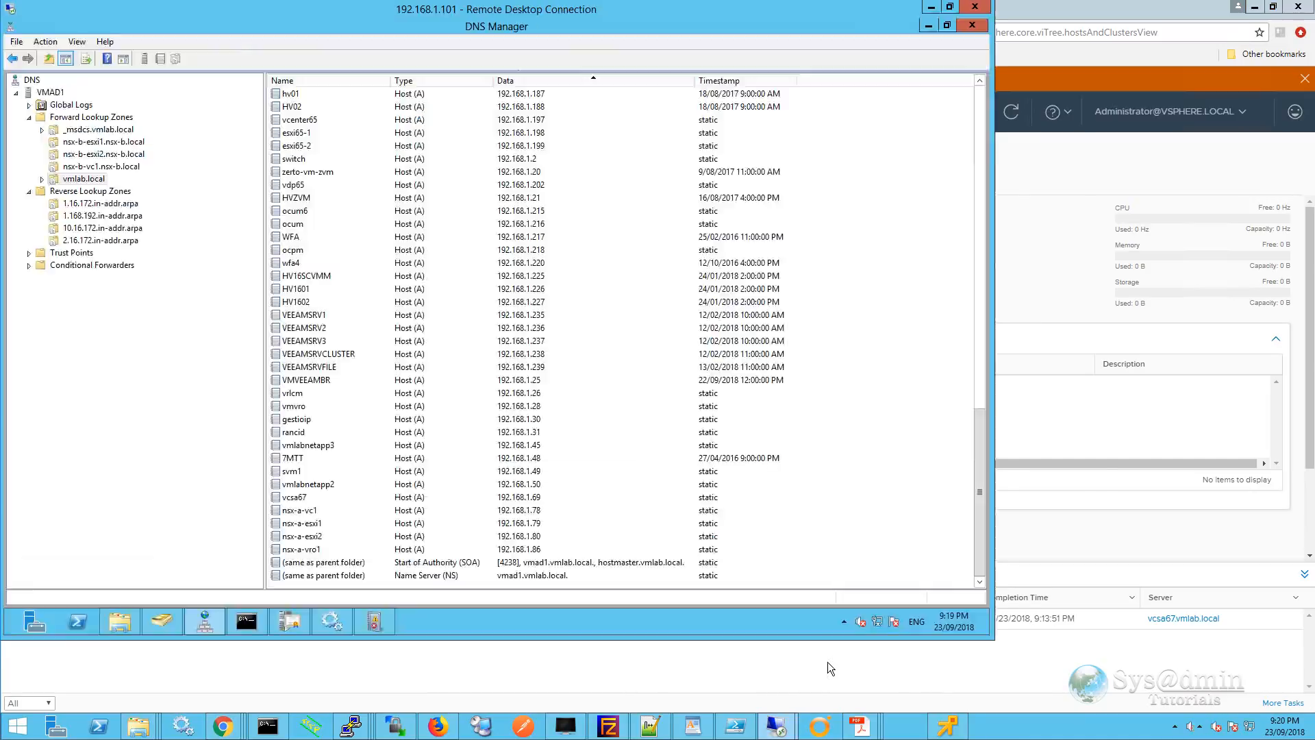
{"action": "right_click", "coordinate": [87, 180]}
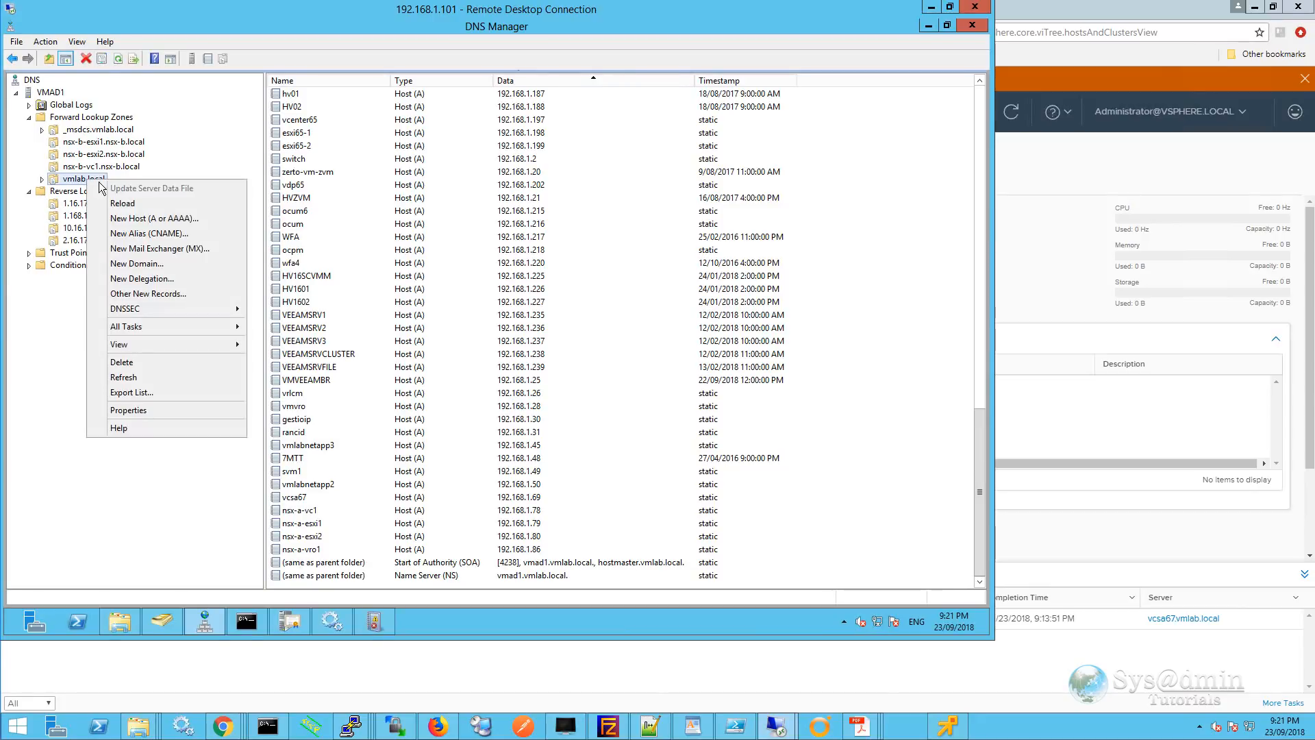
{"action": "left_click", "coordinate": [135, 220]}
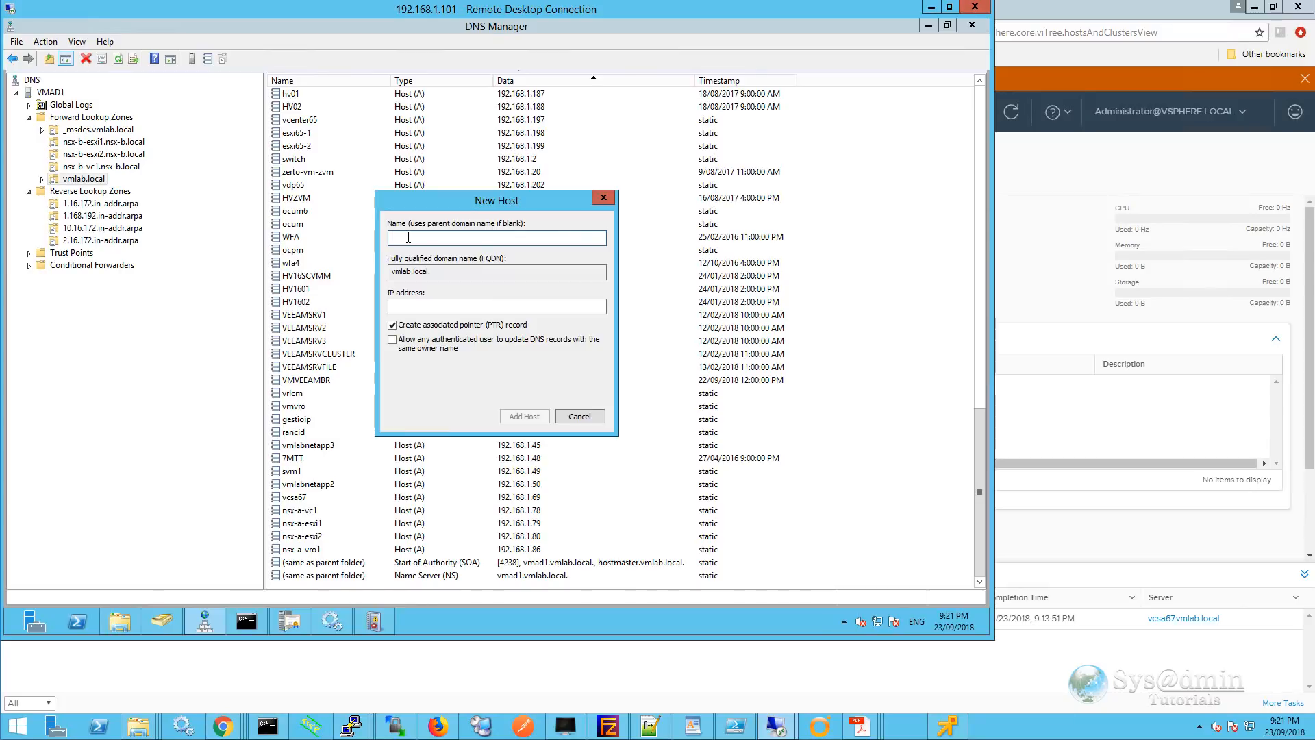
{"action": "type", "text": "esxi67-1"}
{"action": "key", "text": "Tab"}
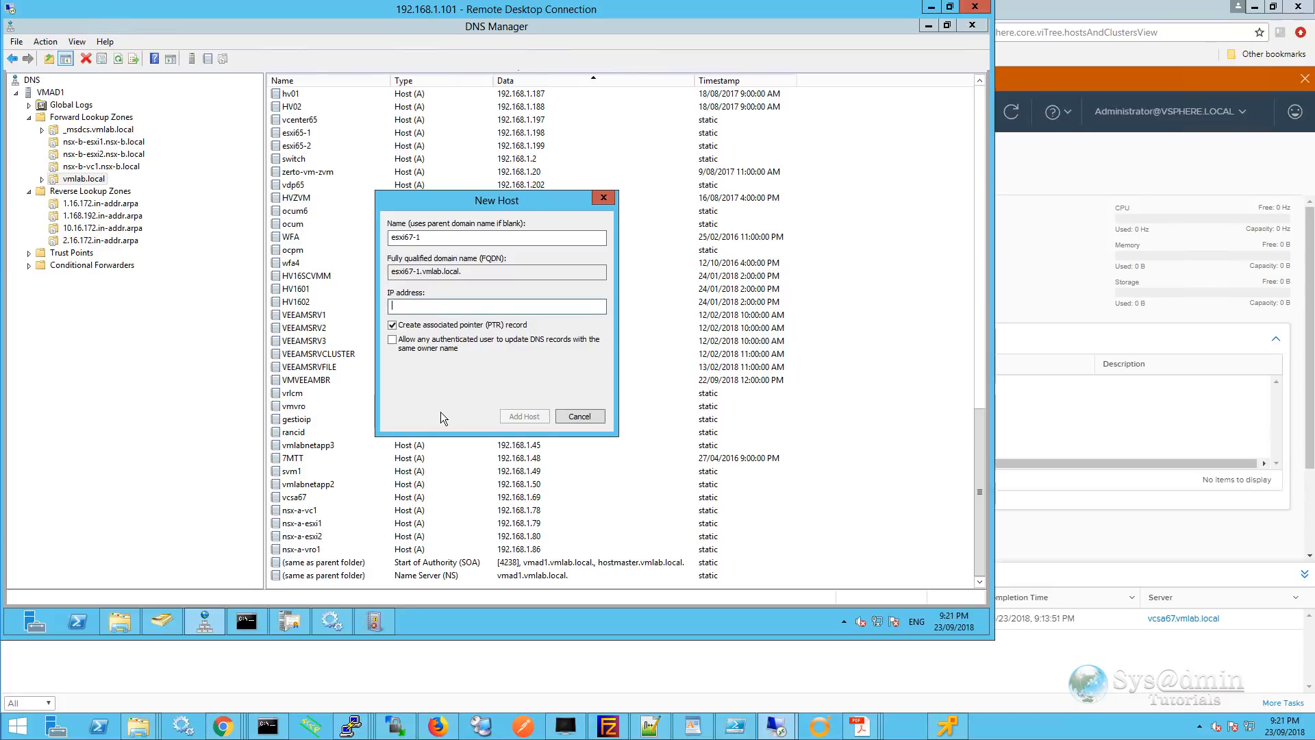
{"action": "type", "text": "192.168.1.70"}
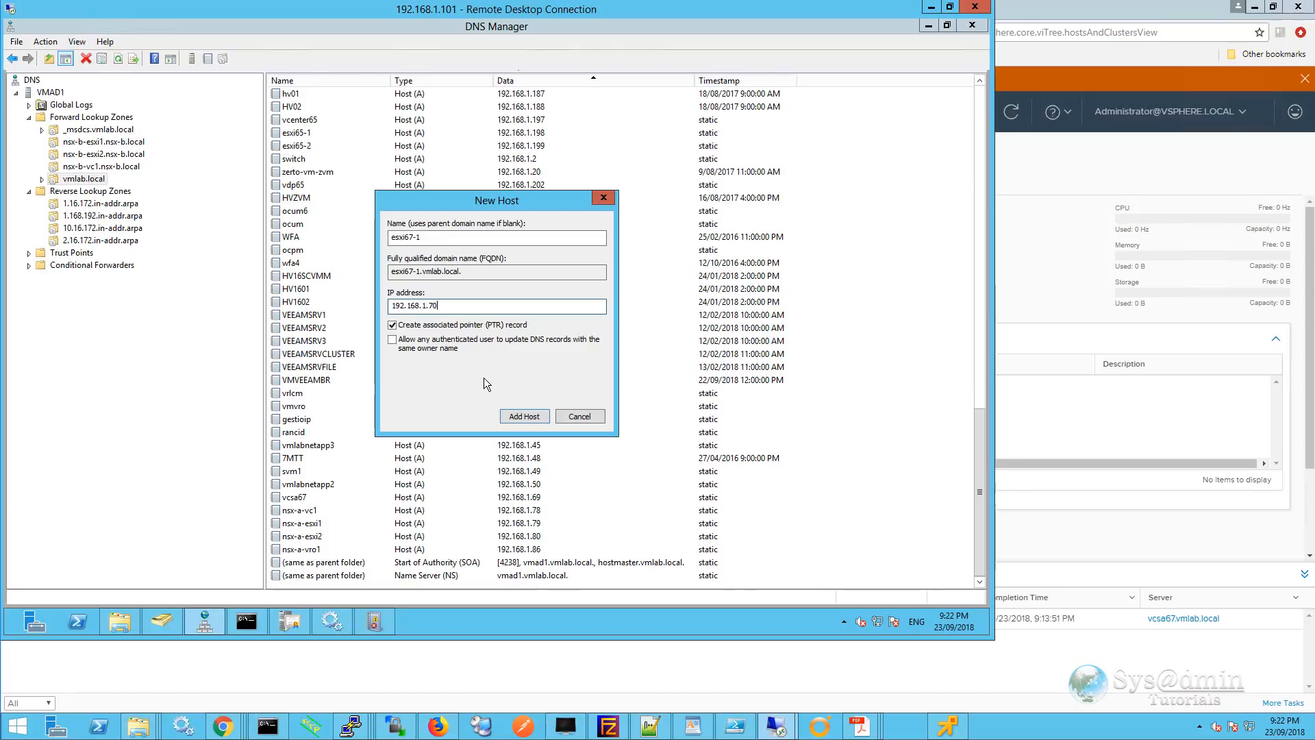
Create the esxi67-1 A record with its PTR record, then return to vSphere Client.
{"action": "left_click", "coordinate": [525, 417]}
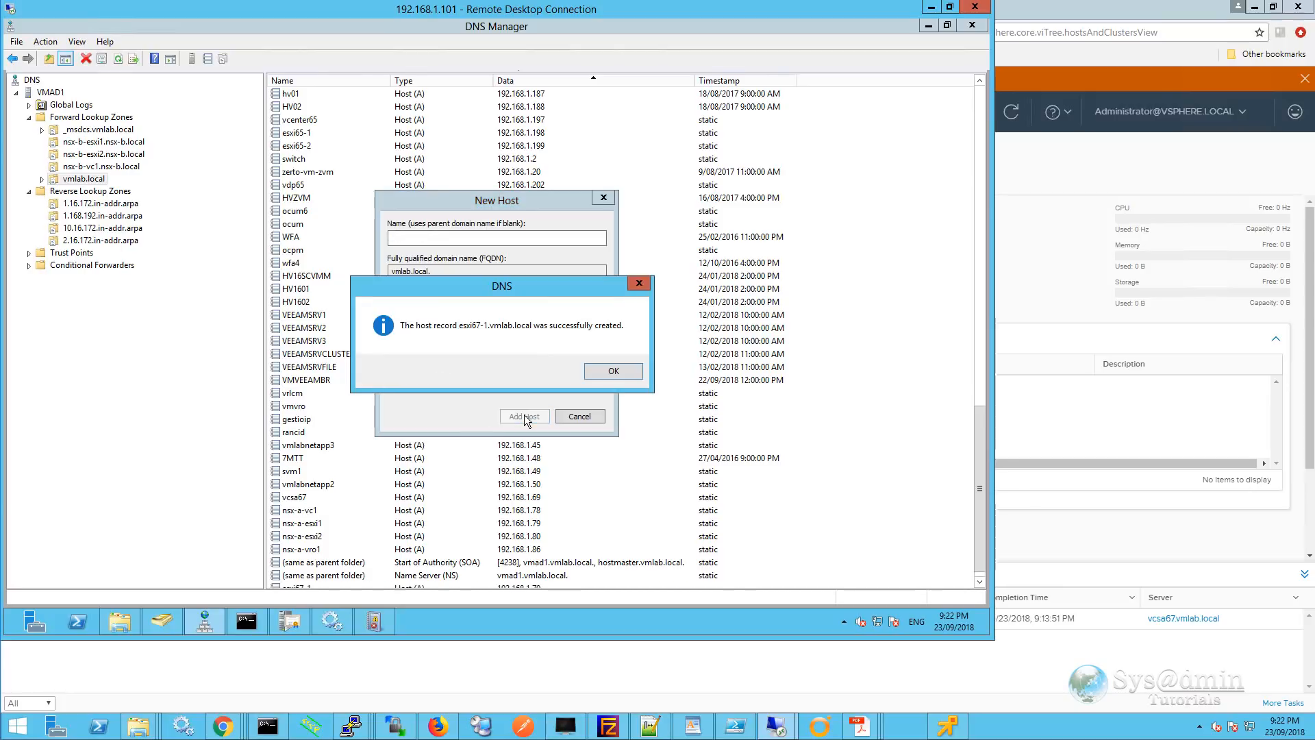
{"action": "left_click", "coordinate": [596, 367]}
{"action": "left_click", "coordinate": [580, 417]}
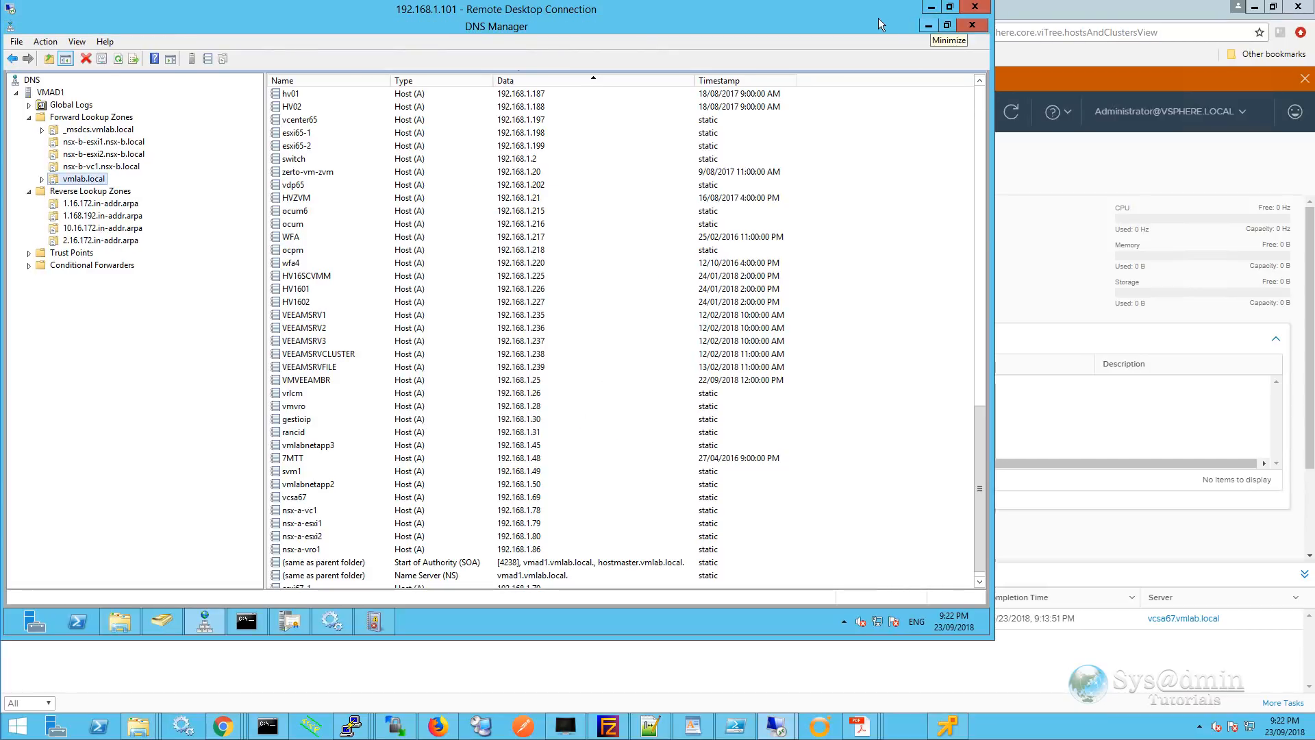
{"action": "left_click", "coordinate": [933, 8]}
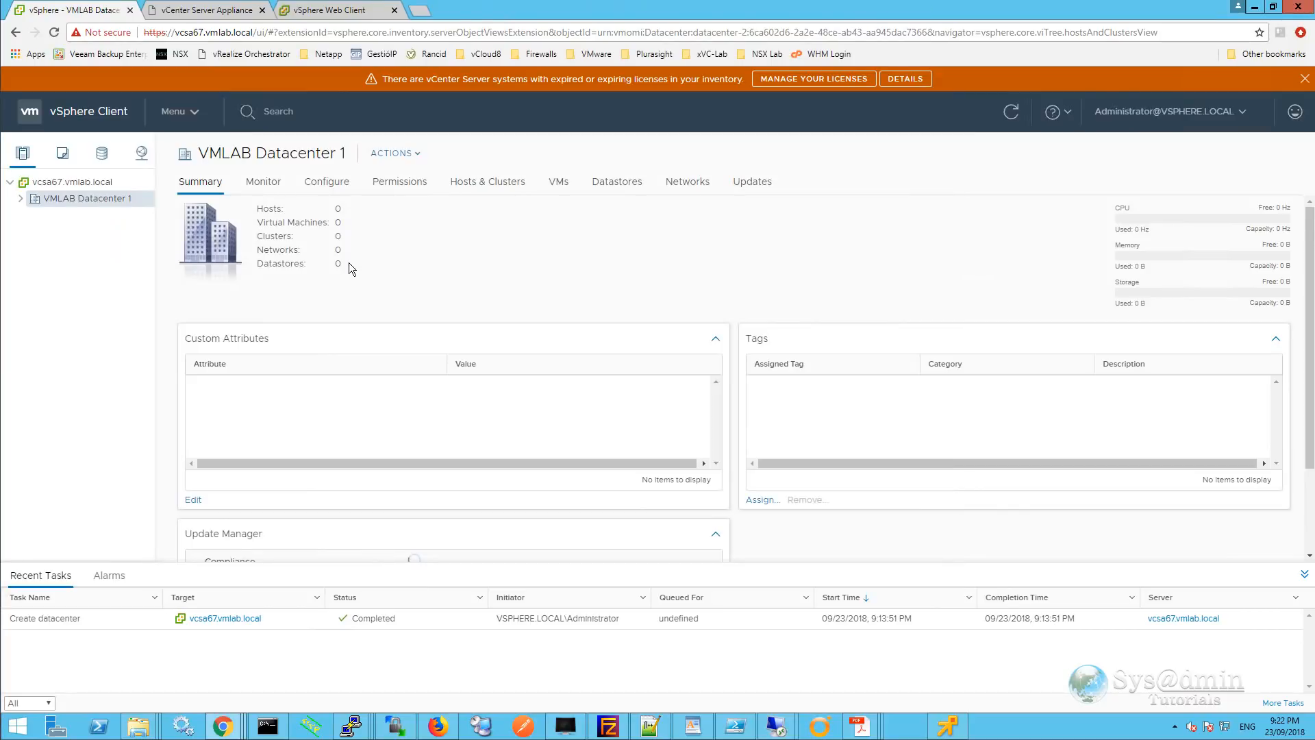
Start adding host esxi67-1.vmlab.local to VMLAB Datacenter 1.
{"action": "right_click", "coordinate": [76, 201]}
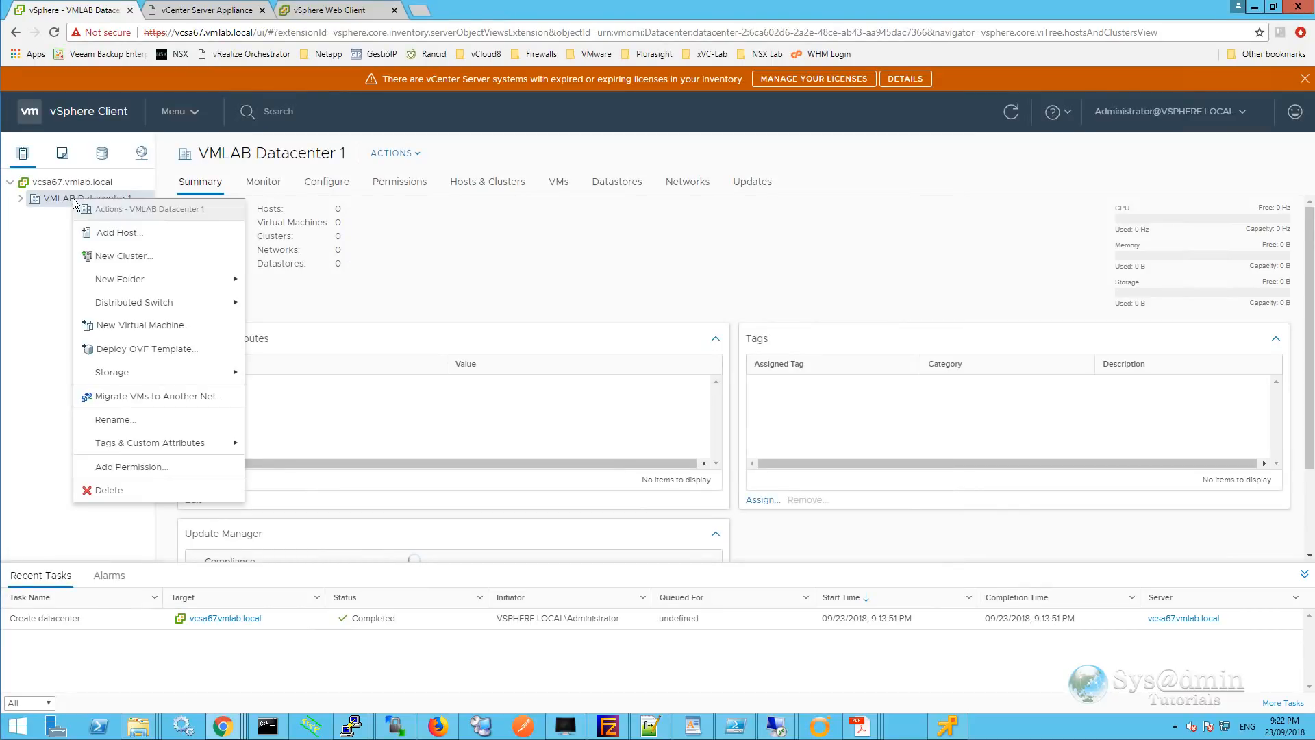
{"action": "left_click", "coordinate": [102, 233]}
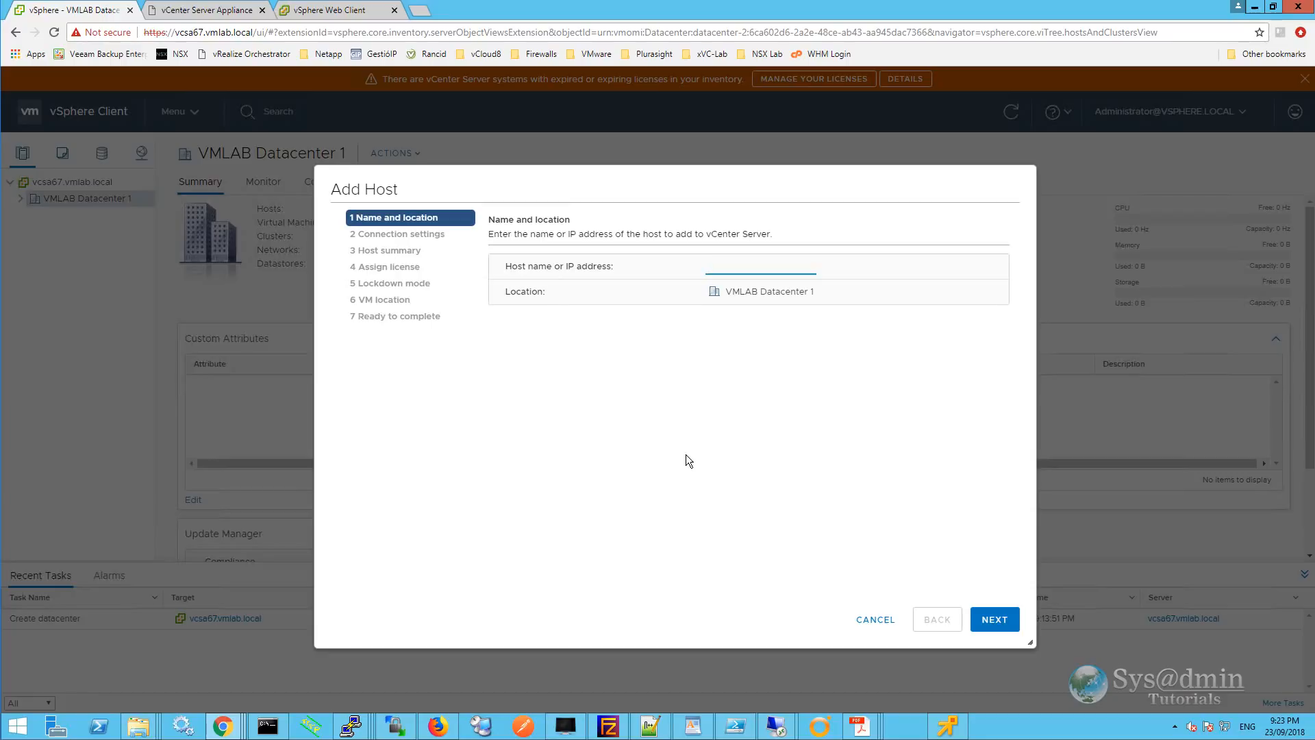
{"action": "type", "text": "esxi67-1.vmlab.local"}
{"action": "left_click", "coordinate": [994, 619]}
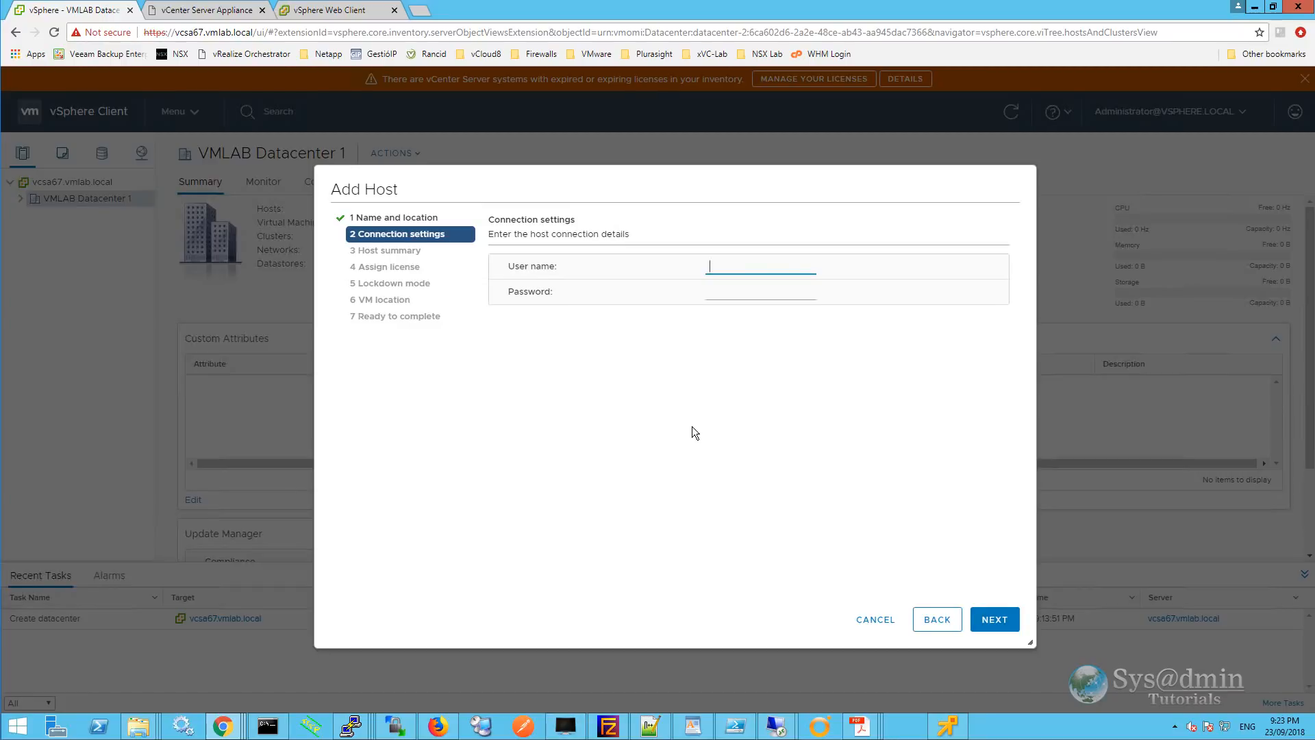
Connect as root with the host password, accept its certificate, and keep the evaluation licence.
{"action": "type", "text": "root"}
{"action": "key", "text": "Tab"}
{"action": "key", "text": "ctrl+v"}
{"action": "left_click", "coordinate": [997, 620]}
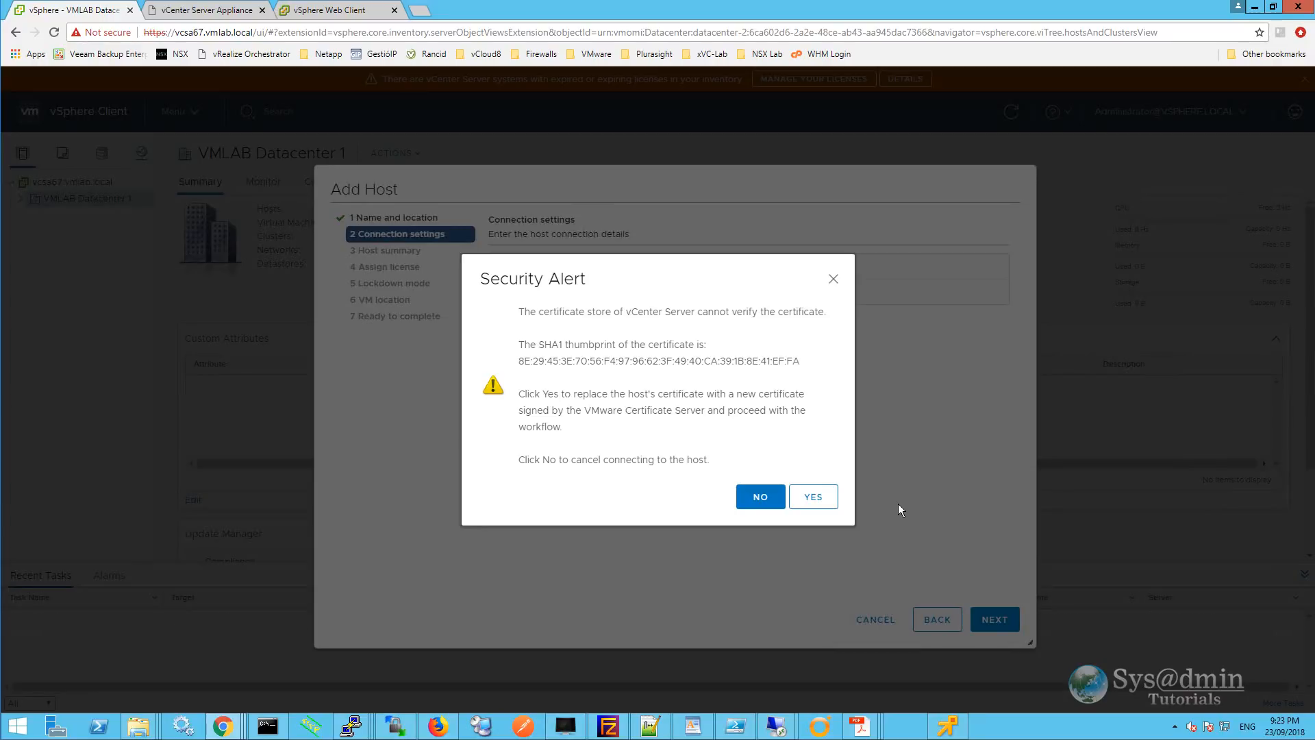
{"action": "left_click", "coordinate": [820, 496]}
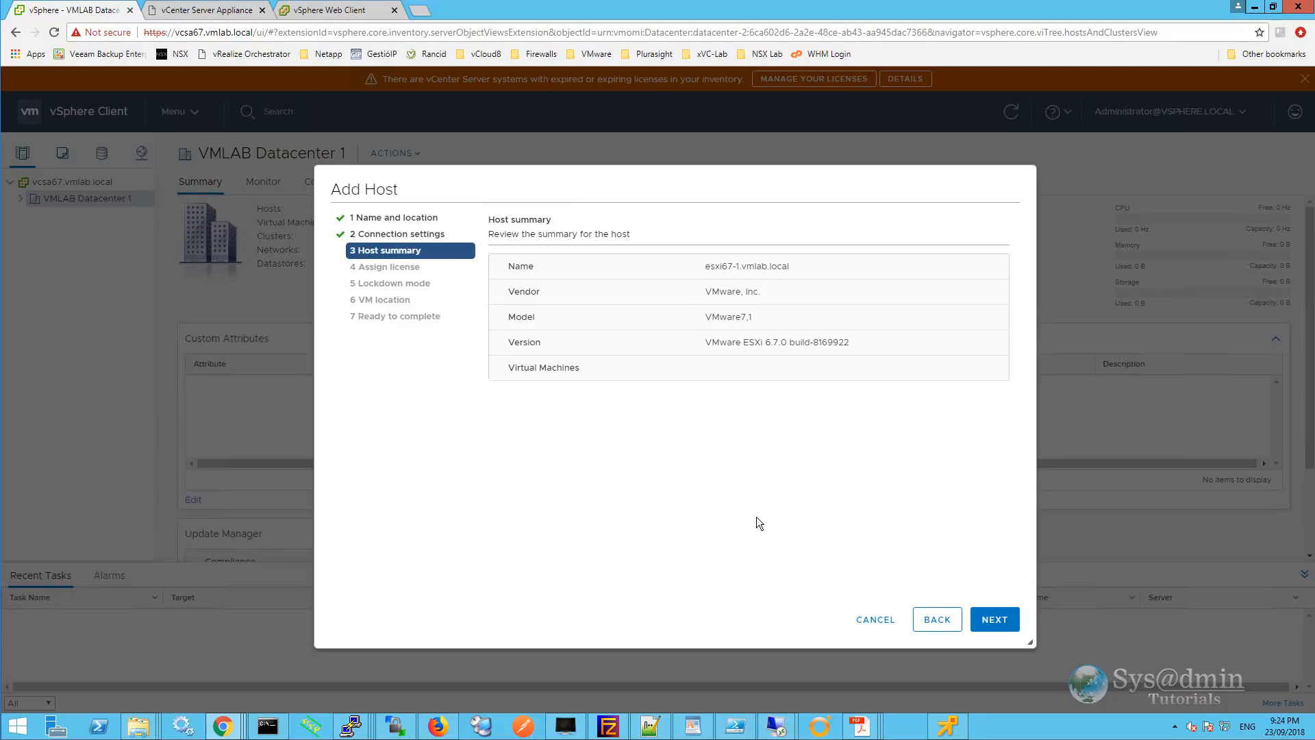
{"action": "left_click", "coordinate": [994, 619]}
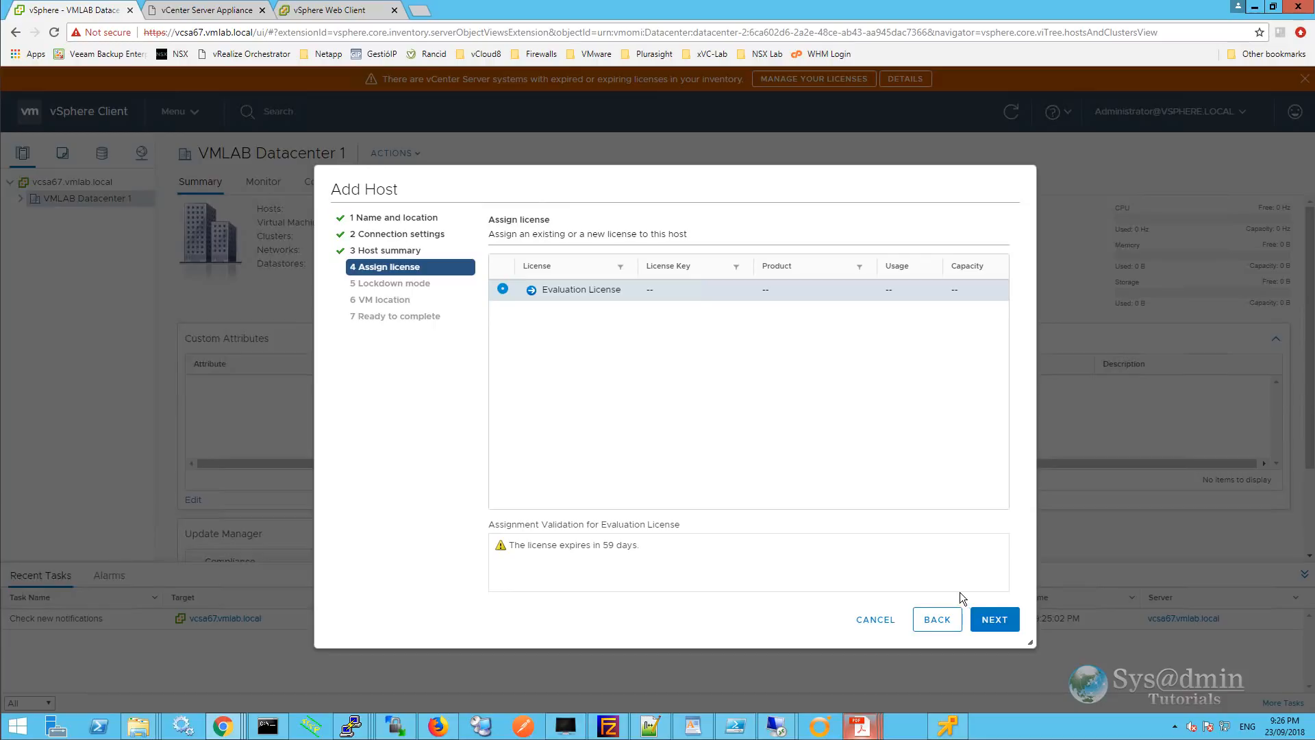
{"action": "left_click", "coordinate": [994, 620]}
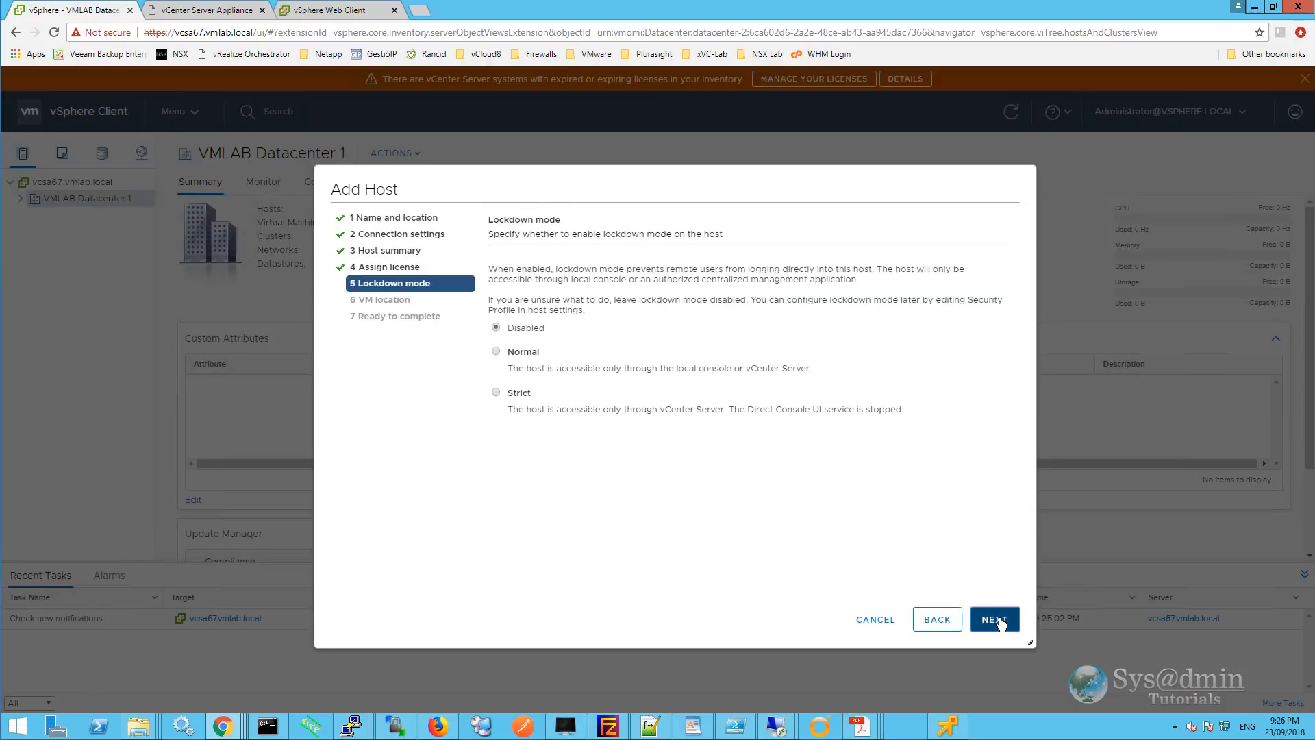
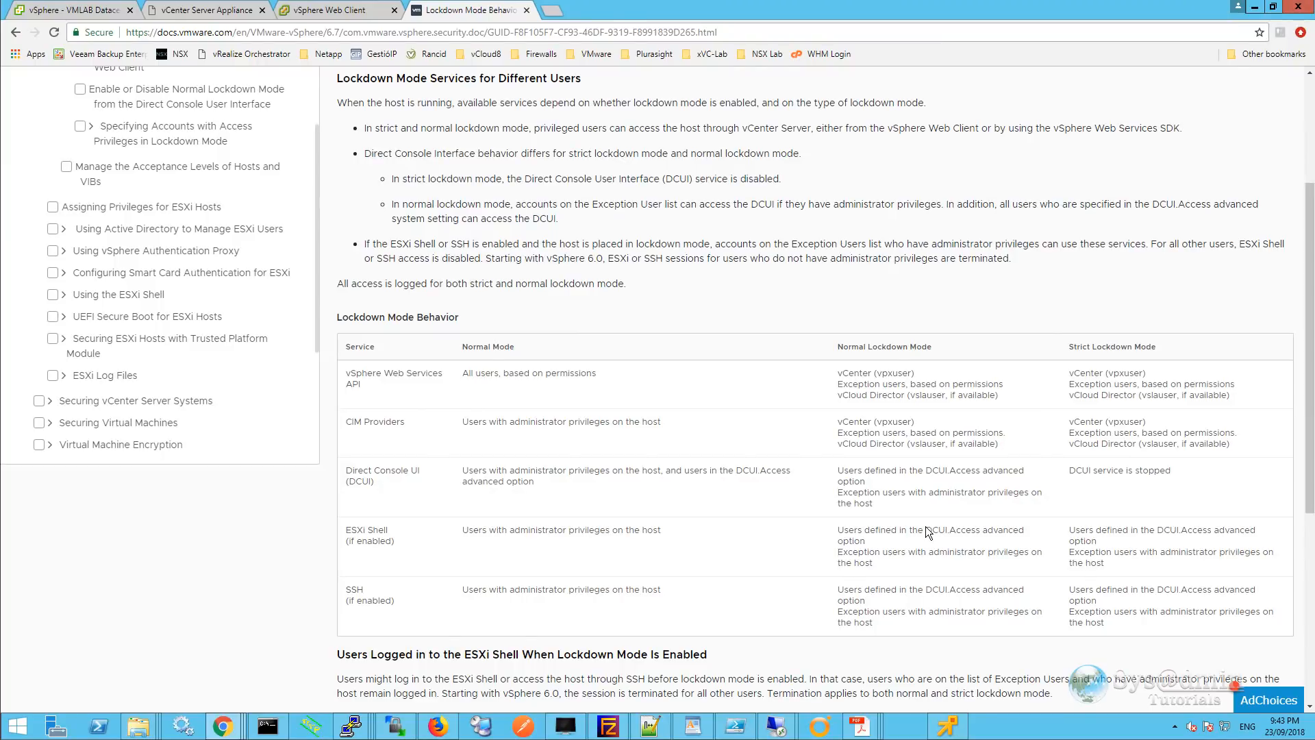
Keep lockdown mode disabled, place the host in VMLAB Datacenter 1, and finish adding esxi67-1.vmlab.local.
{"action": "left_click", "coordinate": [86, 12]}
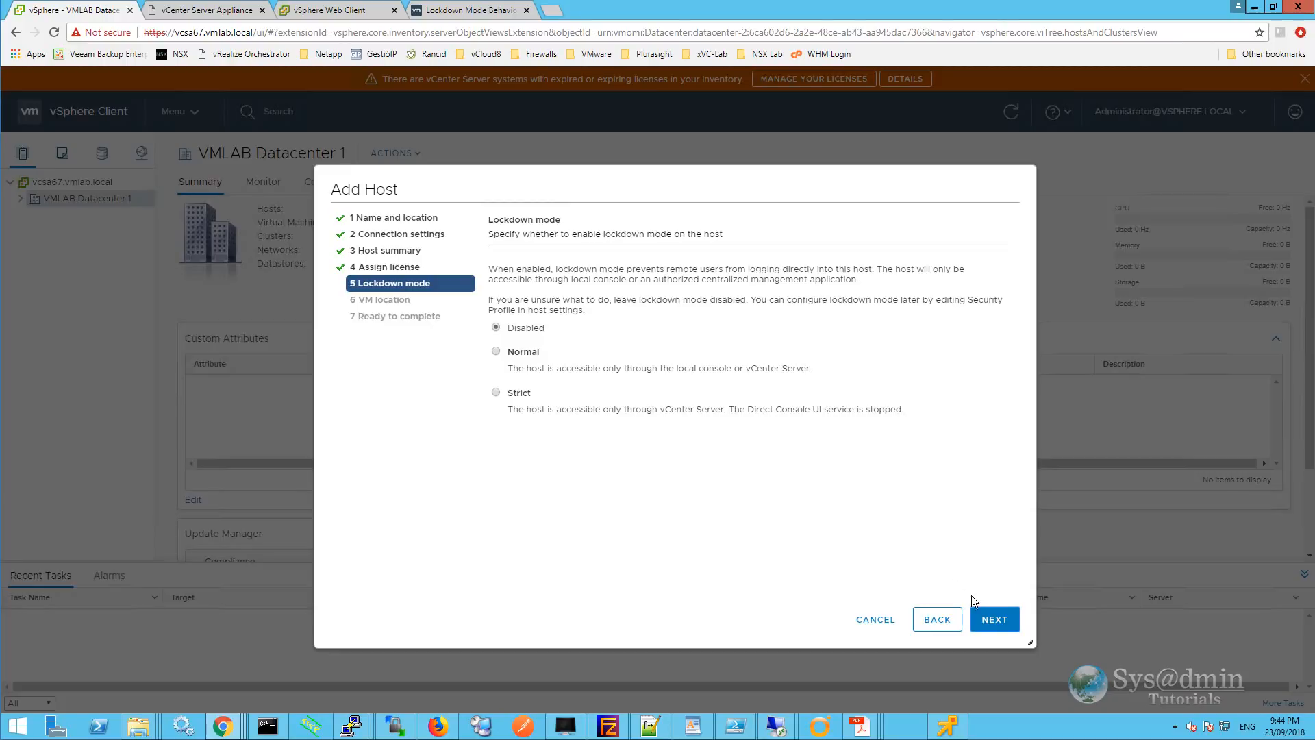
{"action": "left_click", "coordinate": [1000, 625]}
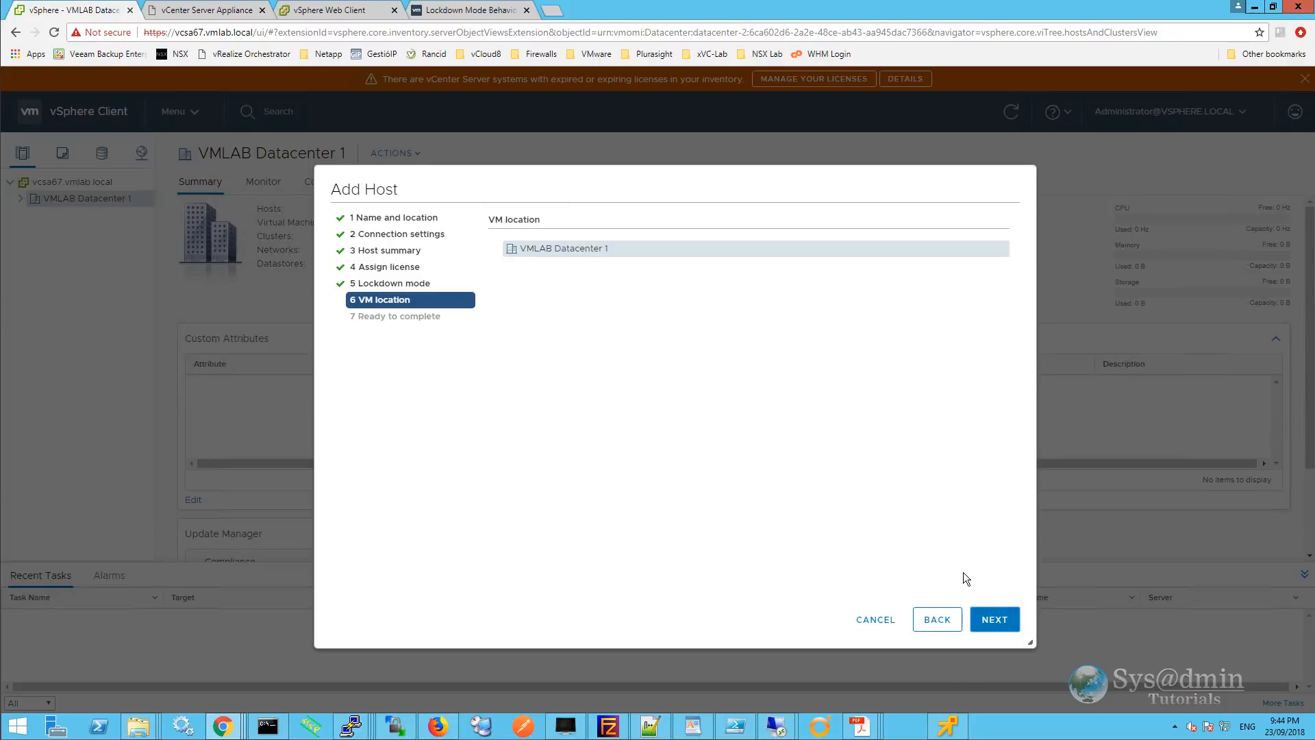
{"action": "left_click", "coordinate": [993, 619]}
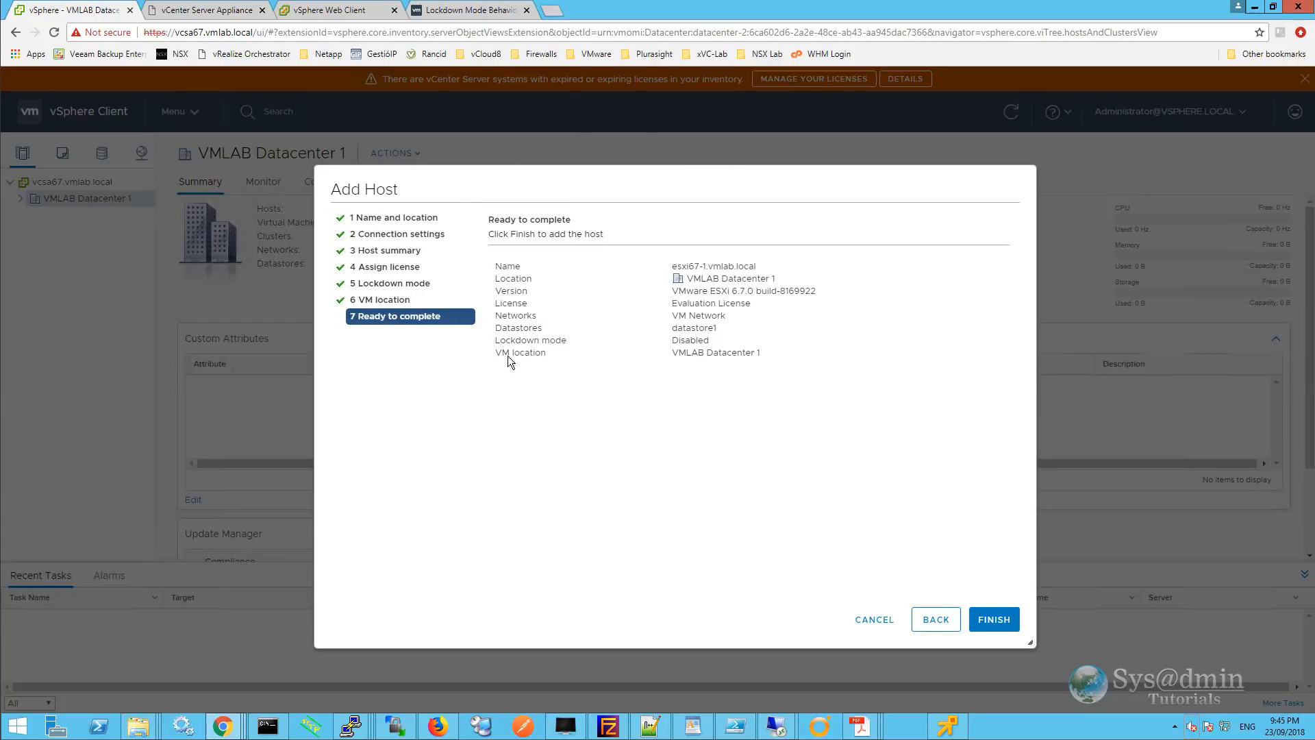
{"action": "left_click", "coordinate": [992, 621]}
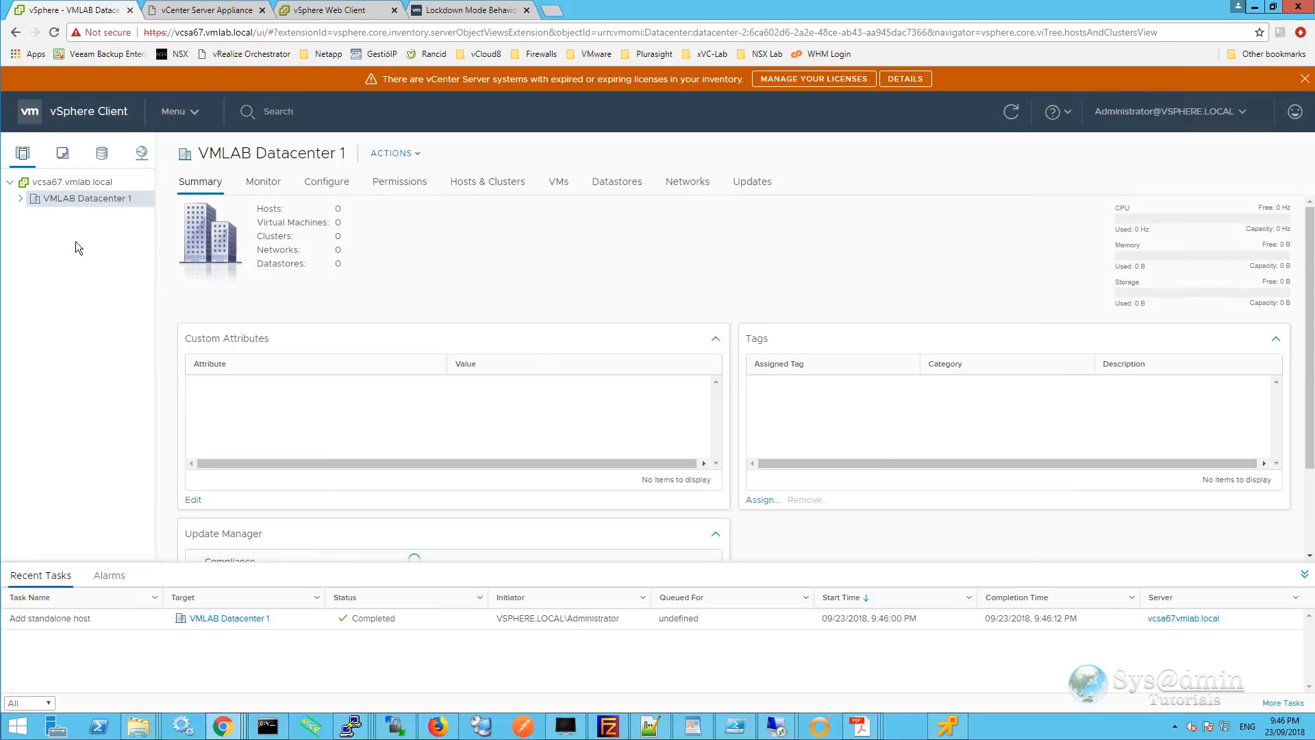
Expand VMLAB Datacenter 1 and open the new host's Configure > Advanced System Settings.
{"action": "left_click", "coordinate": [20, 199]}
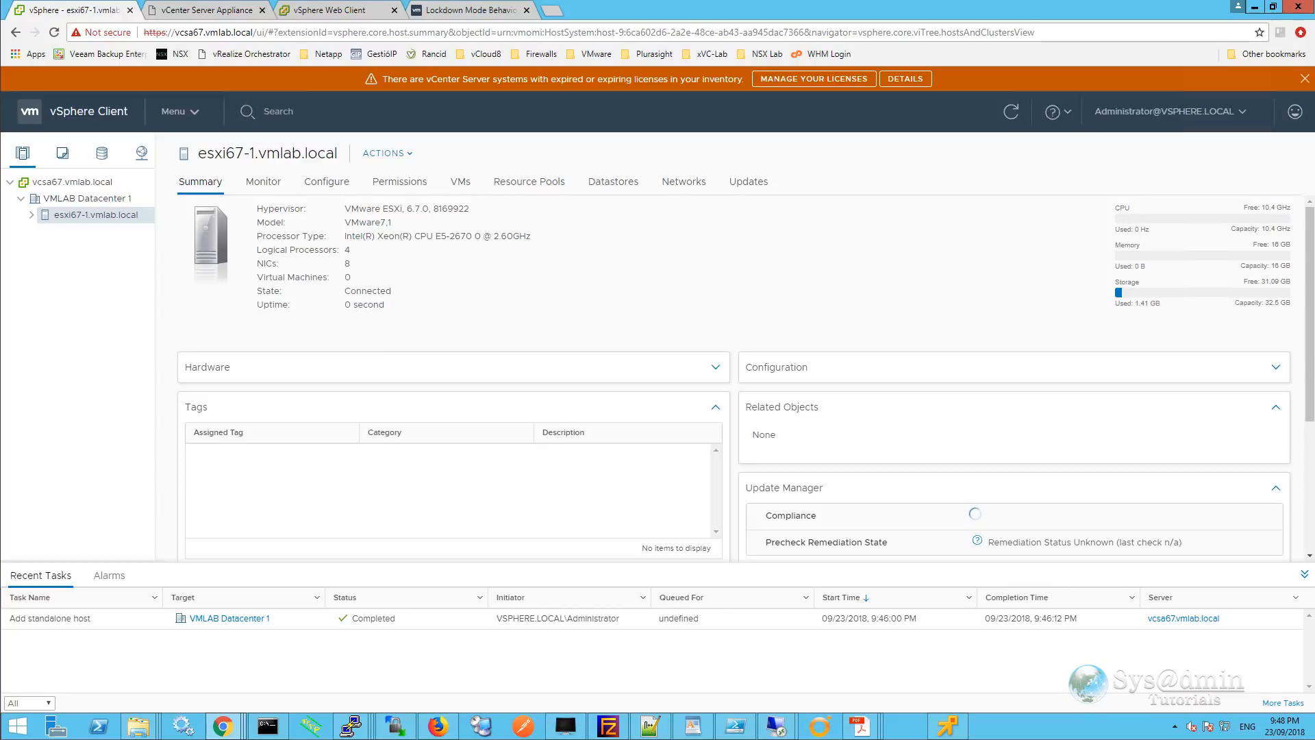
{"action": "left_click", "coordinate": [337, 185]}
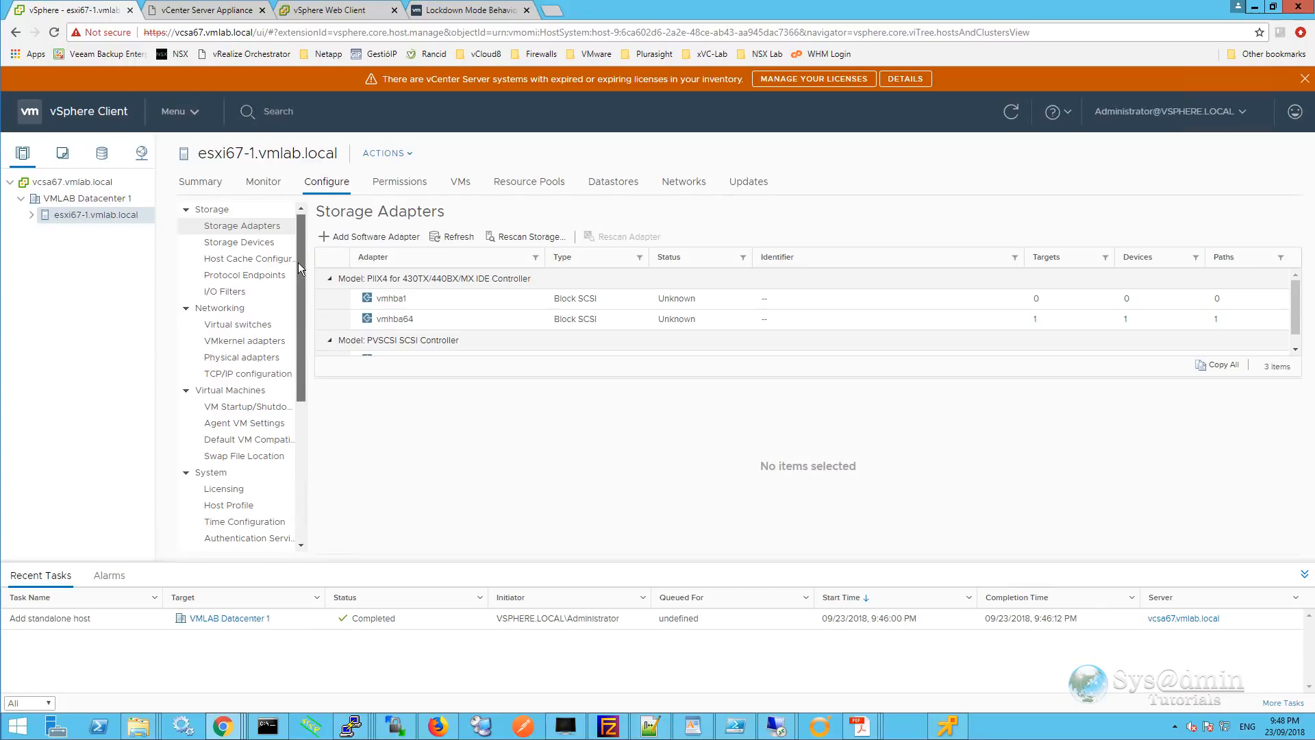
{"action": "left_click_drag", "start_coordinate": [298, 261], "coordinate": [309, 408]}
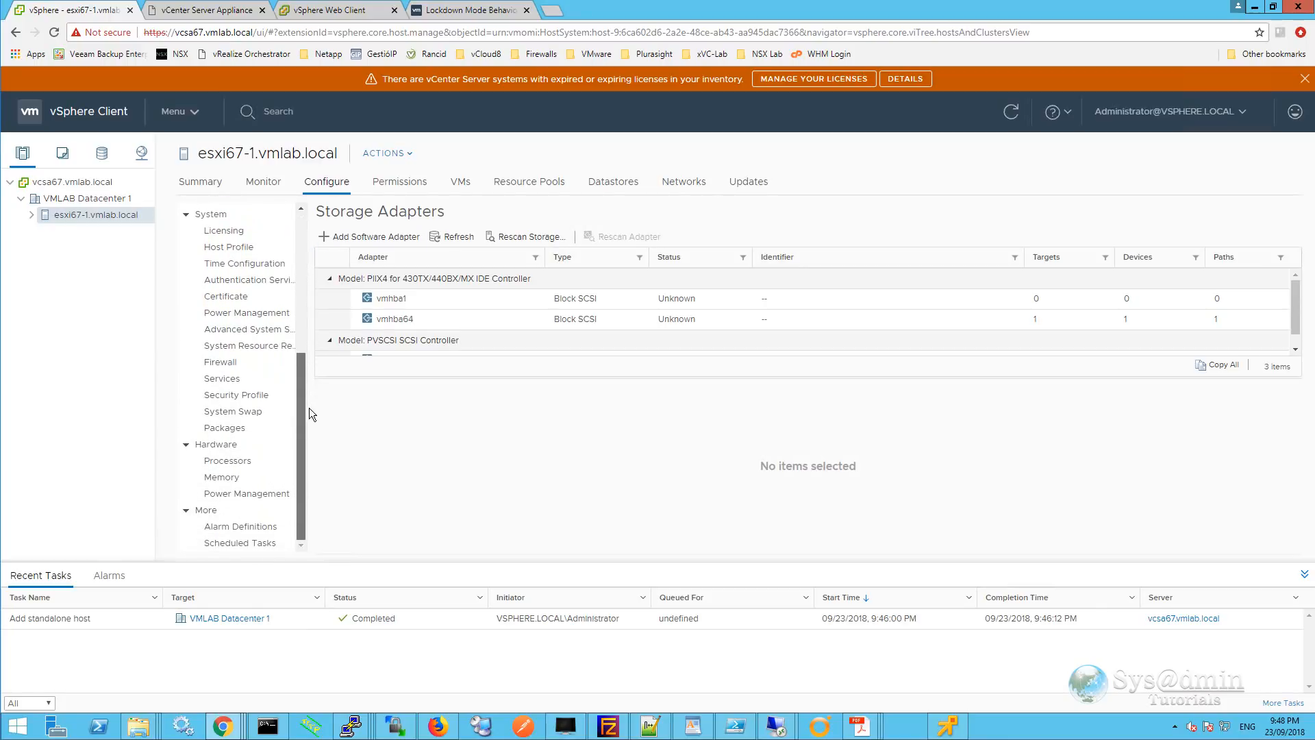
{"action": "left_click", "coordinate": [264, 332]}
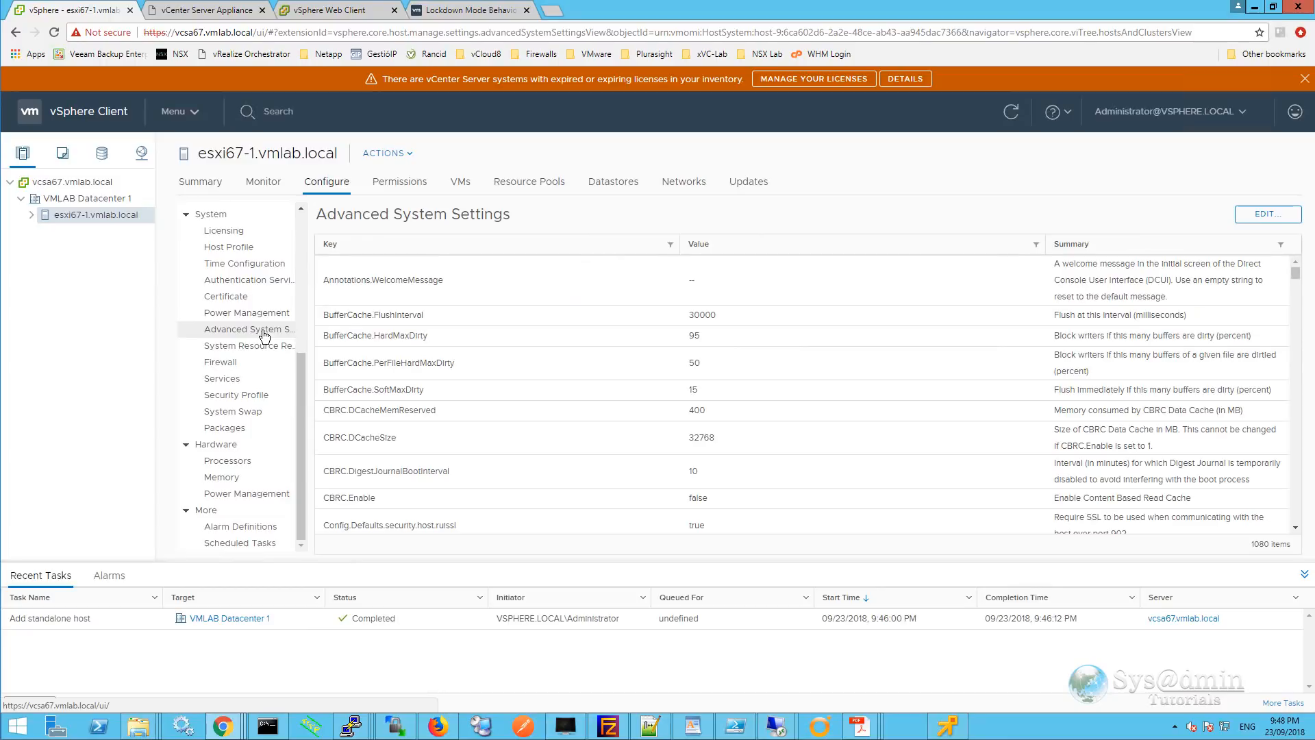
Filter the advanced settings for DCUI.Access, confirm it is root, and cancel without changes.
{"action": "left_click", "coordinate": [1266, 215]}
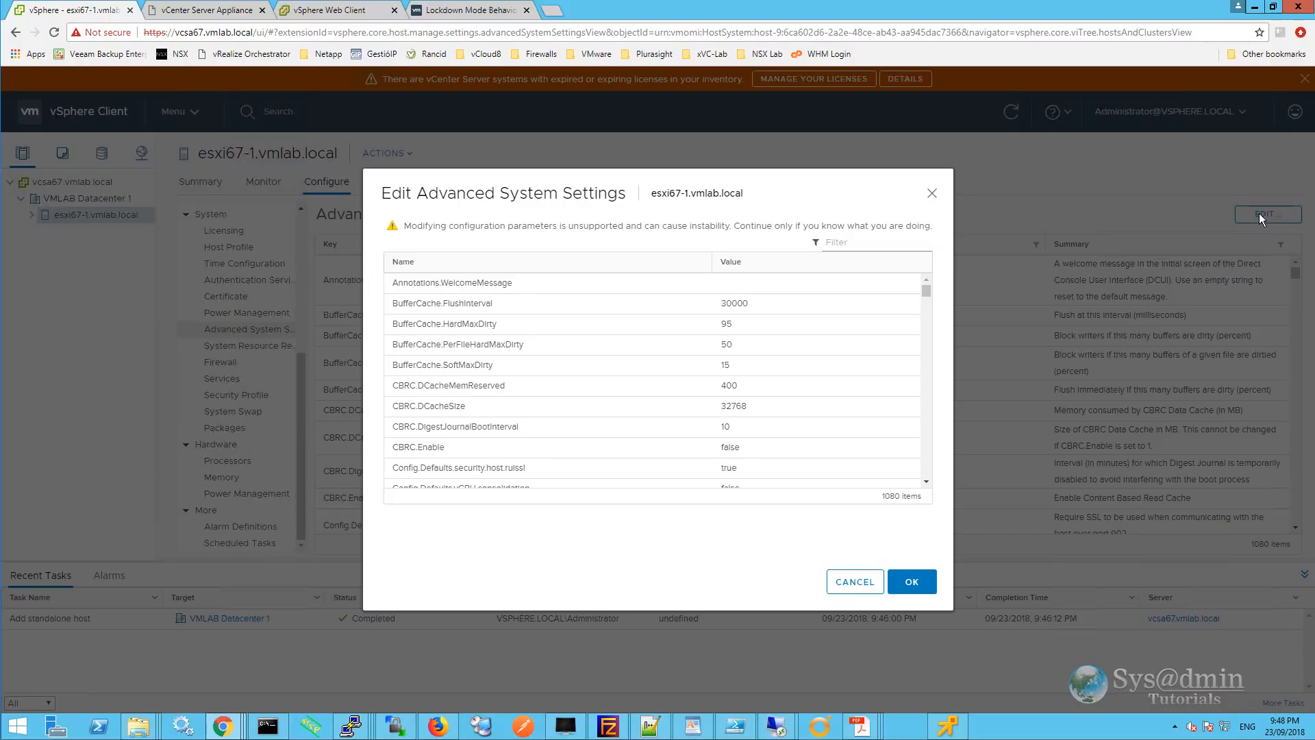
{"action": "left_click", "coordinate": [865, 246]}
{"action": "type", "text": "dcui.access"}
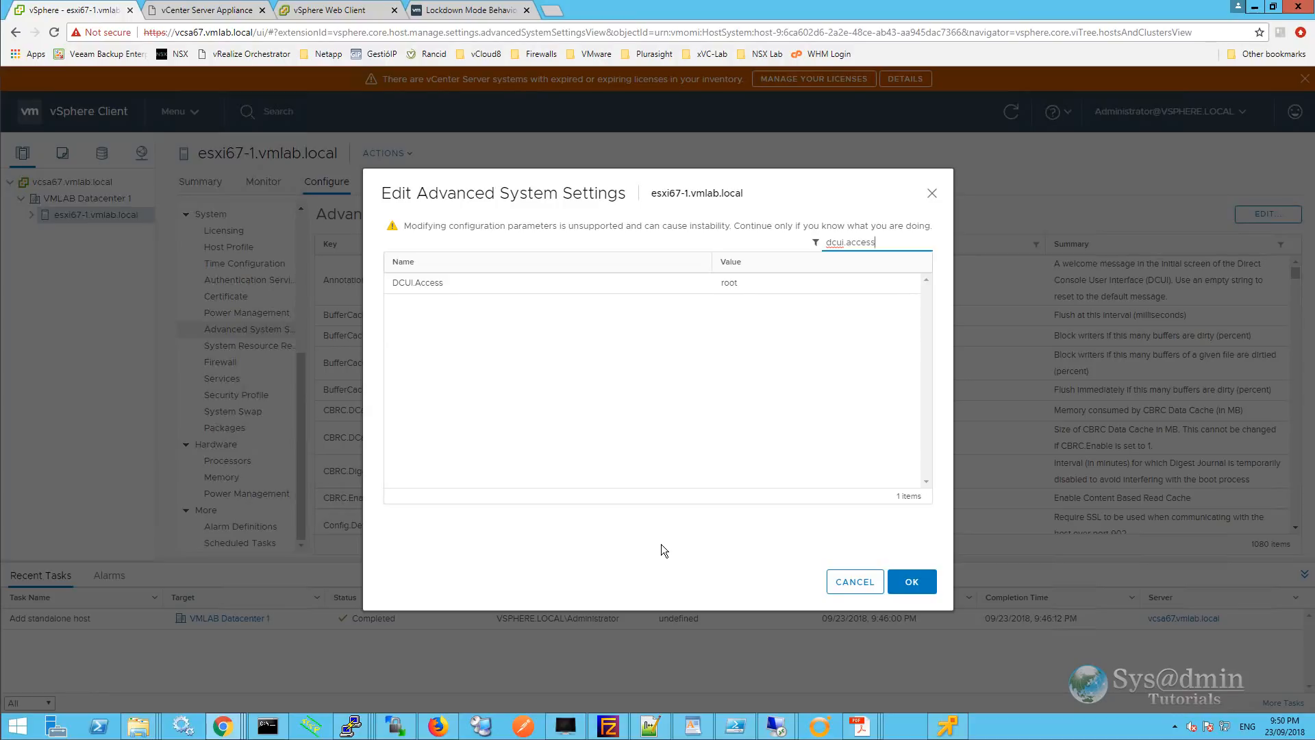
{"action": "left_click", "coordinate": [747, 406]}
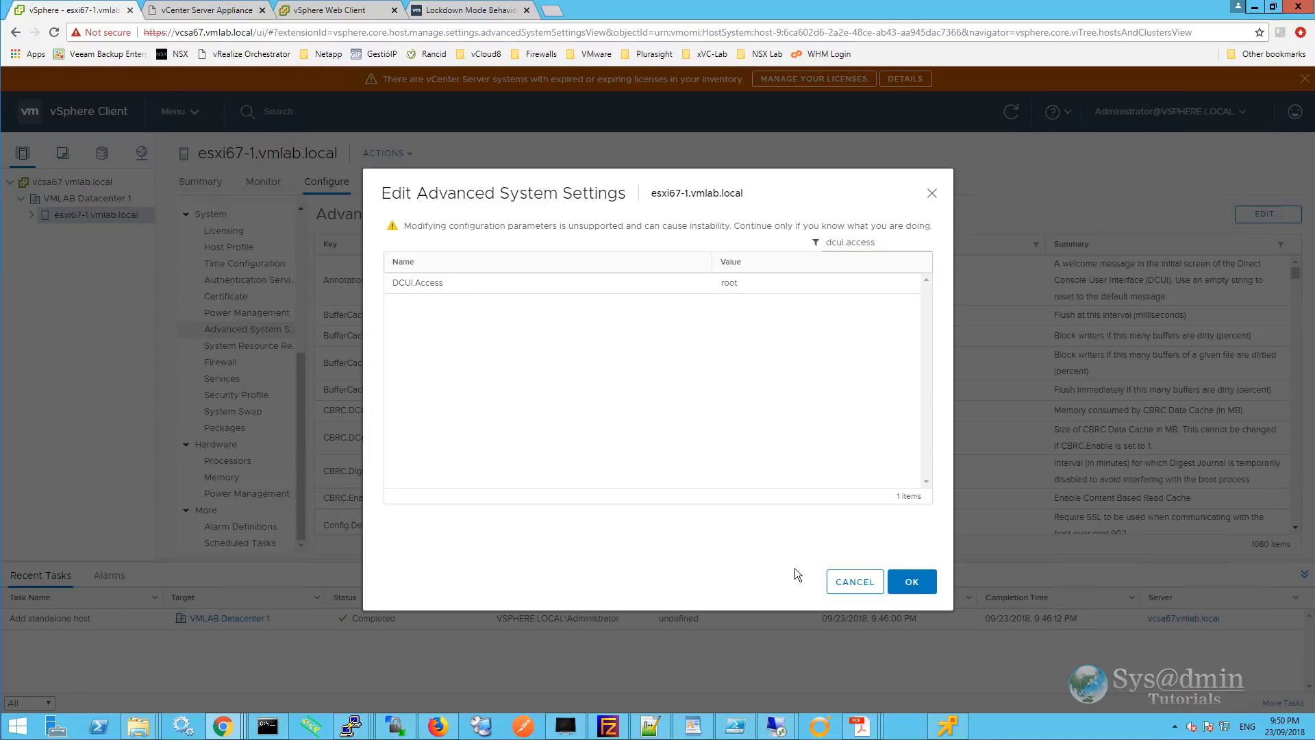
{"action": "left_click", "coordinate": [854, 583]}
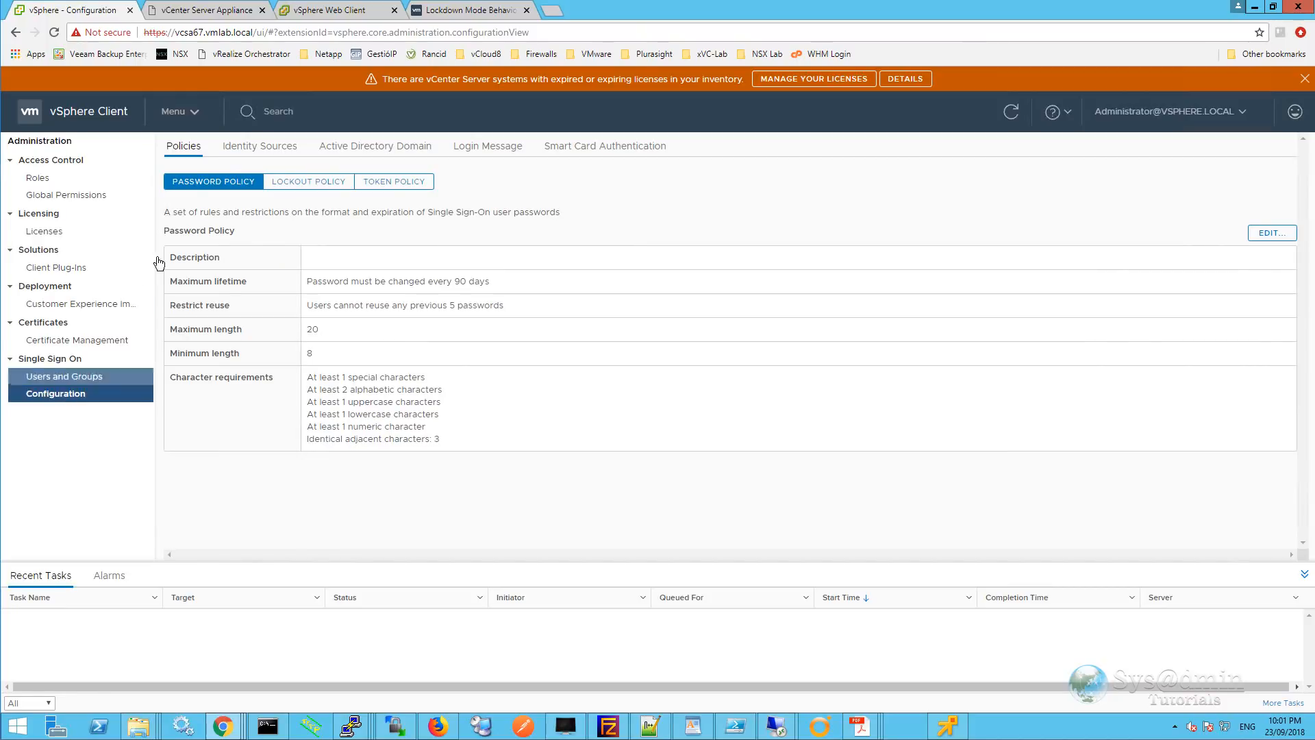
Start an AD join for vcsa67.vmlab.local with domain vmlab.local and the domain administrator's credentials.
{"action": "left_click", "coordinate": [379, 148]}
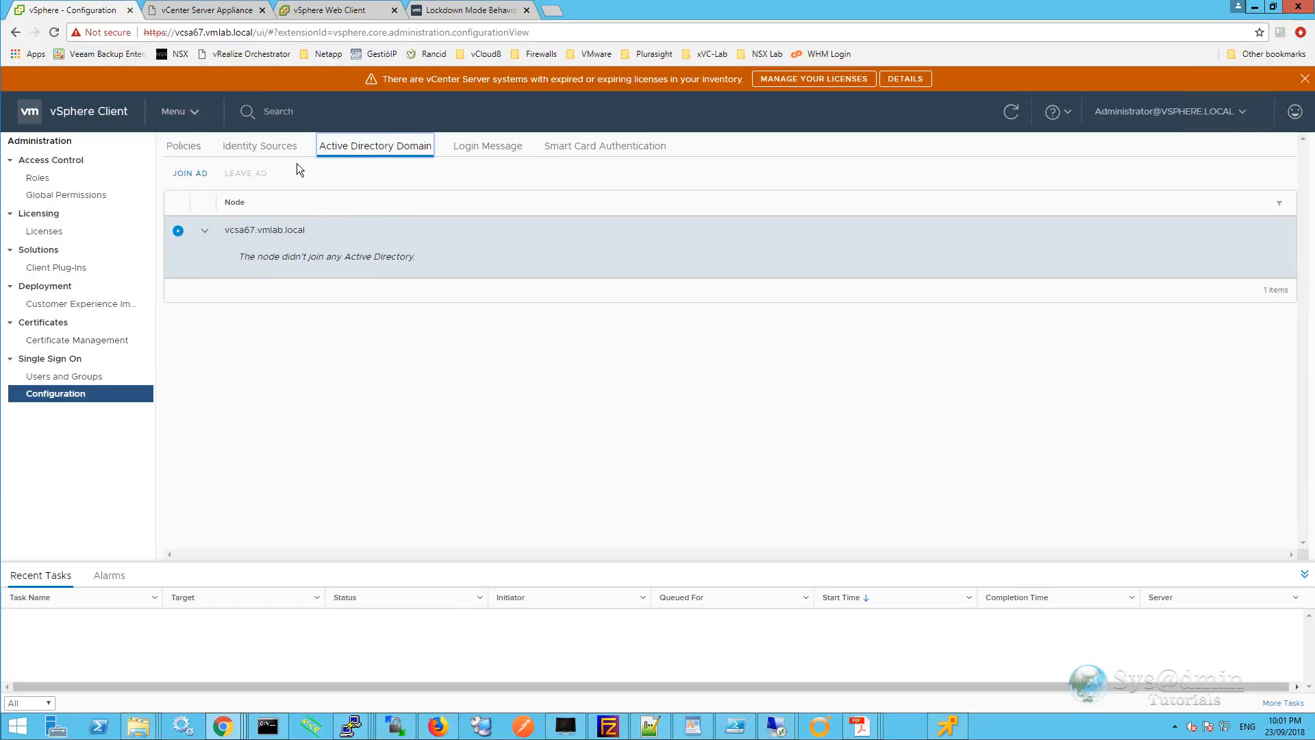
{"action": "left_click", "coordinate": [191, 179]}
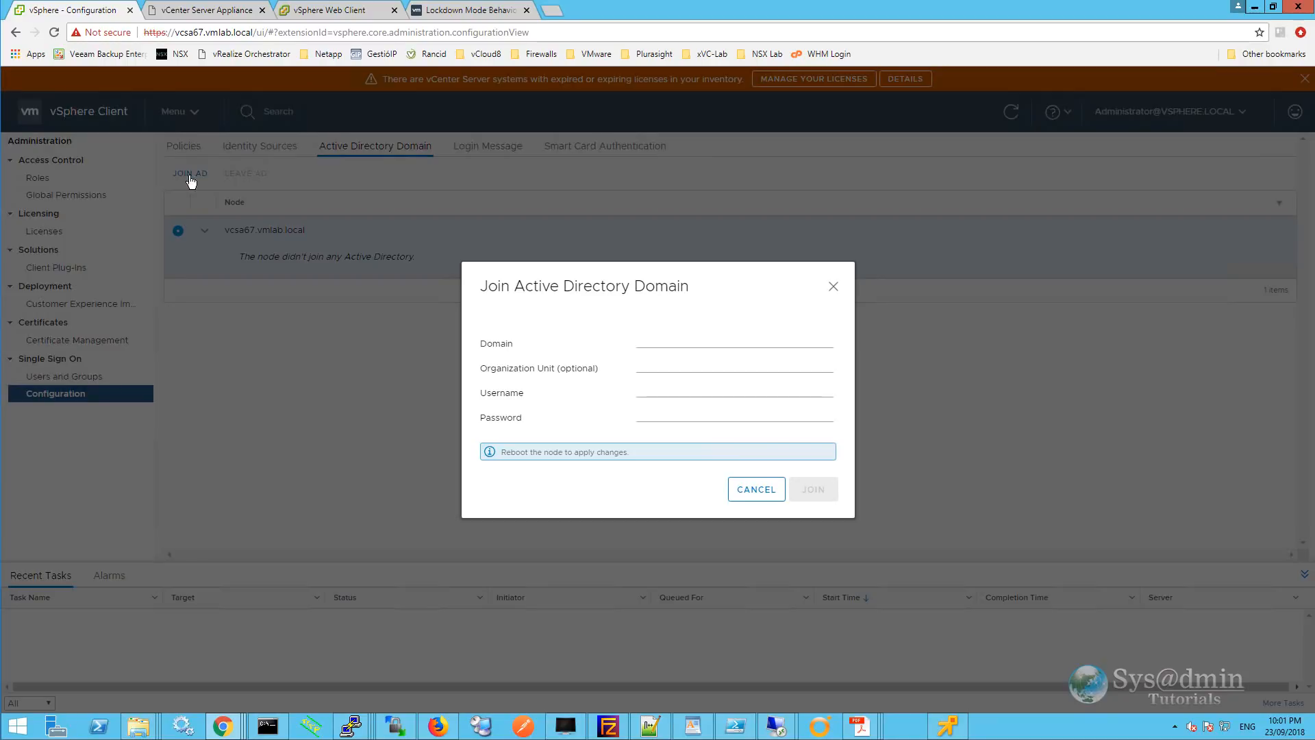
{"action": "left_click", "coordinate": [717, 314]}
{"action": "left_click", "coordinate": [726, 390]}
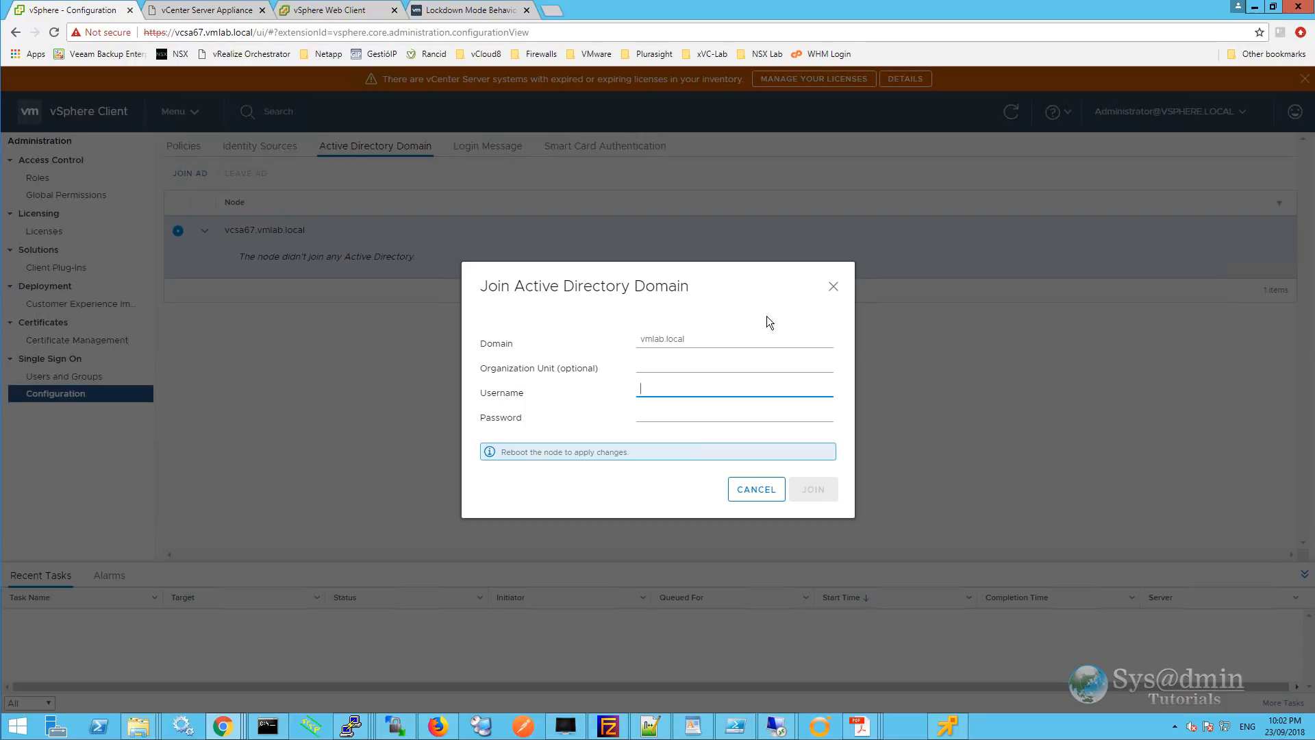
{"action": "type", "text": "administrator@vmlab.local"}
{"action": "key", "text": "Tab"}
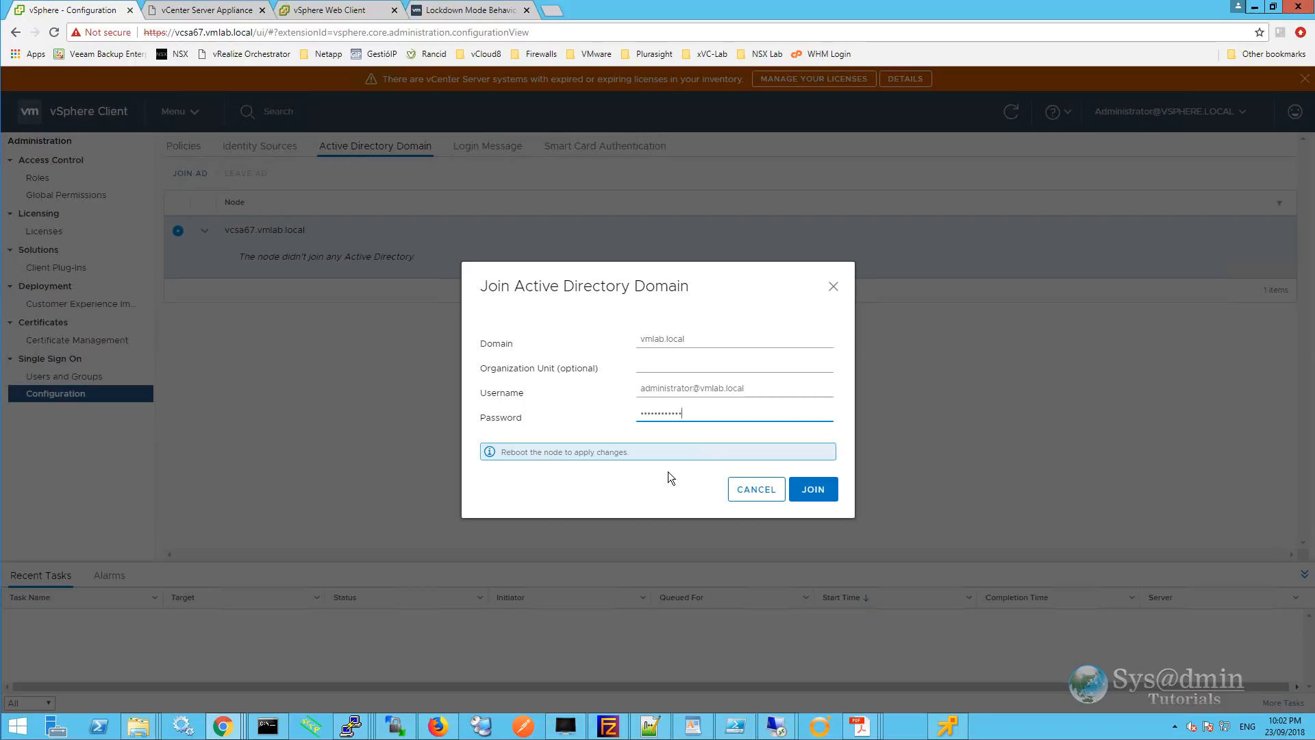
Join vcsa67.vmlab.local to vmlab.local and acknowledge the success notice.
{"action": "left_click", "coordinate": [817, 493]}
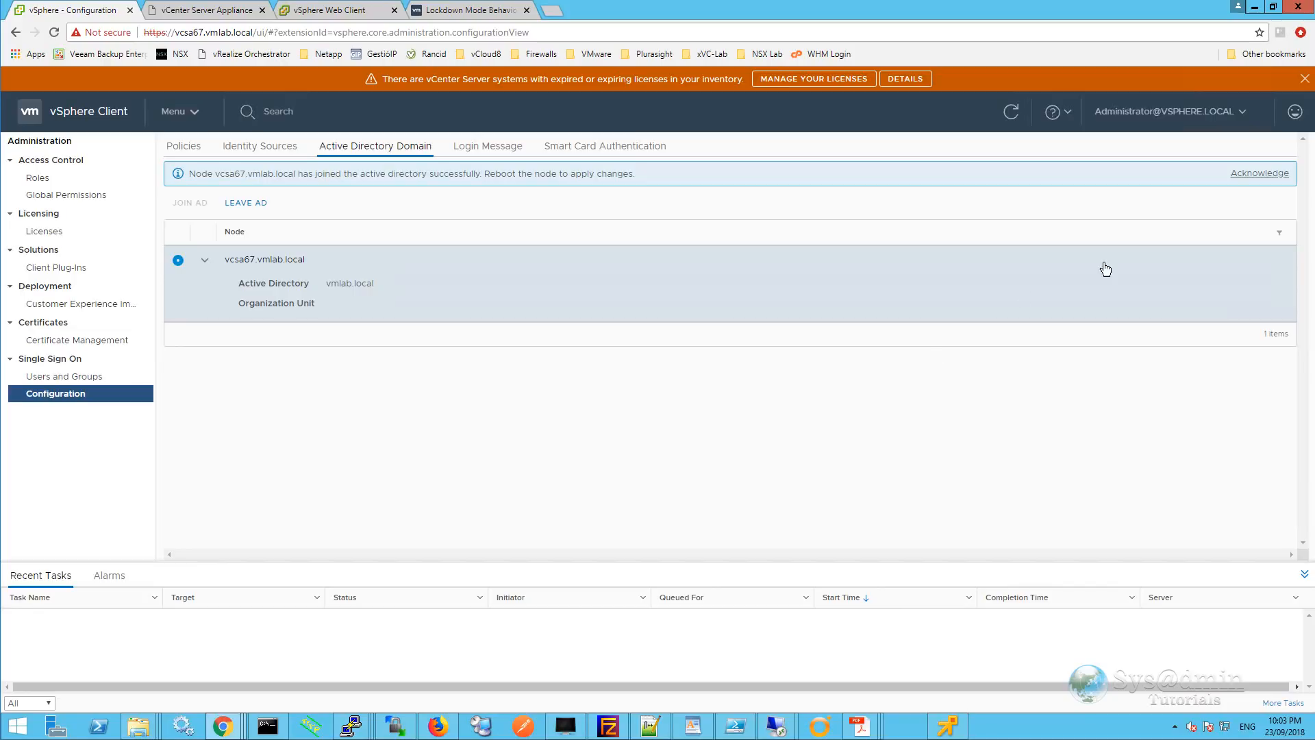
{"action": "left_click", "coordinate": [1258, 173]}
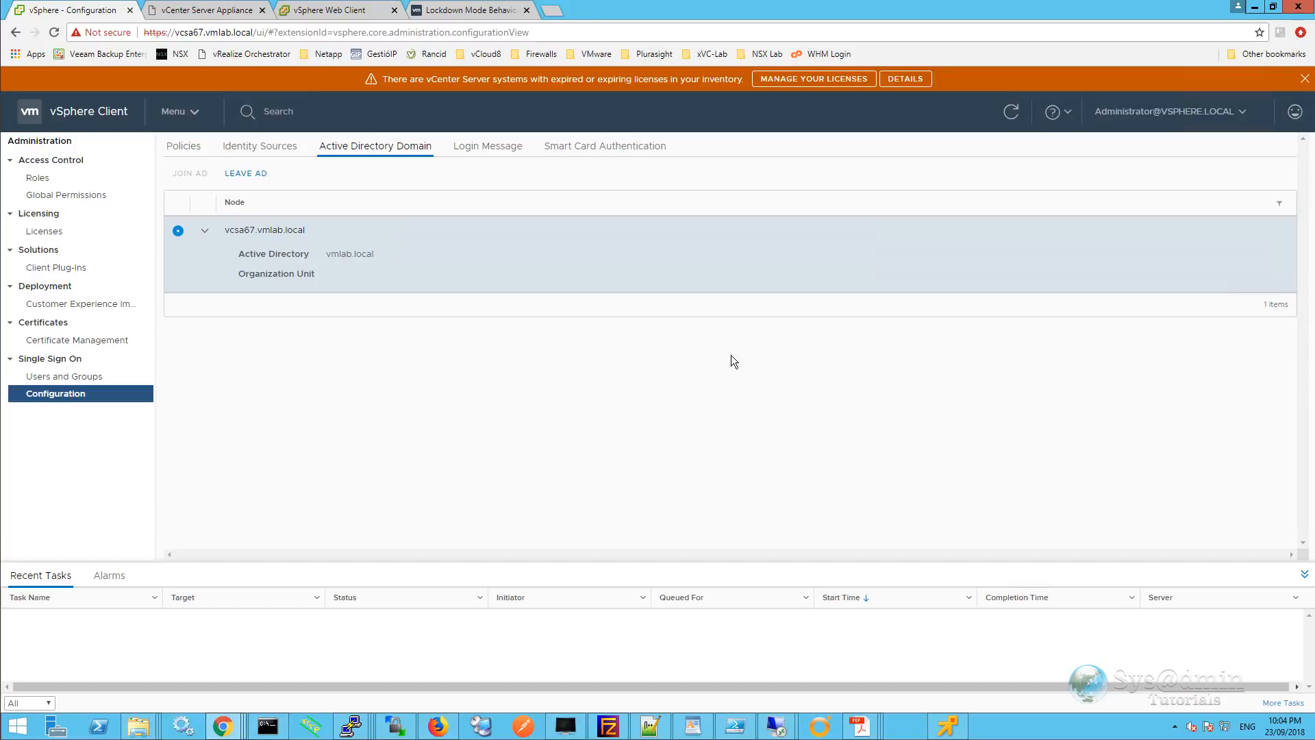
{"action": "key", "text": "ctrl+Tab"}
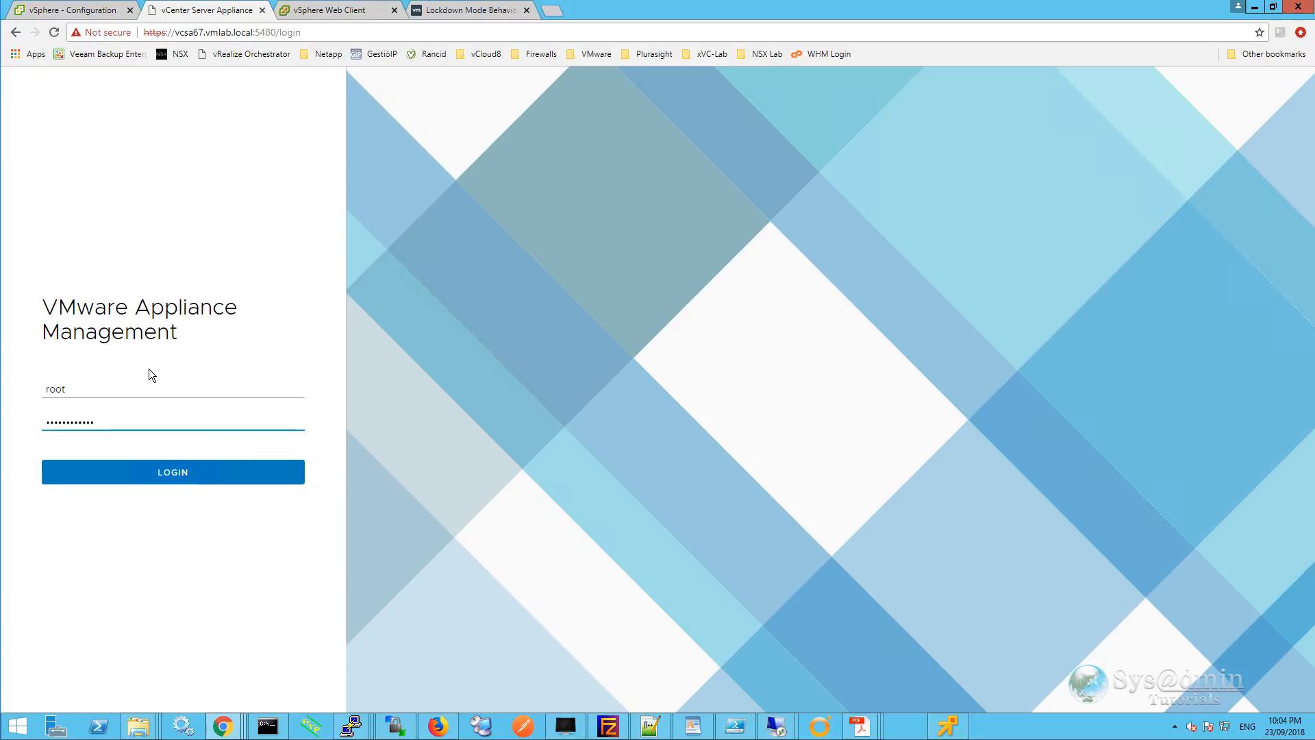
Log in to Appliance Management as root and confirm Actions > Reboot of the vCenter appliance.
{"action": "left_click", "coordinate": [179, 479]}
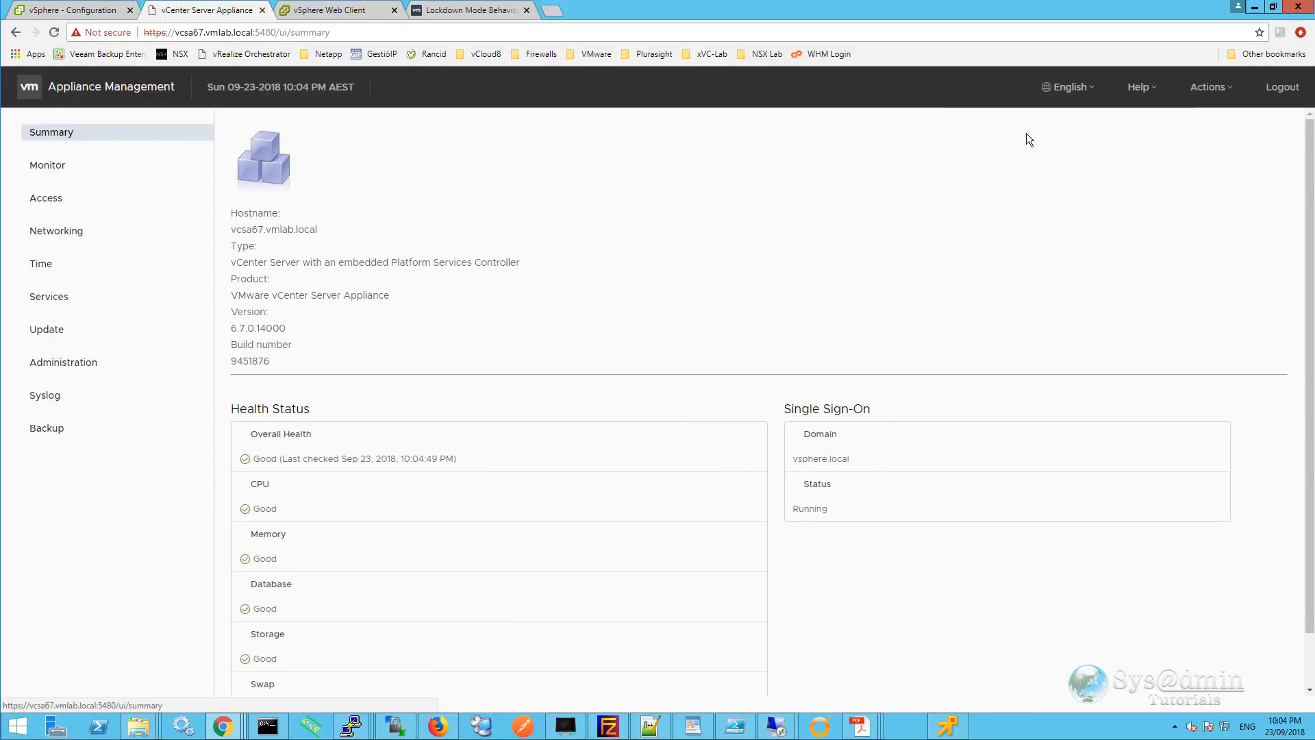
{"action": "left_click", "coordinate": [1230, 94]}
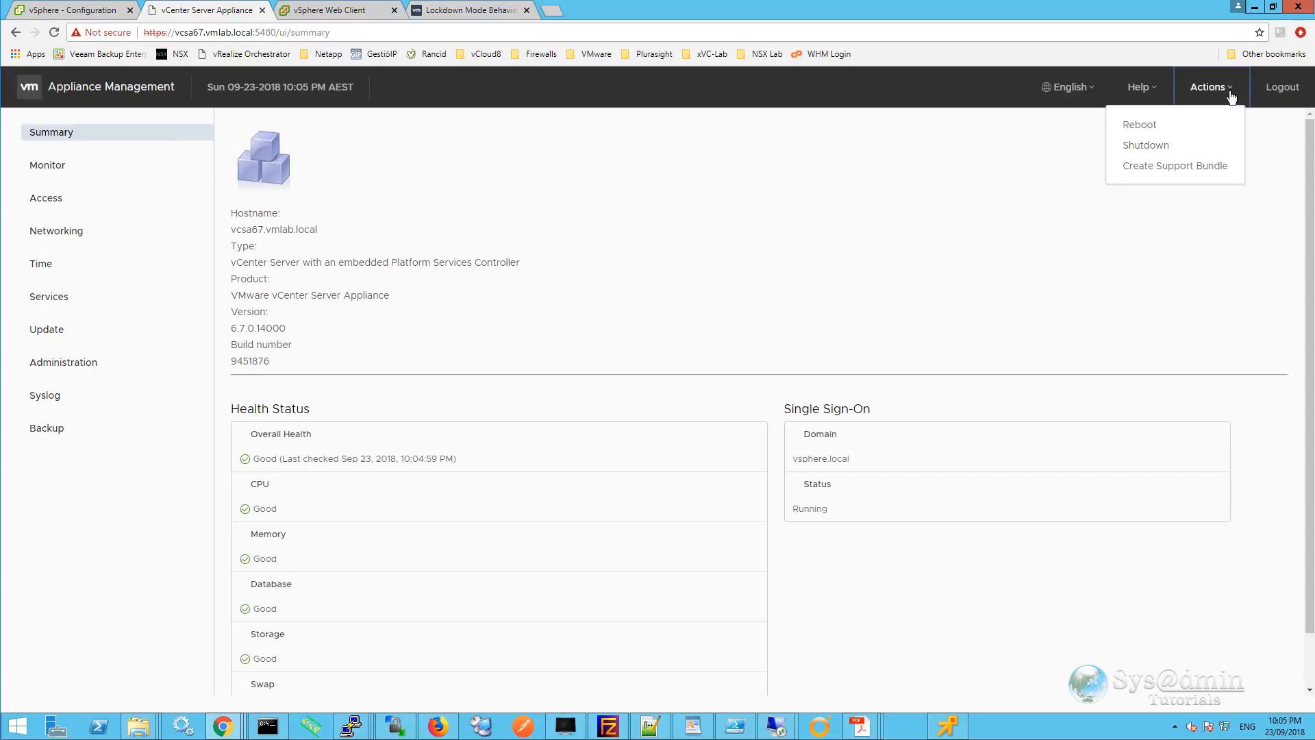
{"action": "left_click", "coordinate": [1136, 128]}
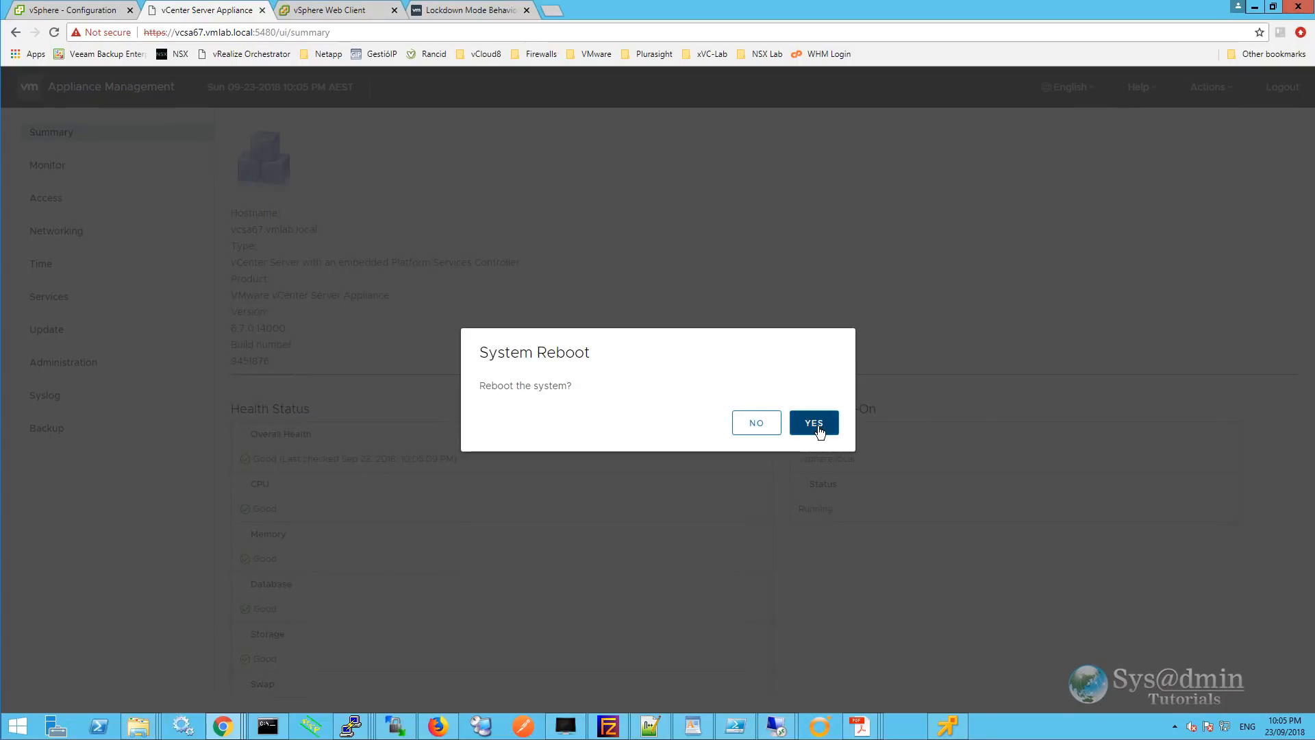
{"action": "left_click", "coordinate": [815, 423]}
{"action": "key", "text": "alt+Tab"}
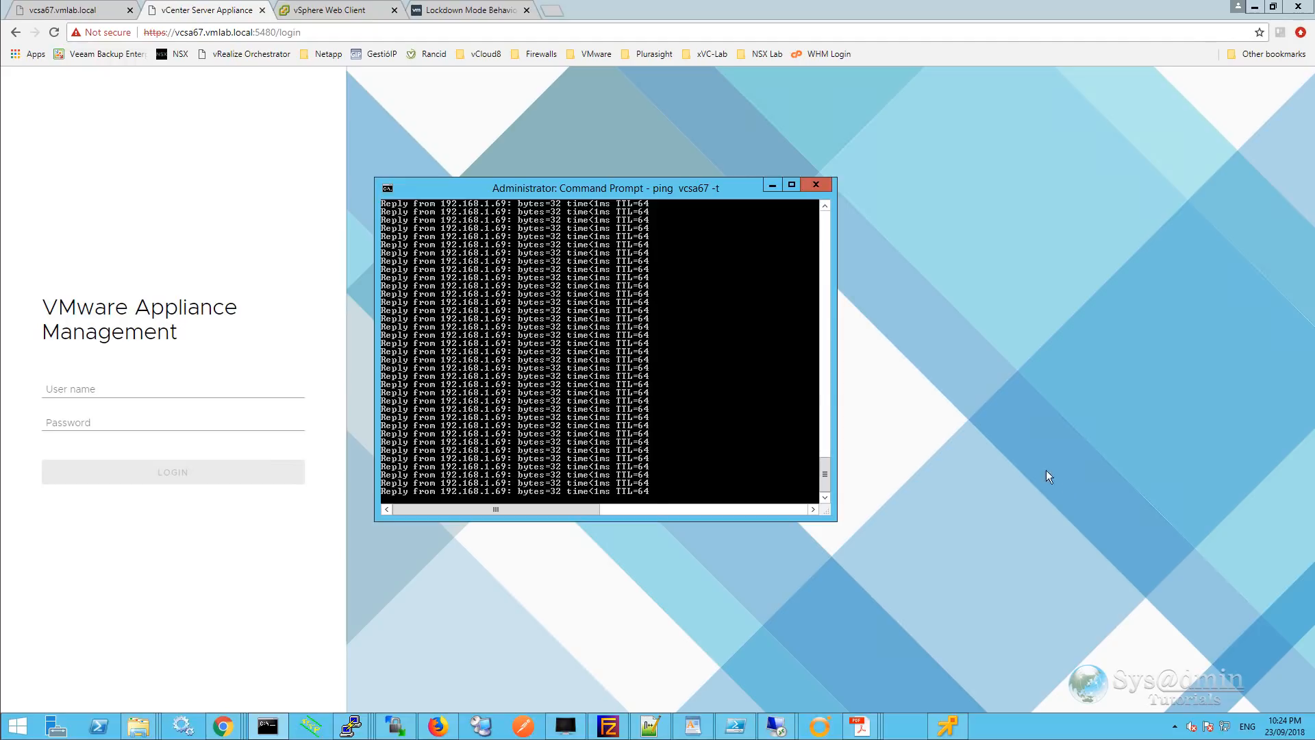
Refresh vmlab.local in ADUC, verify VCSA67 under Computers, then proceed to the vCenter SSO login.
{"action": "left_click", "coordinate": [772, 186]}
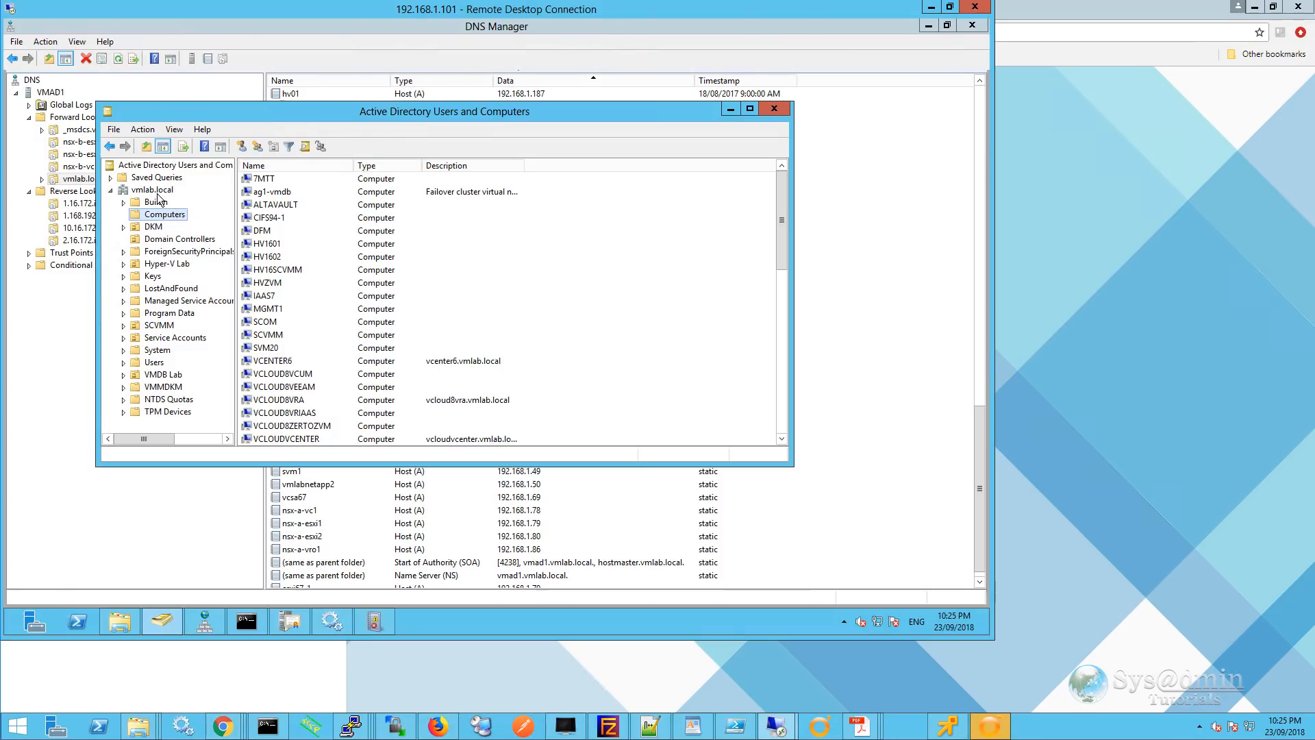
{"action": "right_click", "coordinate": [159, 195]}
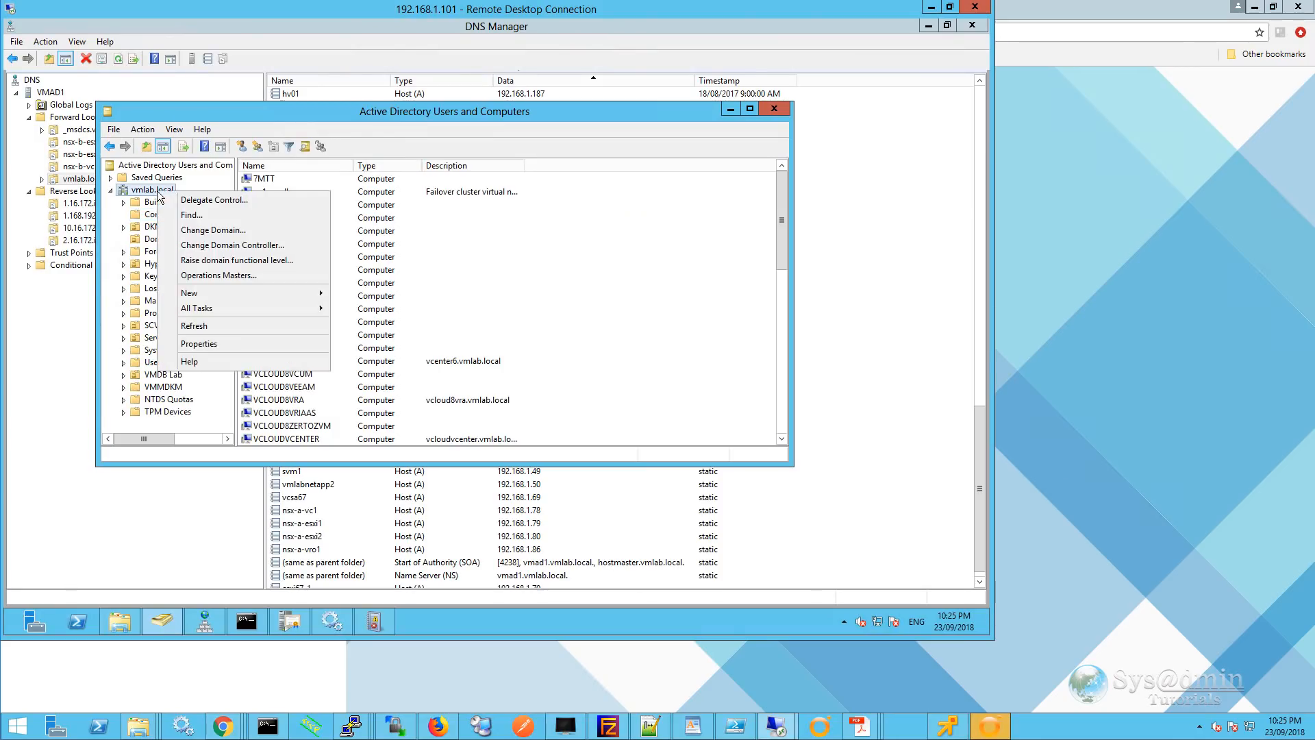
{"action": "left_click", "coordinate": [193, 326]}
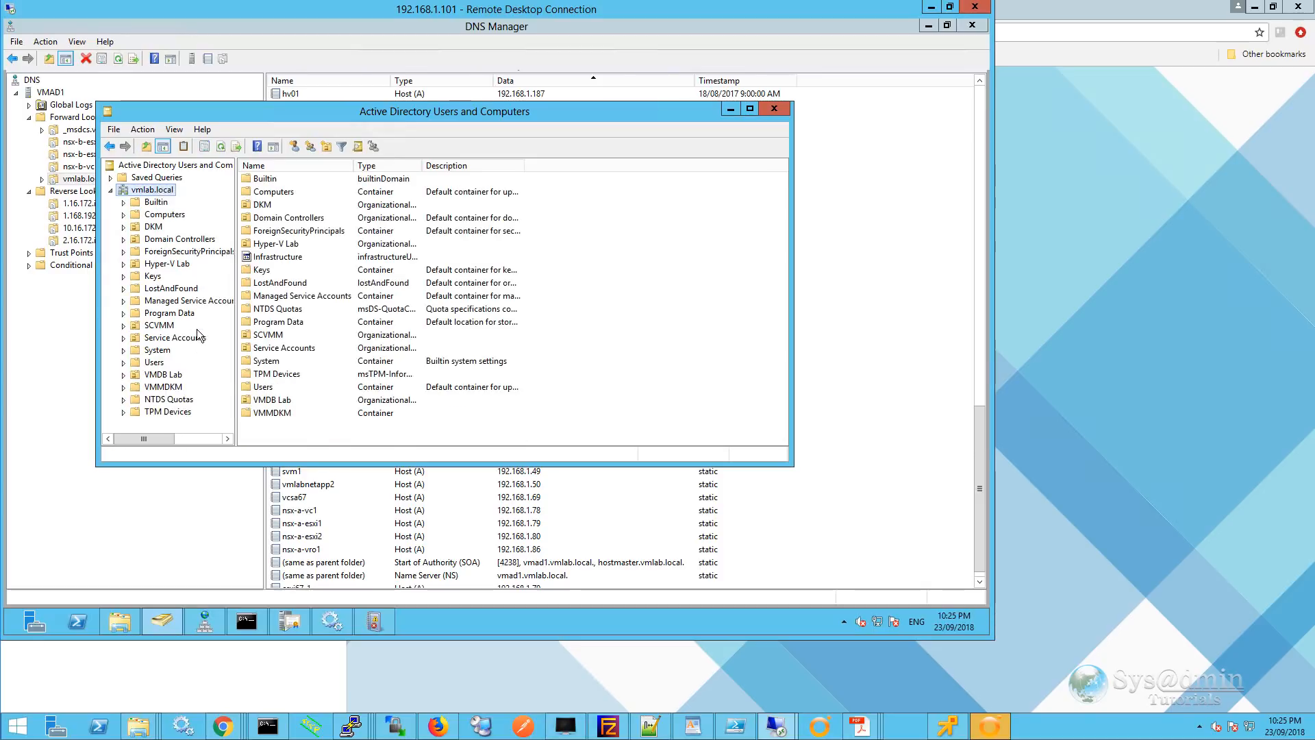
{"action": "left_click", "coordinate": [165, 214]}
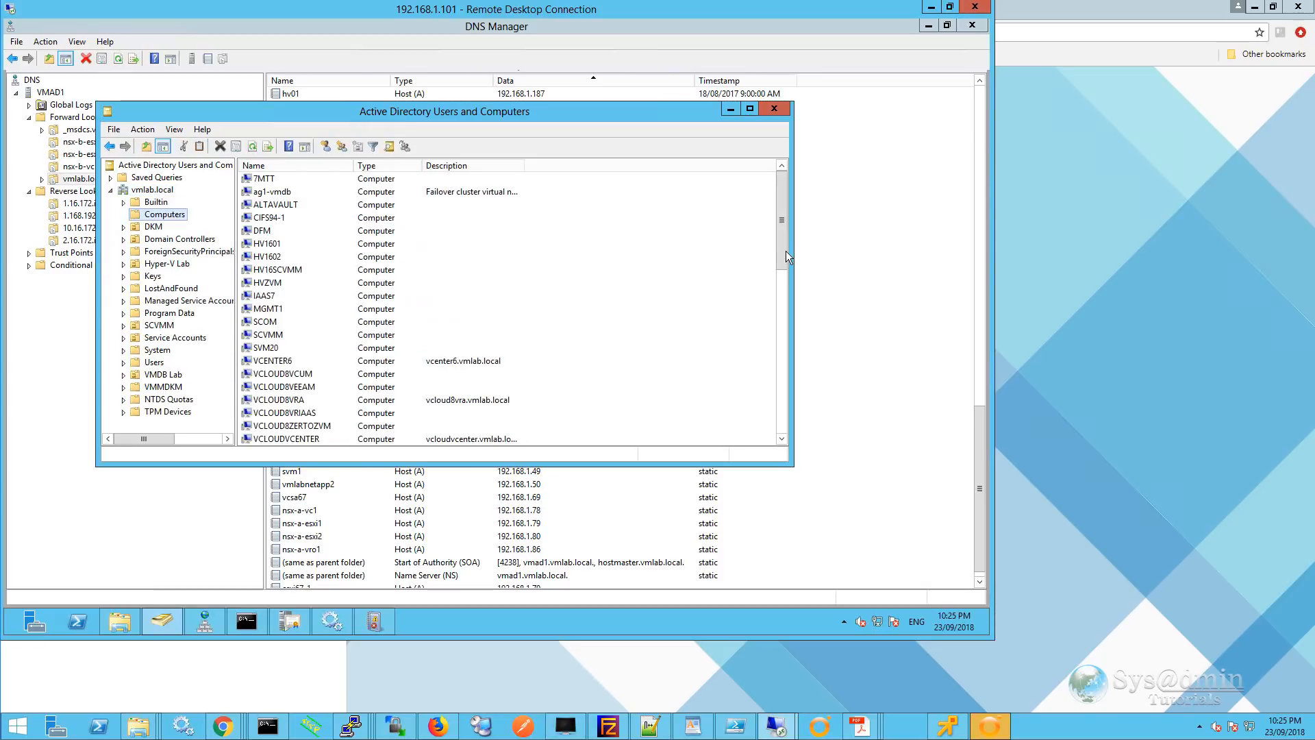
{"action": "left_click_drag", "start_coordinate": [785, 244], "coordinate": [784, 277]}
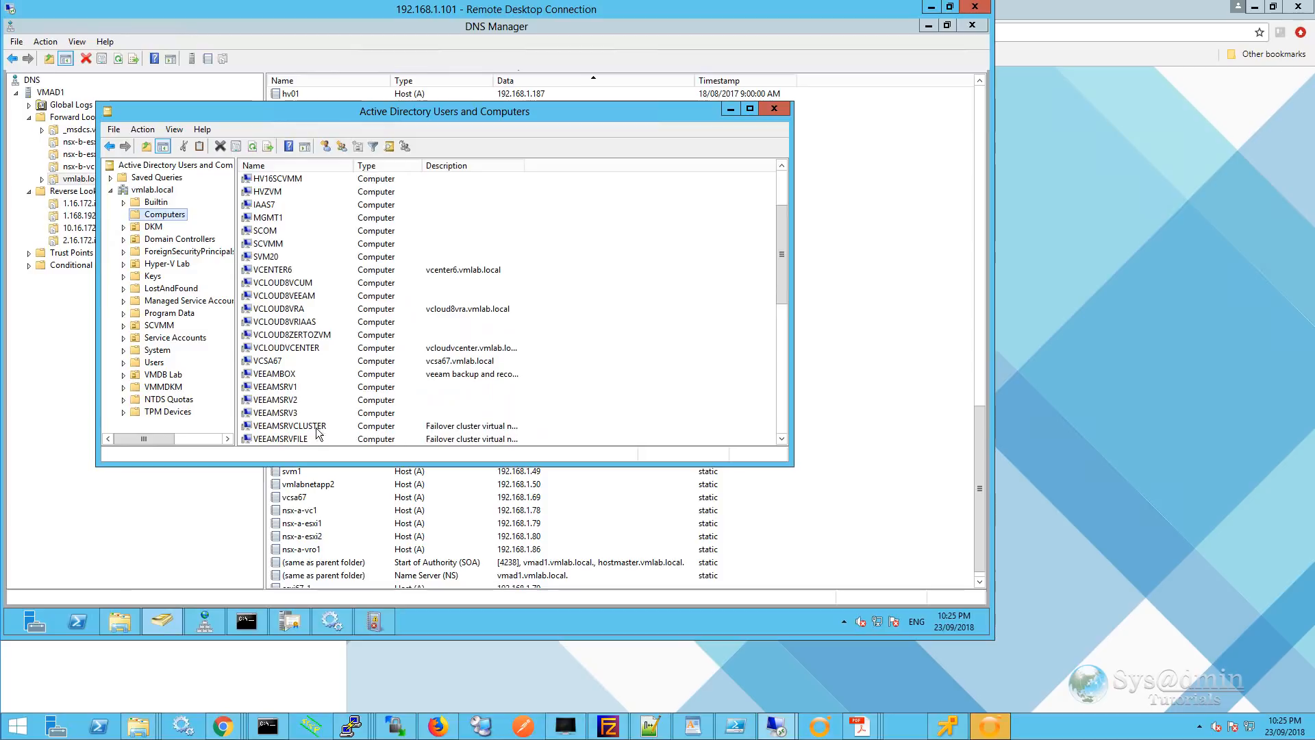
{"action": "left_click", "coordinate": [316, 361]}
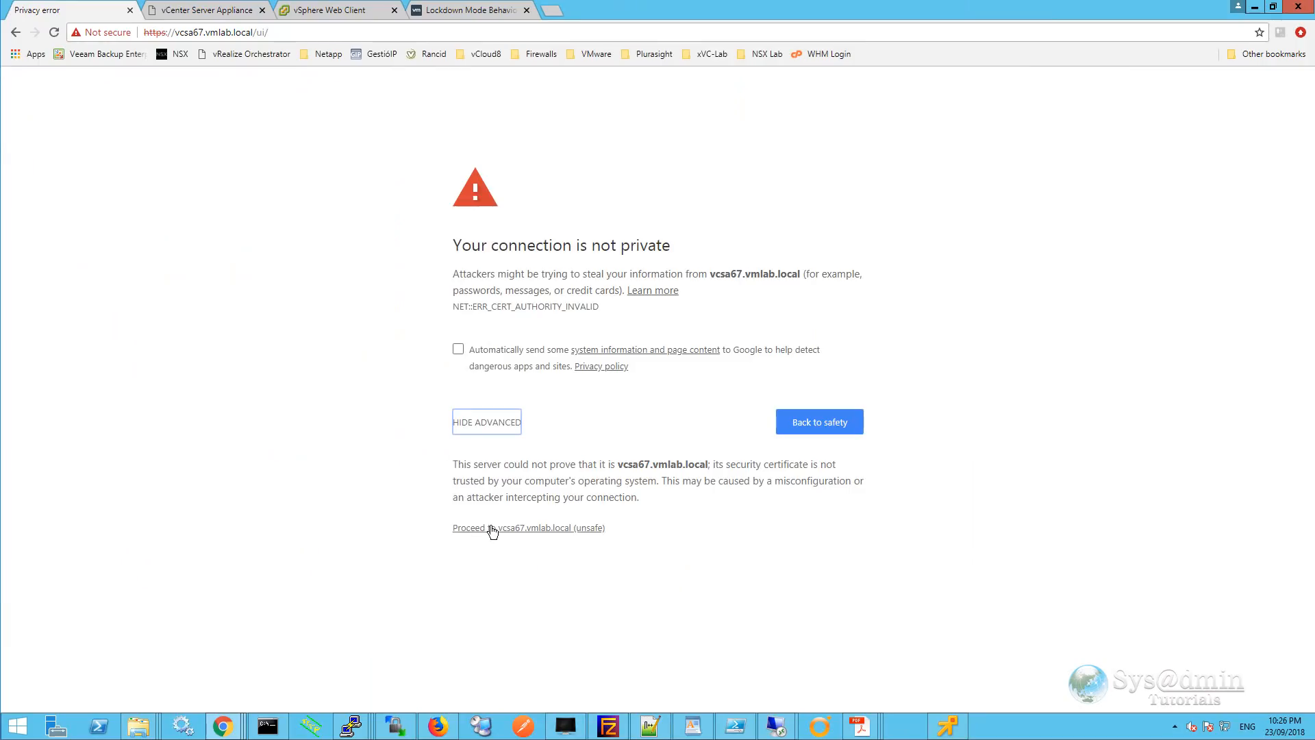
{"action": "left_click", "coordinate": [491, 528]}
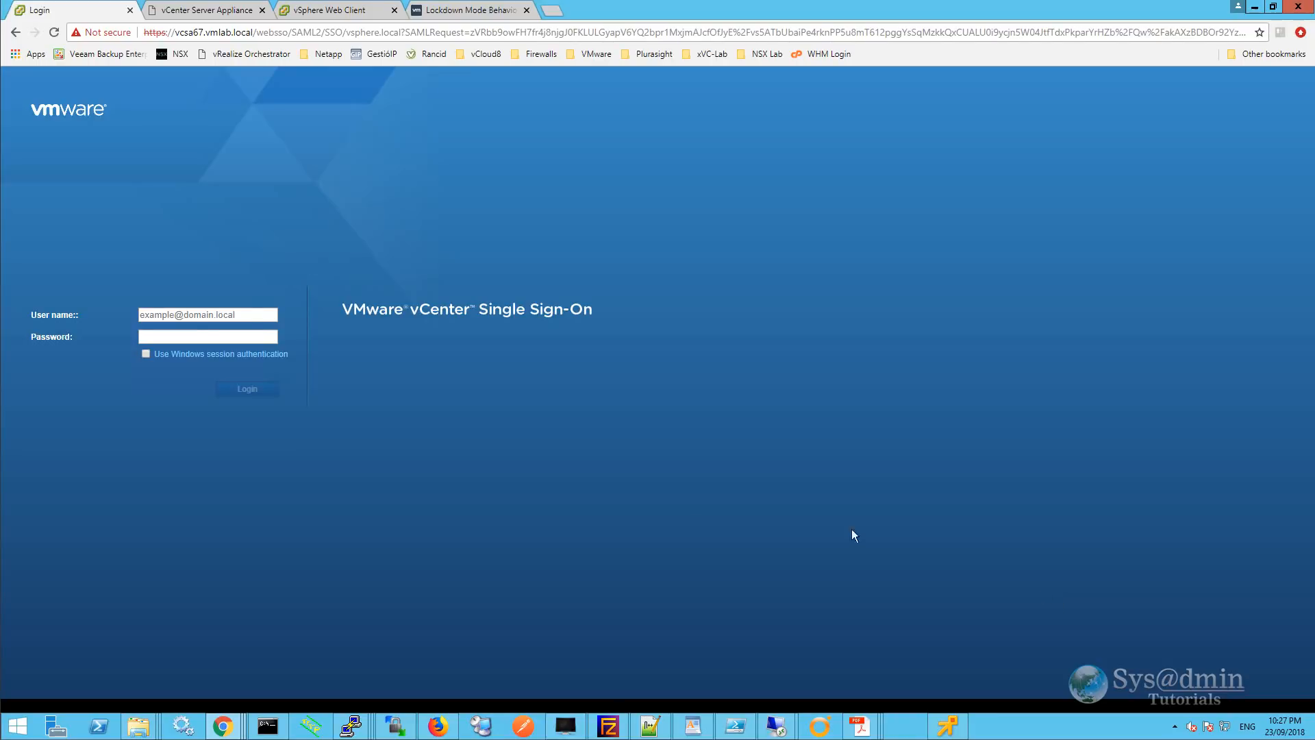
Sign in as the administrator and add VMLAB.LOCAL as an Active Directory identity source.
{"action": "type", "text": "Password123!"}
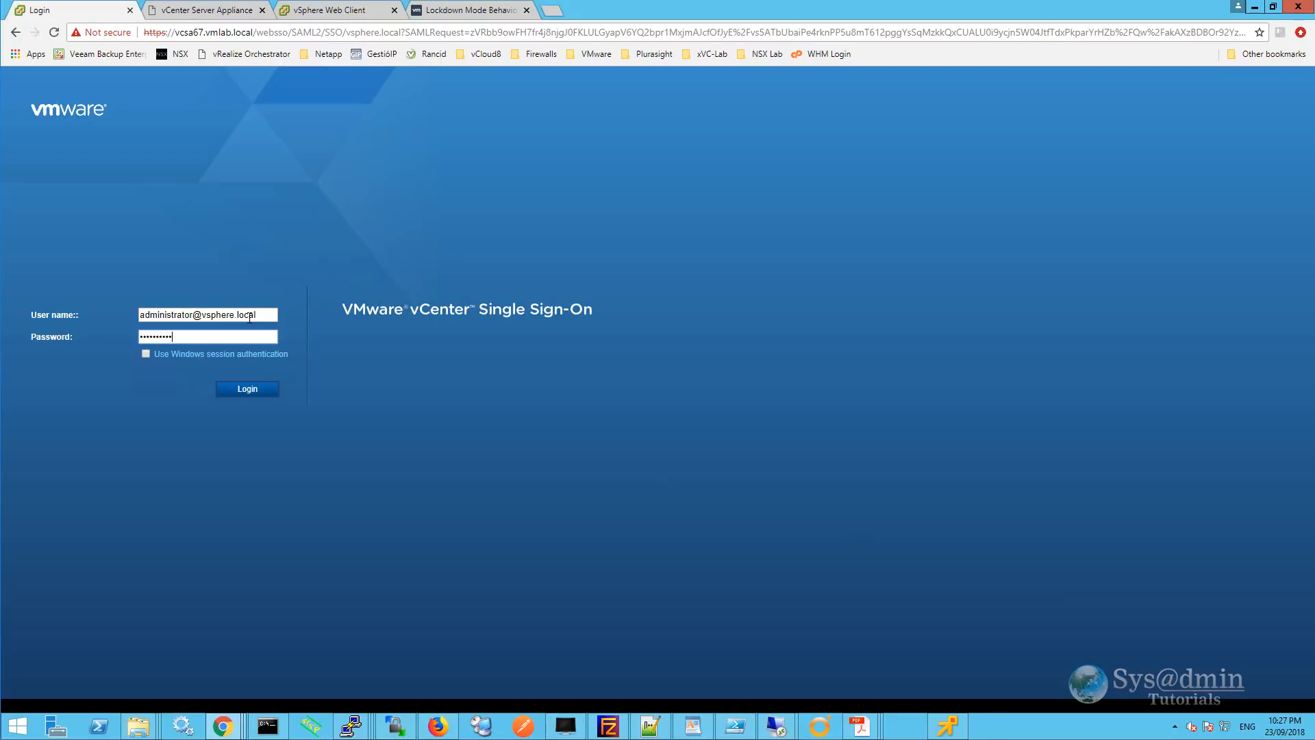
{"action": "key", "text": "Return"}
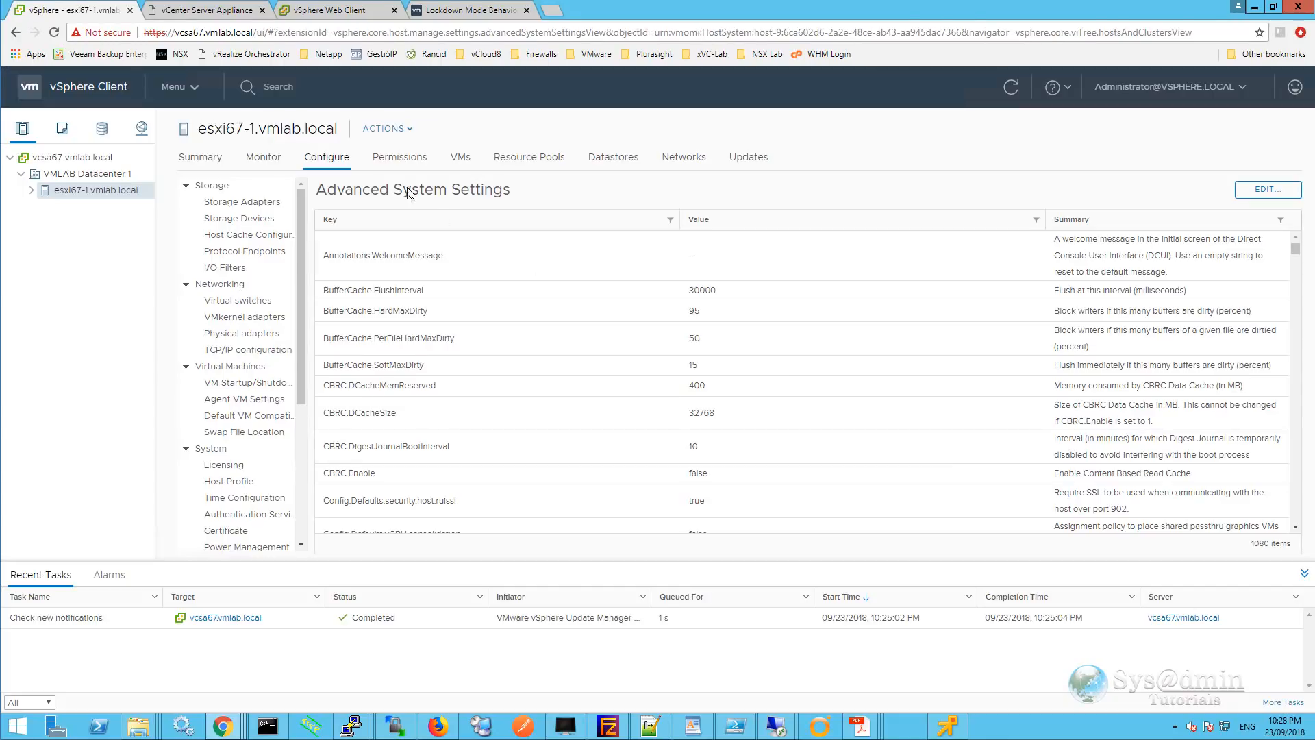
{"action": "left_click", "coordinate": [176, 87]}
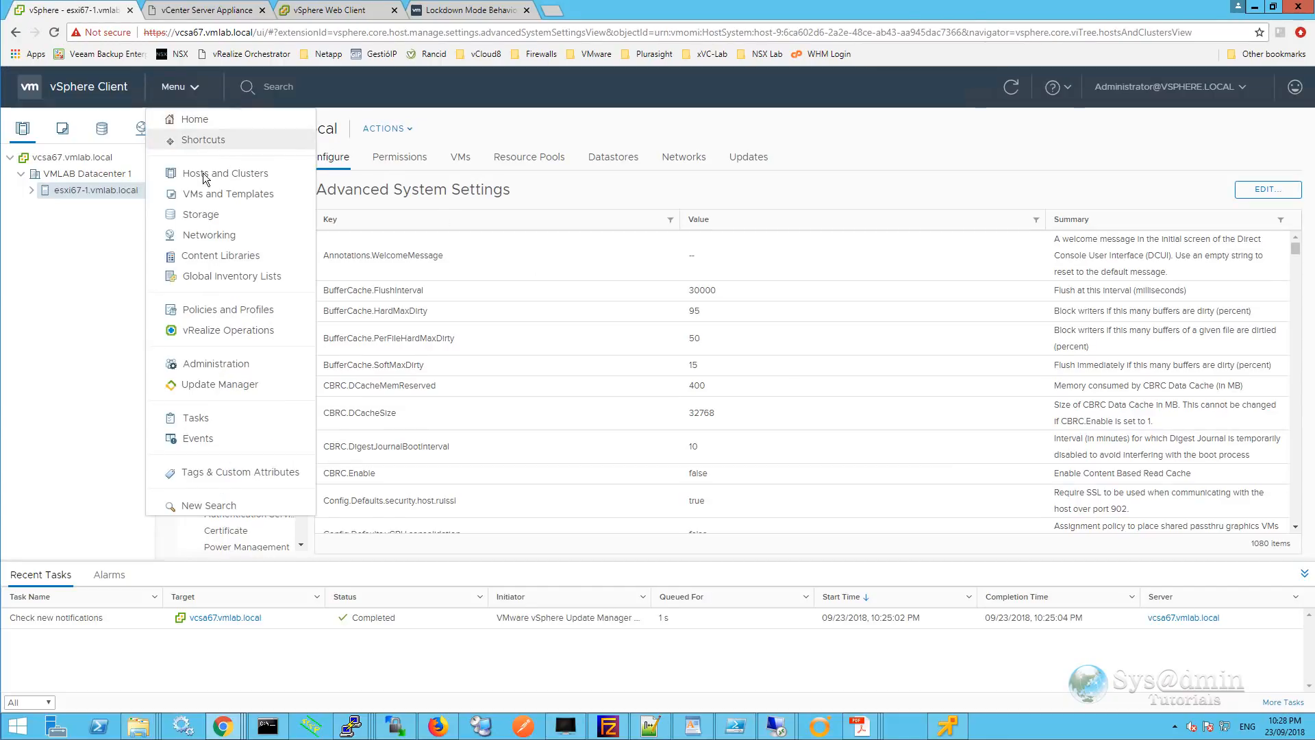
{"action": "left_click", "coordinate": [237, 364]}
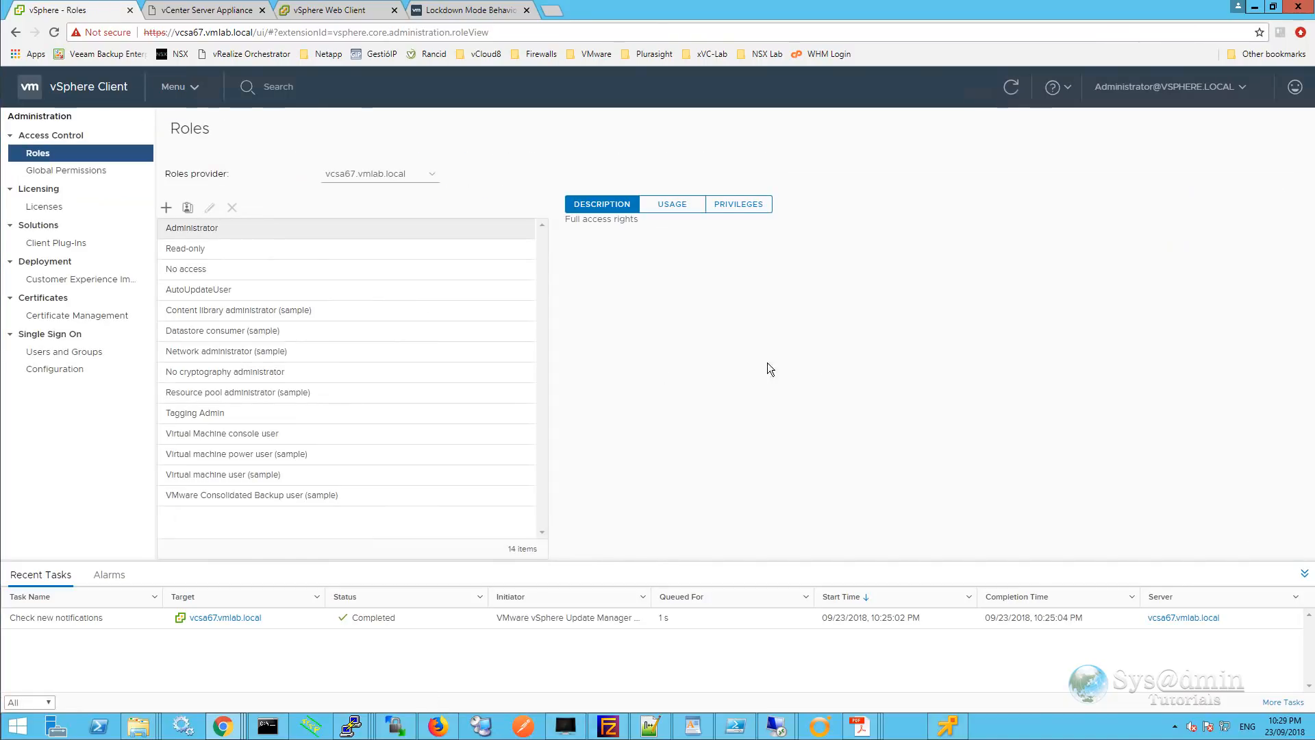
{"action": "left_click", "coordinate": [54, 370]}
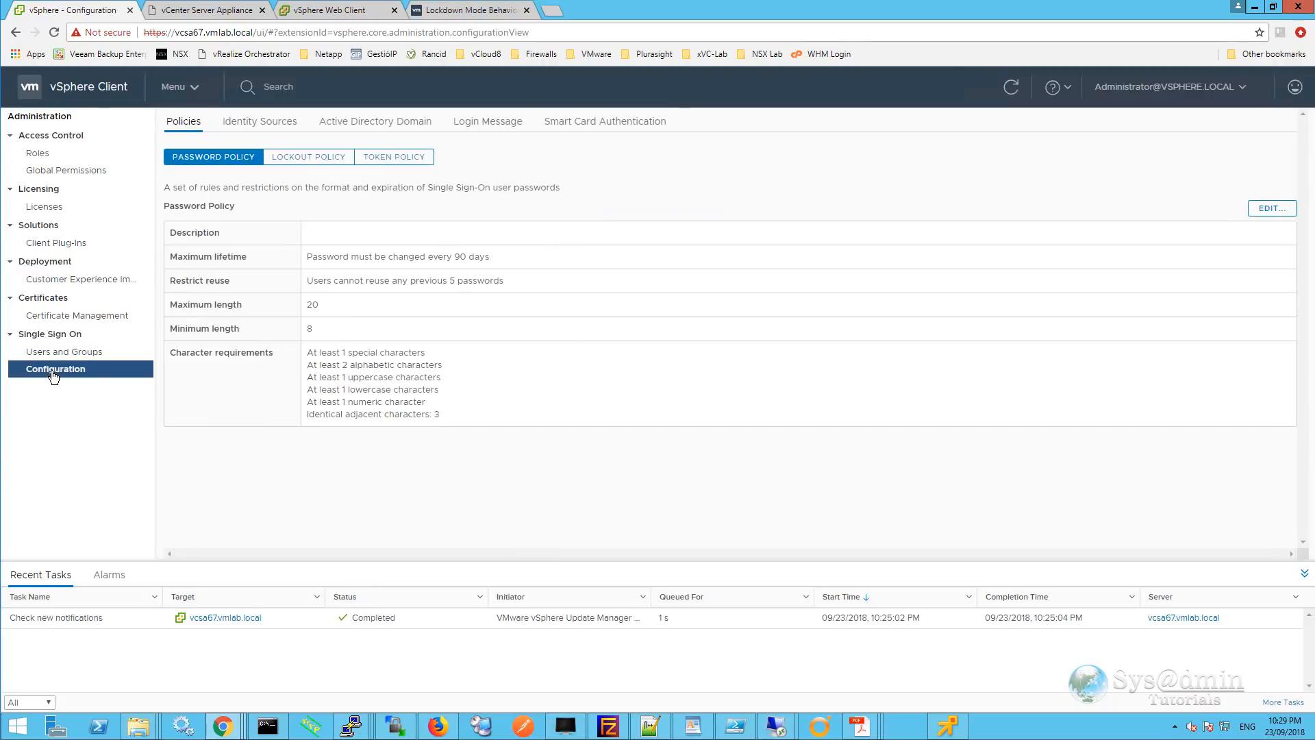
{"action": "left_click", "coordinate": [271, 127]}
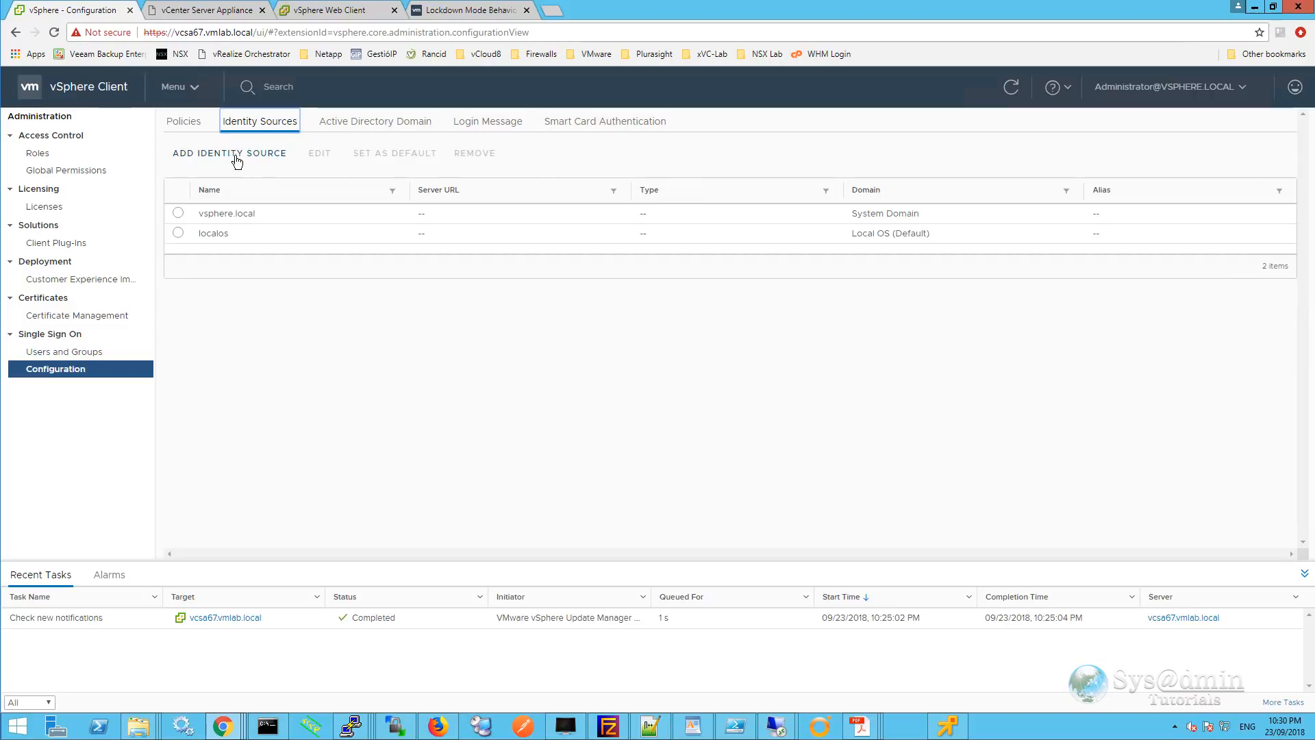
{"action": "left_click", "coordinate": [257, 154]}
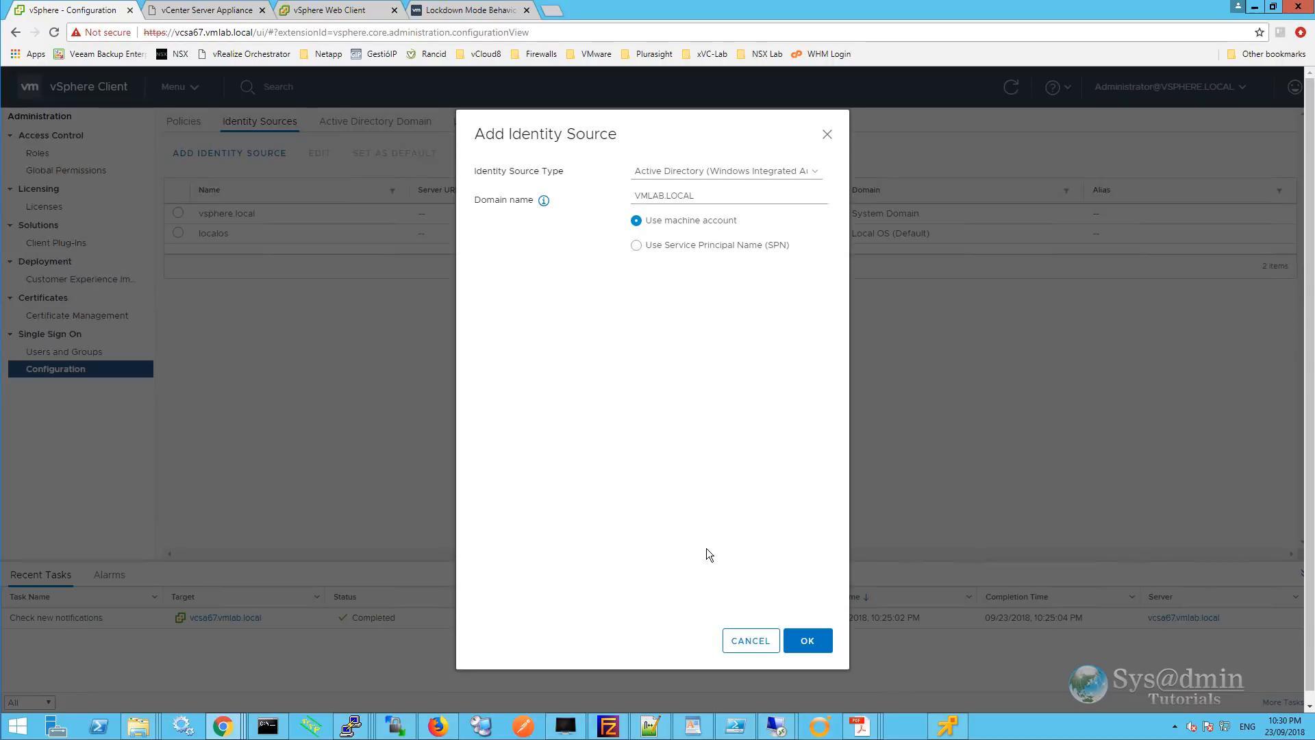
{"action": "left_click", "coordinate": [810, 643]}
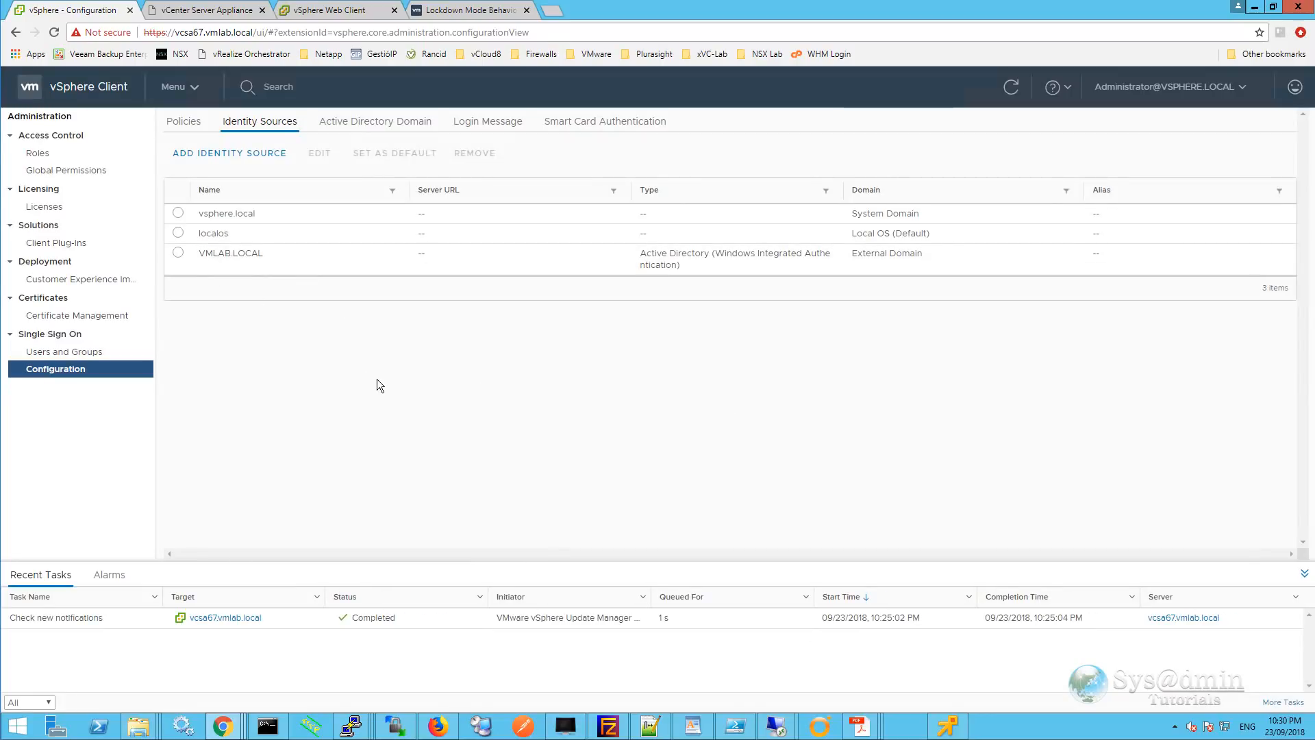
Add the vmlab.local Domain Admins group as a member of the SSO Administrators group.
{"action": "left_click", "coordinate": [56, 355]}
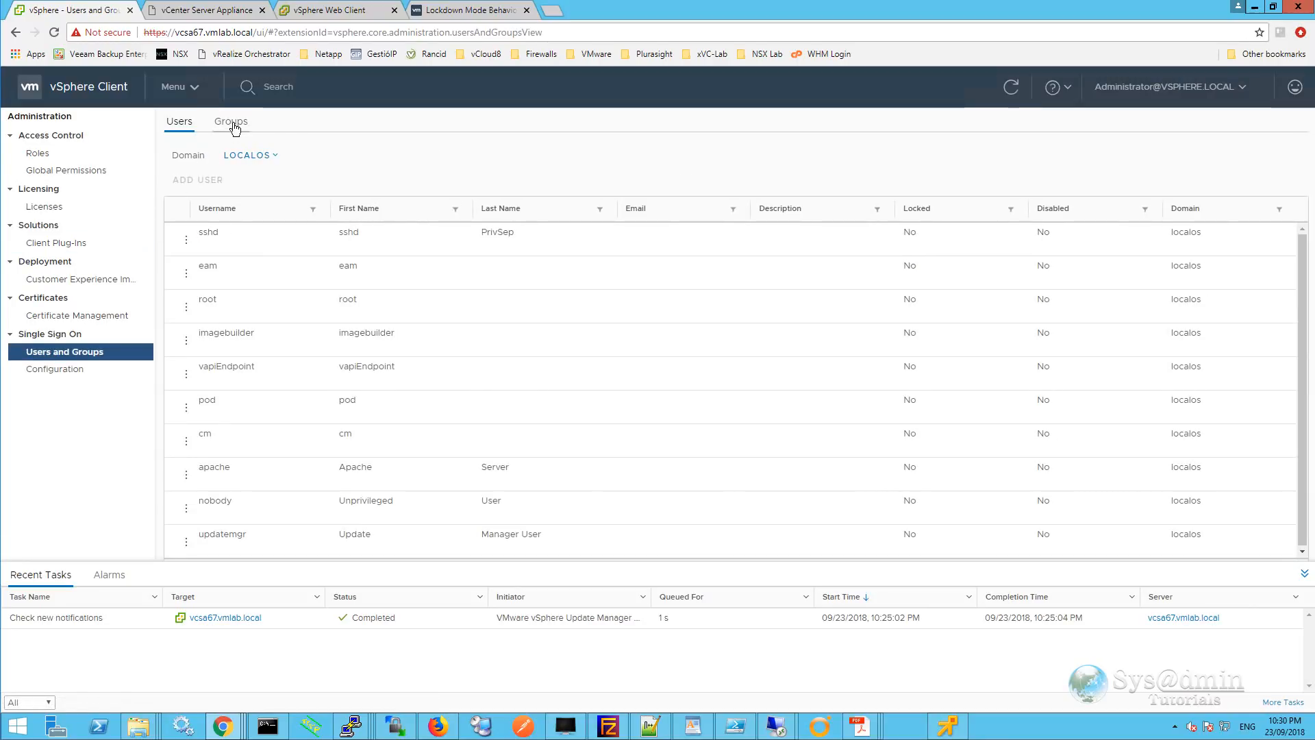
{"action": "left_click", "coordinate": [231, 122]}
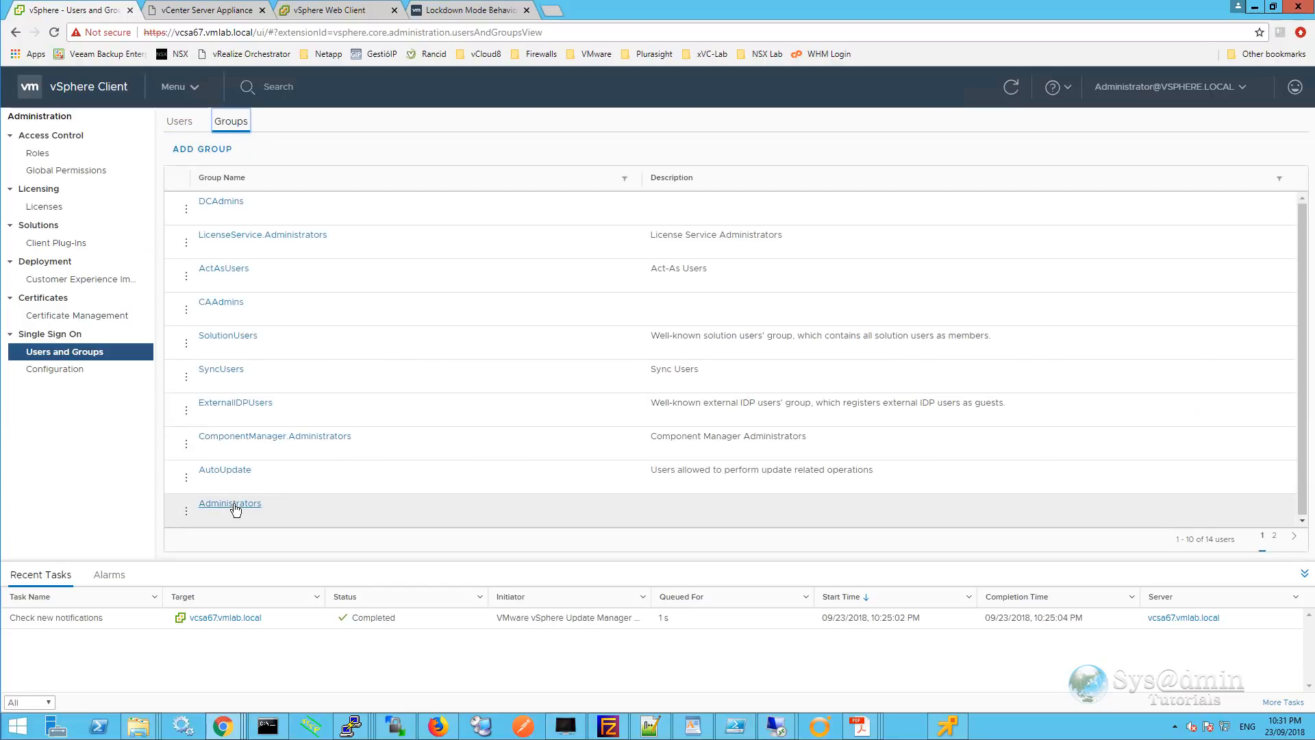
{"action": "left_click", "coordinate": [230, 504]}
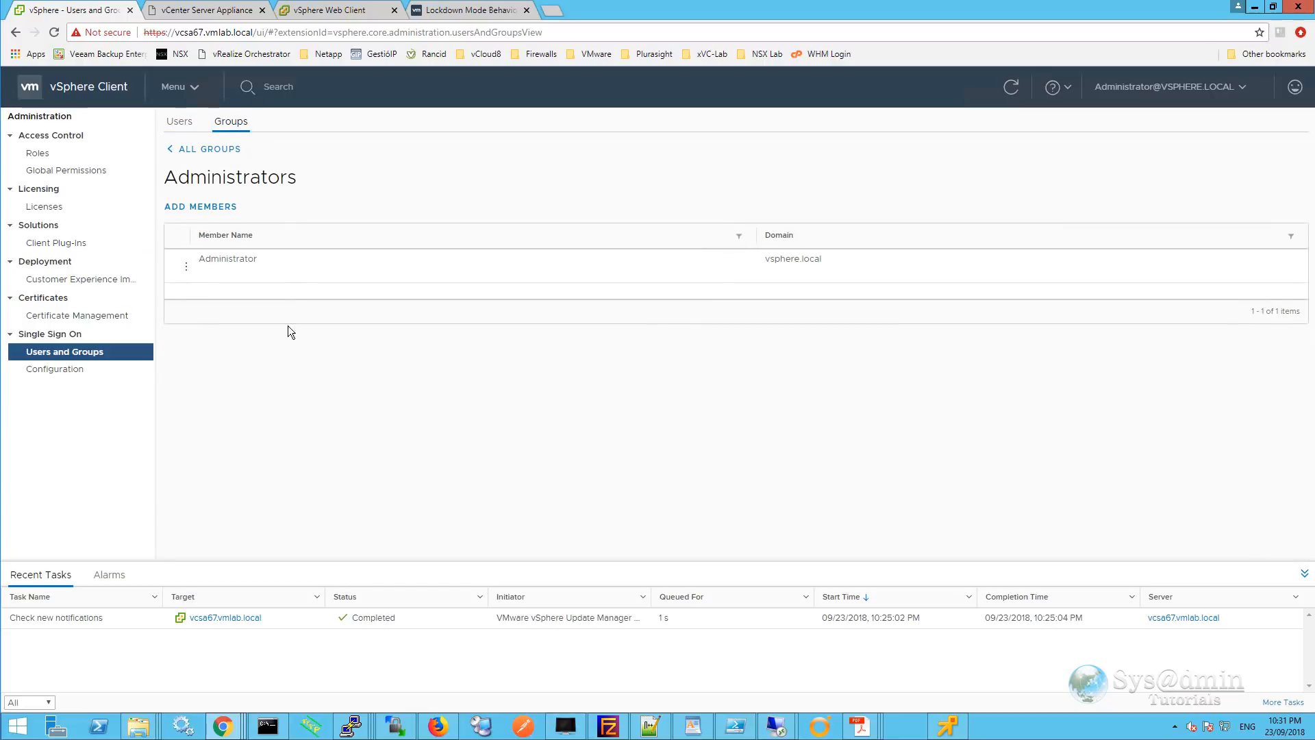
{"action": "left_click", "coordinate": [213, 206]}
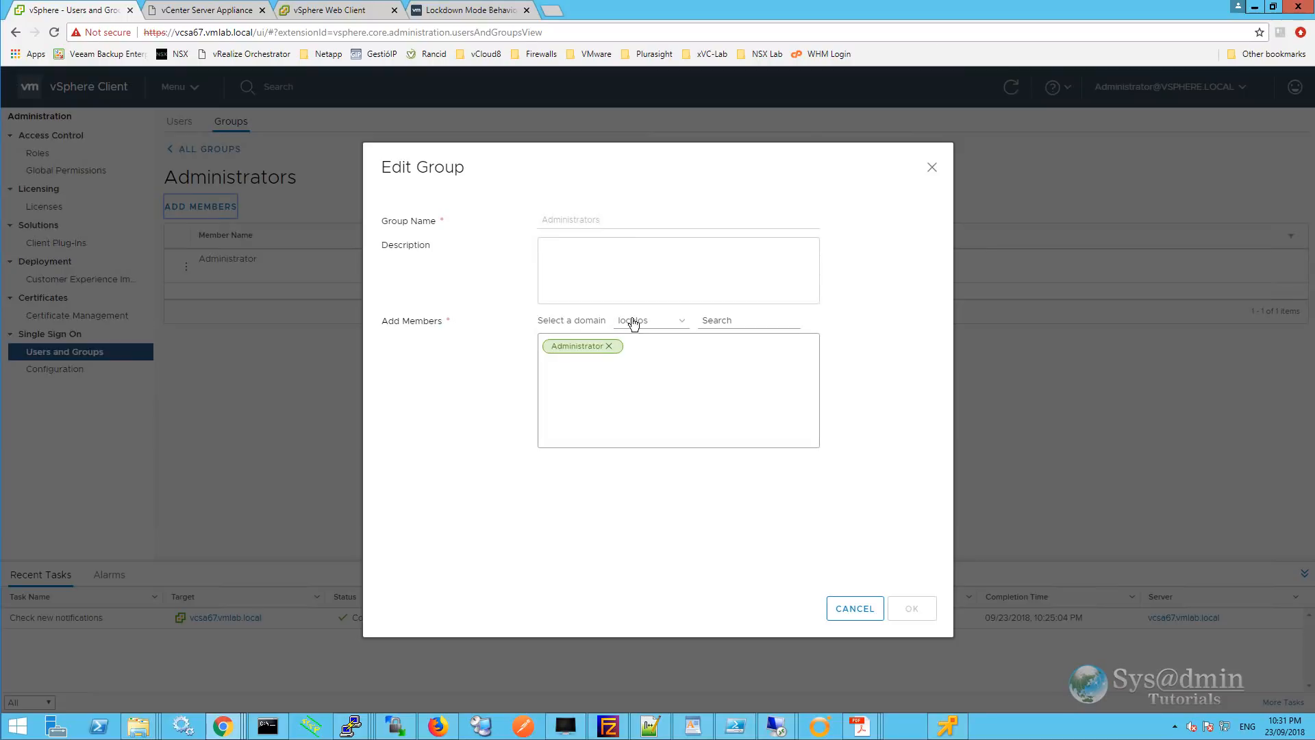
{"action": "left_click", "coordinate": [685, 325]}
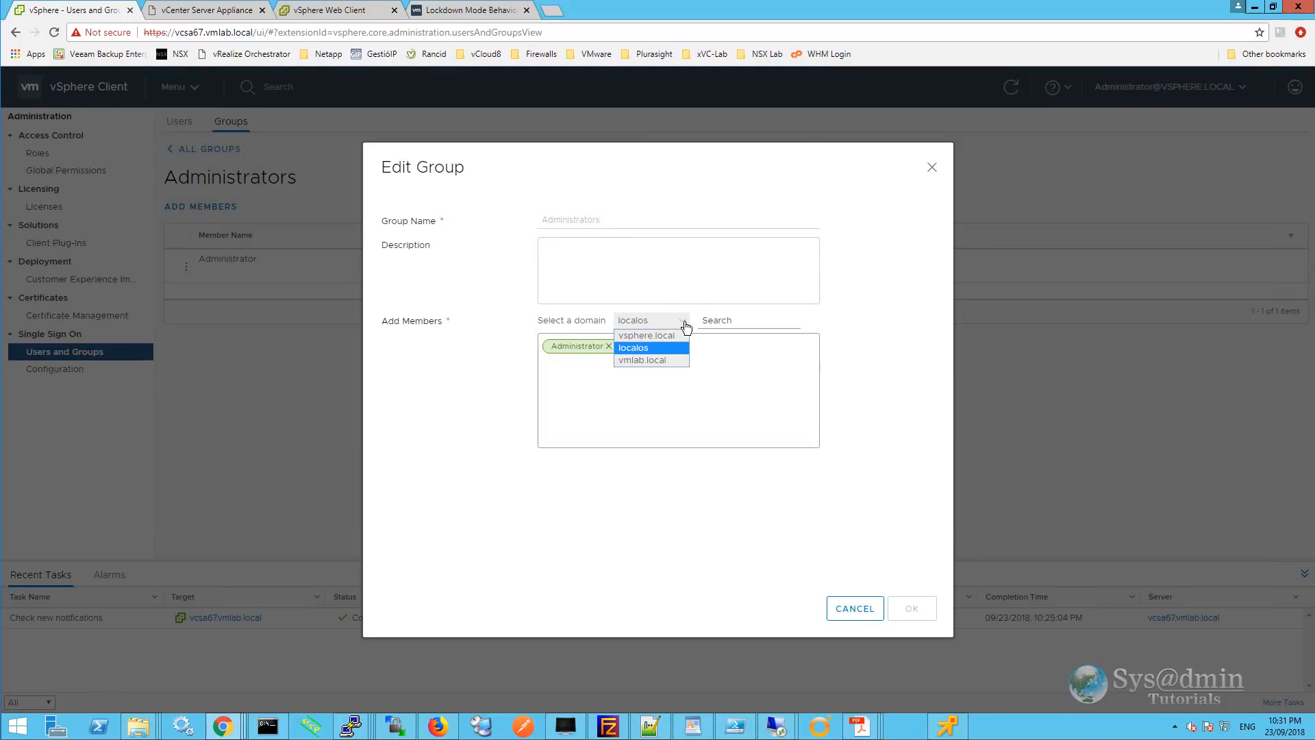
{"action": "left_click", "coordinate": [663, 360]}
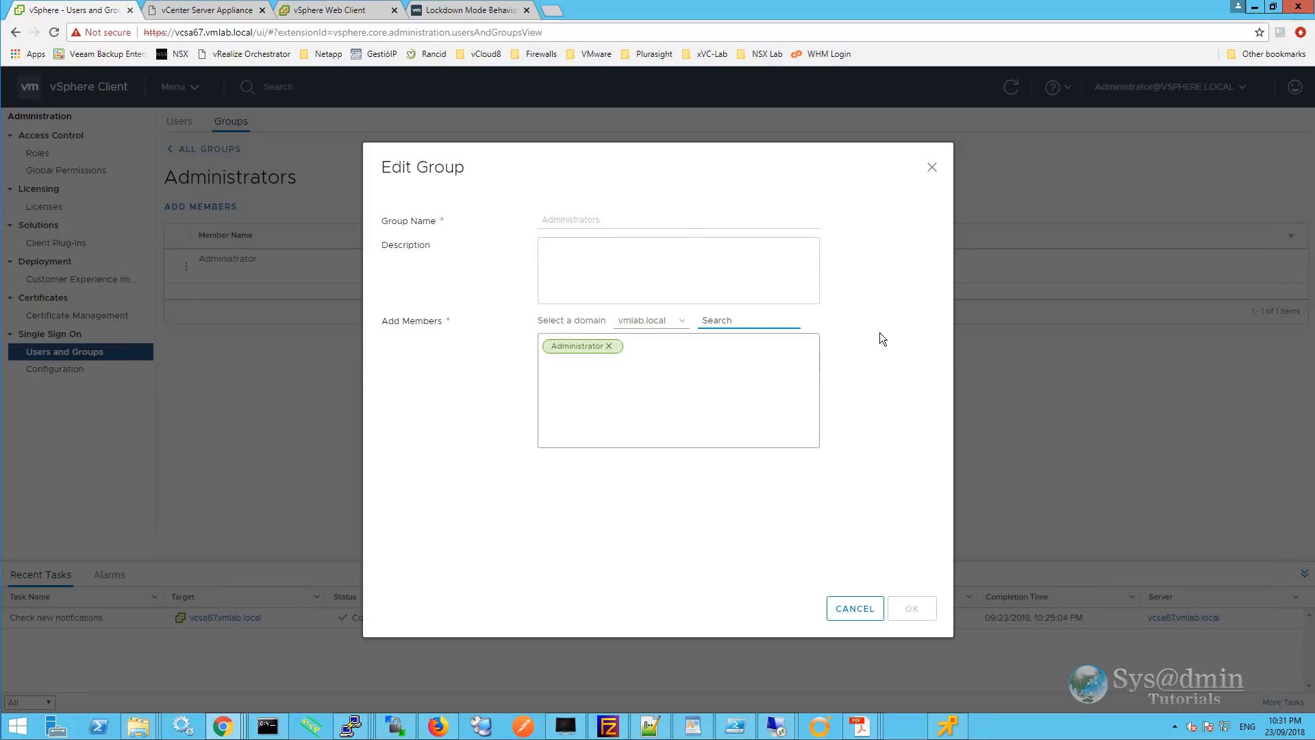
{"action": "type", "text": "Domain Admins"}
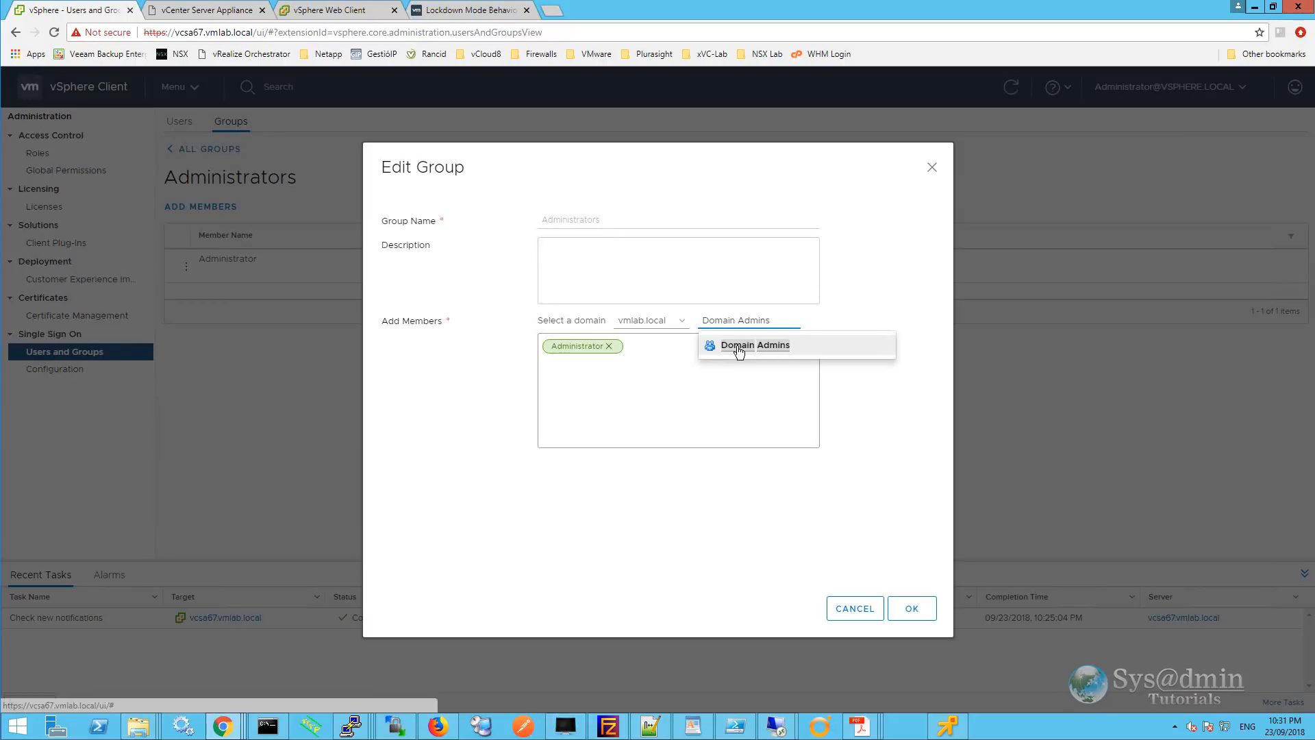
{"action": "left_click", "coordinate": [738, 346]}
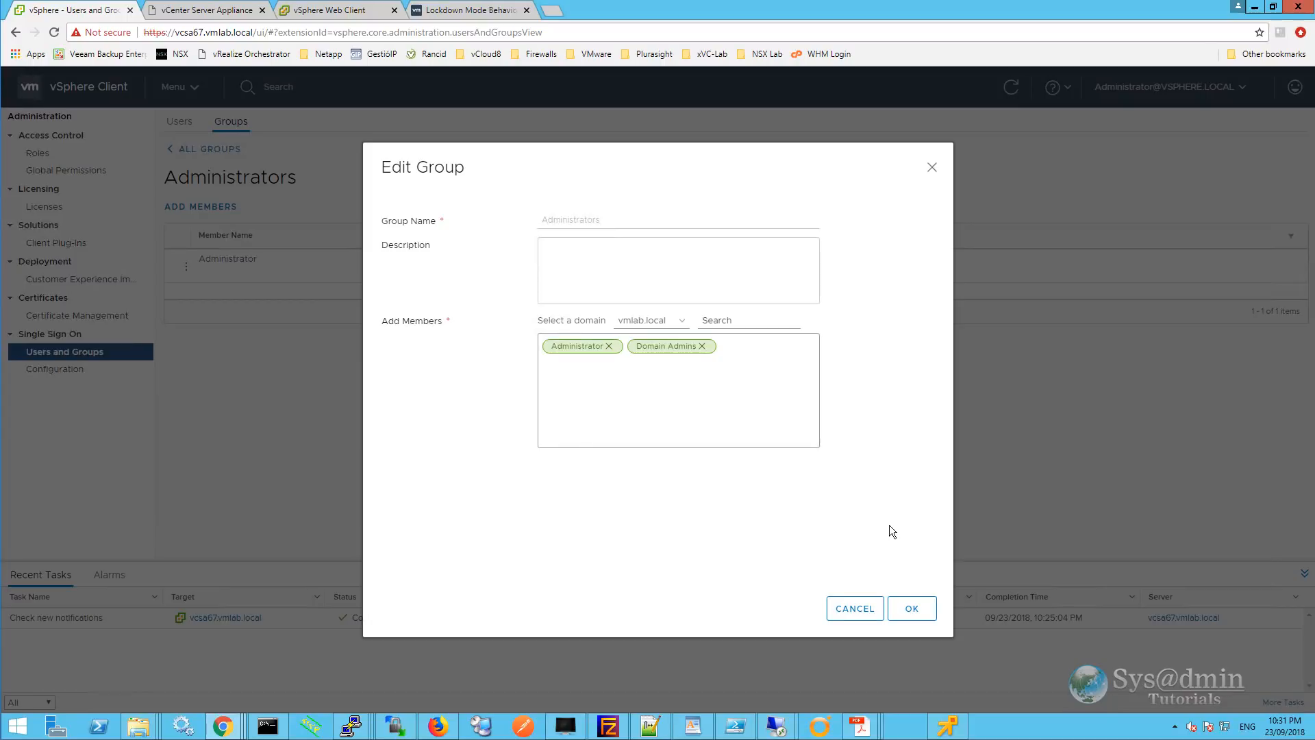
{"action": "left_click", "coordinate": [912, 610]}
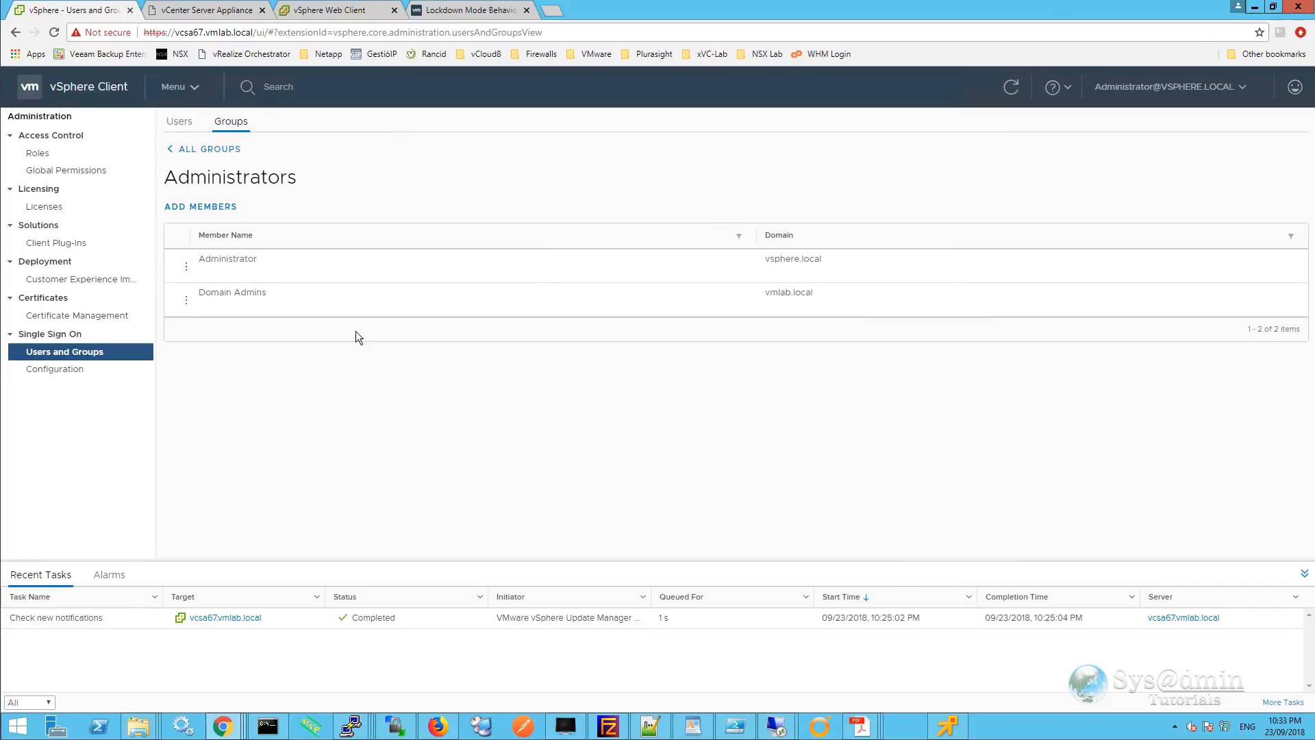
Open the Permissions view of vCenter vcsa67.vmlab.local in Hosts and Clusters.
{"action": "left_click", "coordinate": [77, 171]}
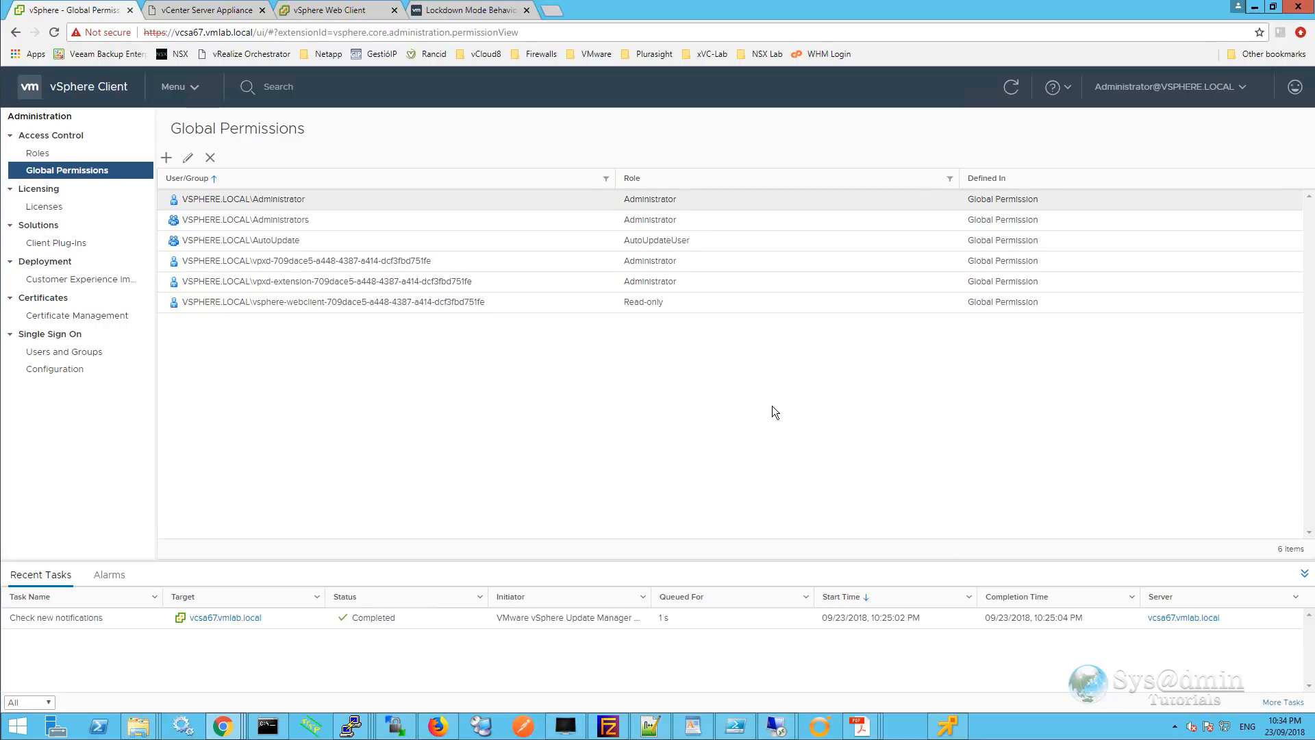
{"action": "left_click", "coordinate": [200, 88]}
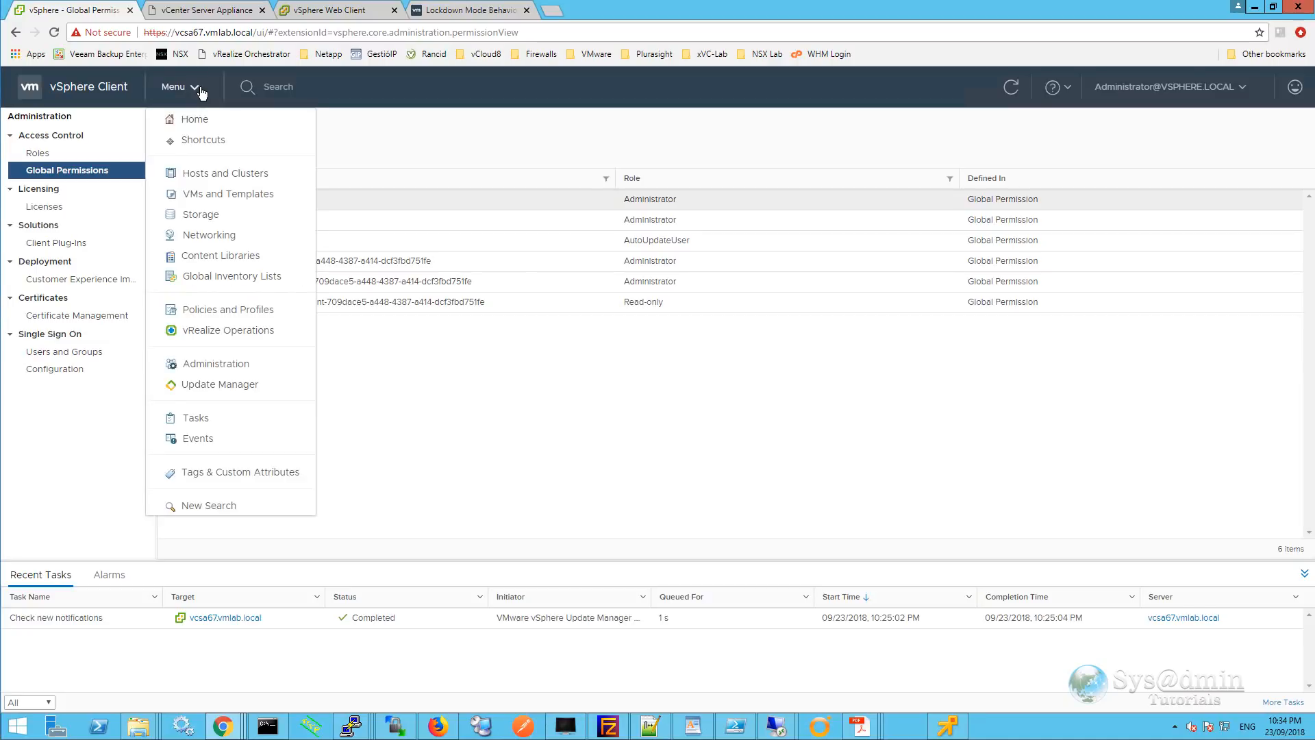
{"action": "left_click", "coordinate": [214, 175]}
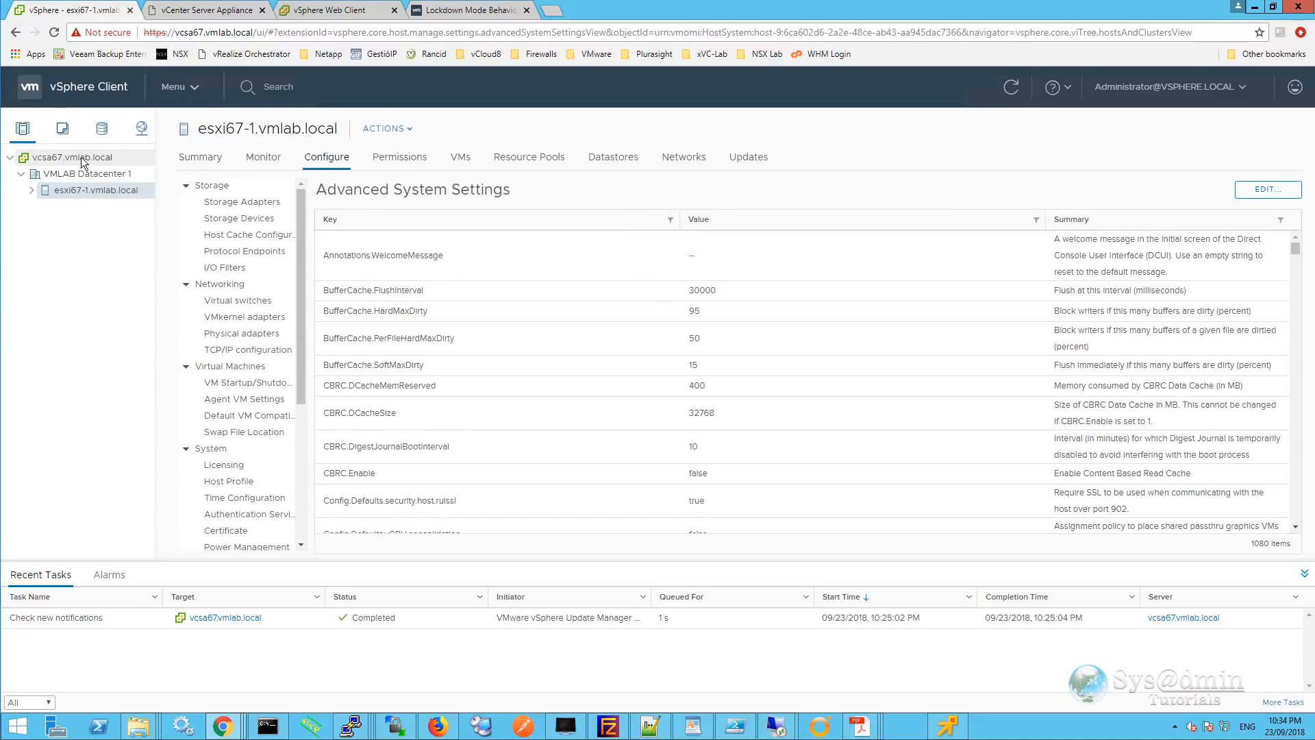
{"action": "left_click", "coordinate": [94, 160]}
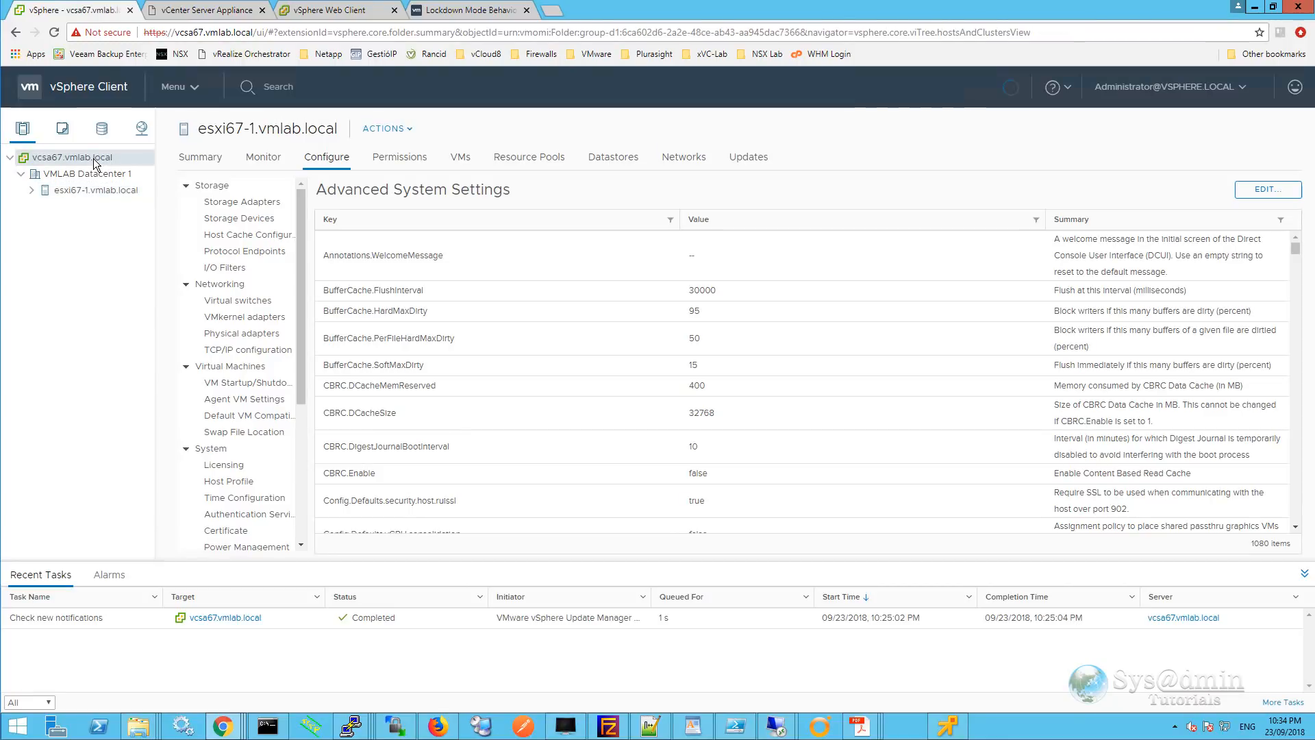
{"action": "left_click", "coordinate": [414, 162]}
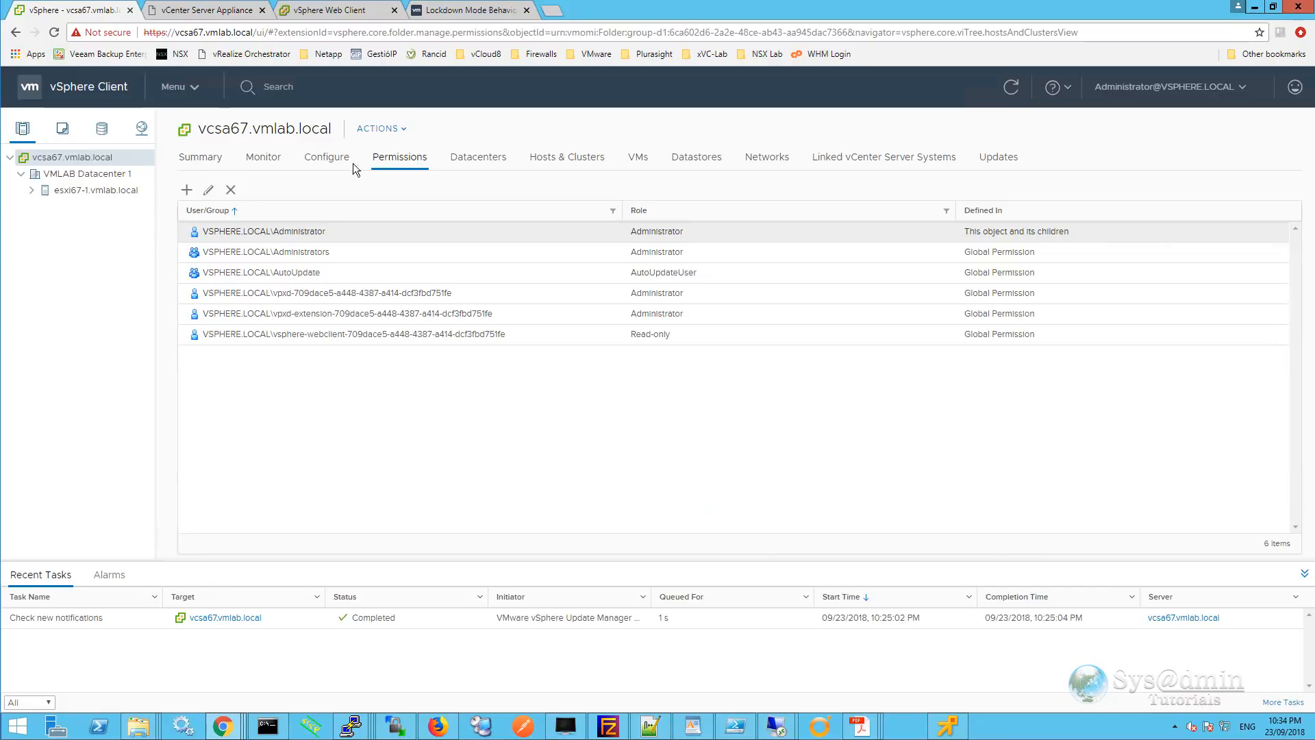
Add a permission granting vmlab.local Domain Admins the Administrator role, propagated to children.
{"action": "left_click", "coordinate": [186, 192]}
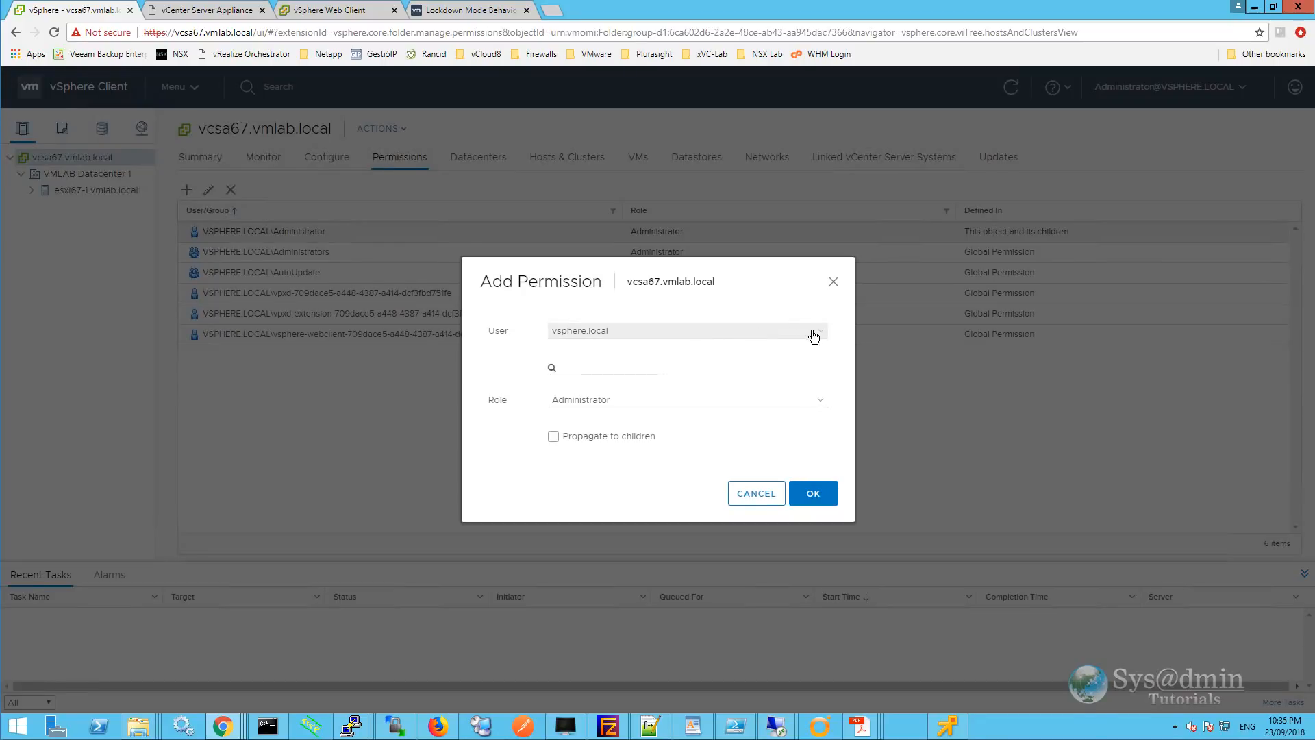
{"action": "left_click", "coordinate": [824, 337]}
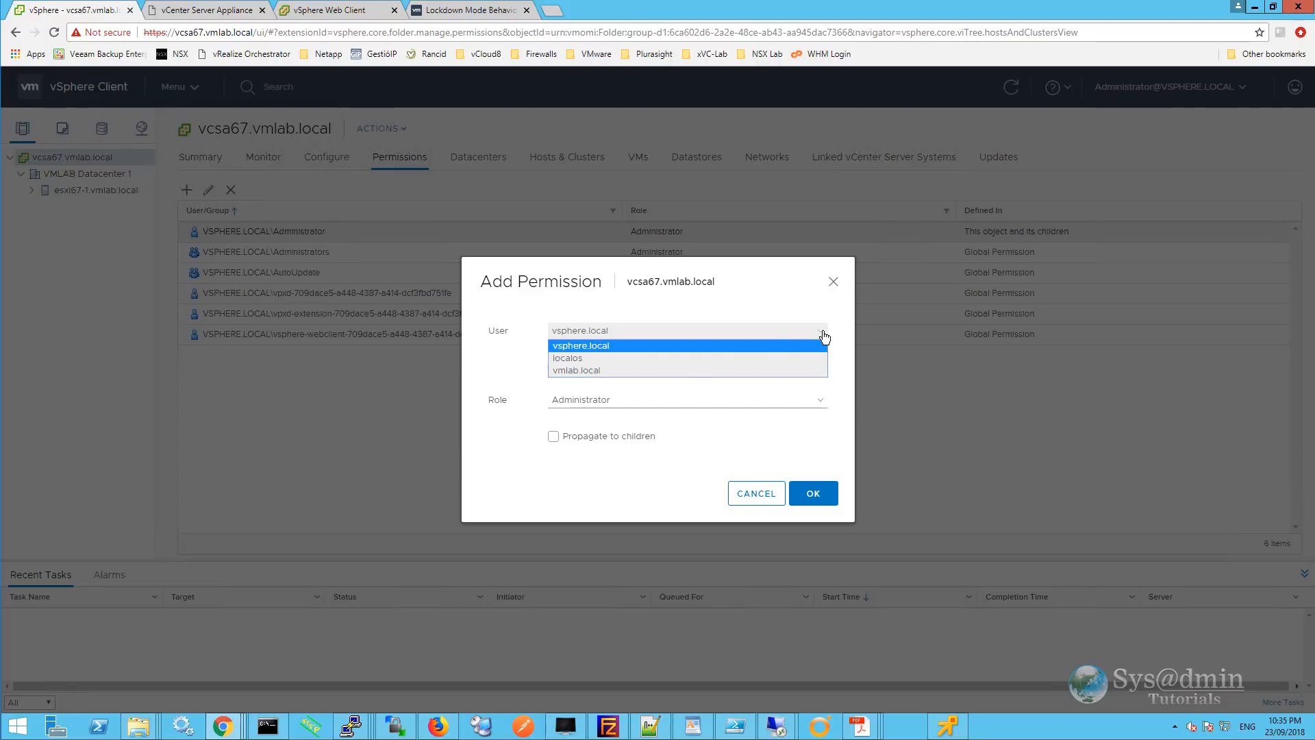
{"action": "left_click", "coordinate": [598, 370]}
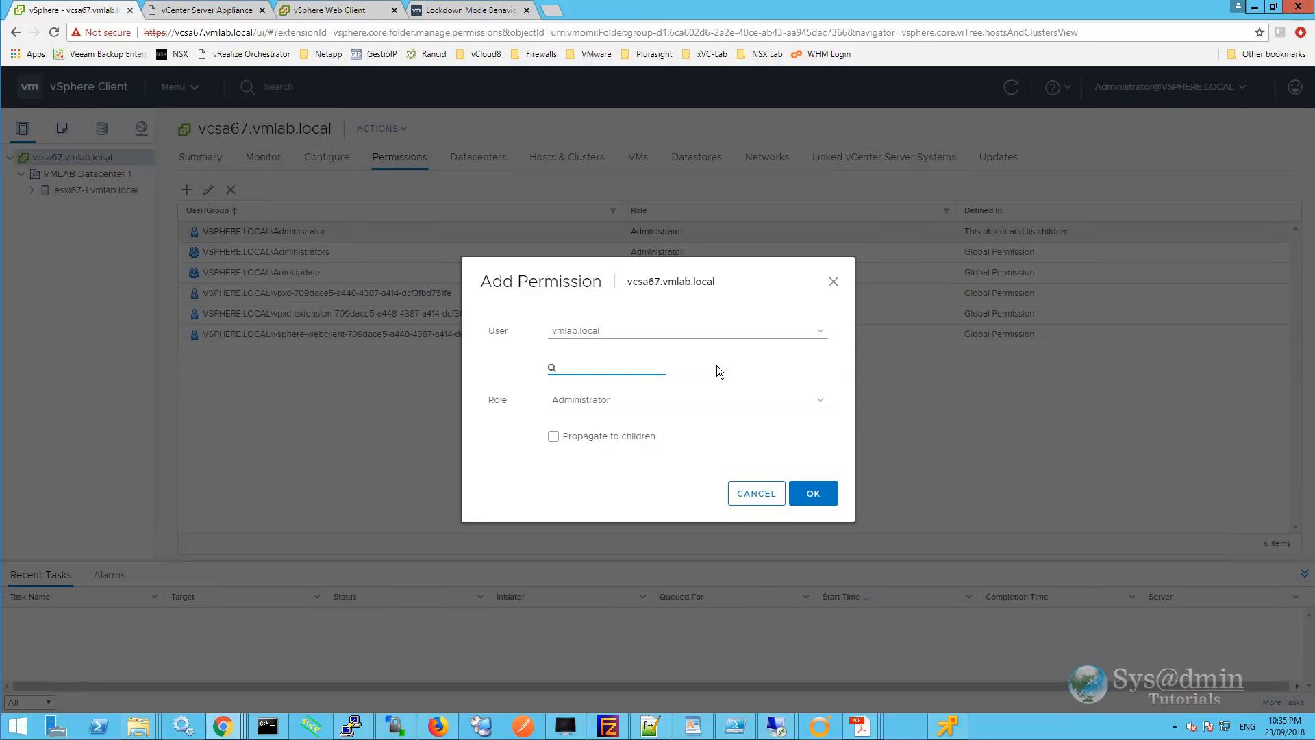
{"action": "type", "text": "domain admins"}
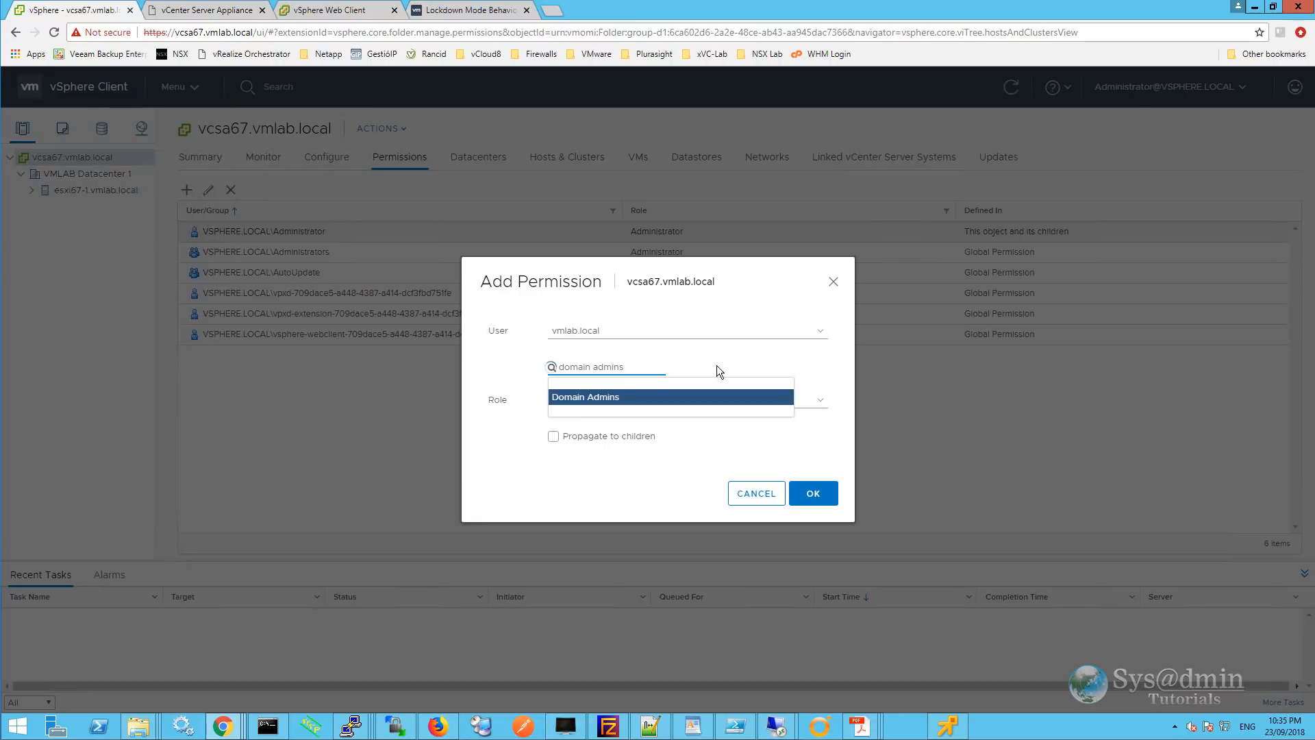
{"action": "left_click", "coordinate": [593, 397]}
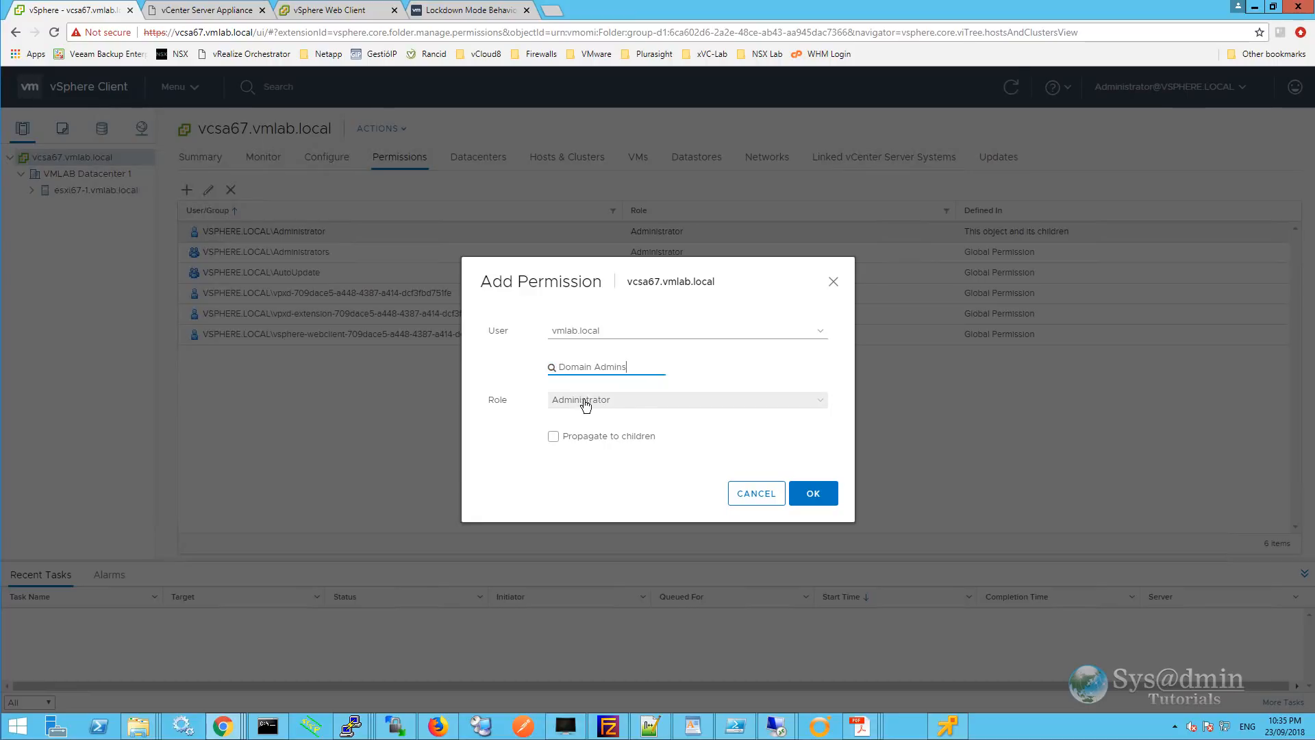
{"action": "left_click", "coordinate": [822, 408]}
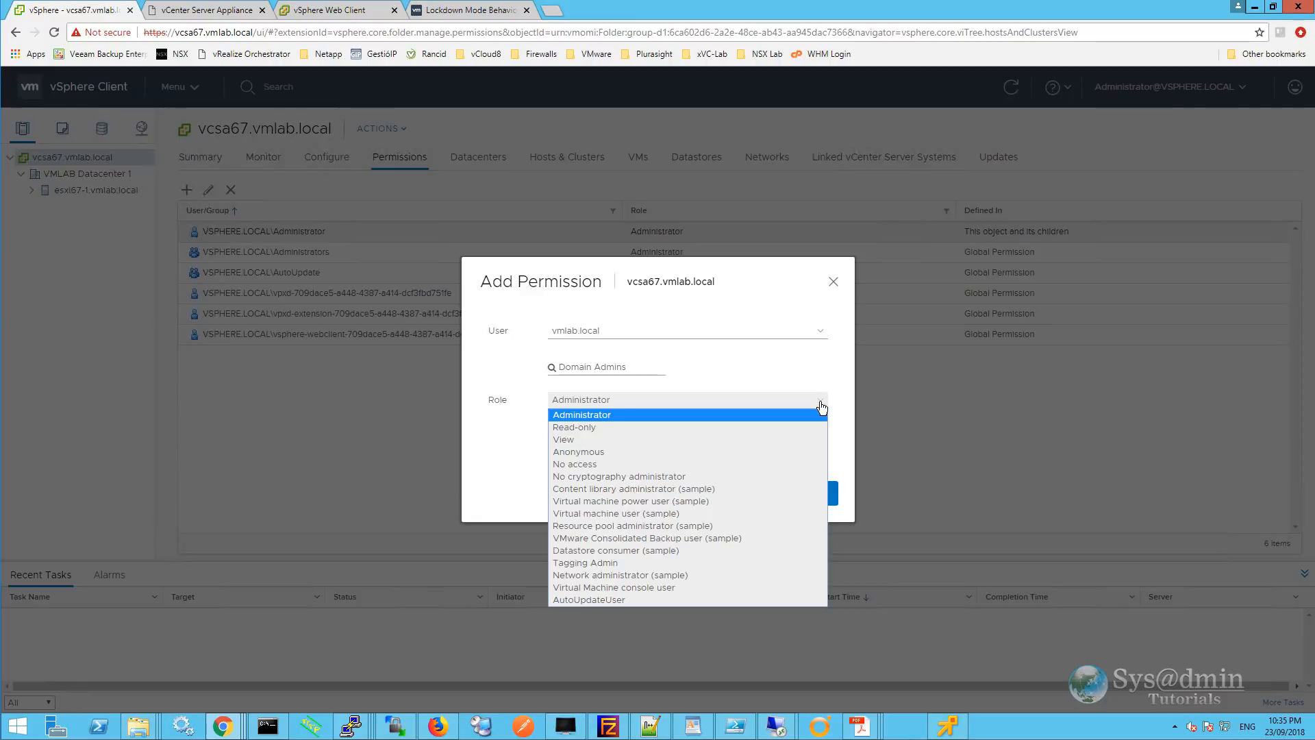
{"action": "left_click", "coordinate": [582, 415]}
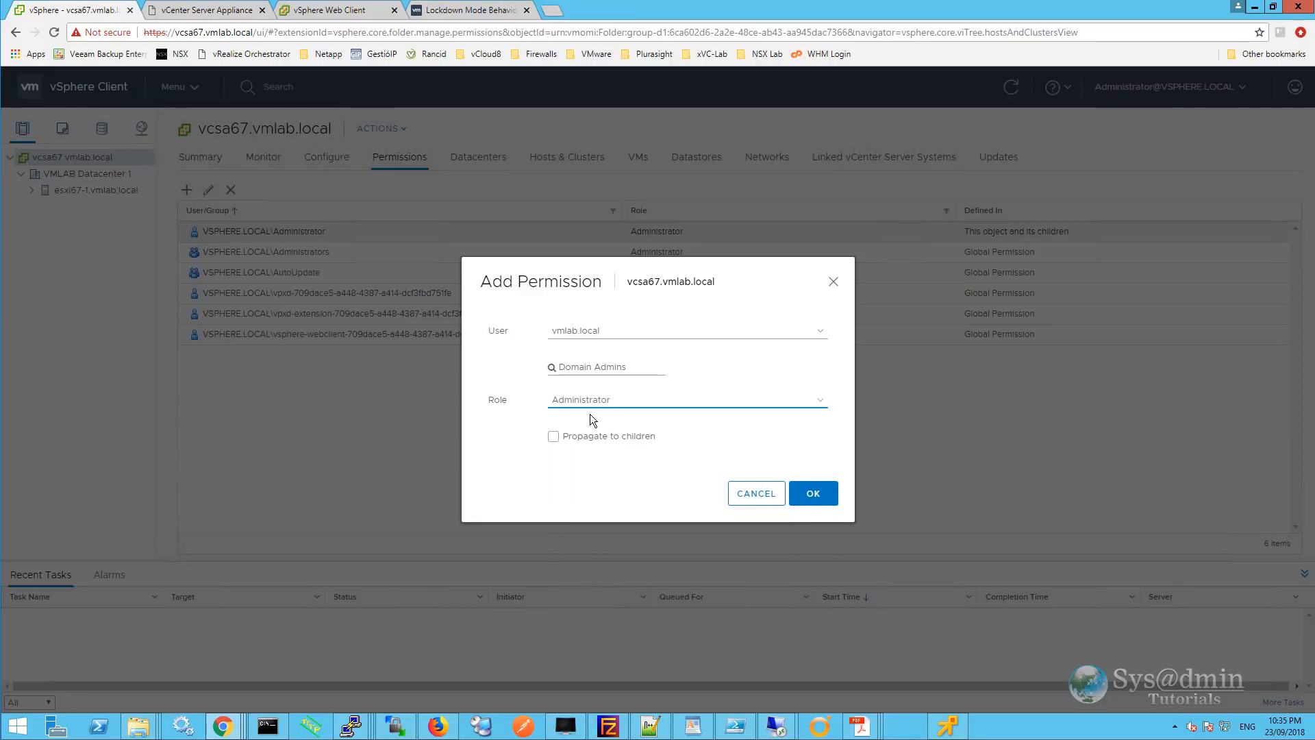
{"action": "left_click", "coordinate": [553, 438]}
{"action": "left_click", "coordinate": [824, 498]}
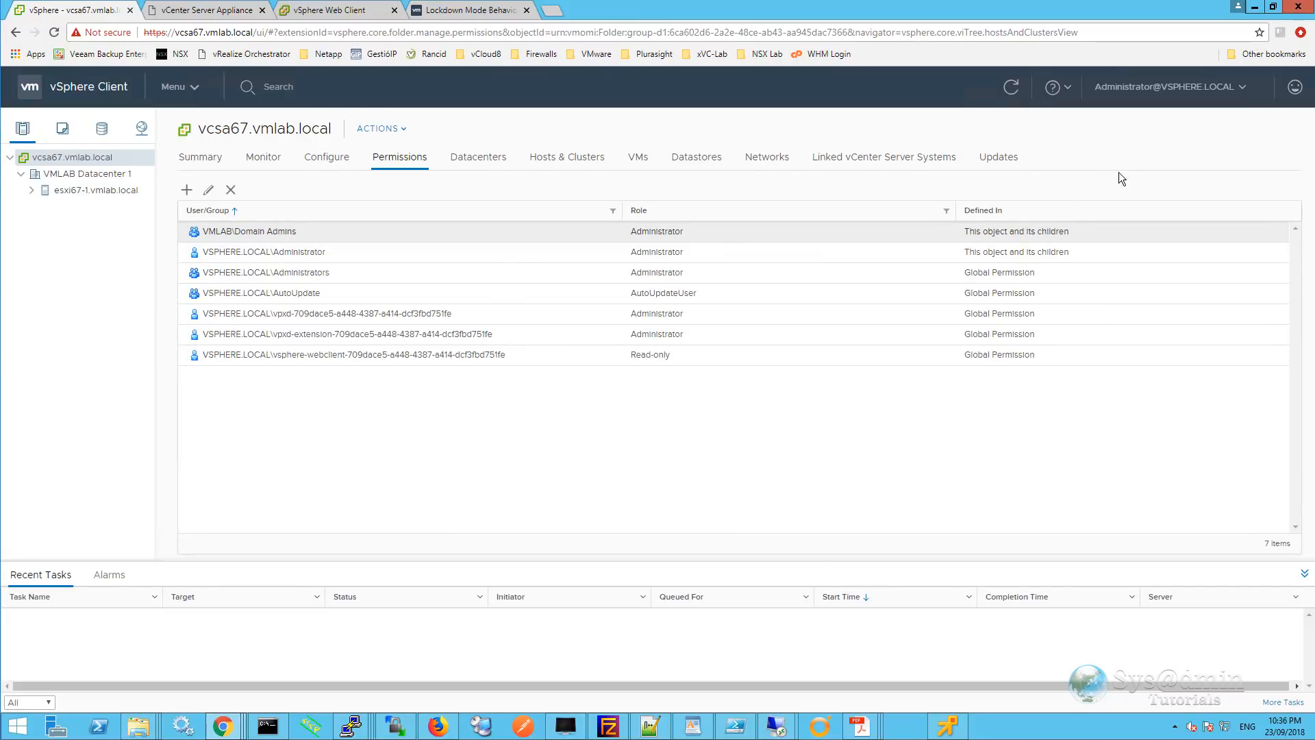
Log out of vSphere Client and sign back in as the vmlab.local domain administrator.
{"action": "left_click", "coordinate": [1245, 90]}
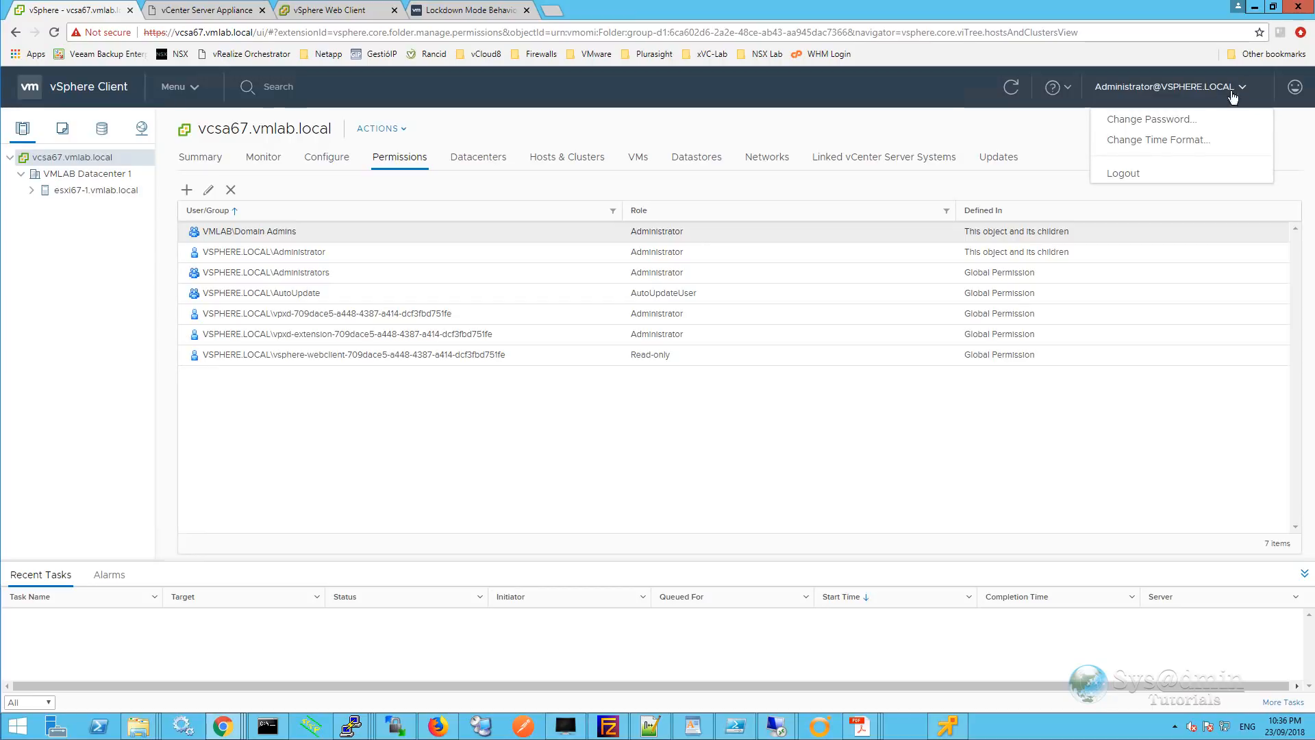
{"action": "left_click", "coordinate": [1152, 172]}
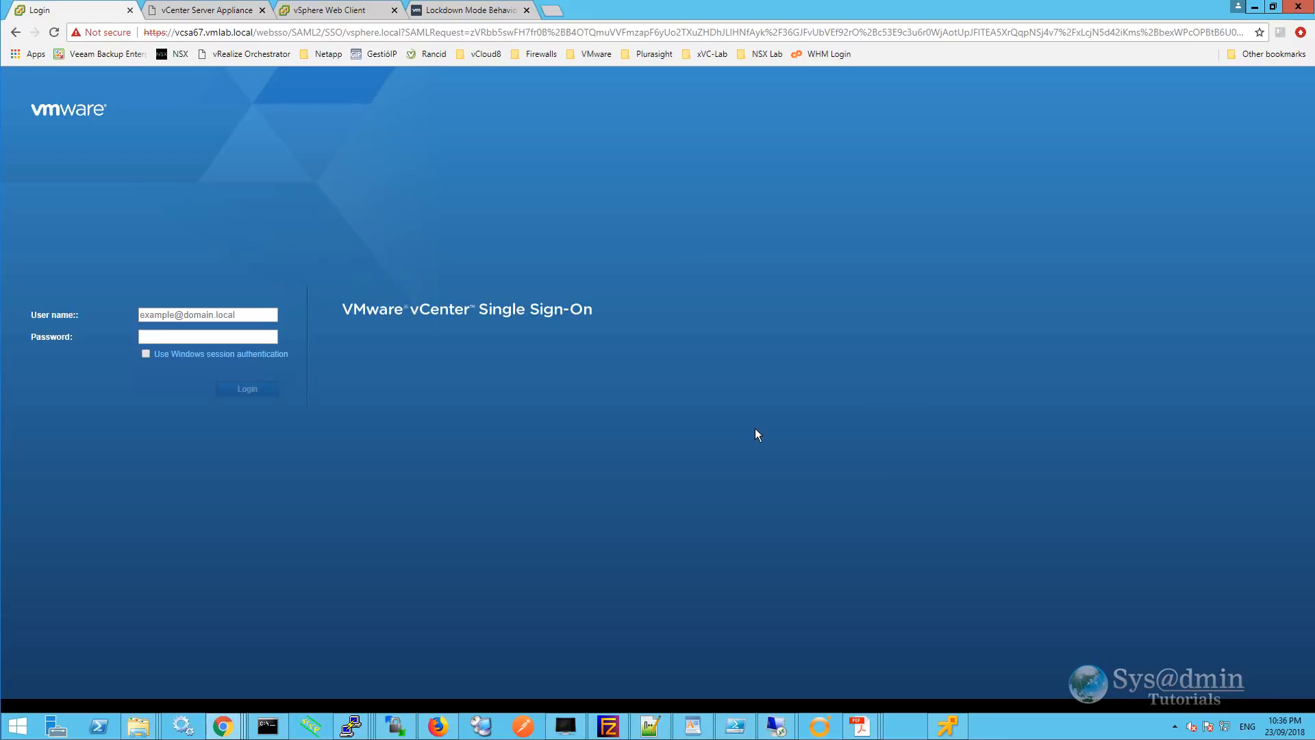
{"action": "left_click", "coordinate": [244, 335]}
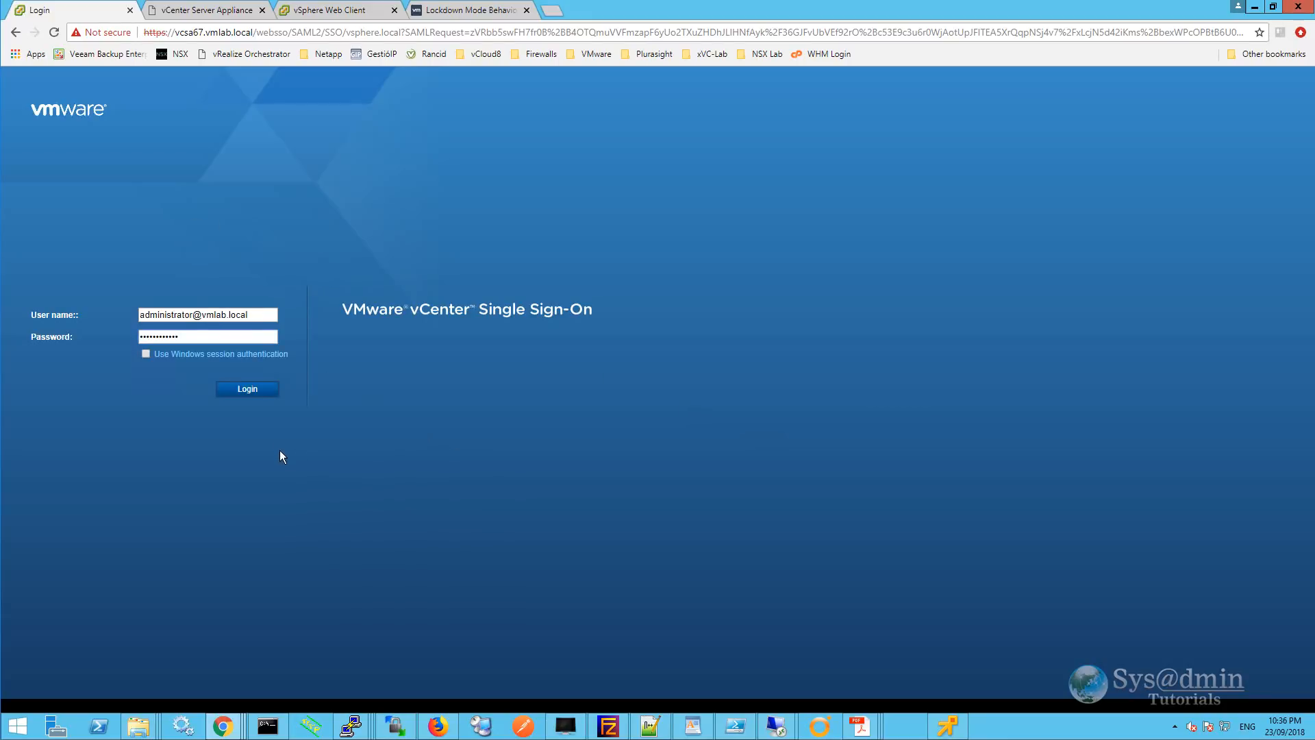
{"action": "left_click", "coordinate": [251, 395]}
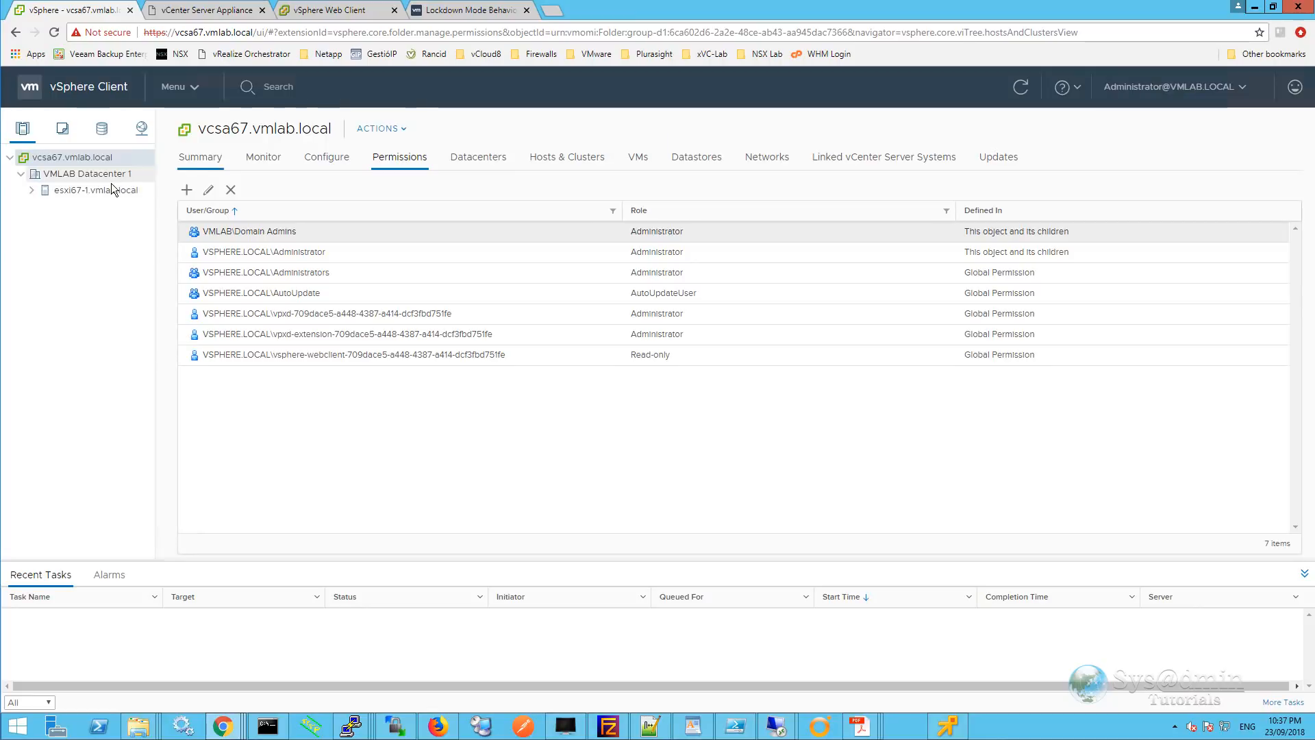
Select vcsa67.vmlab.local and show its Configure > Settings > General page.
{"action": "left_click", "coordinate": [108, 194]}
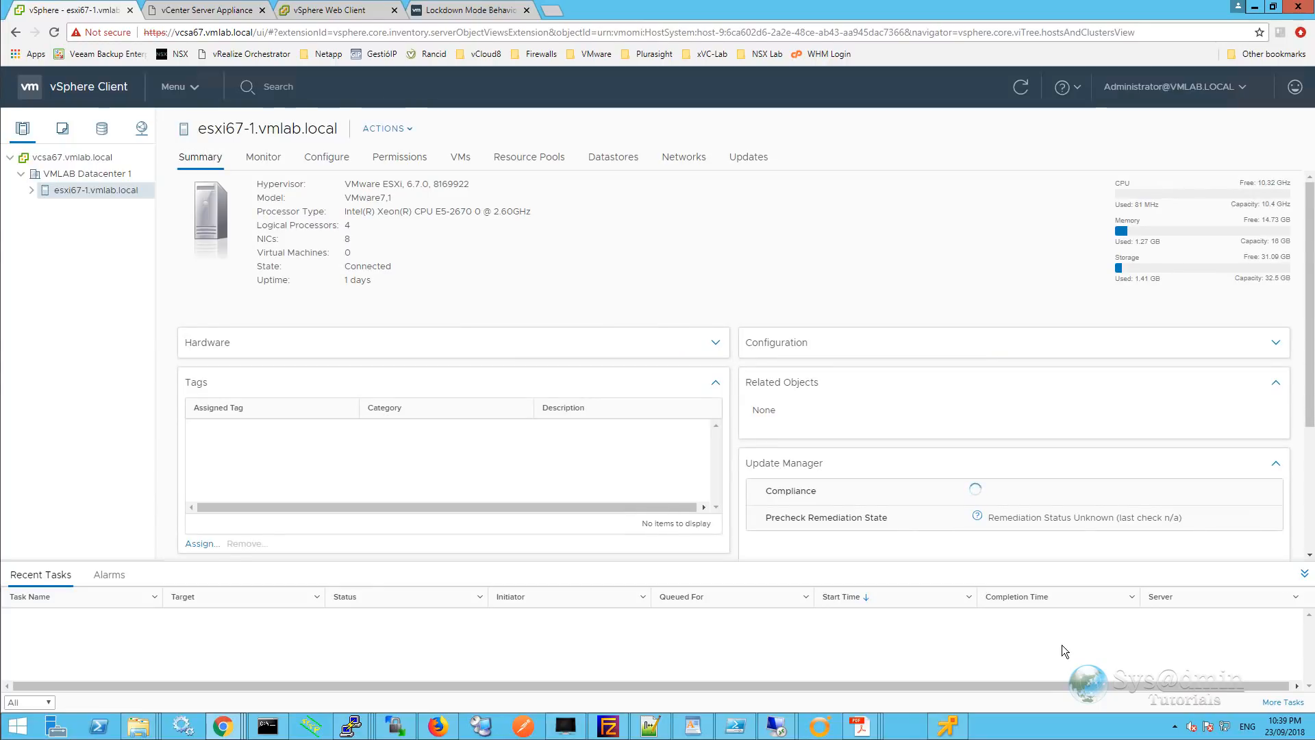
{"action": "left_click", "coordinate": [78, 162]}
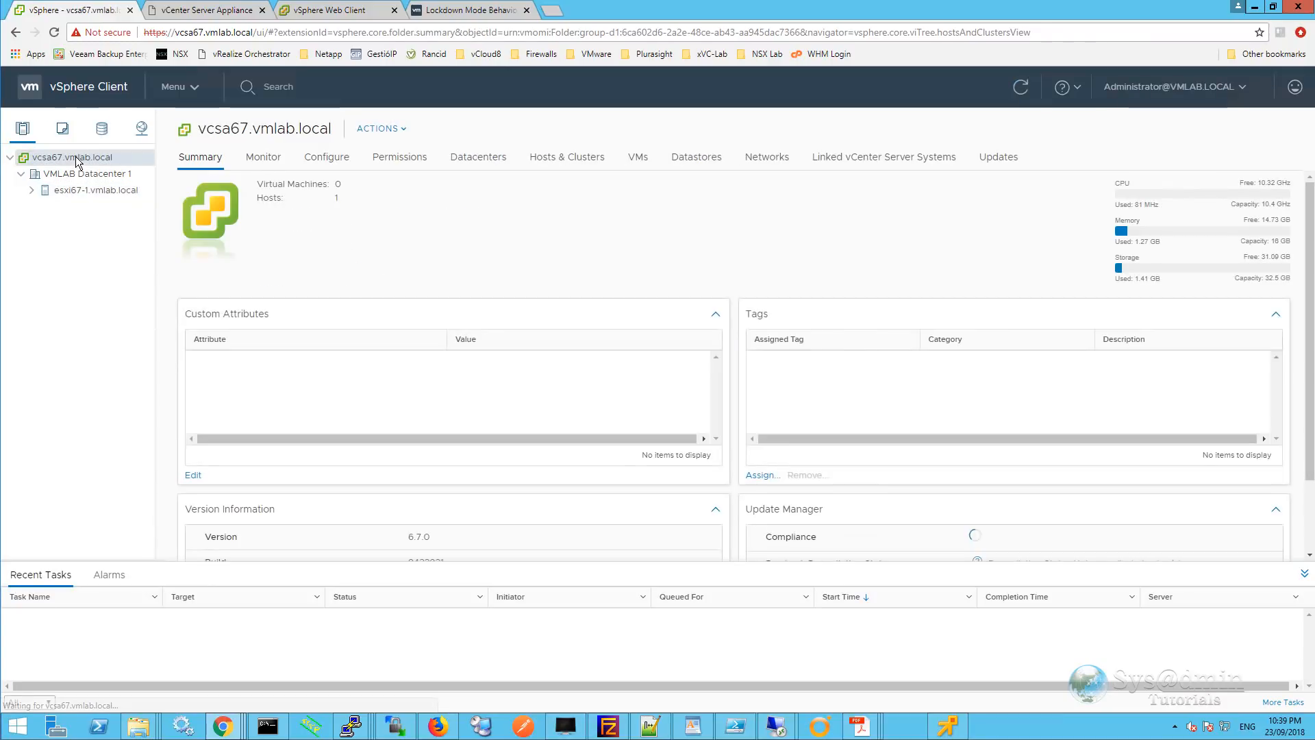
{"action": "left_click", "coordinate": [328, 158]}
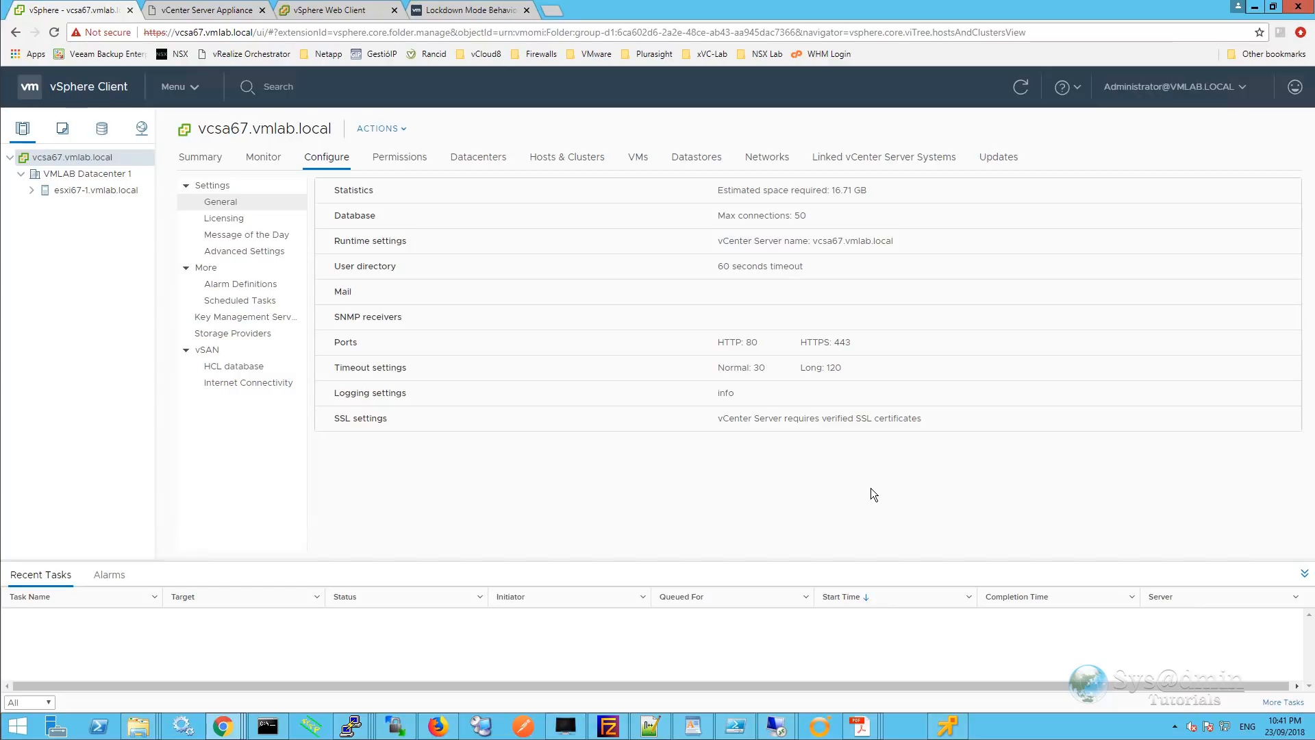
In the vSphere Web Client, open Edit vCenter Server Settings for vcsa67.vmlab.local at Statistics.
{"action": "left_click", "coordinate": [306, 11]}
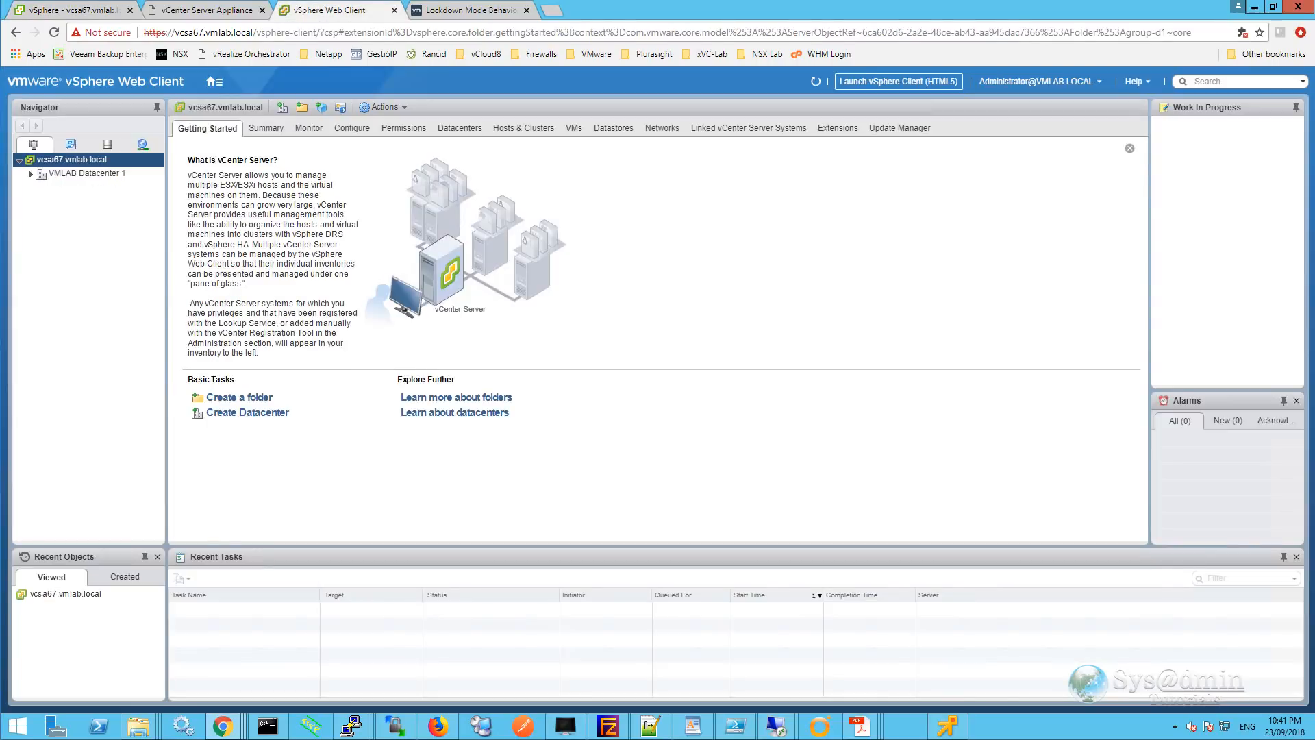
{"action": "left_click", "coordinate": [347, 130]}
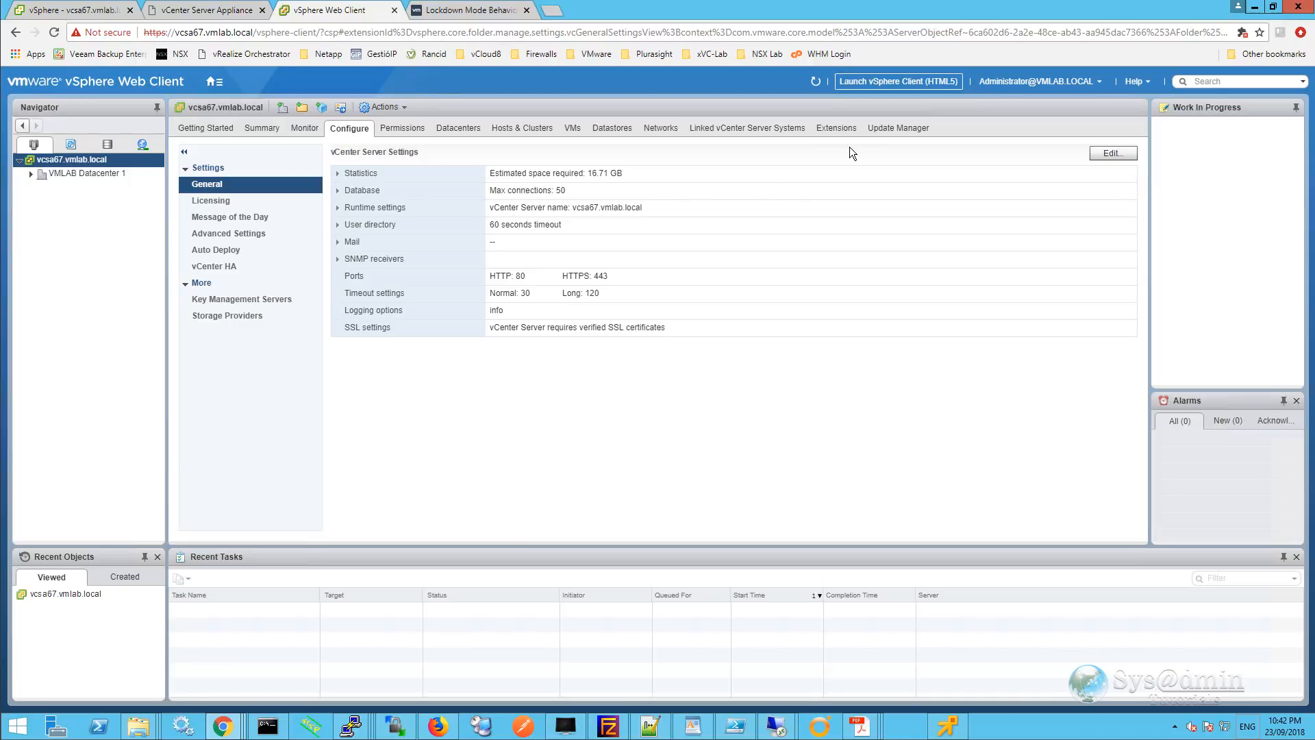
{"action": "left_click", "coordinate": [1108, 154]}
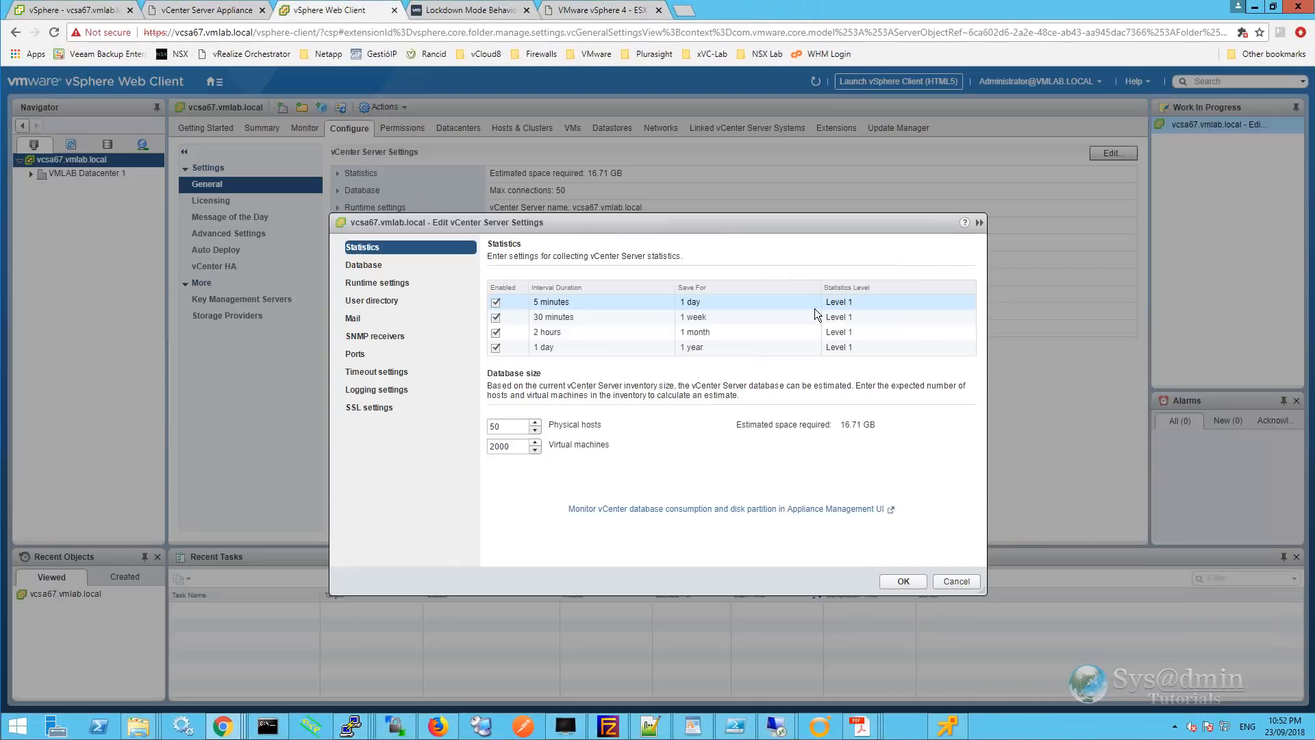
Set the 5-minute and 30-minute intervals to Level 4, 2-hour to Level 3, and 1-day to Level 2.
{"action": "left_click", "coordinate": [865, 302]}
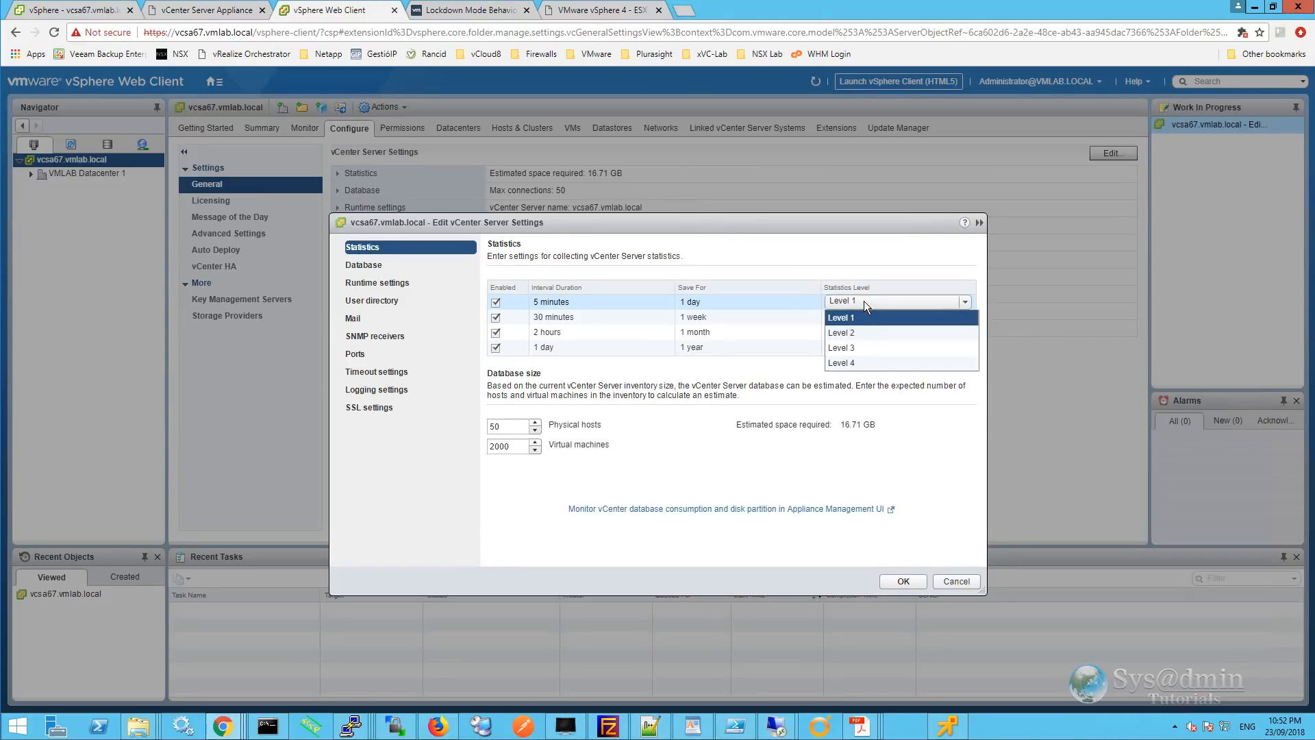
{"action": "left_click", "coordinate": [853, 360]}
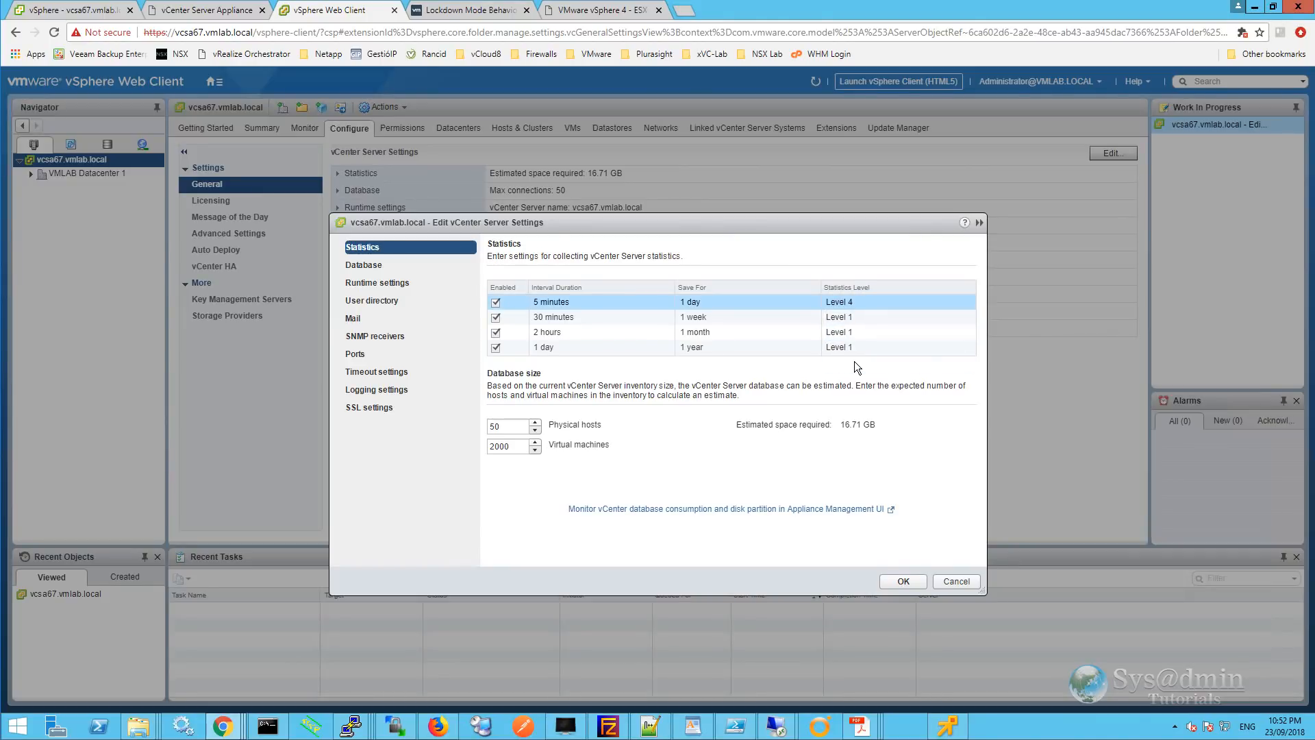
{"action": "left_click", "coordinate": [856, 314]}
{"action": "left_click", "coordinate": [856, 313]}
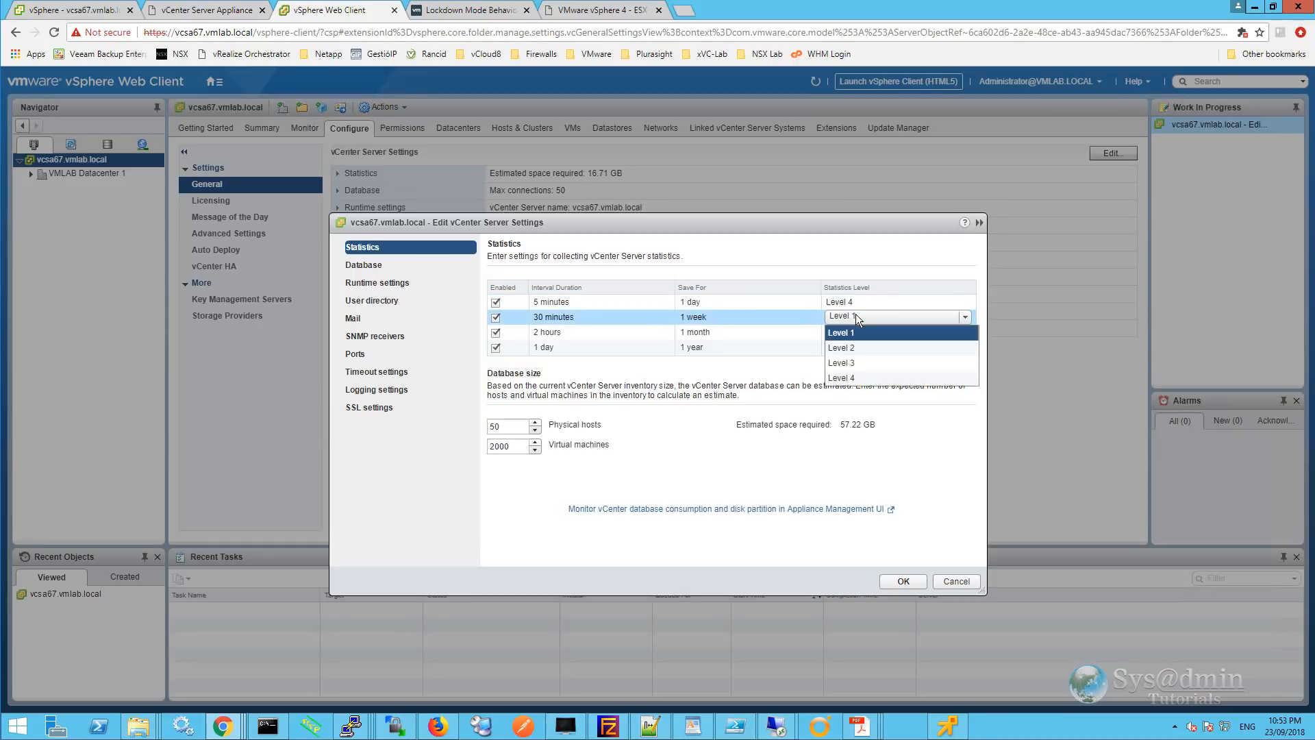
{"action": "left_click", "coordinate": [853, 376]}
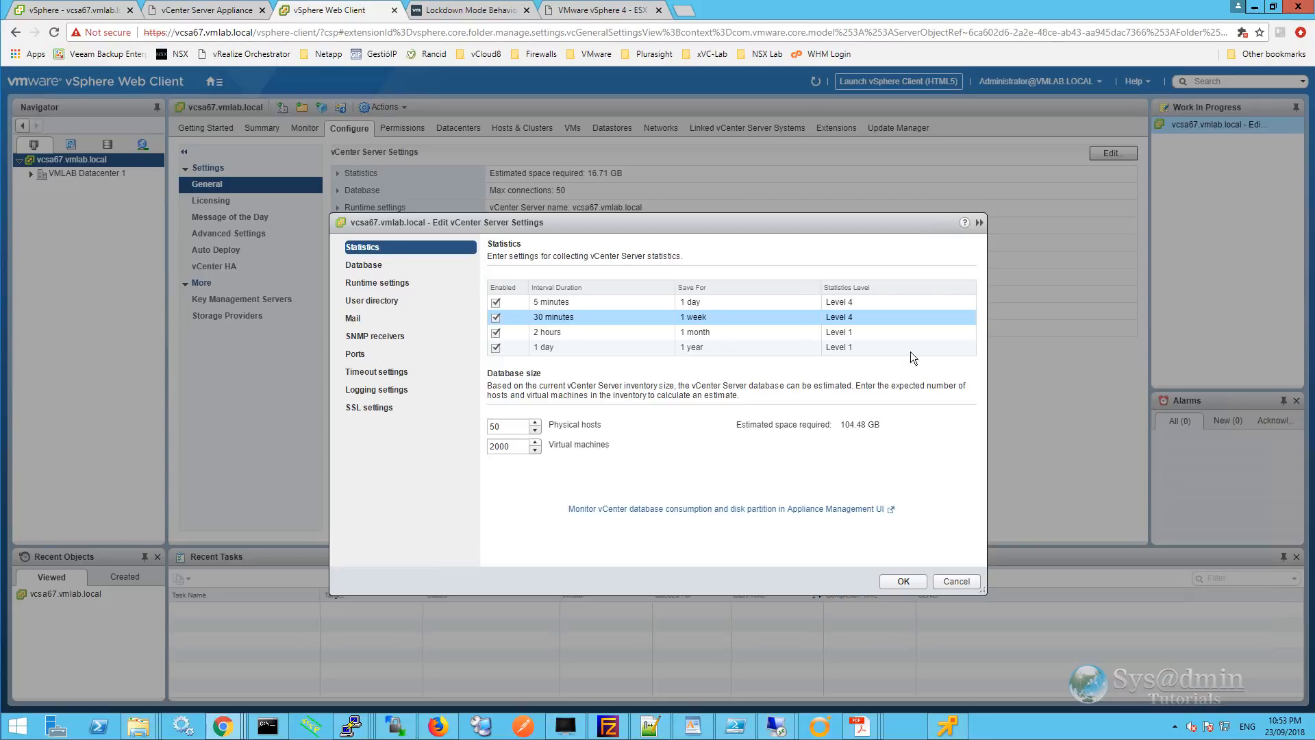
{"action": "left_click", "coordinate": [872, 332]}
{"action": "left_click", "coordinate": [865, 331]}
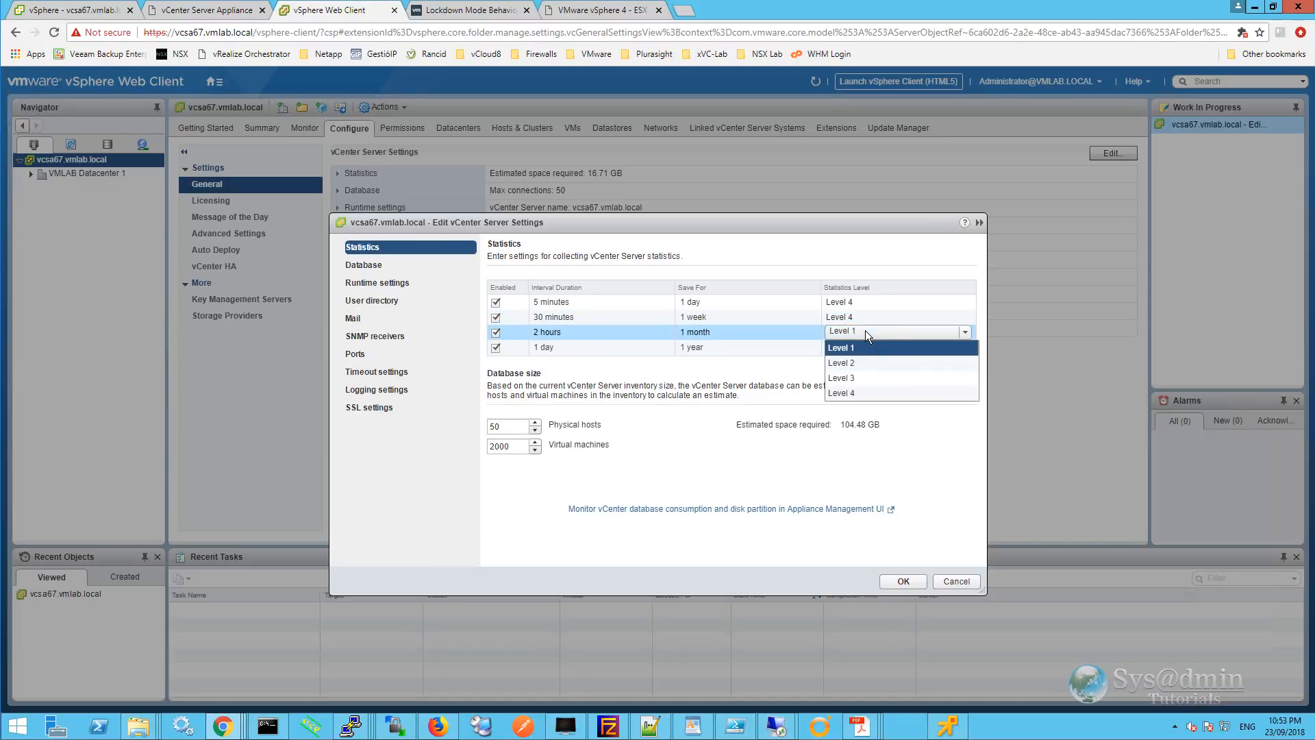
{"action": "left_click", "coordinate": [857, 379]}
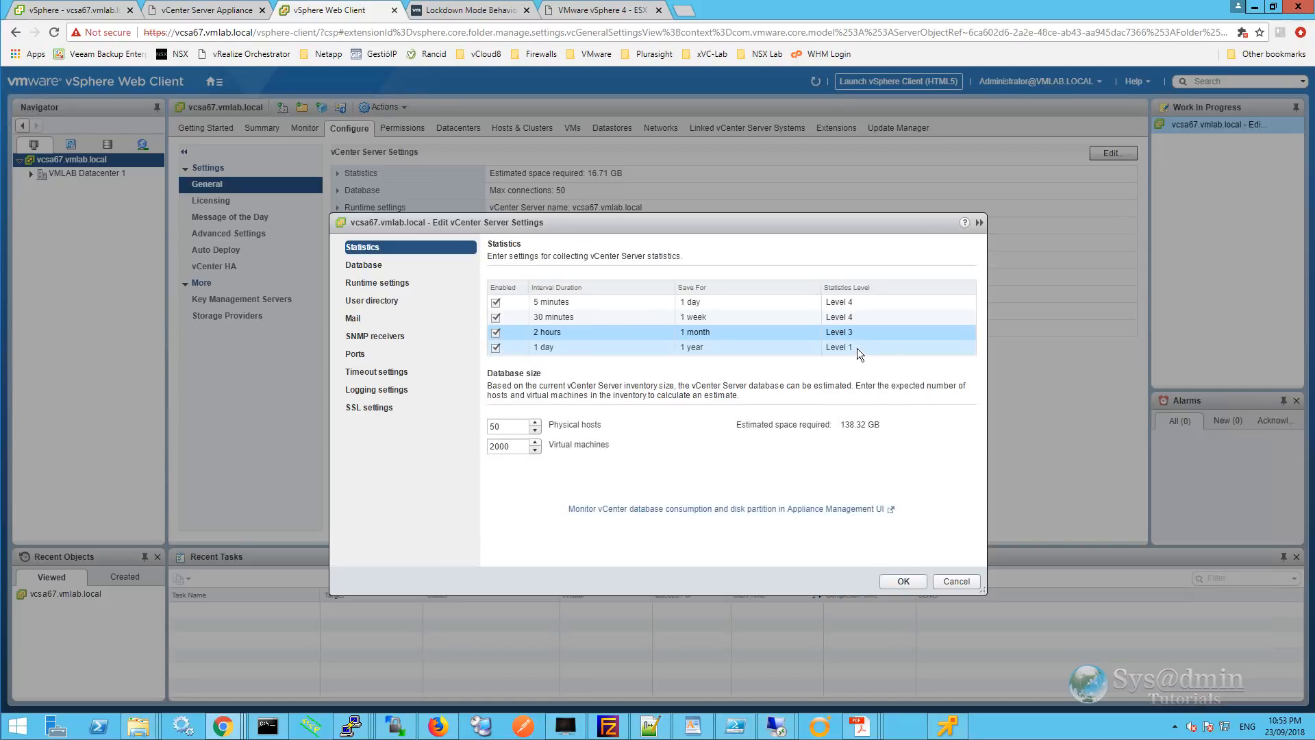
{"action": "left_click", "coordinate": [857, 348]}
{"action": "left_click", "coordinate": [848, 348]}
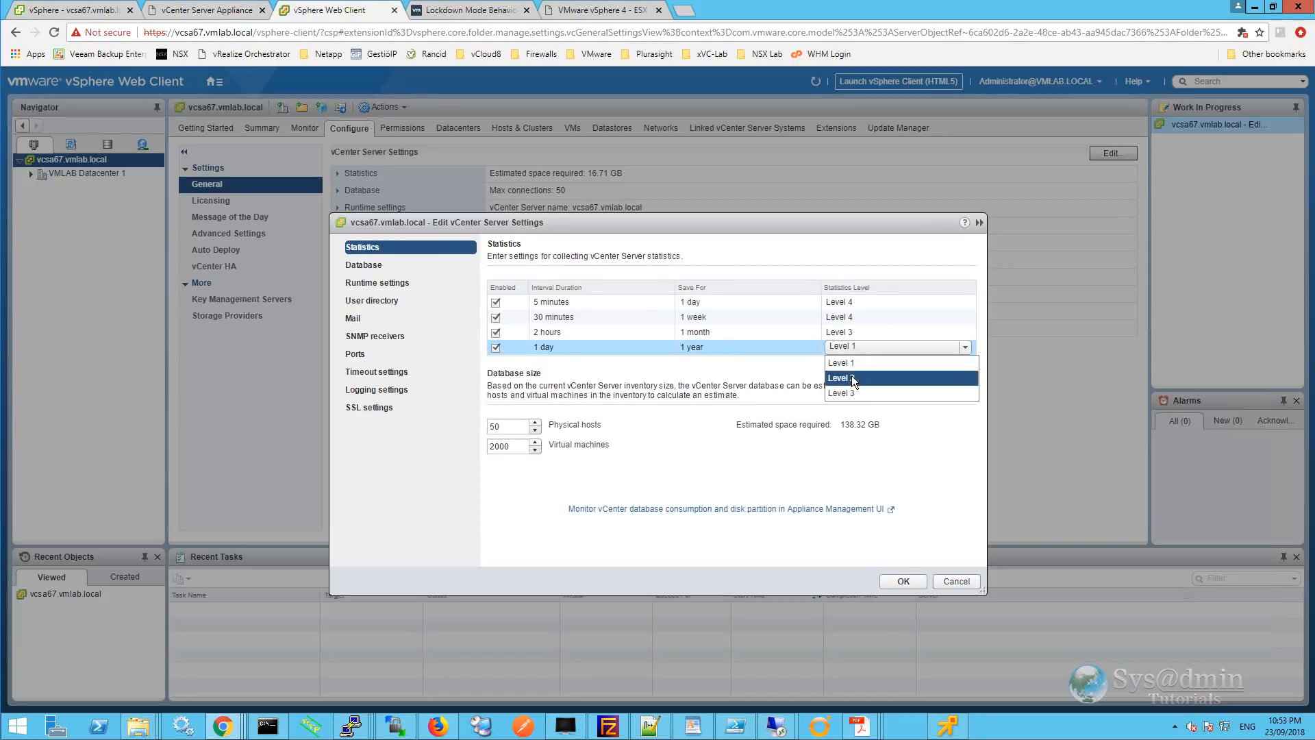
{"action": "left_click", "coordinate": [852, 377]}
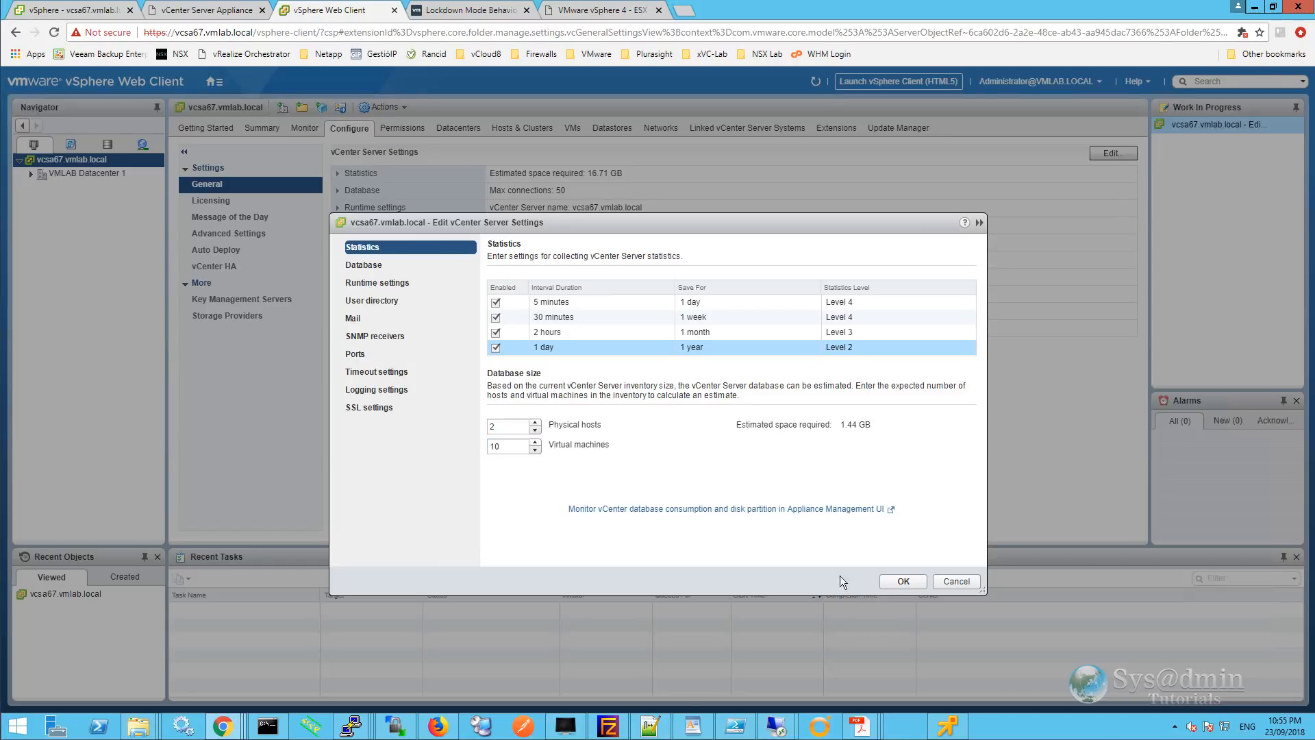
Review the Database, Mail and SNMP receivers pages, save the vCenter Server settings, and sign back in.
{"action": "left_click", "coordinate": [367, 266]}
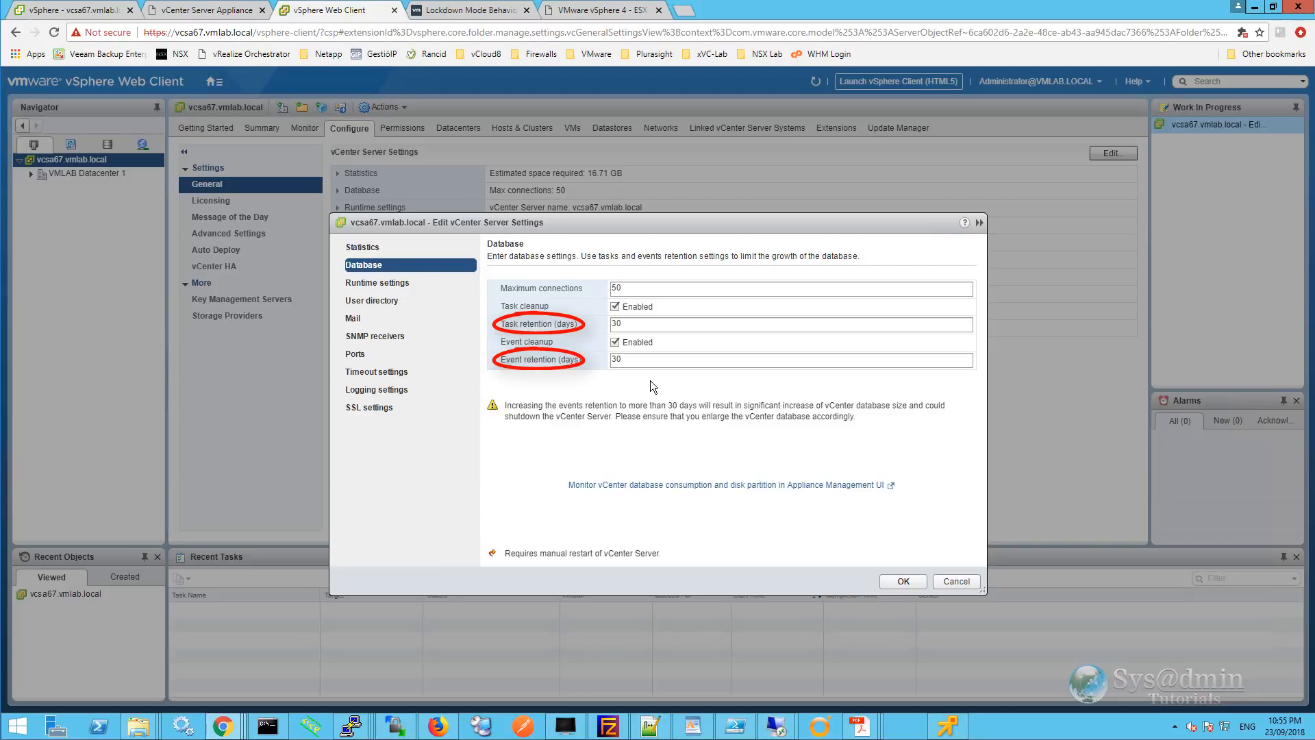
{"action": "left_click", "coordinate": [361, 320]}
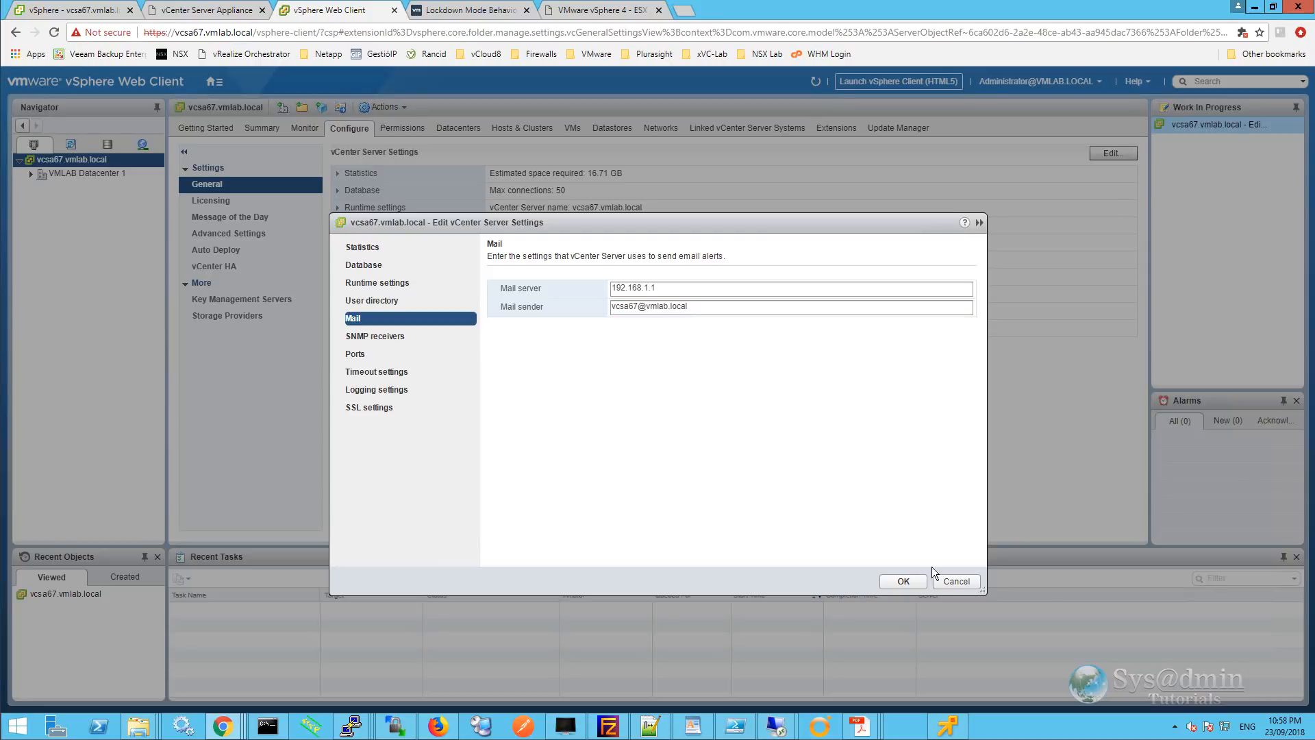
{"action": "left_click", "coordinate": [393, 334]}
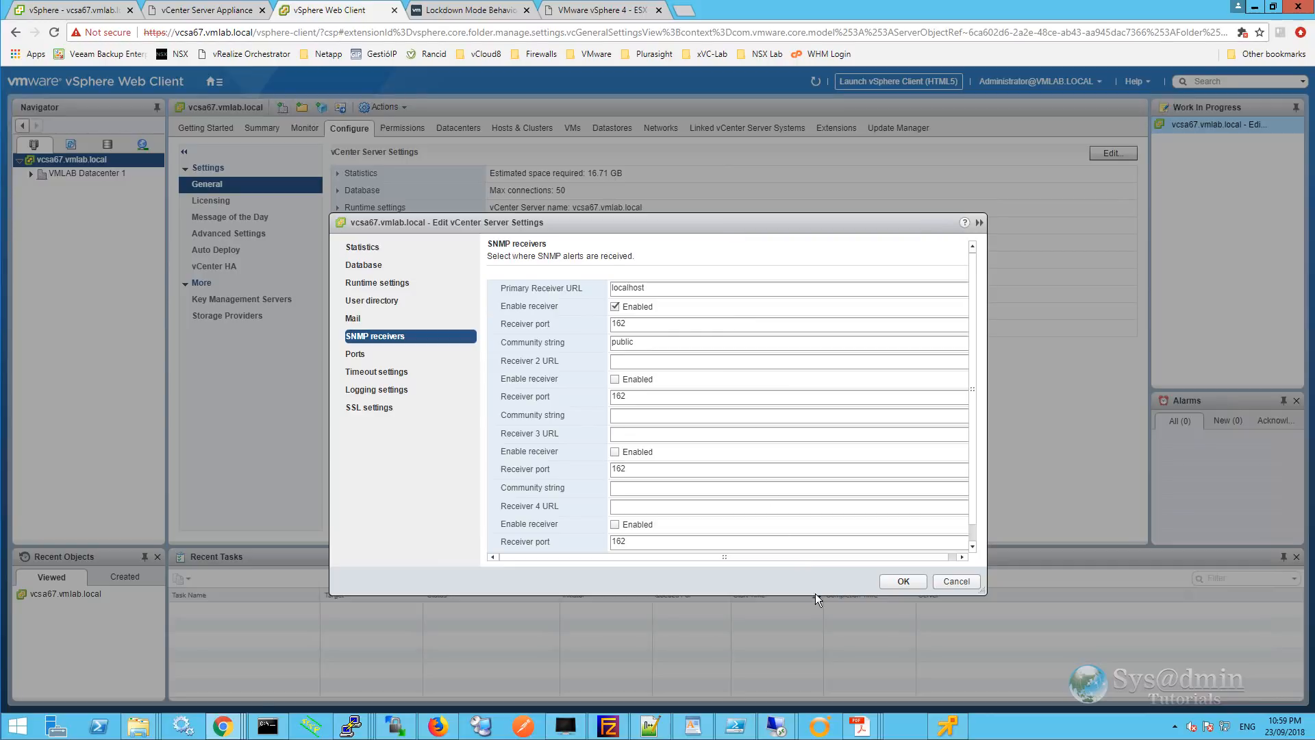
{"action": "left_click", "coordinate": [904, 582]}
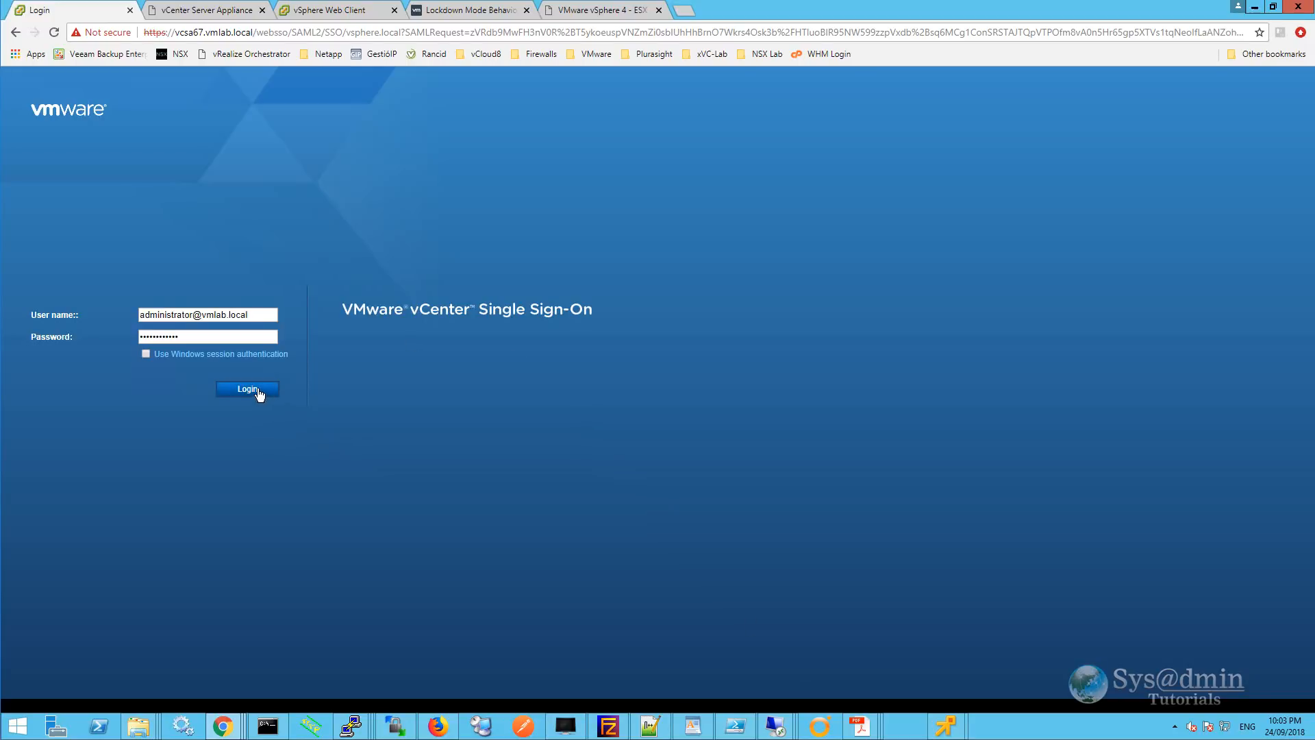
{"action": "left_click", "coordinate": [258, 392]}
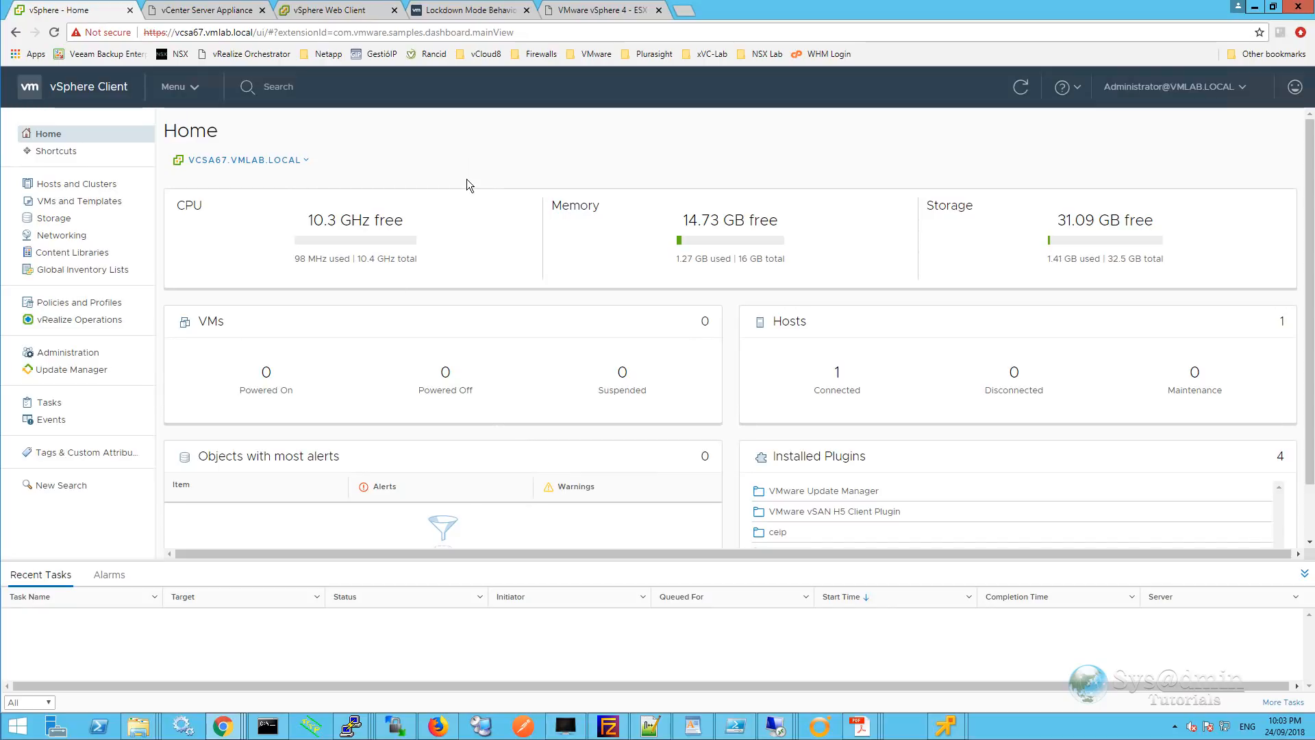
In the Storage inventory, expand VMLAB Datacenter 1 and select datastore1 to show its summary.
{"action": "left_click", "coordinate": [48, 217]}
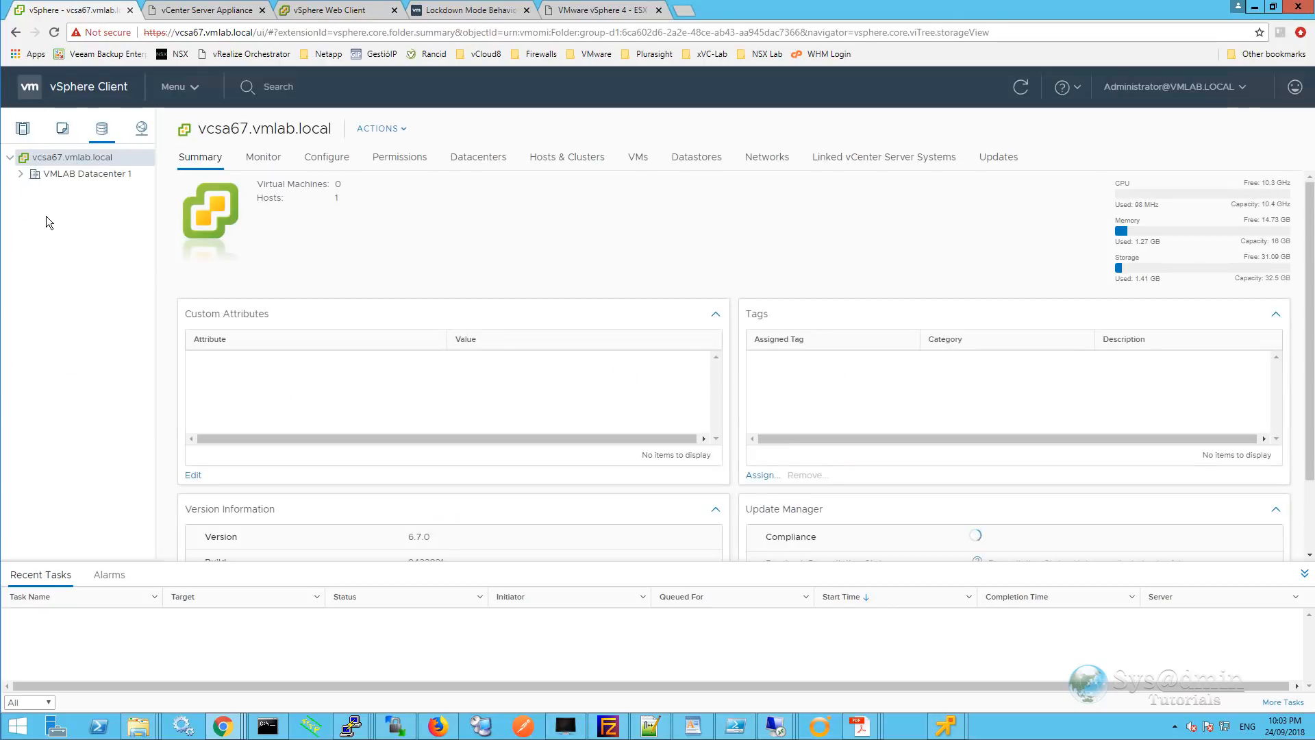
{"action": "left_click", "coordinate": [21, 174]}
{"action": "left_click", "coordinate": [110, 191]}
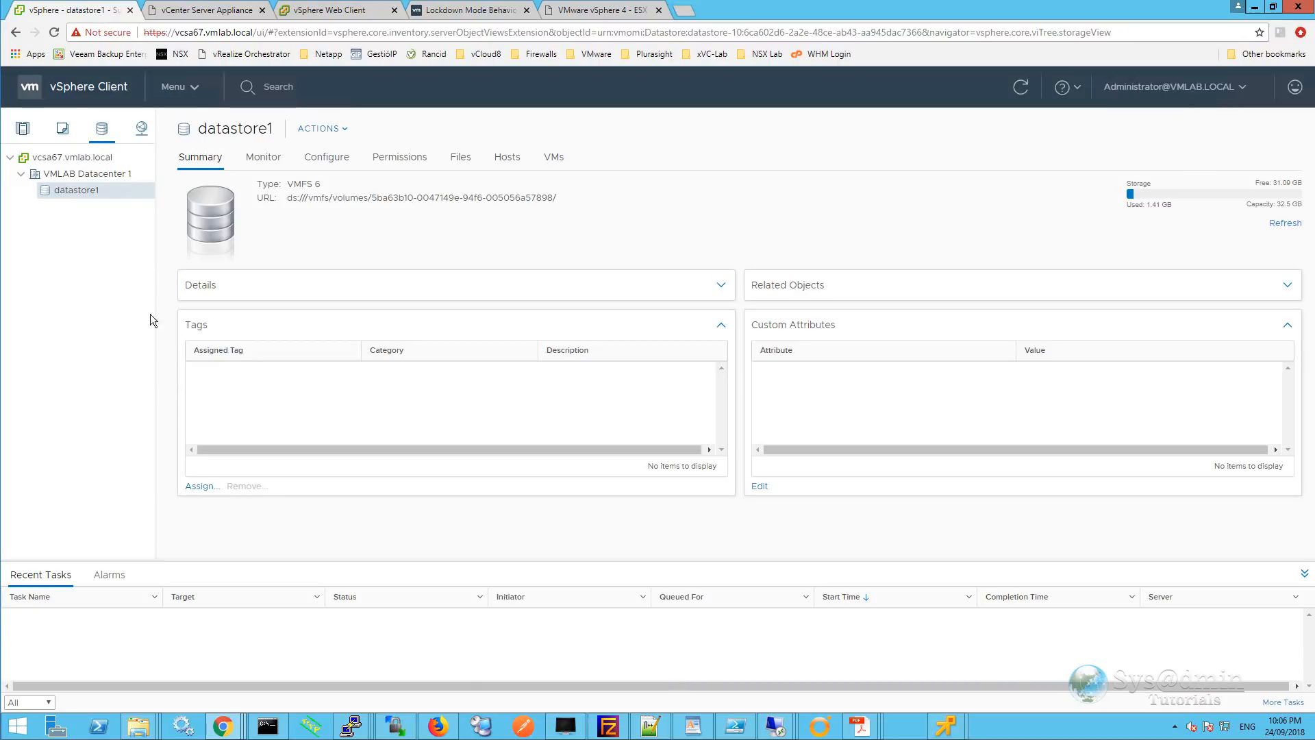
Rename datastore1 in the storage inventory to esxi67-1_local.
{"action": "right_click", "coordinate": [81, 196]}
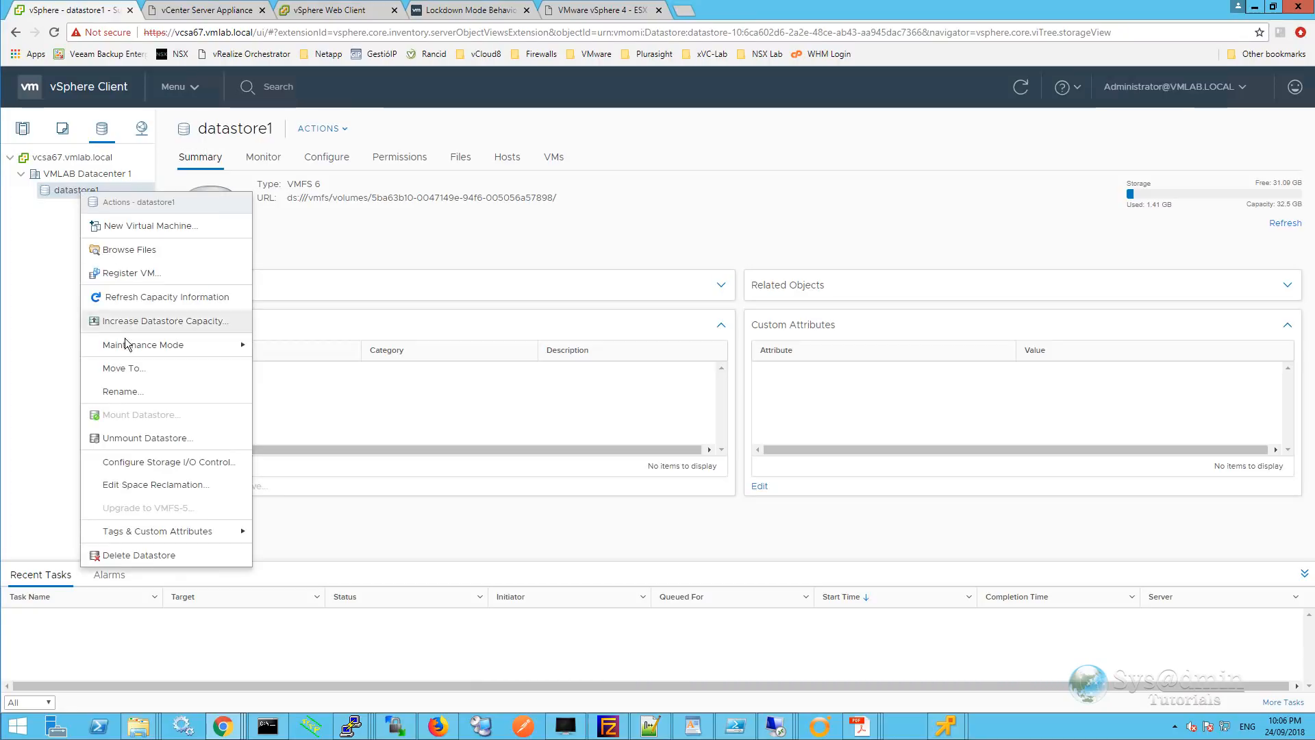
{"action": "left_click", "coordinate": [132, 393]}
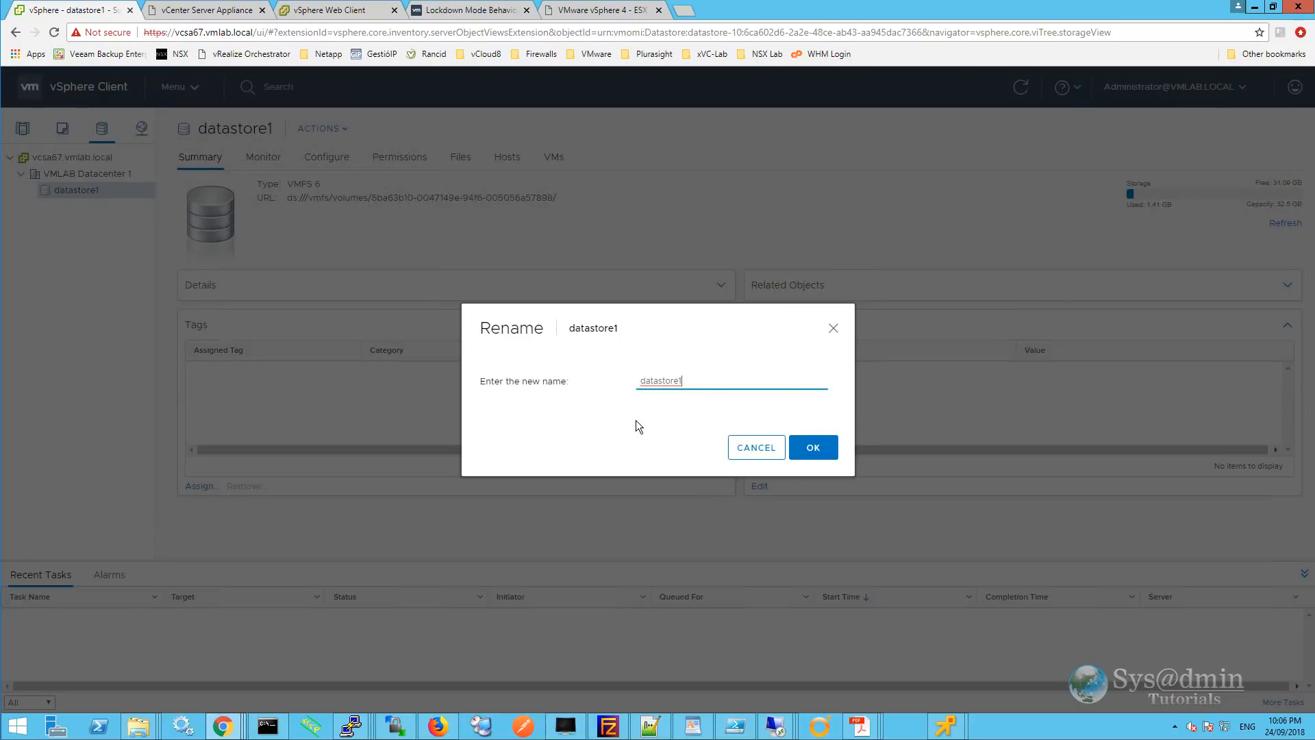
{"action": "key", "text": "ctrl+a"}
{"action": "type", "text": "esxi67-1_local"}
{"action": "left_click", "coordinate": [813, 448]}
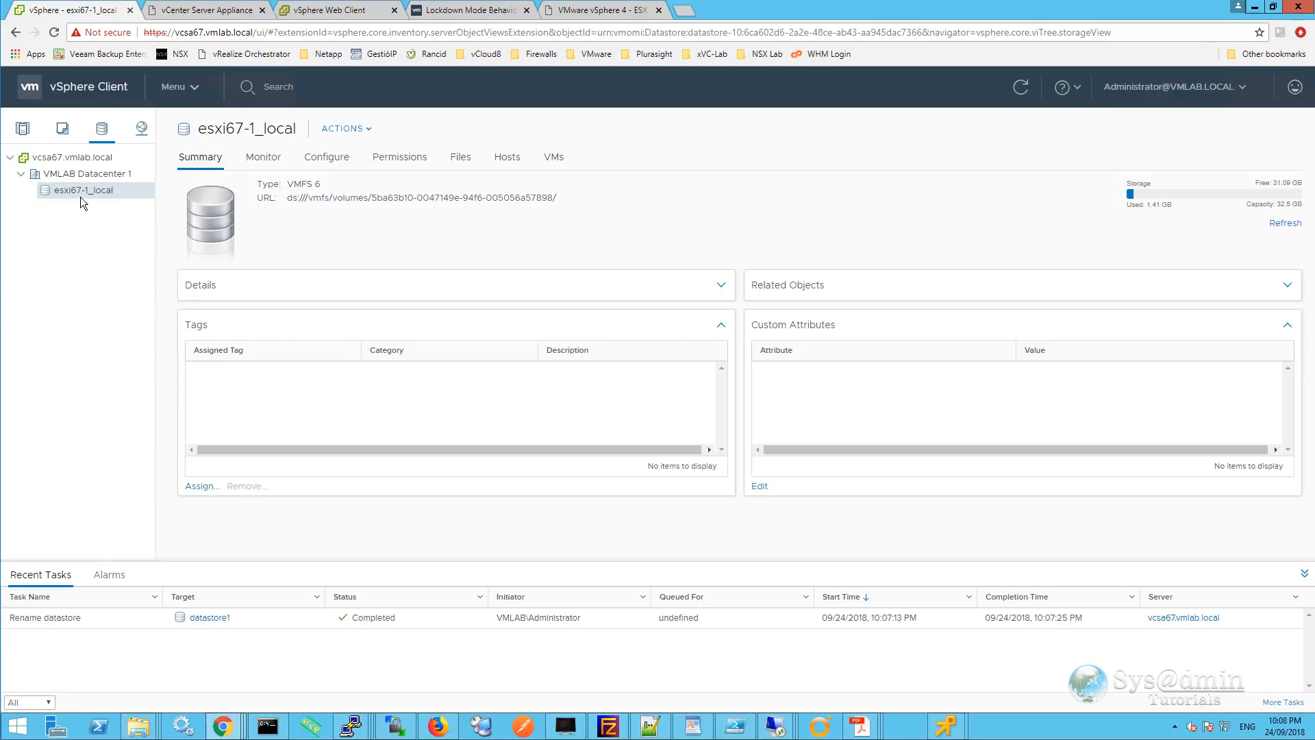
Create a Local Datastores storage folder under VMLAB Datacenter 1 and drag esxi67-1_local into it.
{"action": "right_click", "coordinate": [86, 171]}
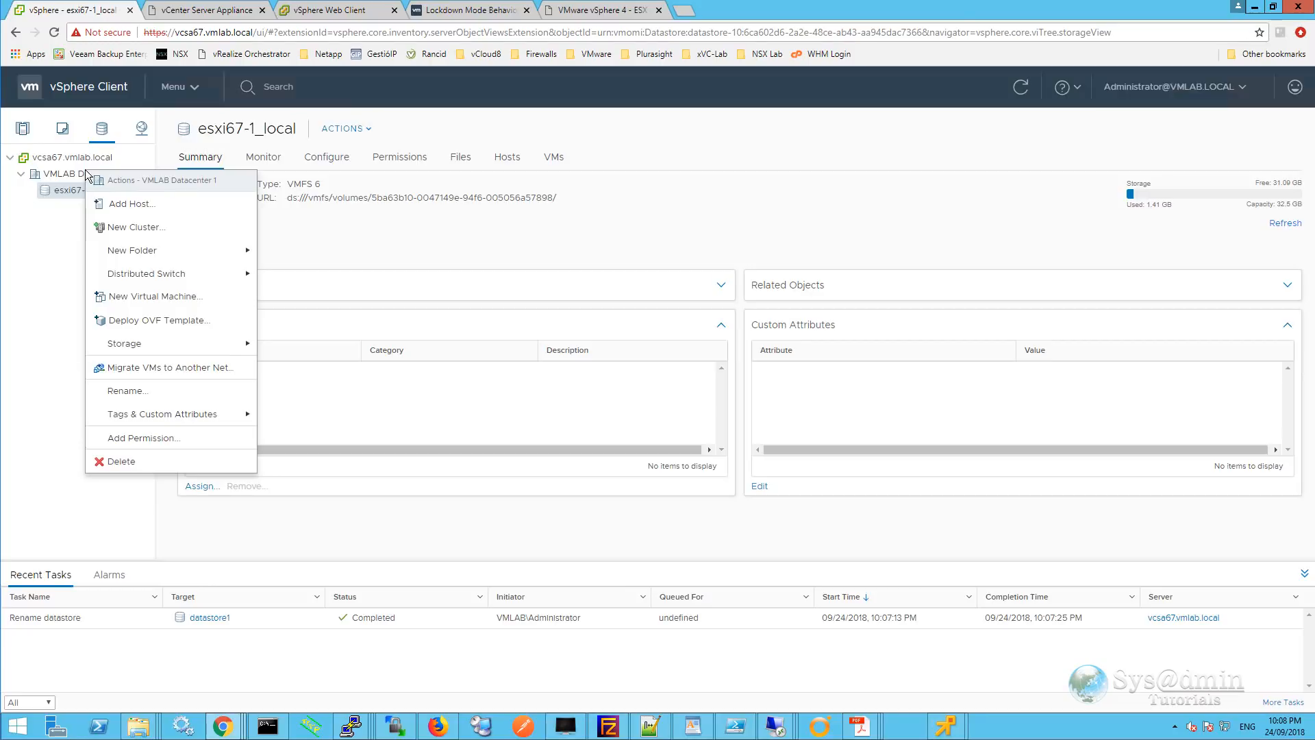
{"action": "mouse_move", "coordinate": [130, 253]}
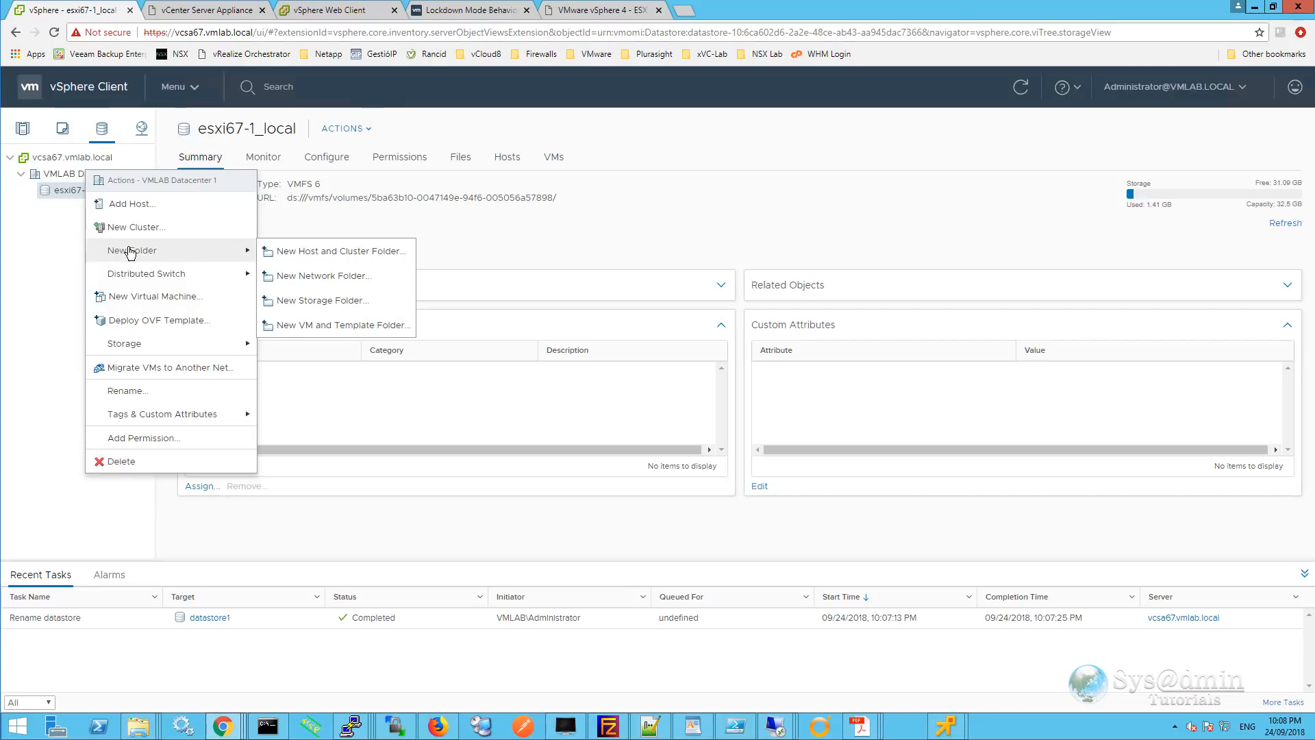
{"action": "left_click", "coordinate": [317, 300]}
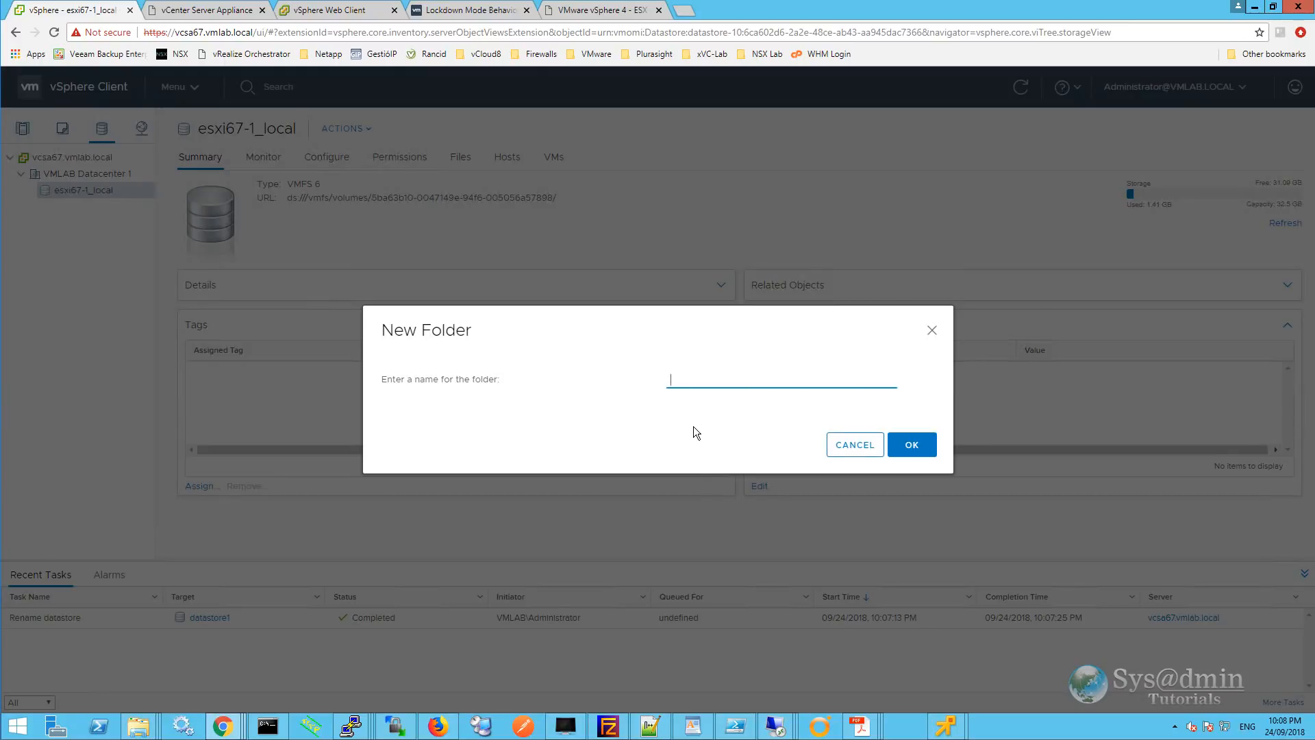
{"action": "type", "text": "Local Datastores"}
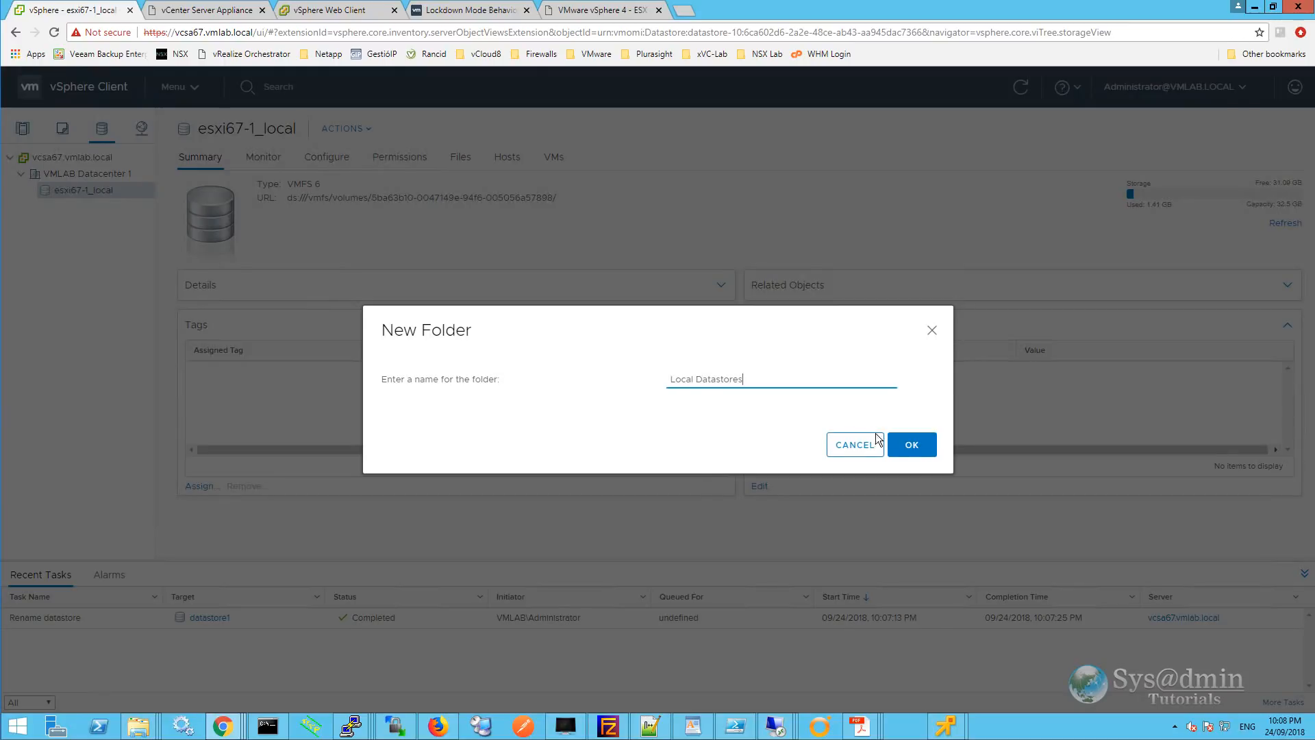
{"action": "left_click", "coordinate": [911, 445]}
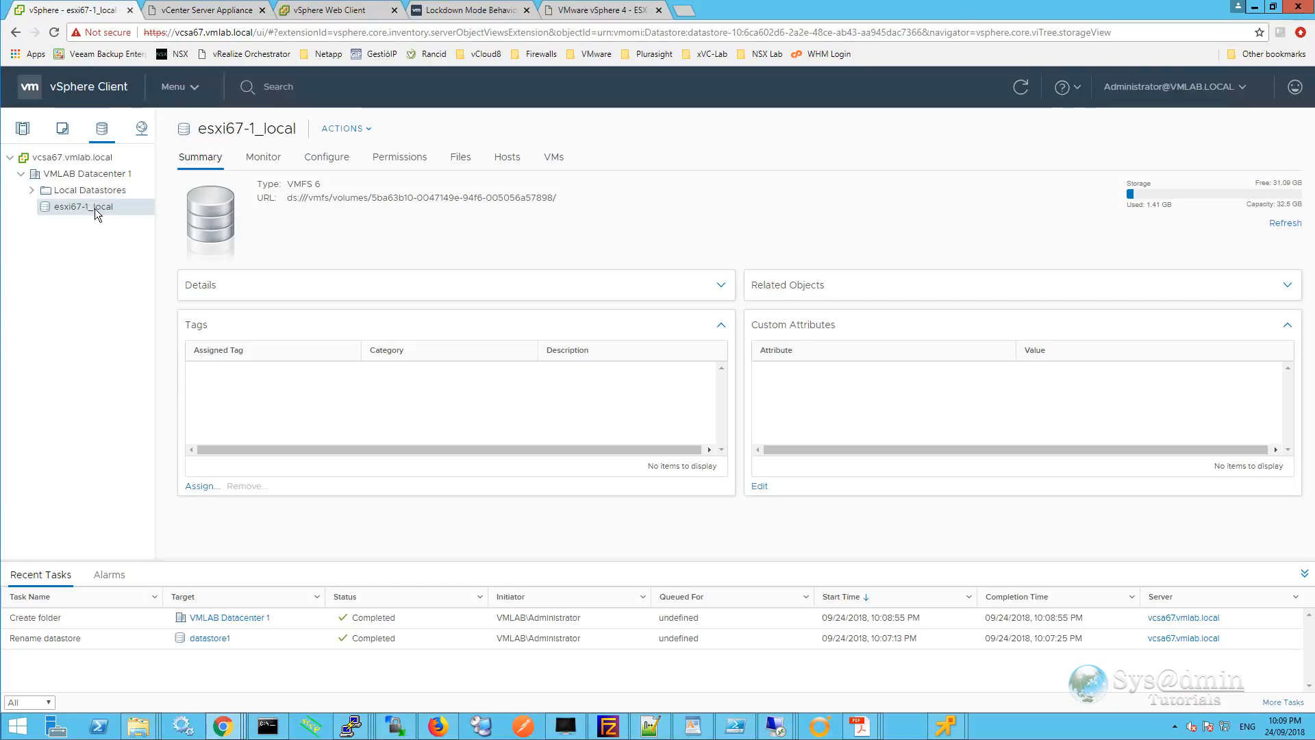
{"action": "left_click_drag", "start_coordinate": [95, 208], "coordinate": [82, 193]}
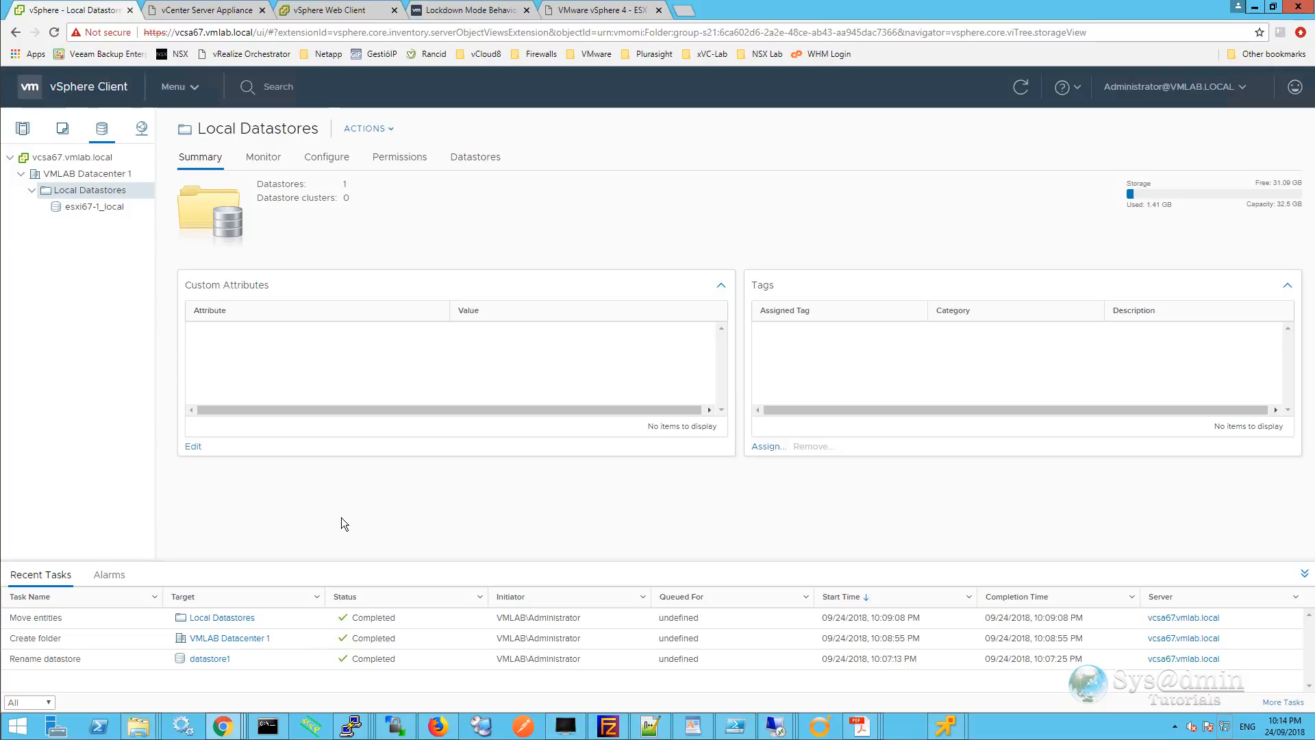
In VMs and Templates, create a Servers folder under VMLAB Datacenter 1, then return to Hosts and Clusters.
{"action": "left_click", "coordinate": [193, 89]}
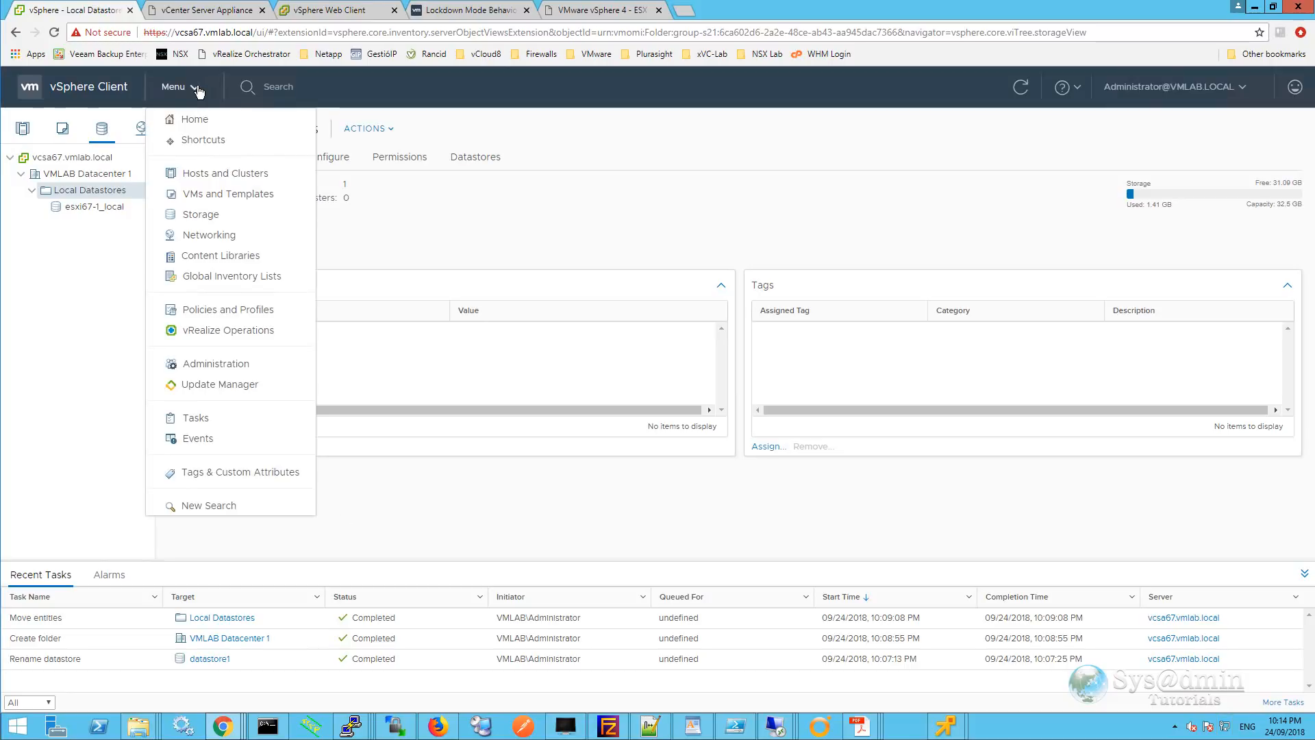
{"action": "left_click", "coordinate": [235, 197]}
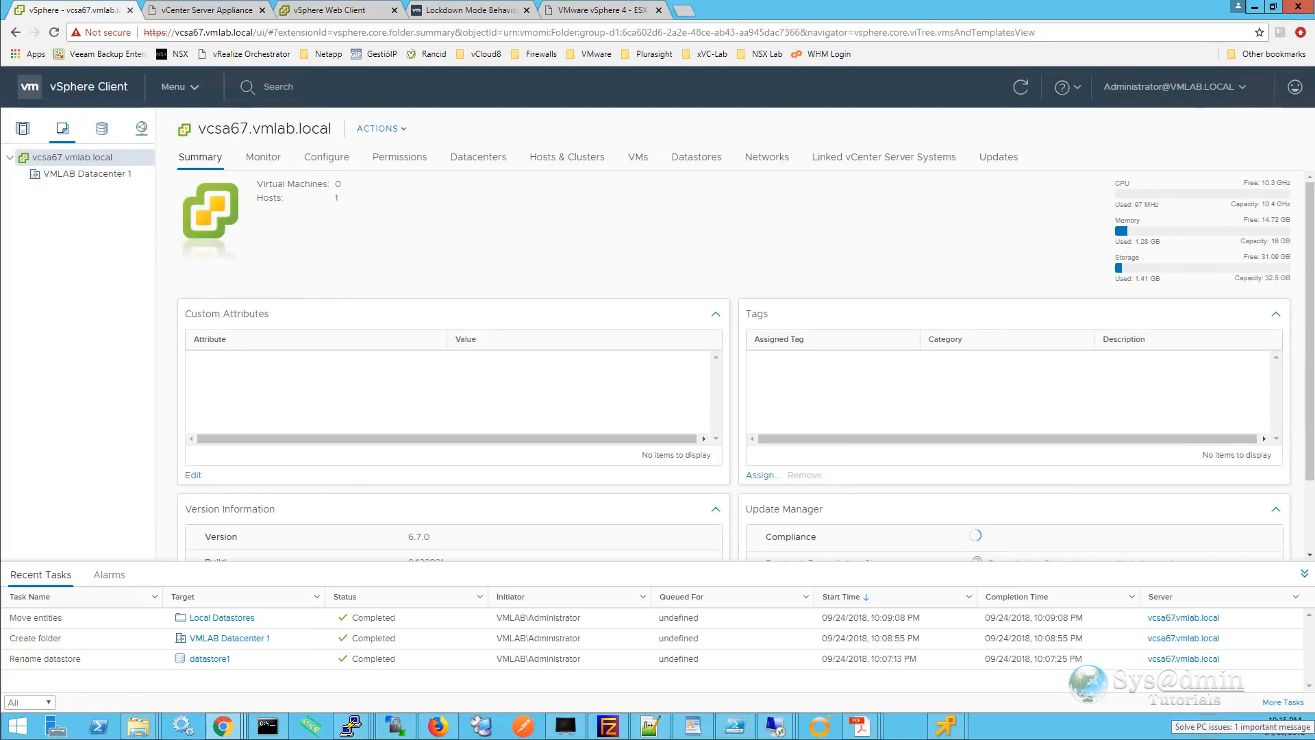
{"action": "right_click", "coordinate": [61, 174]}
{"action": "mouse_move", "coordinate": [113, 254]}
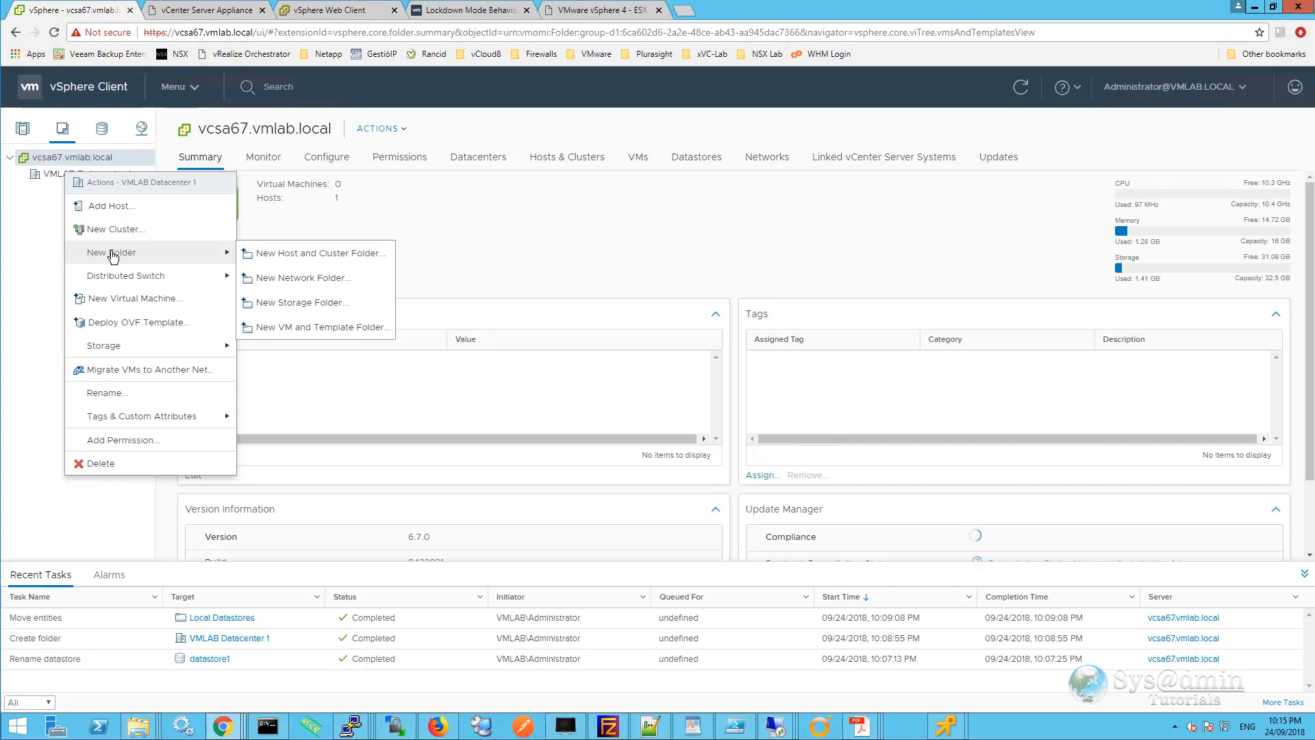
{"action": "left_click", "coordinate": [317, 328]}
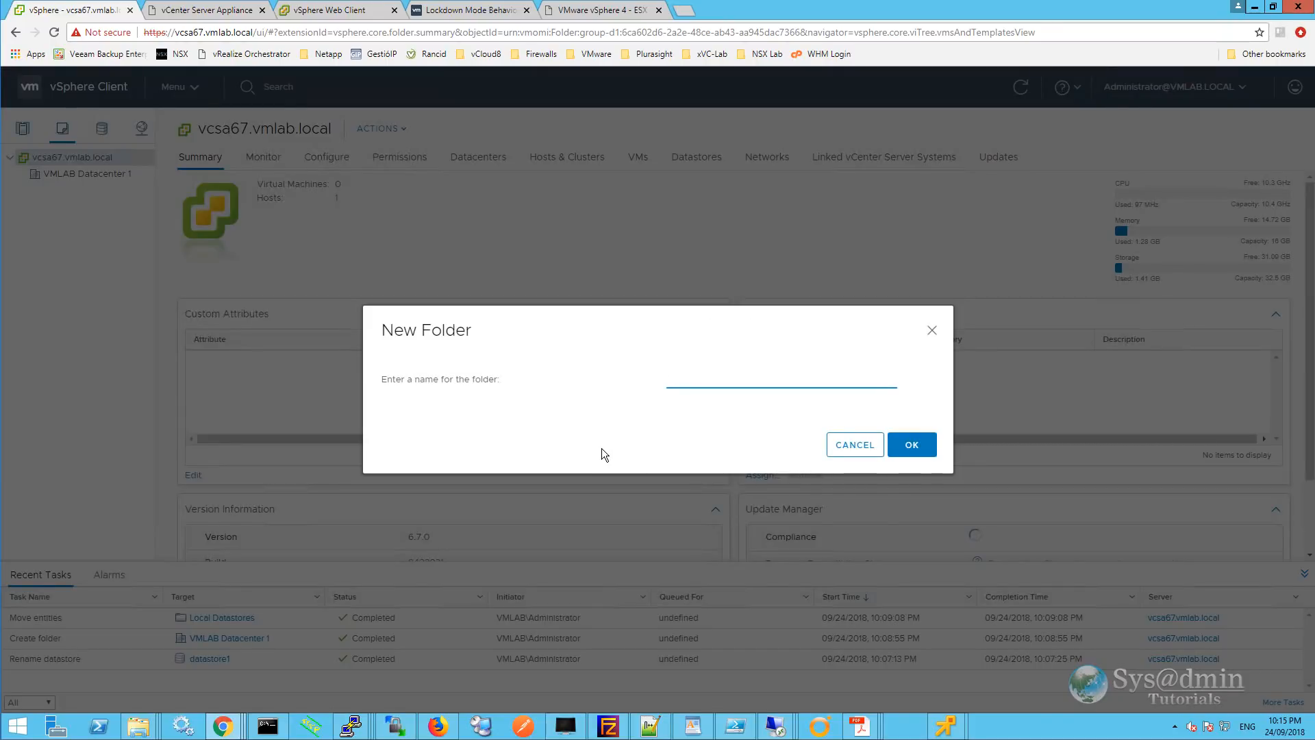
{"action": "type", "text": "Servers"}
{"action": "left_click", "coordinate": [903, 446]}
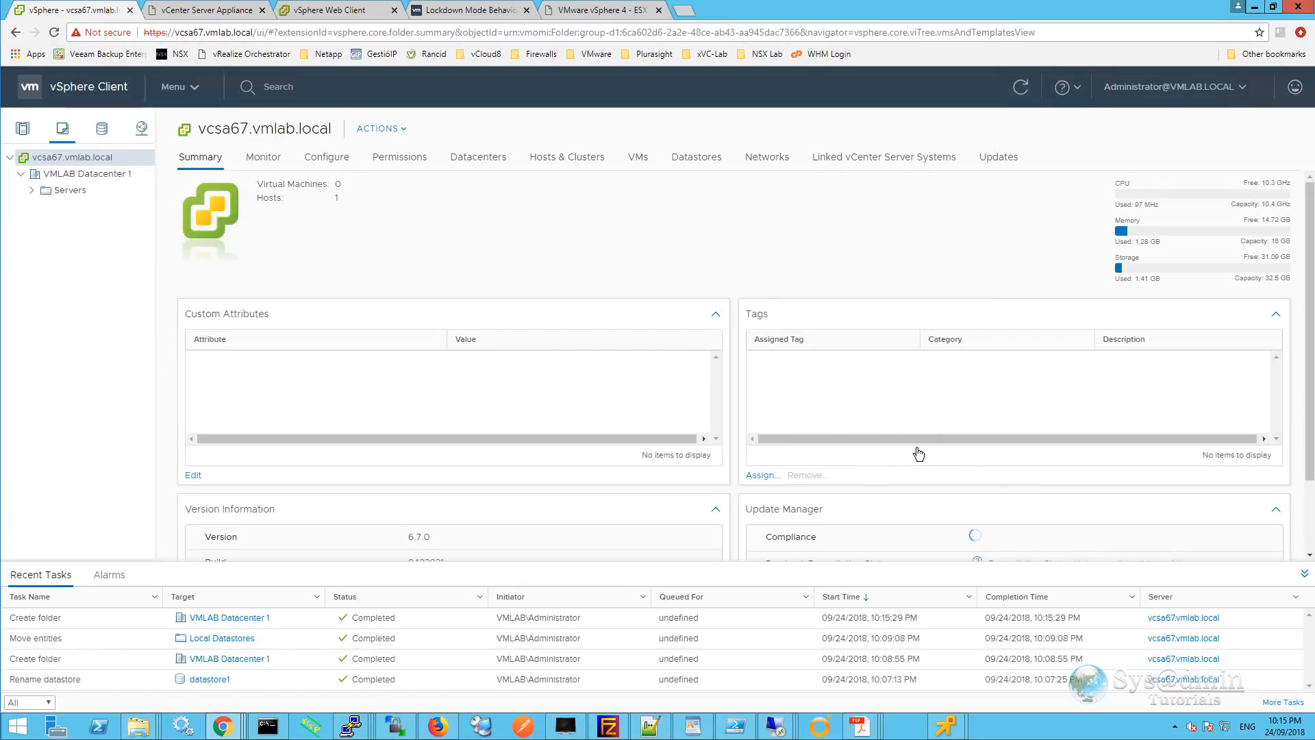
{"action": "left_click", "coordinate": [193, 87]}
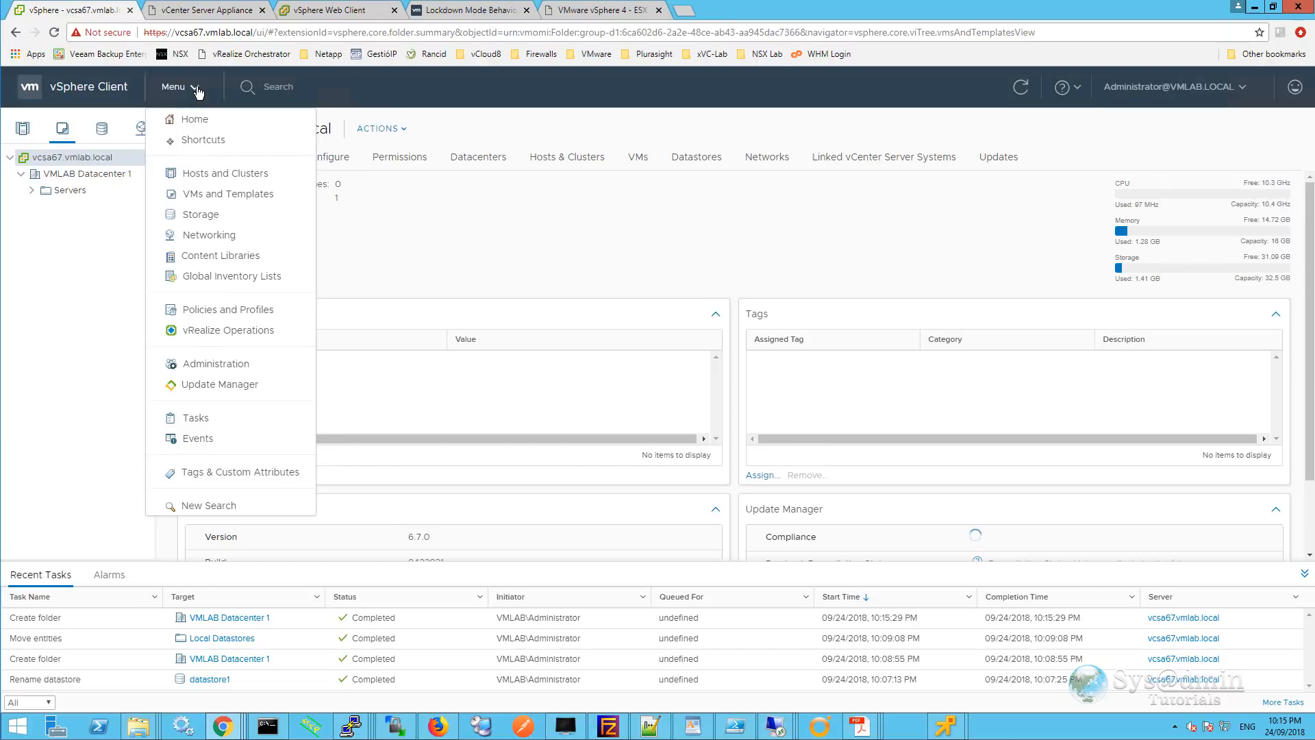
{"action": "left_click", "coordinate": [212, 173]}
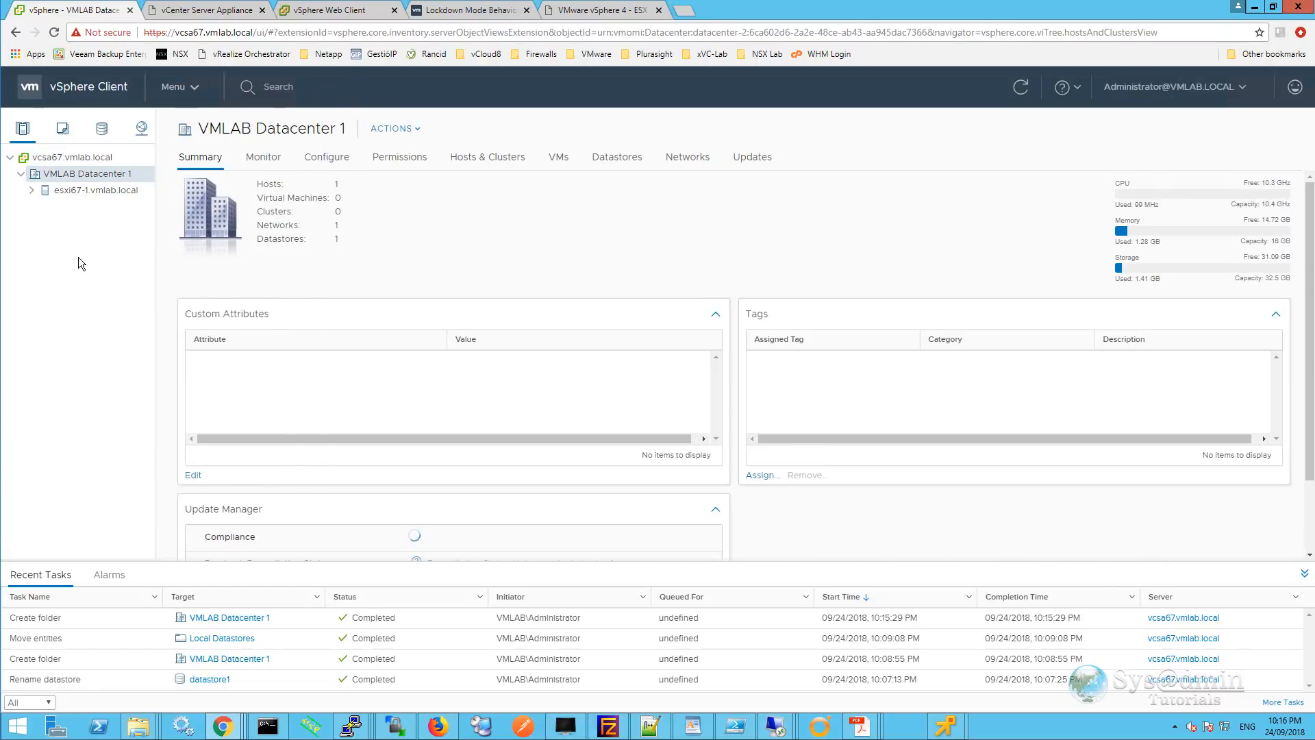
Launch the New Virtual Machine wizard on VMLAB Datacenter 1 with Create a new virtual machine.
{"action": "right_click", "coordinate": [81, 177]}
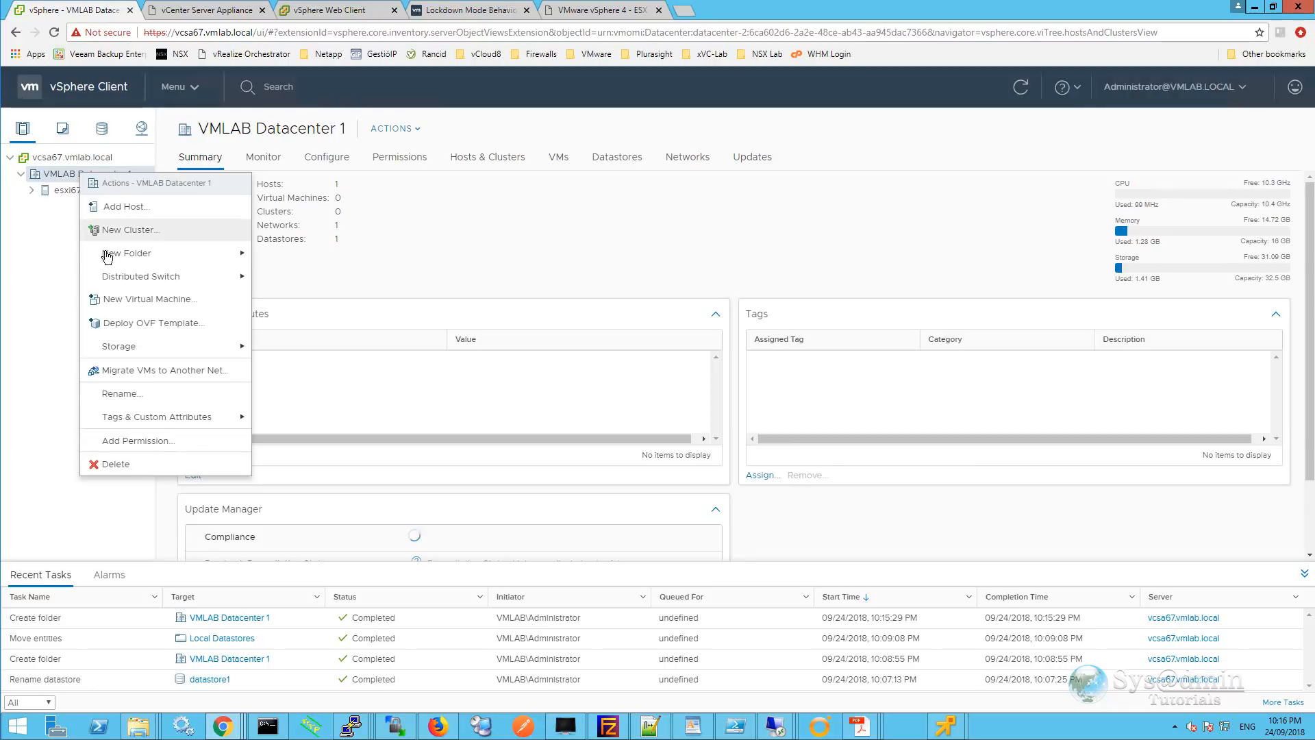
{"action": "left_click", "coordinate": [148, 301]}
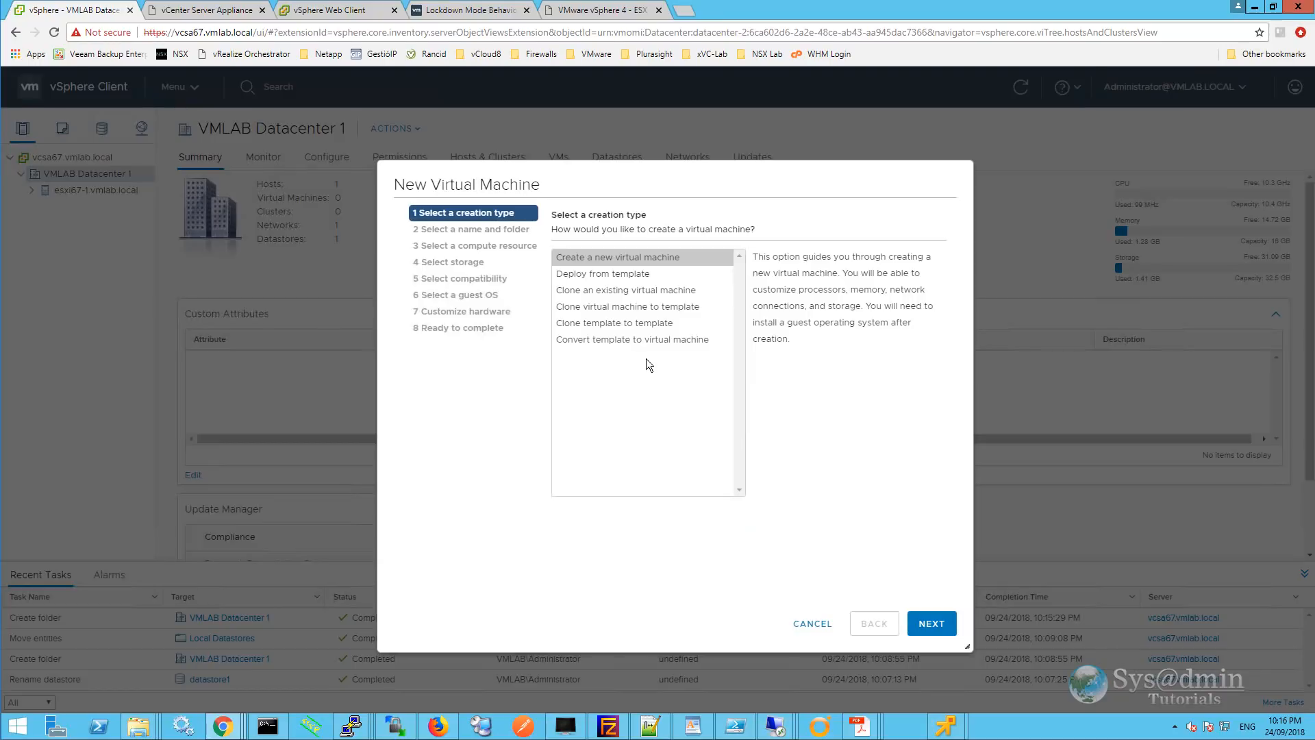
{"action": "left_click", "coordinate": [585, 257]}
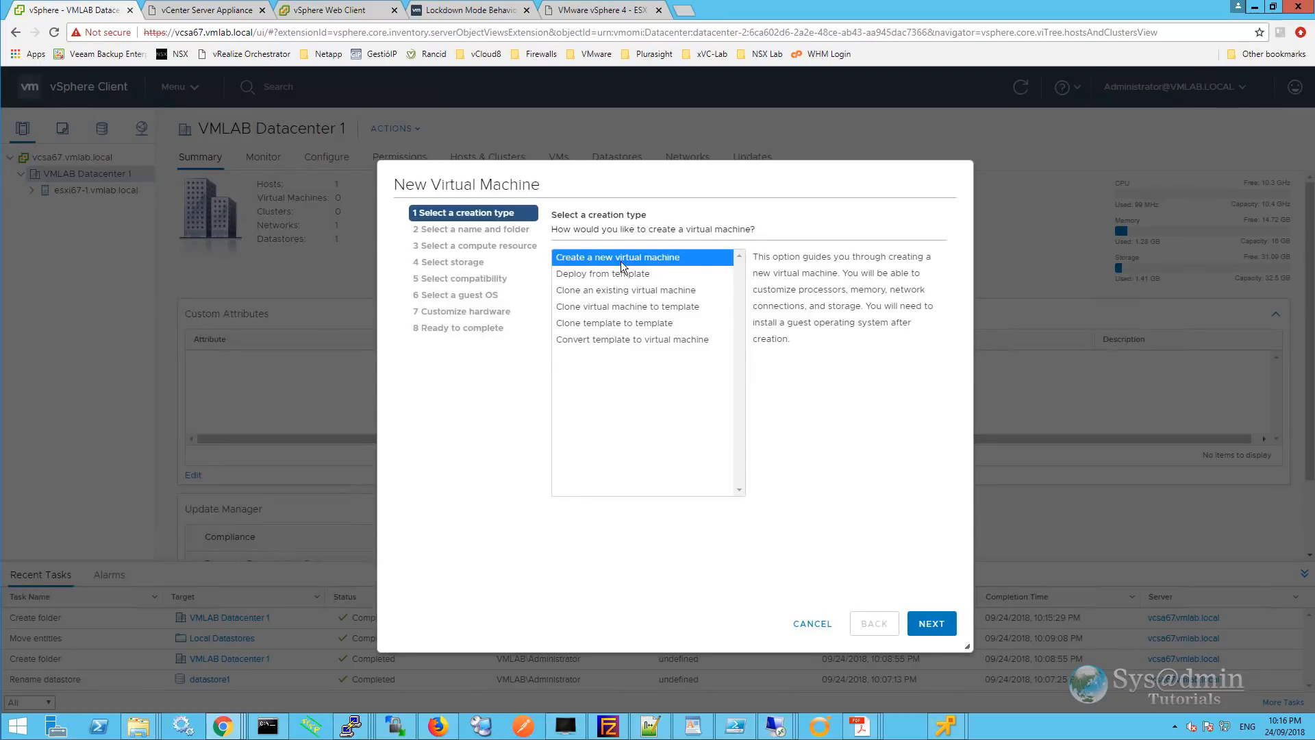
{"action": "left_click", "coordinate": [931, 623]}
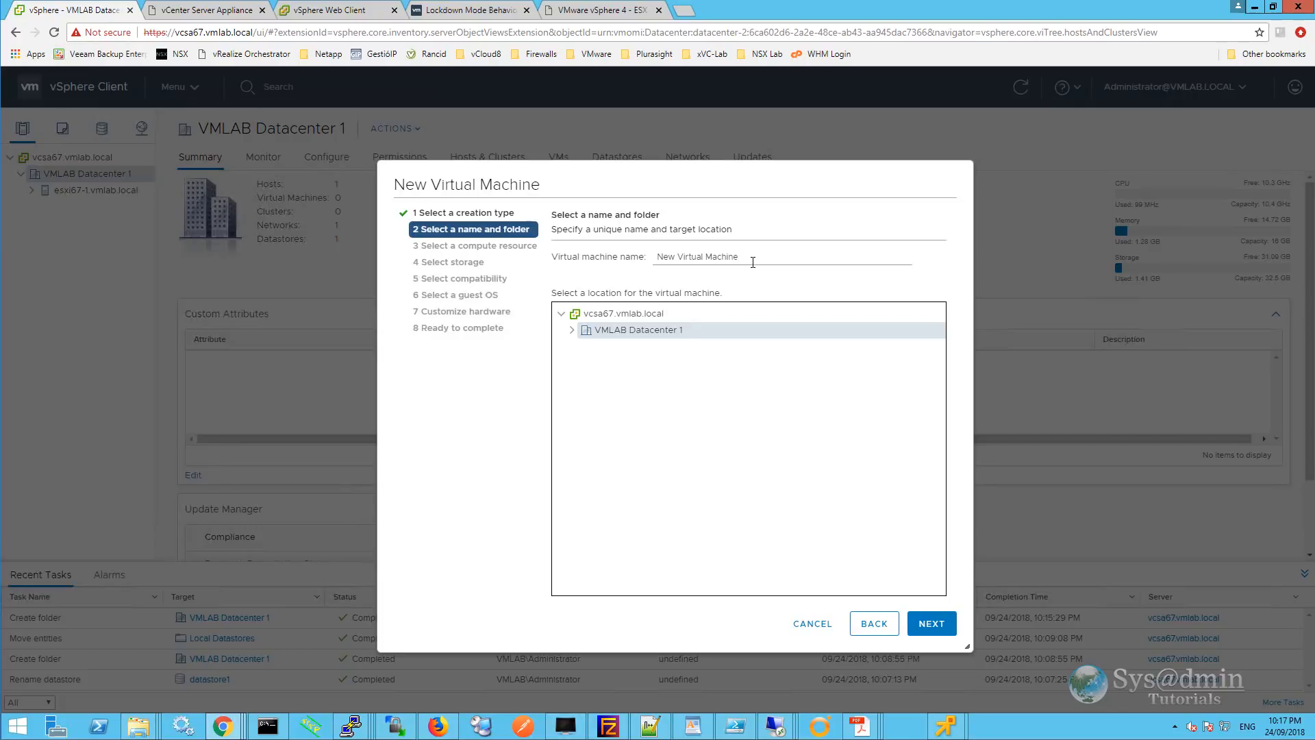
Name the VM Server2016-1 and place it in the Servers folder.
{"action": "left_click", "coordinate": [752, 262]}
{"action": "type", "text": "Server2016-1"}
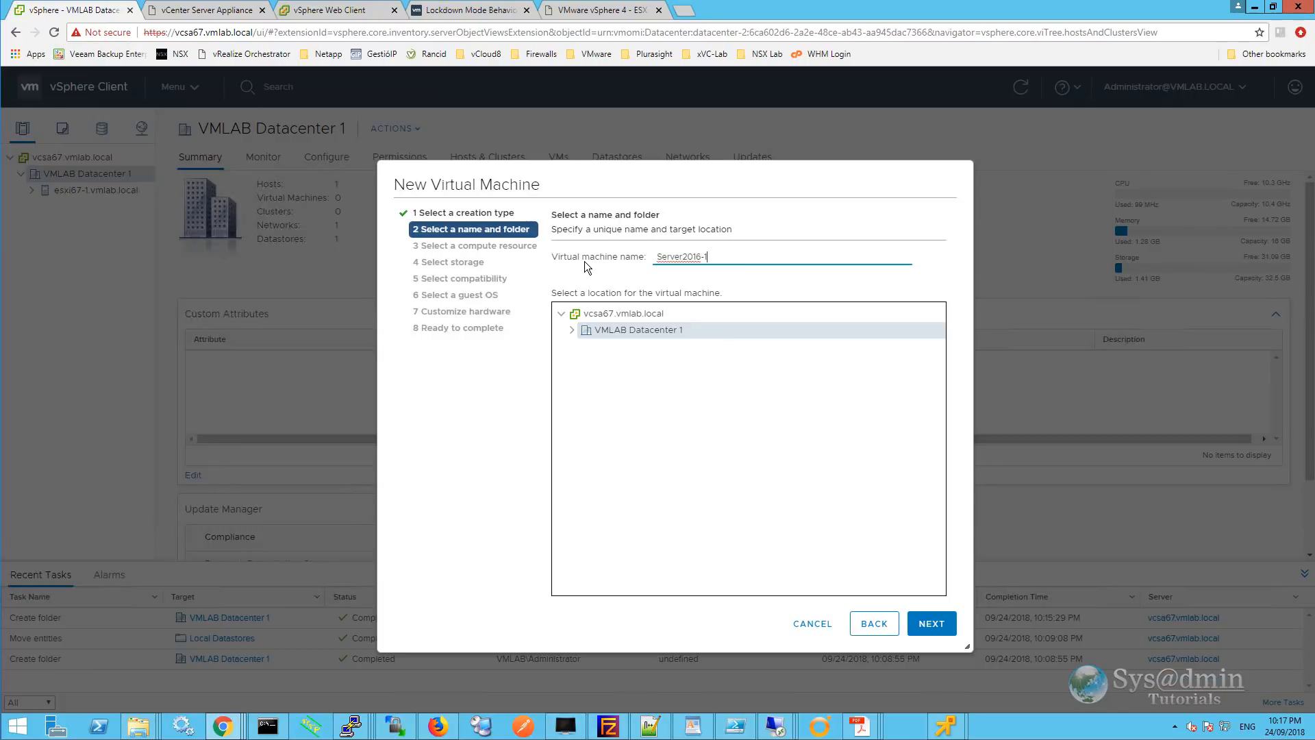
{"action": "left_click", "coordinate": [571, 331]}
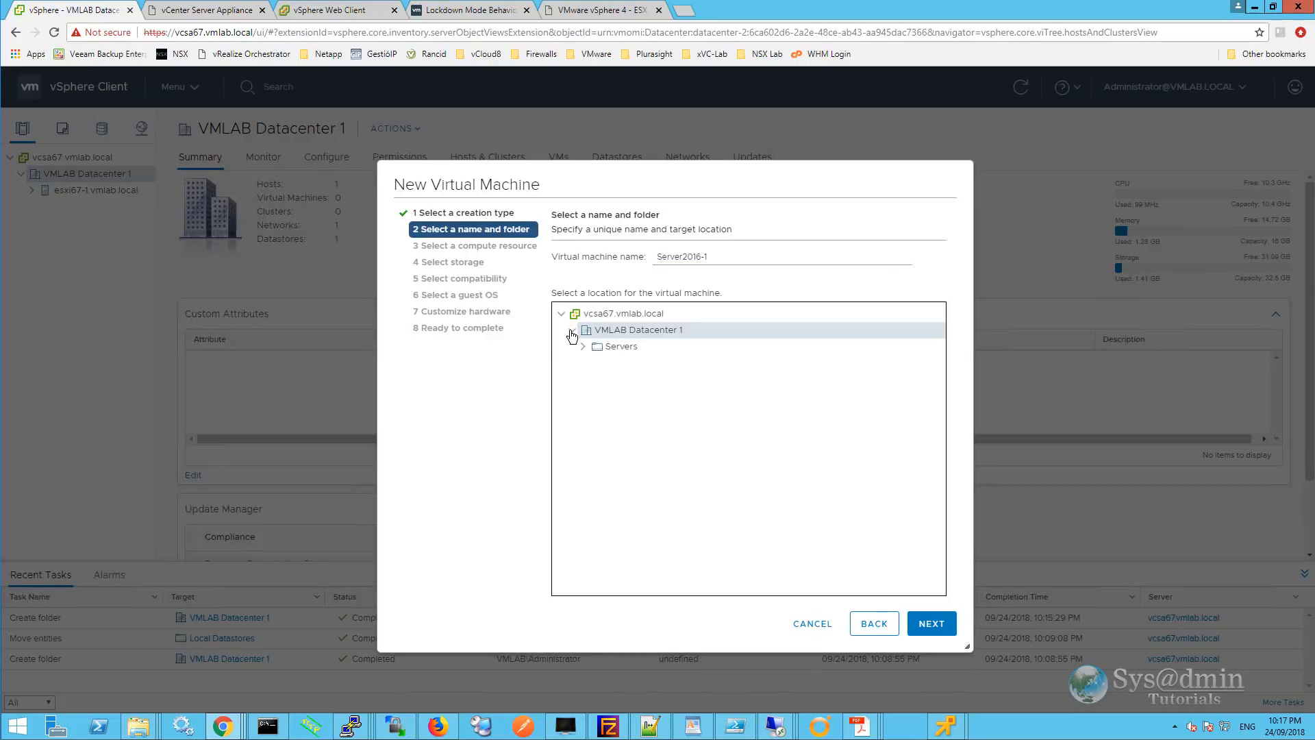
{"action": "left_click", "coordinate": [626, 348]}
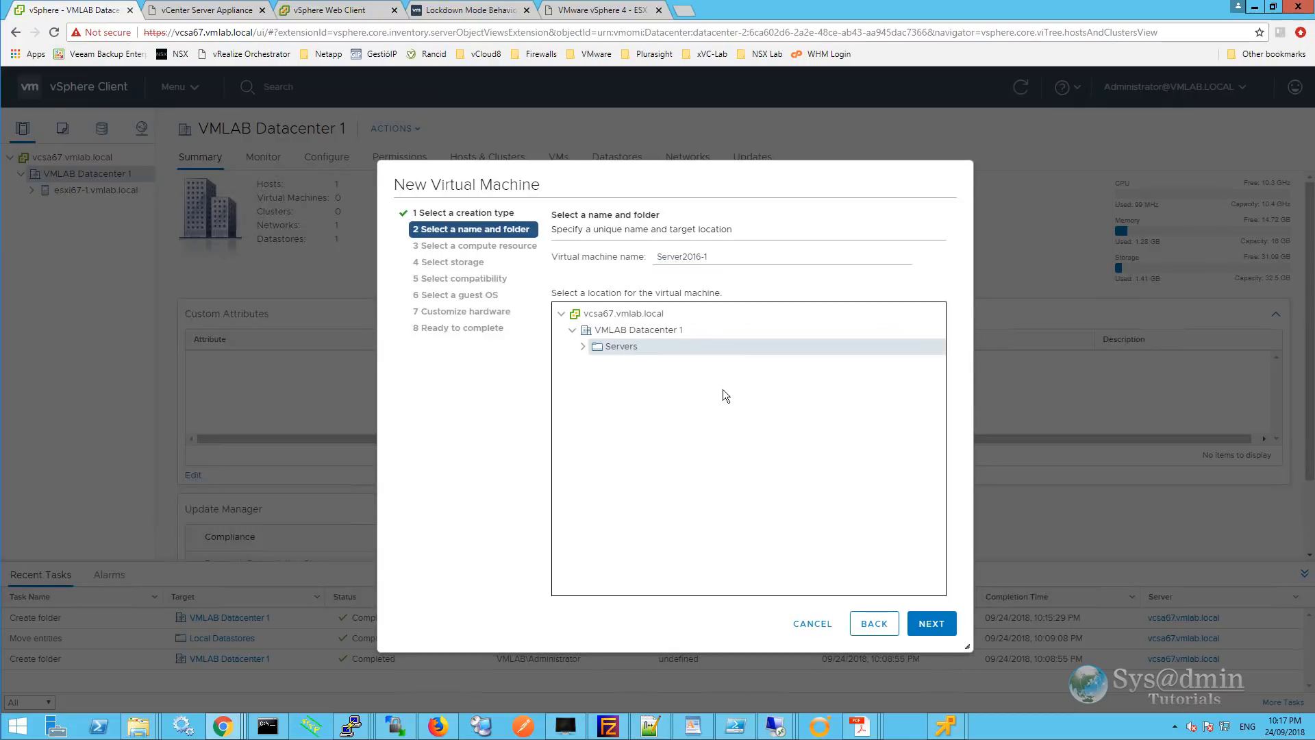
{"action": "left_click", "coordinate": [930, 622]}
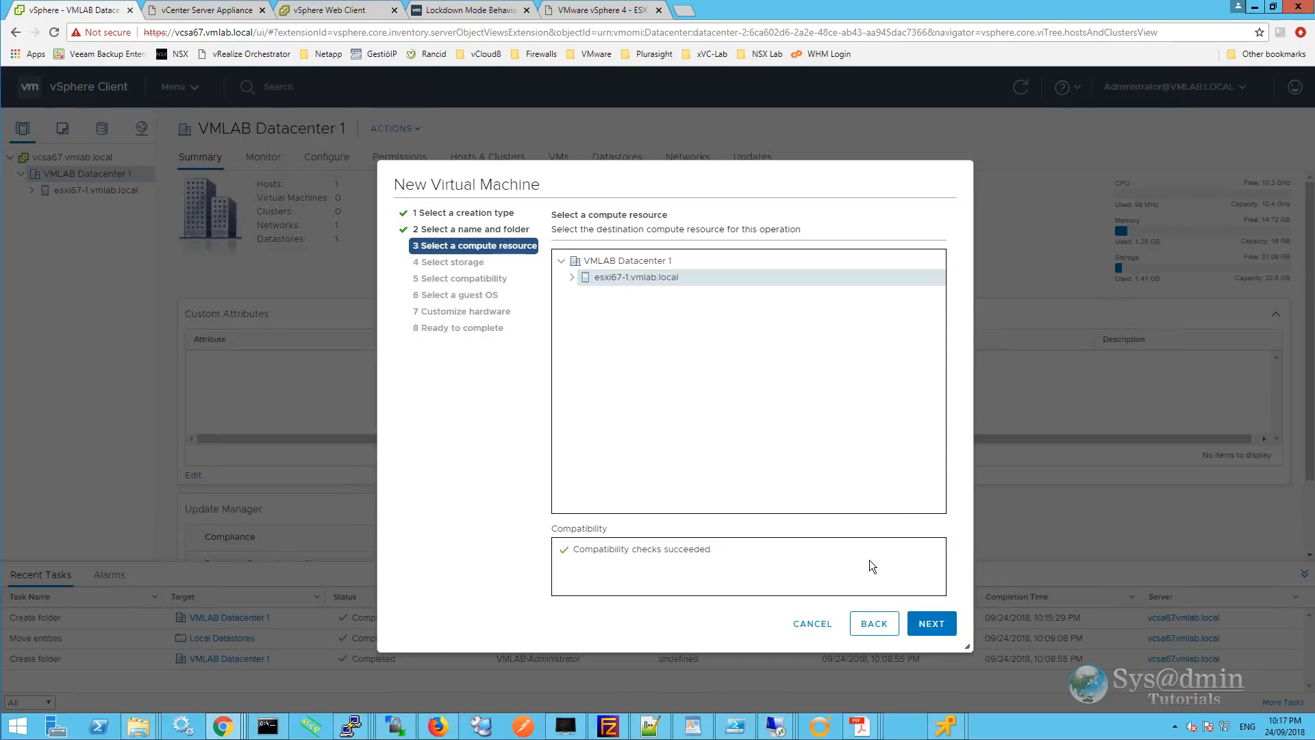
Accept host esxi67-1.vmlab.local, choose datastore esxi67-1_local, and keep ESXi 6.7 and later compatibility.
{"action": "left_click", "coordinate": [938, 624]}
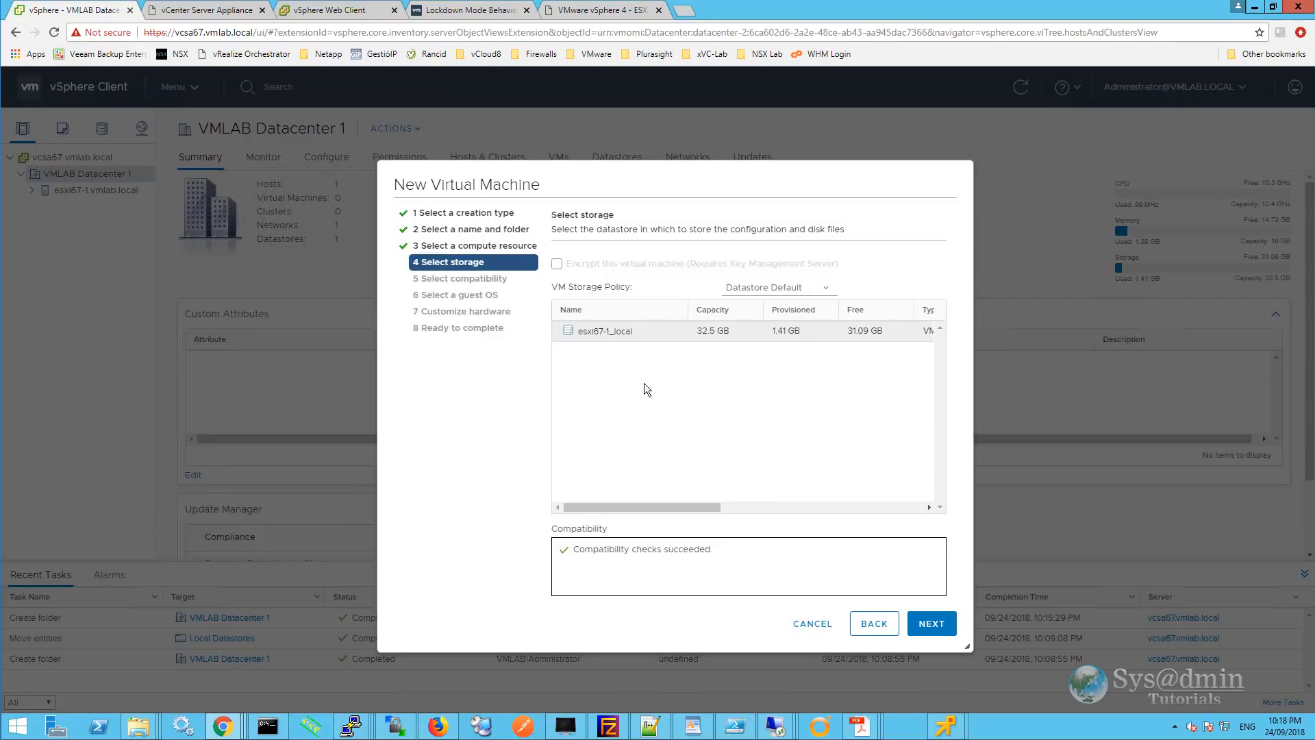
{"action": "left_click", "coordinate": [641, 335]}
{"action": "left_click", "coordinate": [929, 619]}
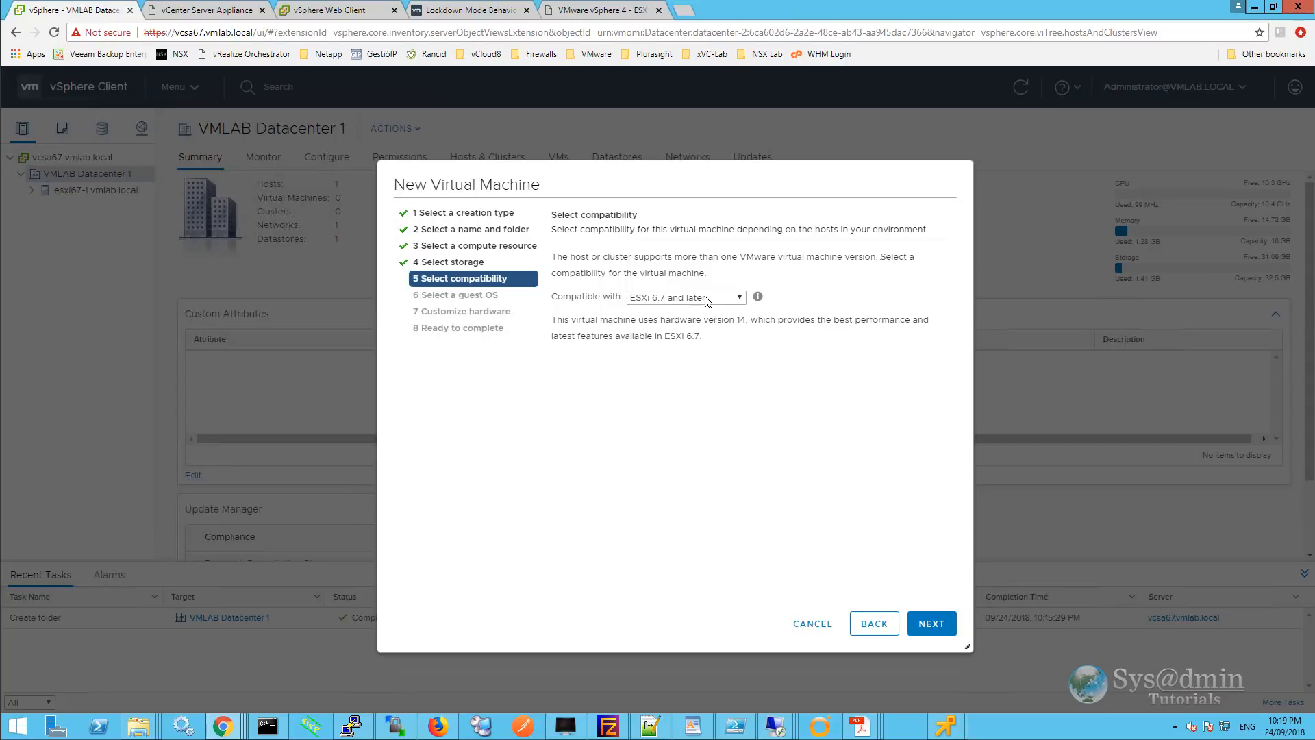
{"action": "left_click", "coordinate": [730, 300]}
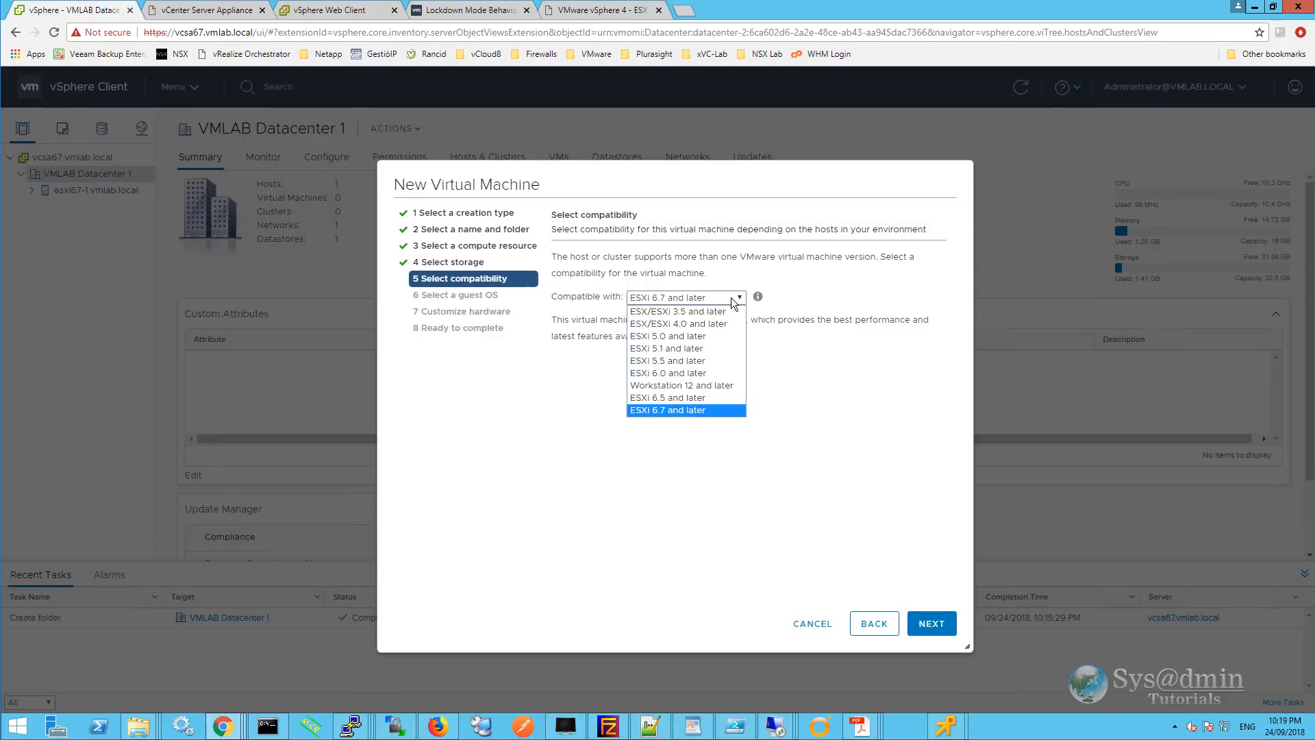
{"action": "left_click", "coordinate": [730, 297]}
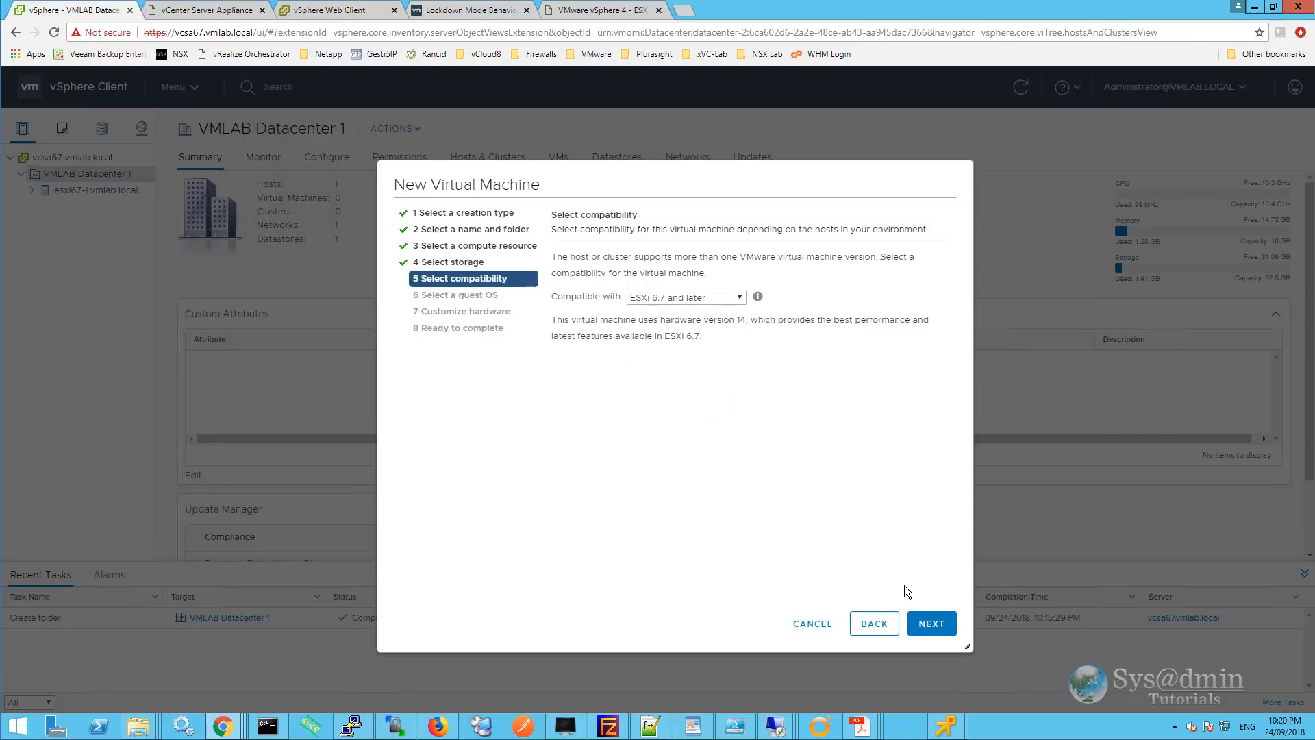
{"action": "left_click", "coordinate": [925, 620]}
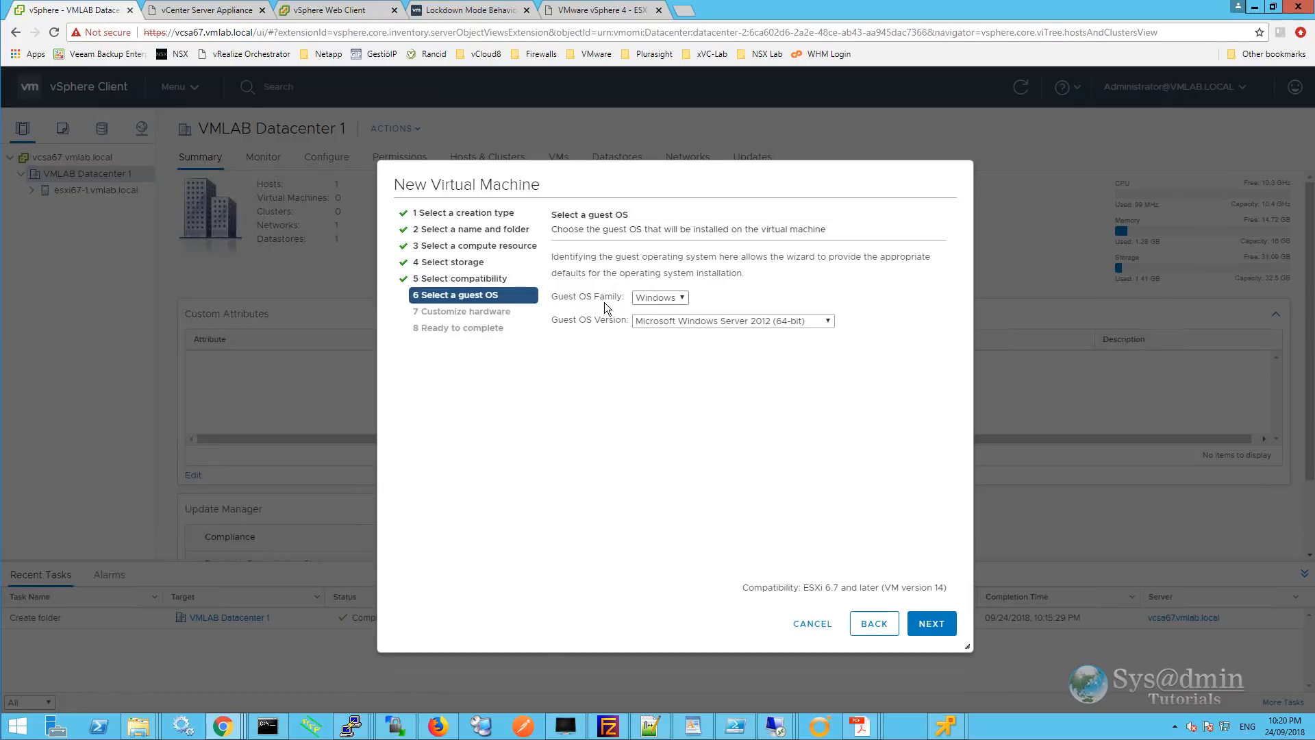
Keep the Windows guest OS family and choose Microsoft Windows Server 2016 (64-bit) as the version.
{"action": "left_click", "coordinate": [680, 299]}
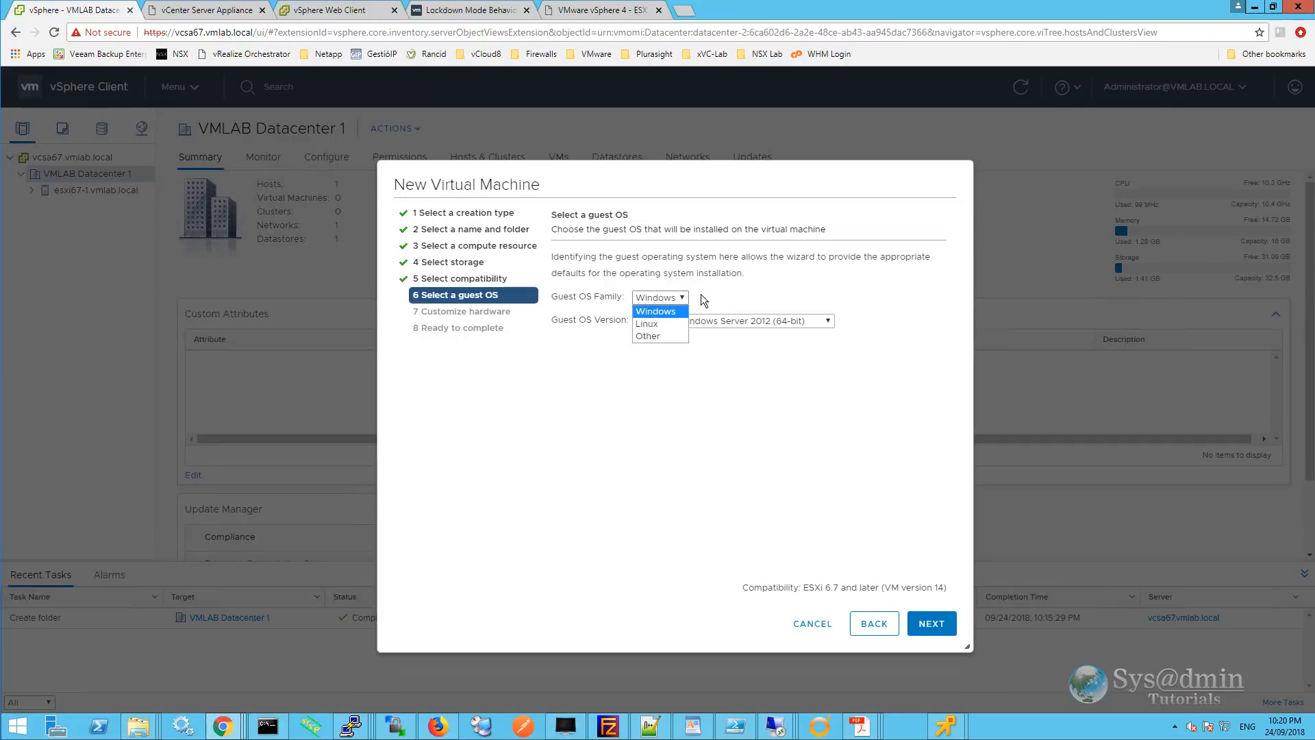
{"action": "left_click", "coordinate": [743, 291]}
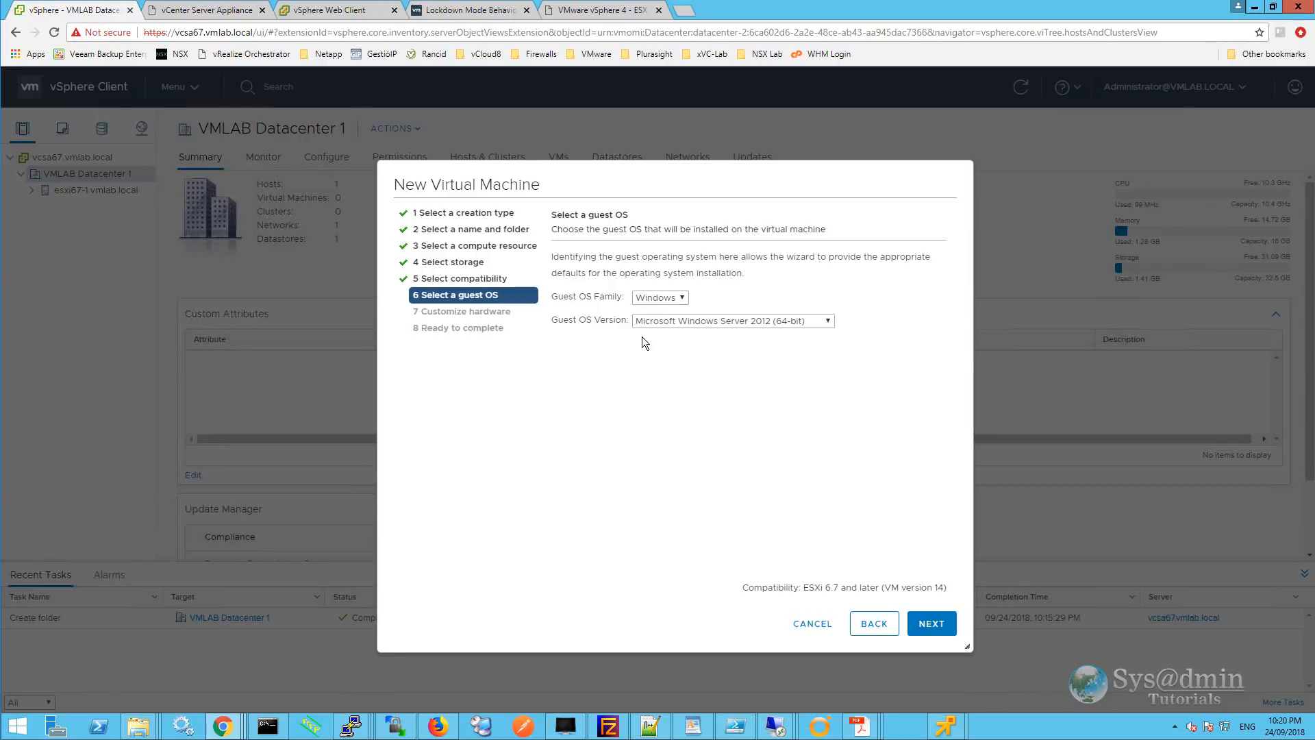
{"action": "left_click", "coordinate": [829, 319]}
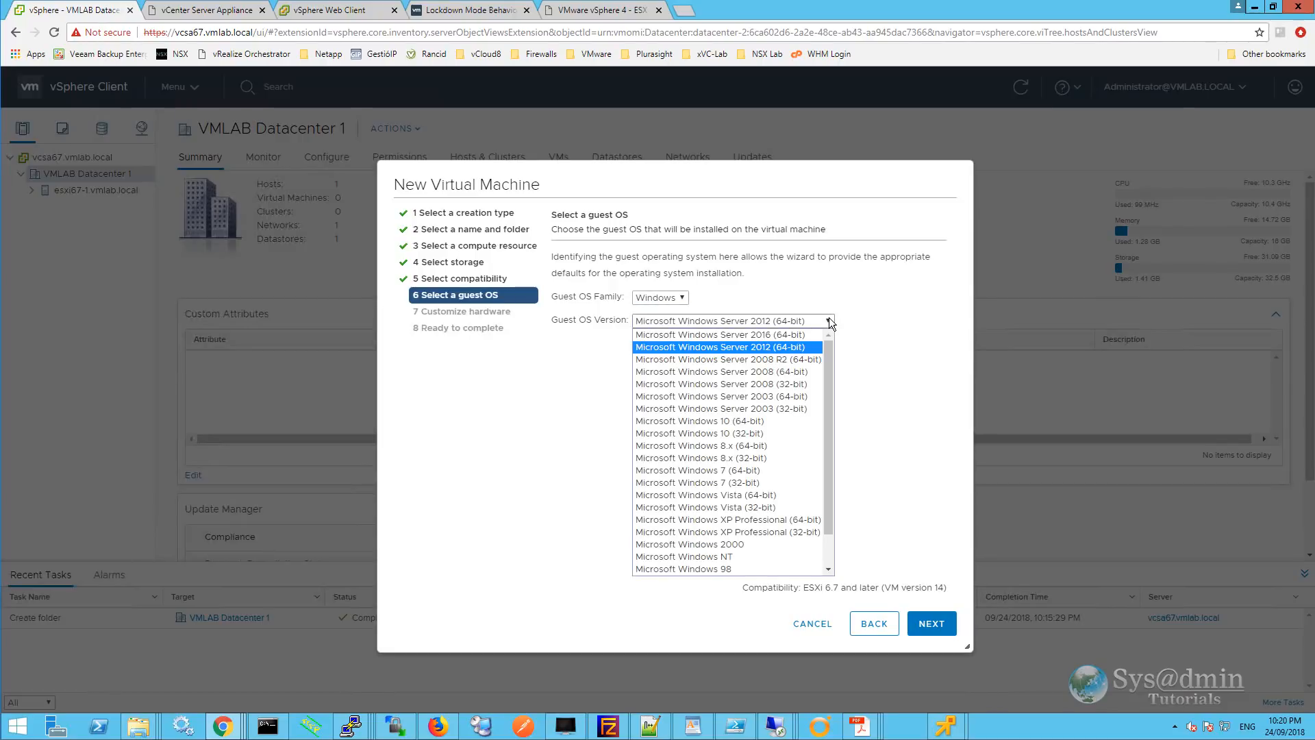
{"action": "left_click", "coordinate": [778, 335]}
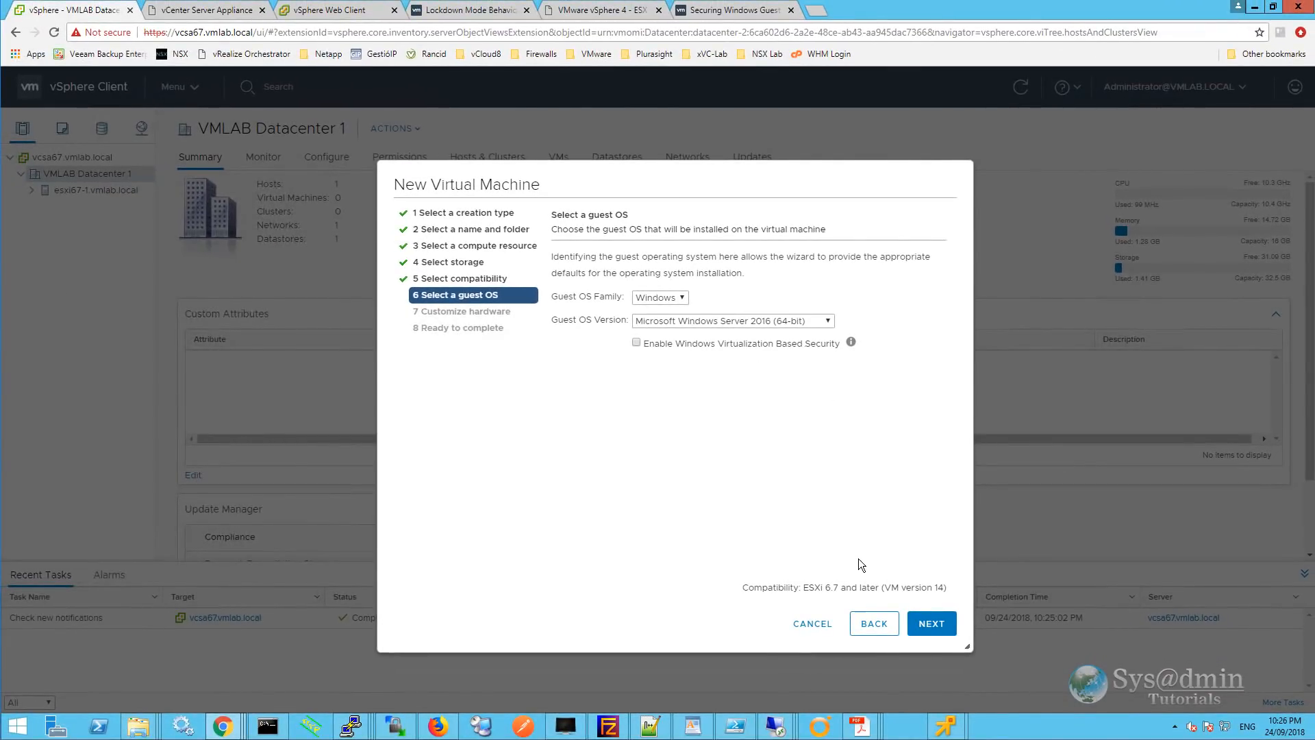
{"action": "left_click", "coordinate": [932, 623]}
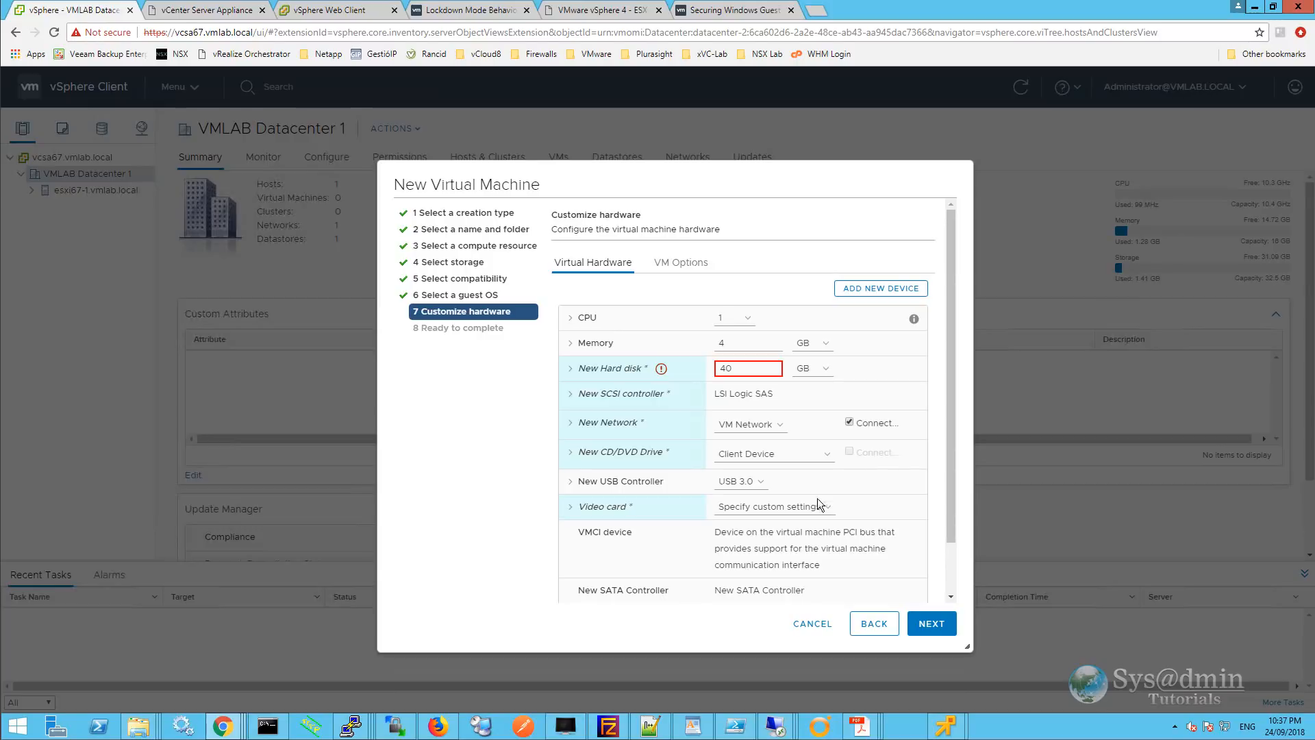
Set the VM's memory to 2 GB and the hard disk size to 30 GB.
{"action": "double_click", "coordinate": [725, 342]}
{"action": "type", "text": "2"}
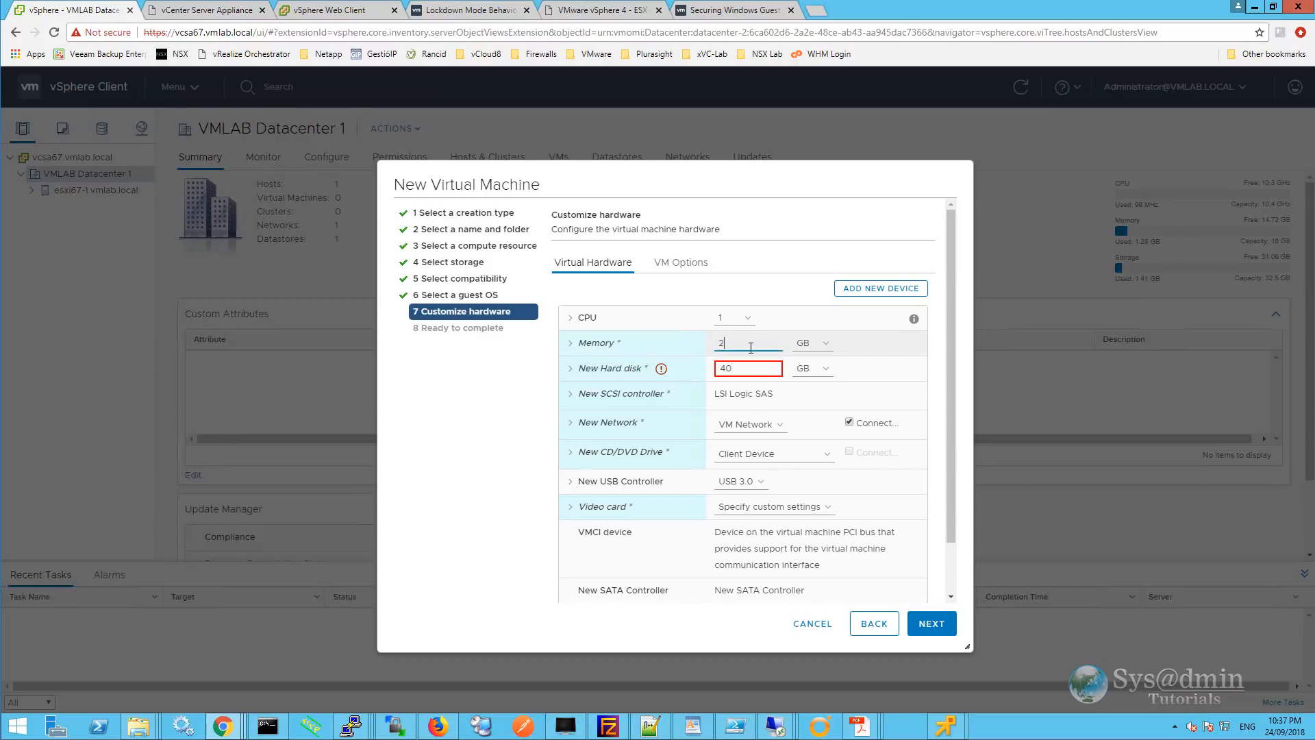
{"action": "left_click", "coordinate": [736, 370]}
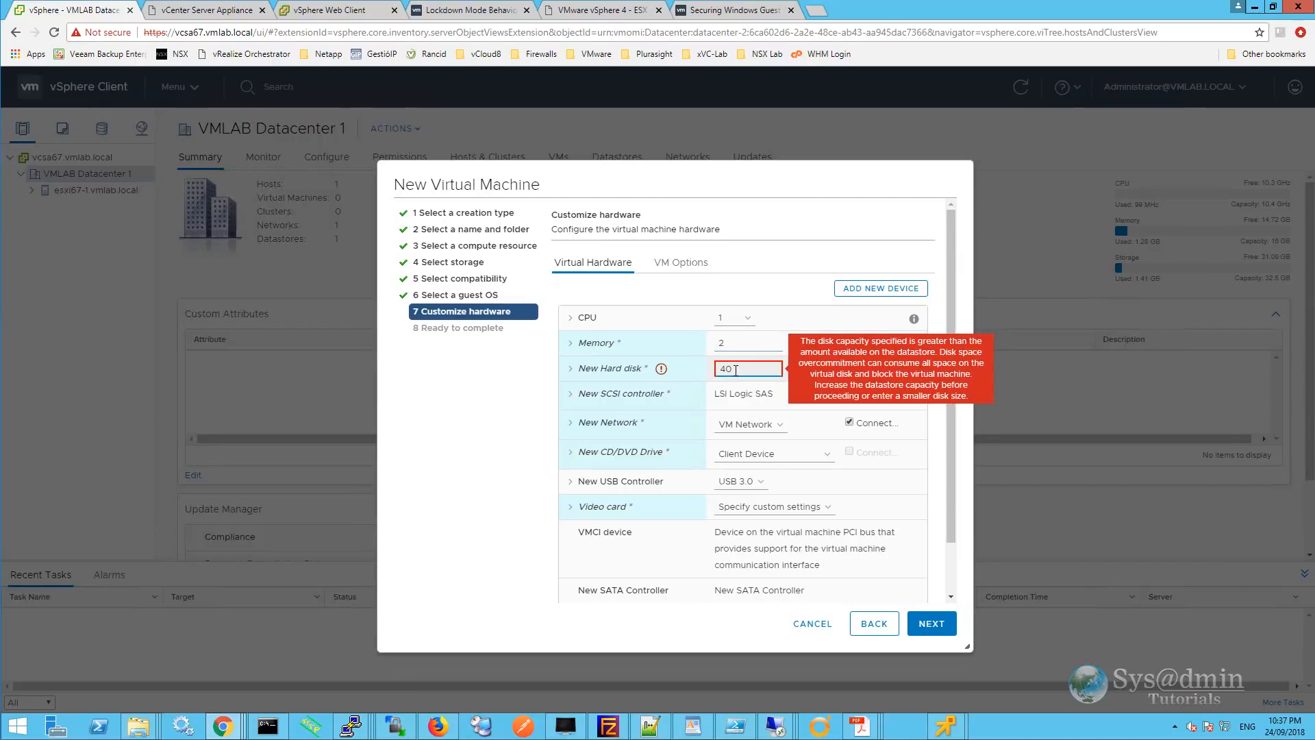
{"action": "key", "text": "BackSpace"}
{"action": "key", "text": "BackSpace"}
{"action": "type", "text": "30"}
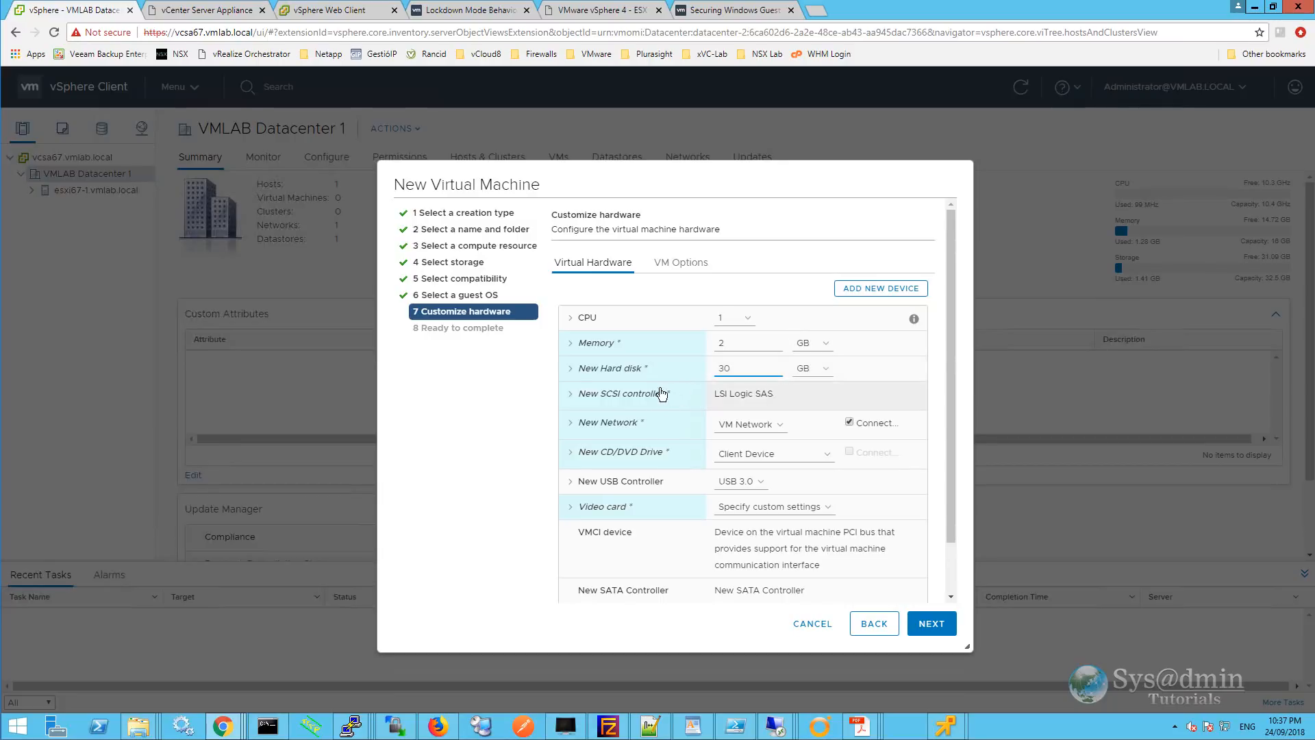
{"action": "left_click", "coordinate": [572, 371]}
Make the new 30 GB hard disk thin provisioned.
{"action": "left_click", "coordinate": [572, 370]}
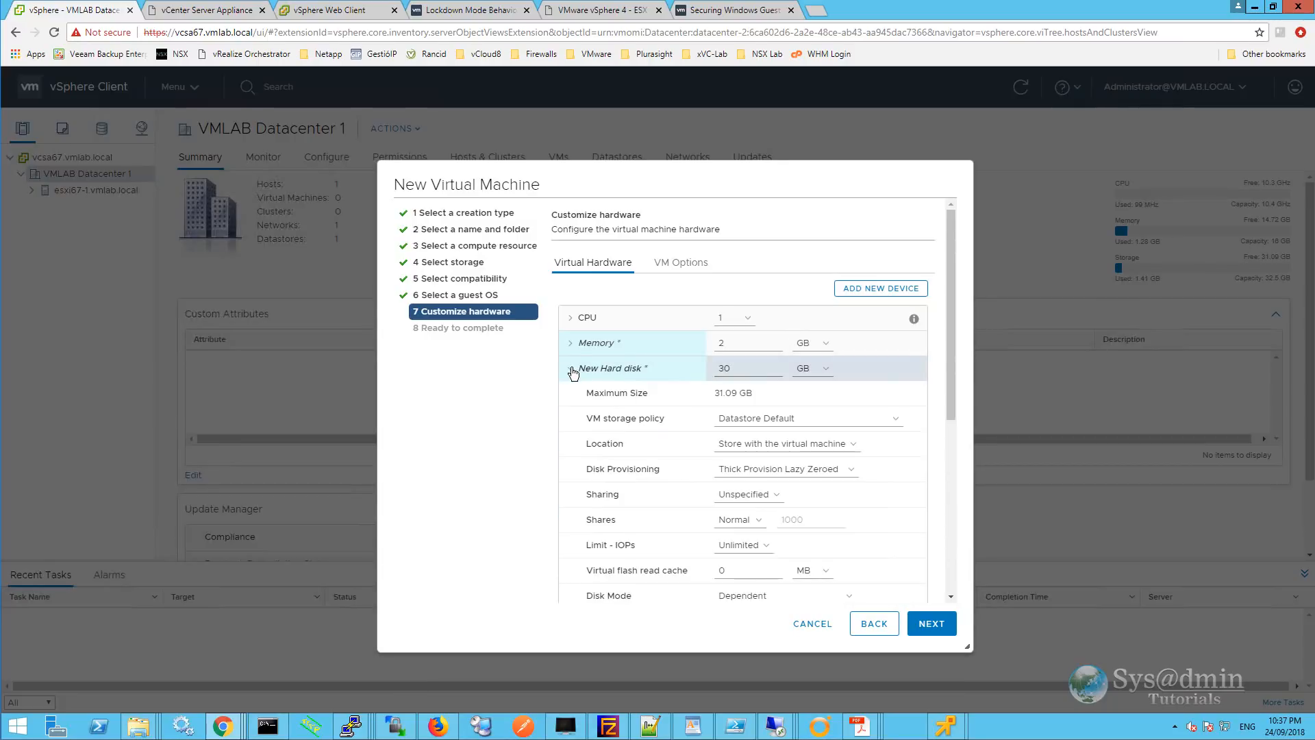
{"action": "left_click", "coordinate": [840, 470]}
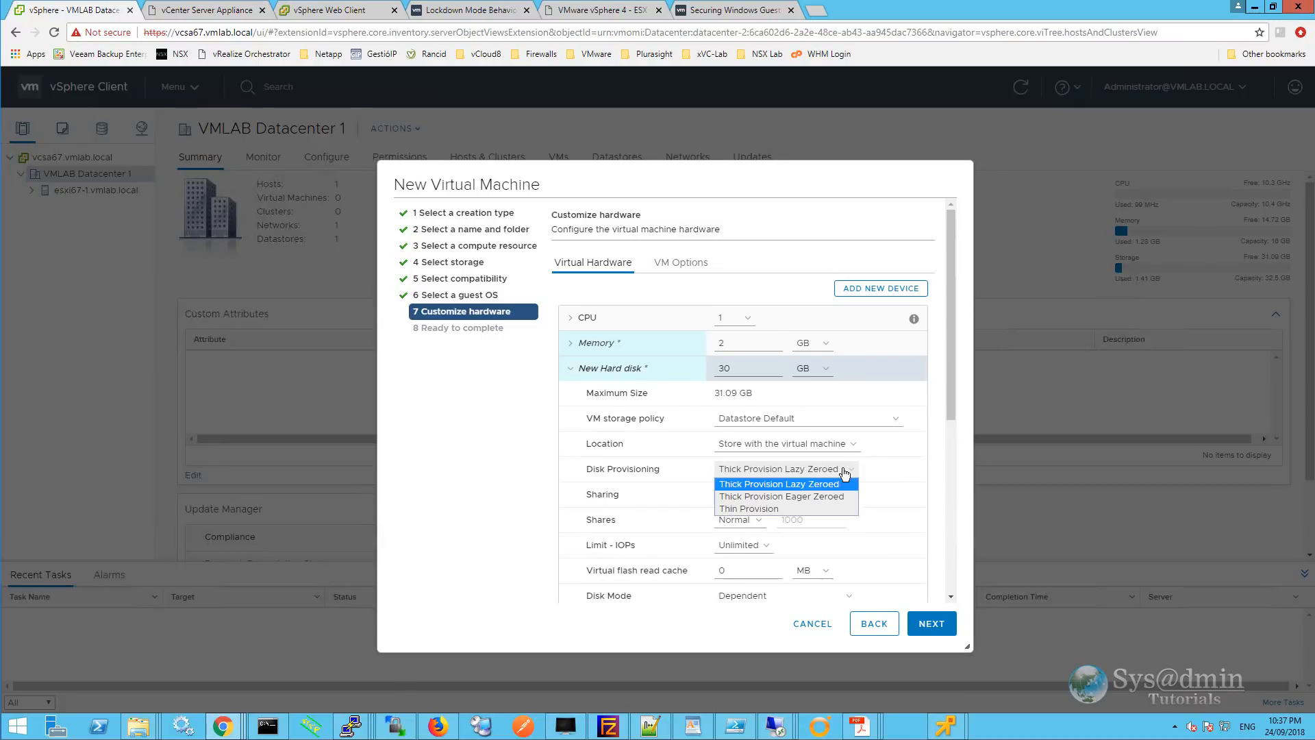
{"action": "left_click", "coordinate": [763, 508]}
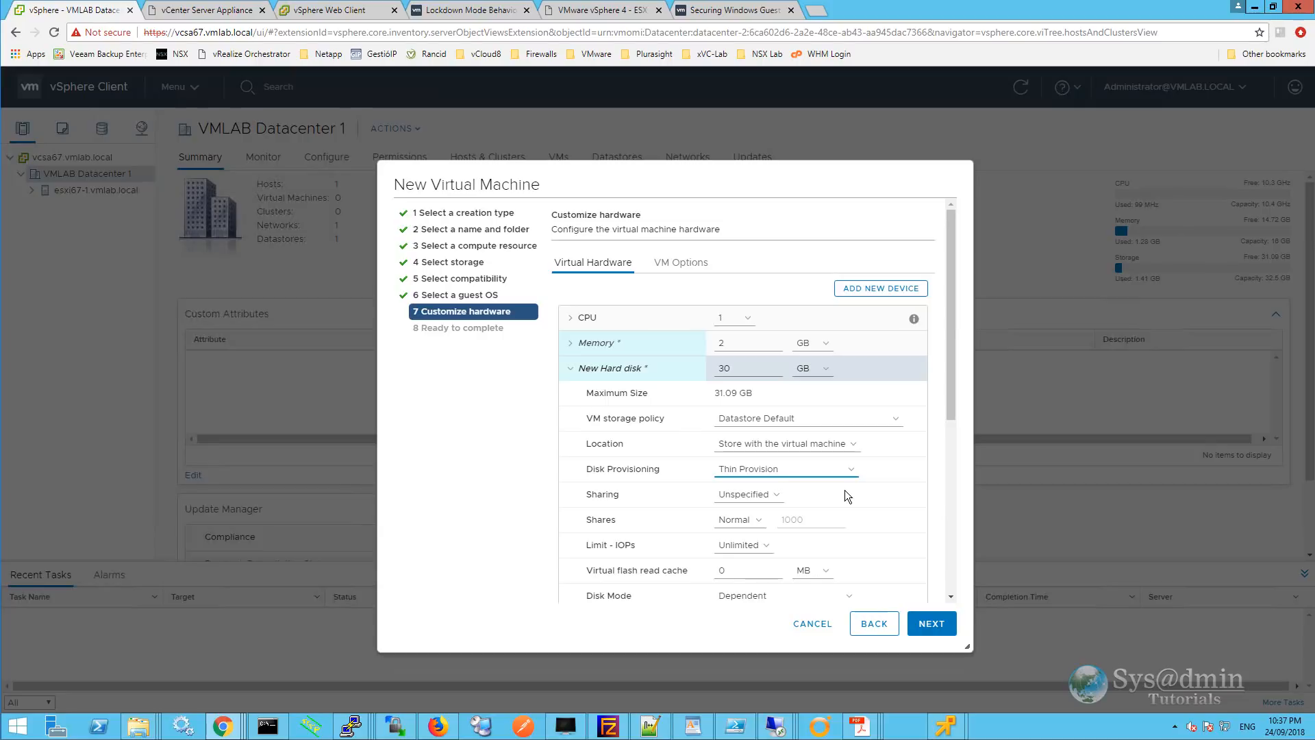
{"action": "left_click", "coordinate": [571, 369]}
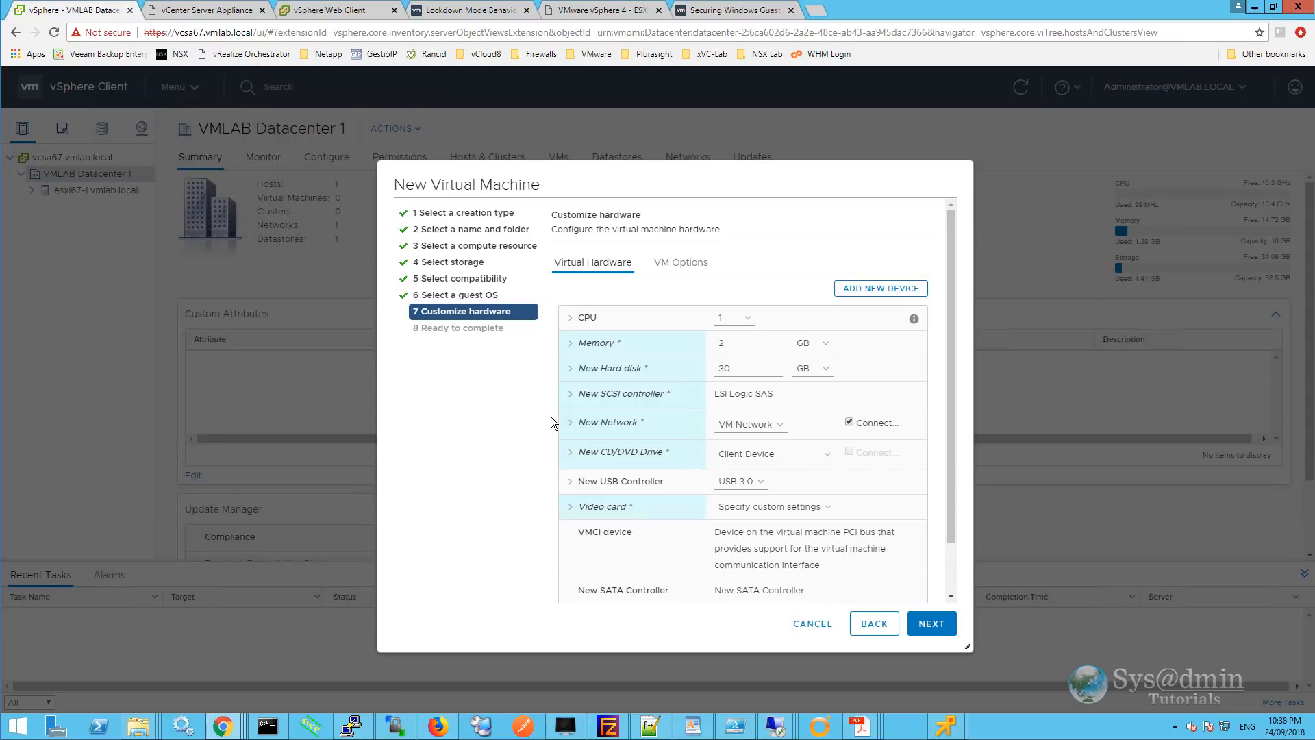
Change the new network adapter type to VMXNET 3.
{"action": "left_click", "coordinate": [569, 425]}
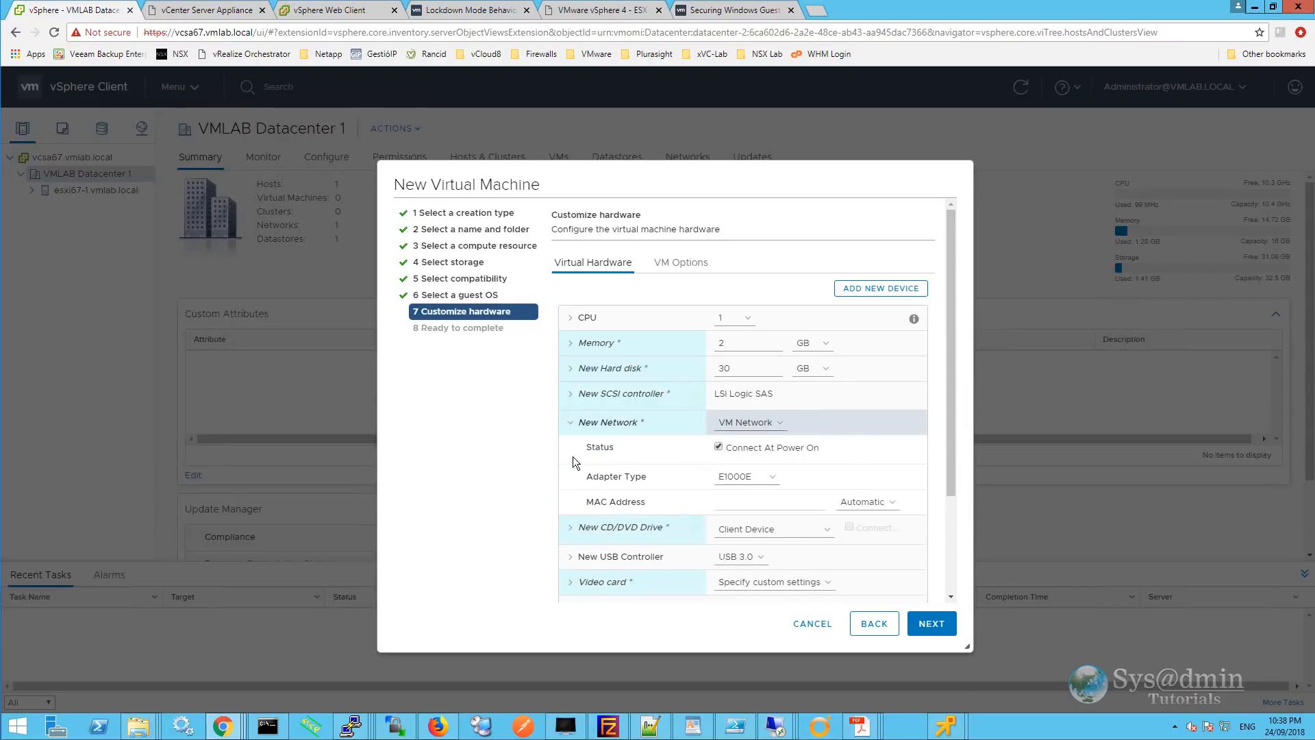
{"action": "left_click", "coordinate": [768, 478]}
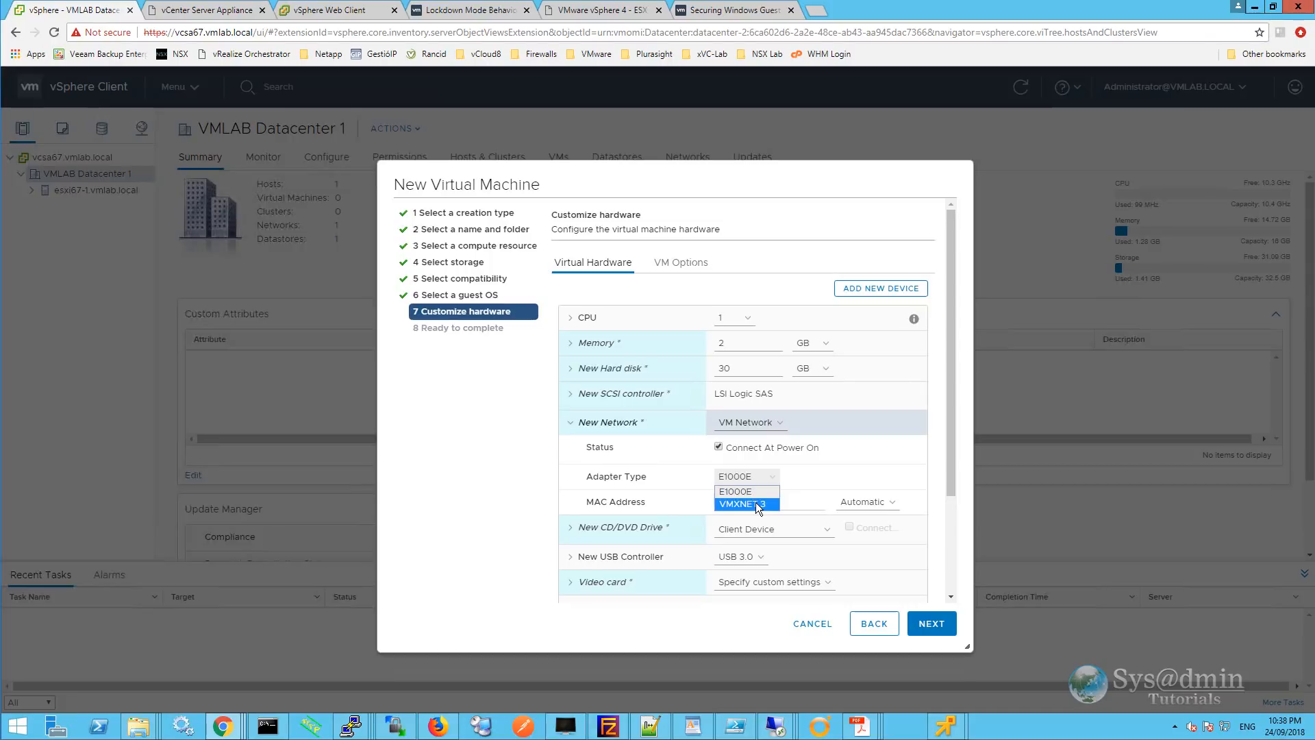
{"action": "left_click", "coordinate": [754, 503]}
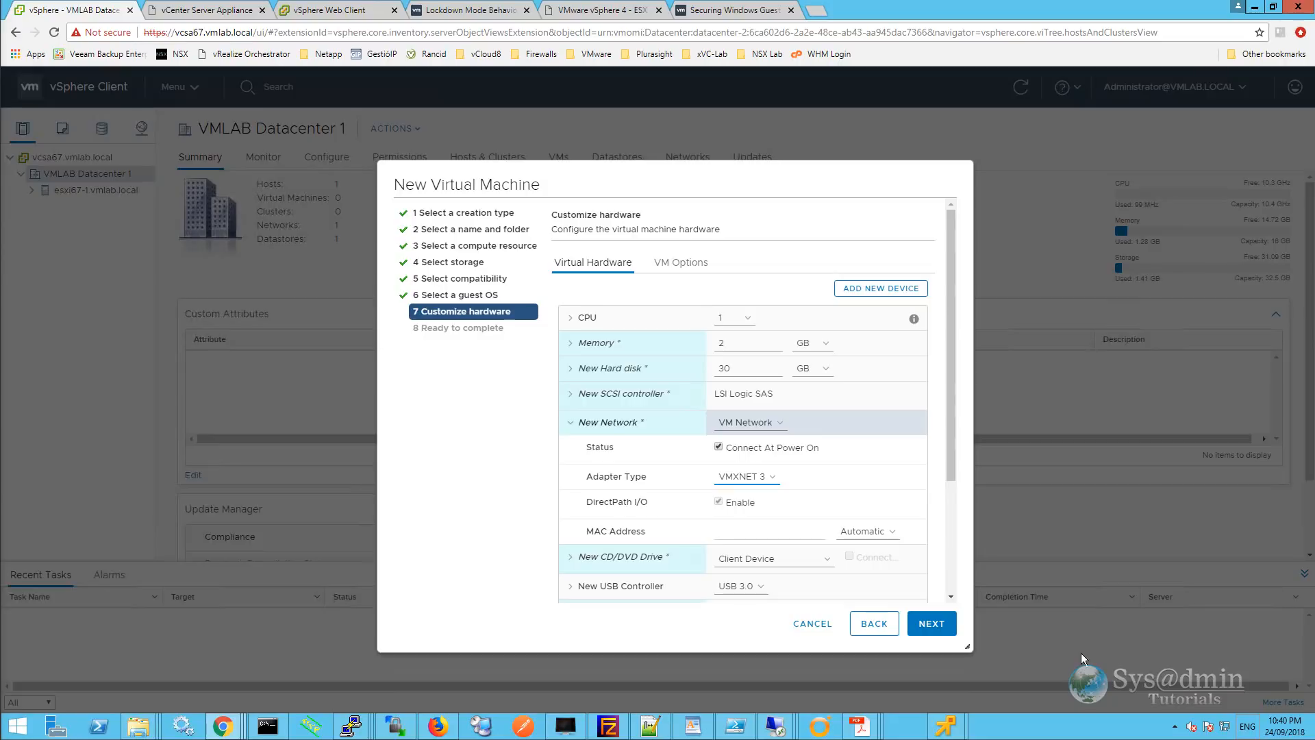
{"action": "left_click", "coordinate": [573, 421]}
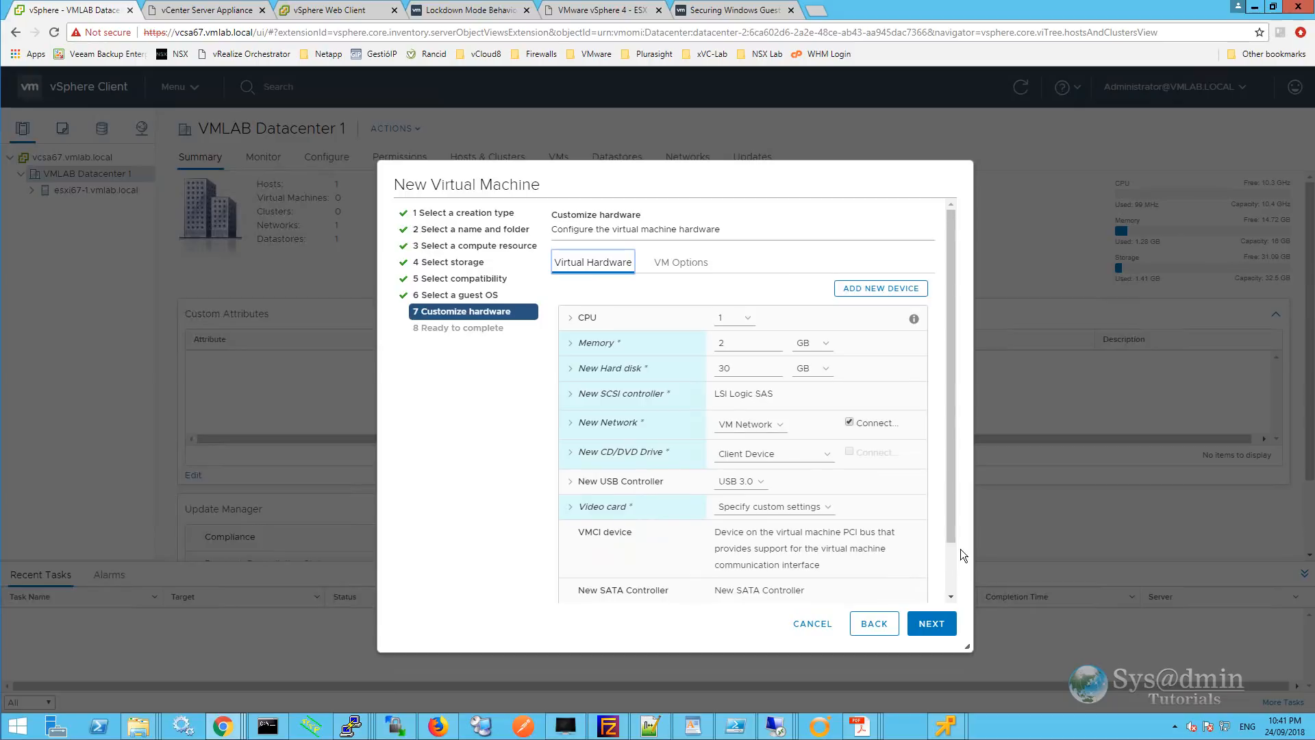
Finish the new VM wizard to create Server2016-1, then select it under esxi67-1.vmlab.local.
{"action": "left_click", "coordinate": [931, 623]}
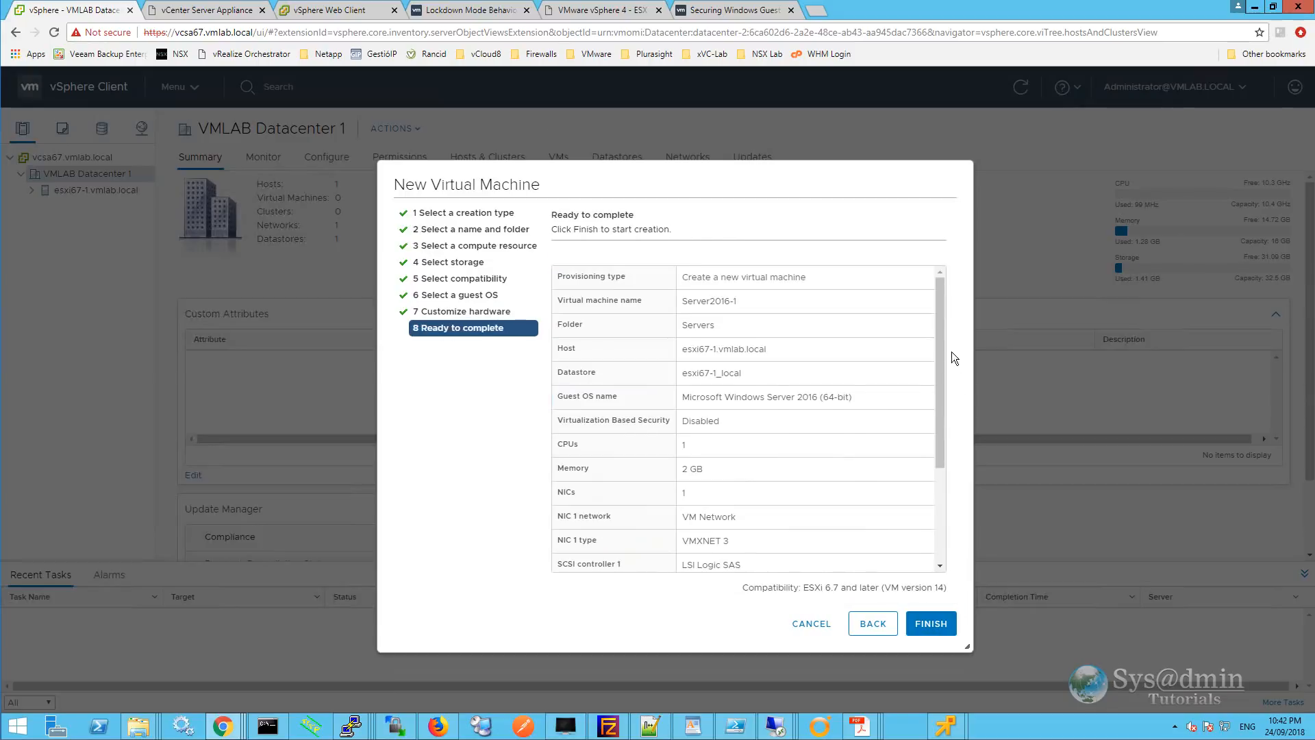
{"action": "left_click_drag", "start_coordinate": [938, 315], "coordinate": [971, 480]}
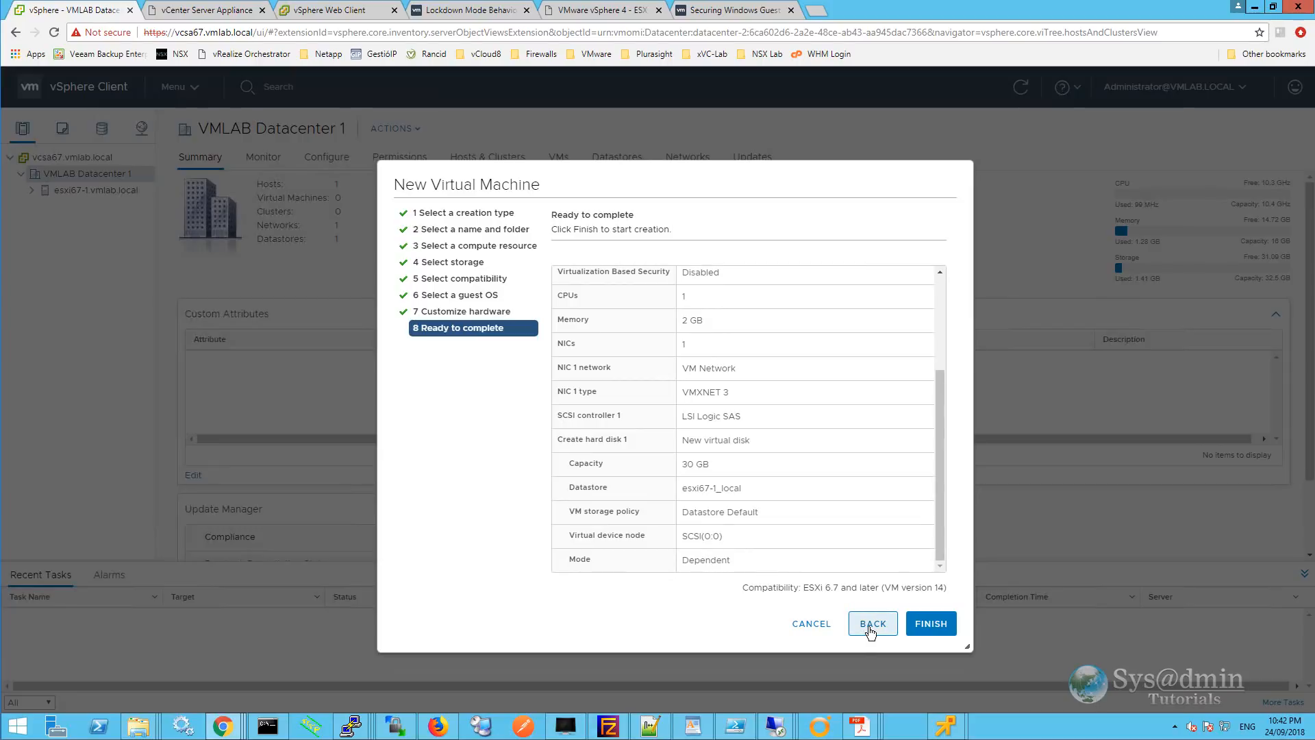
{"action": "left_click", "coordinate": [933, 625]}
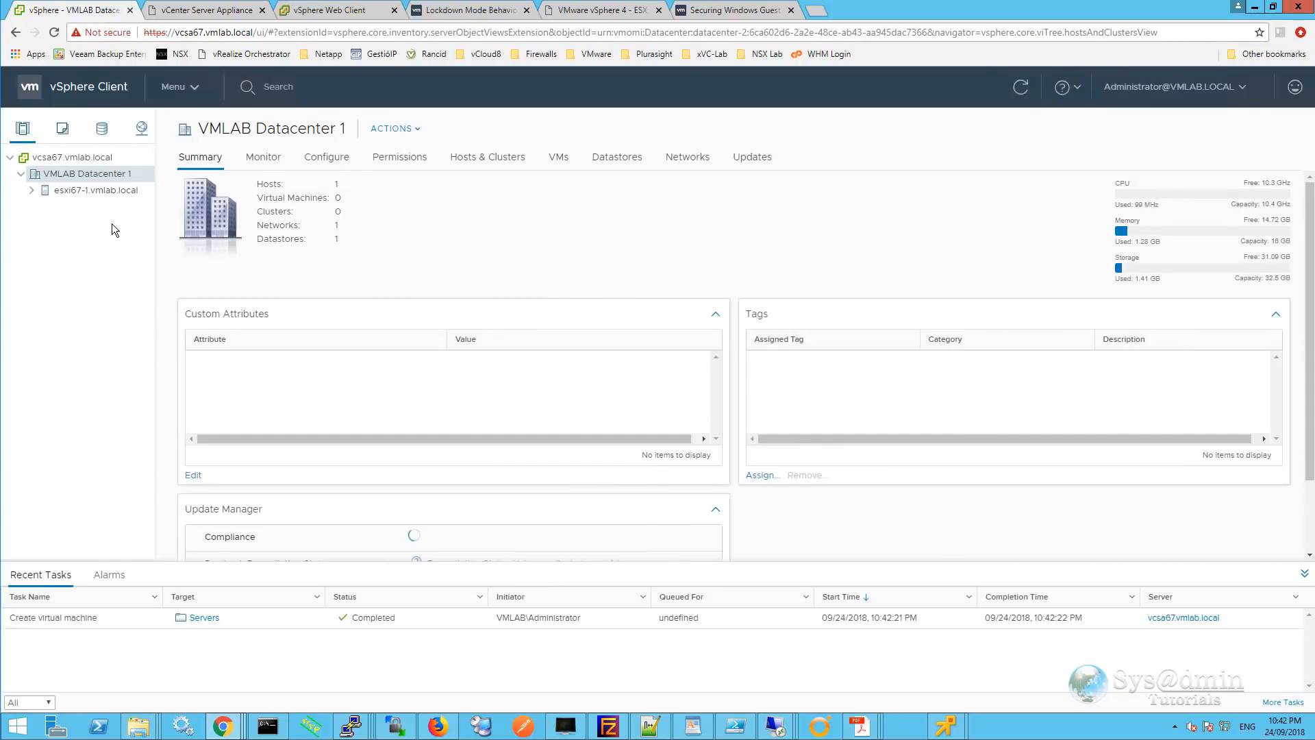
{"action": "left_click", "coordinate": [31, 190]}
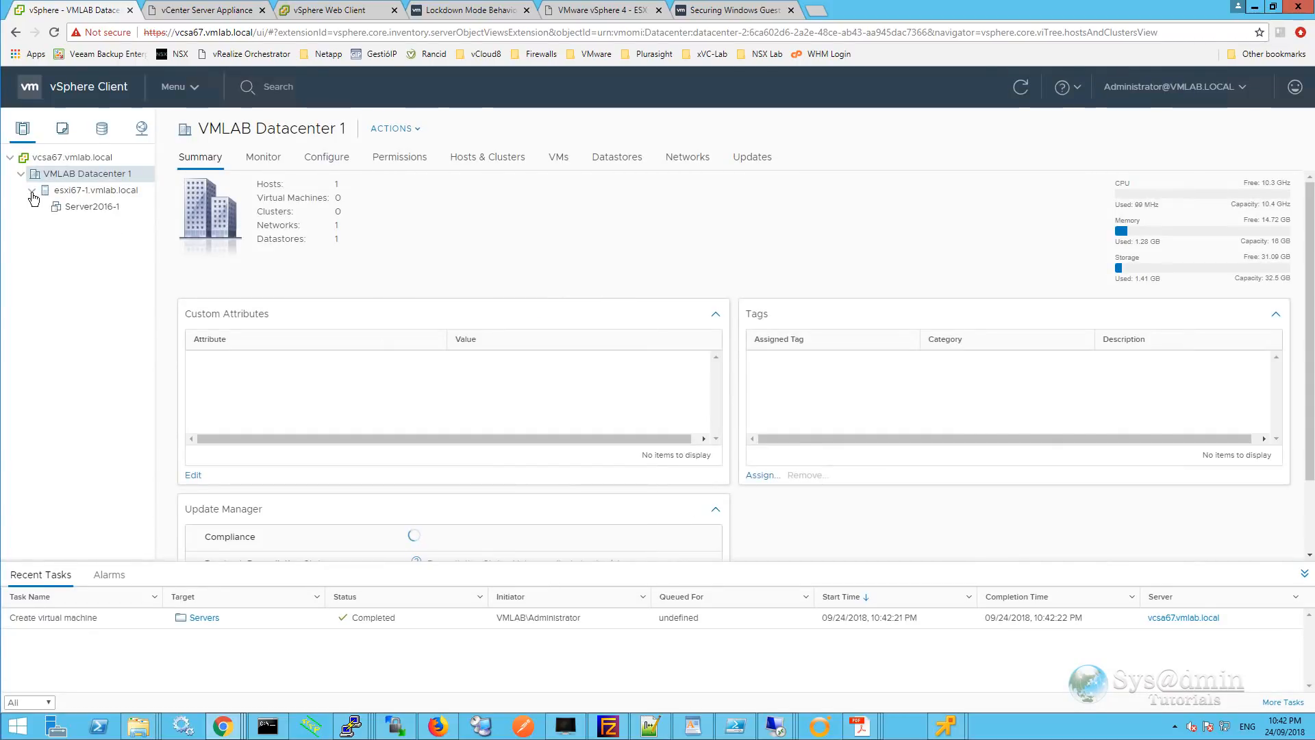
{"action": "left_click", "coordinate": [85, 207]}
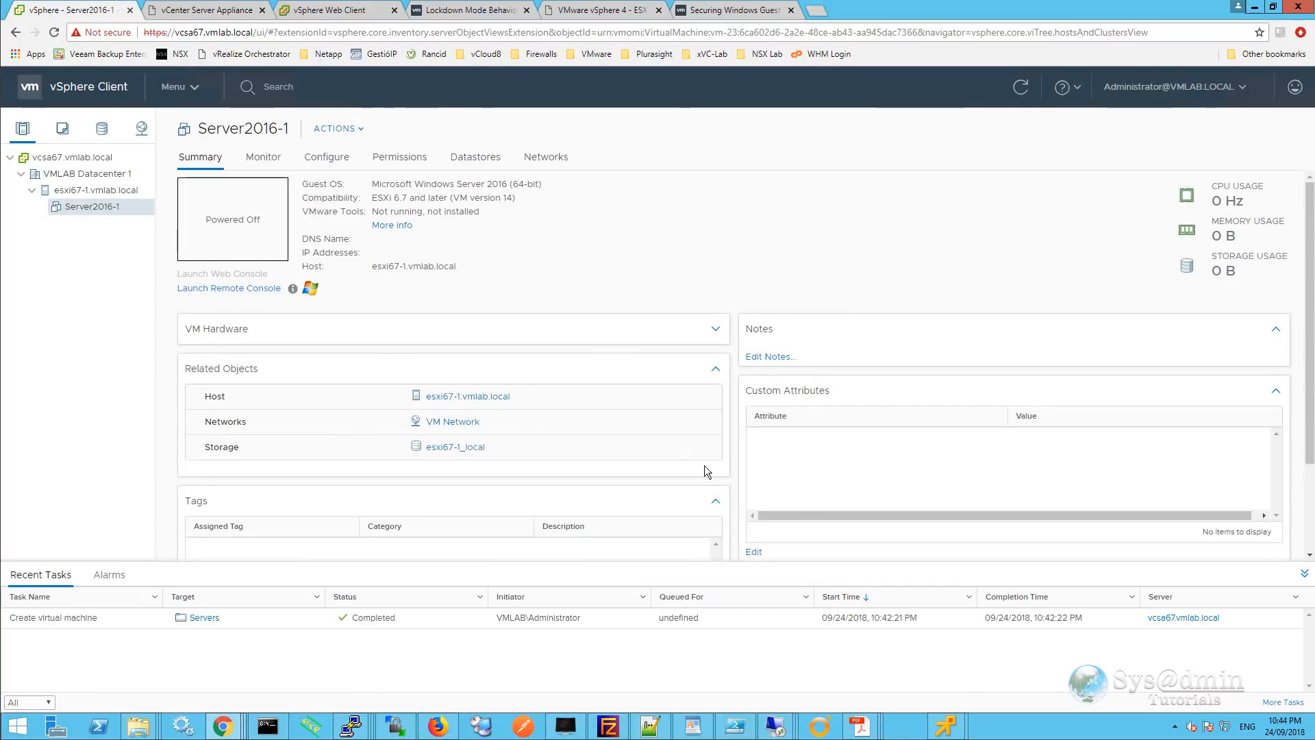
Open Server2016-1 in Remote Console, always trusting the host certificate, and power the VM on.
{"action": "left_click", "coordinate": [258, 290]}
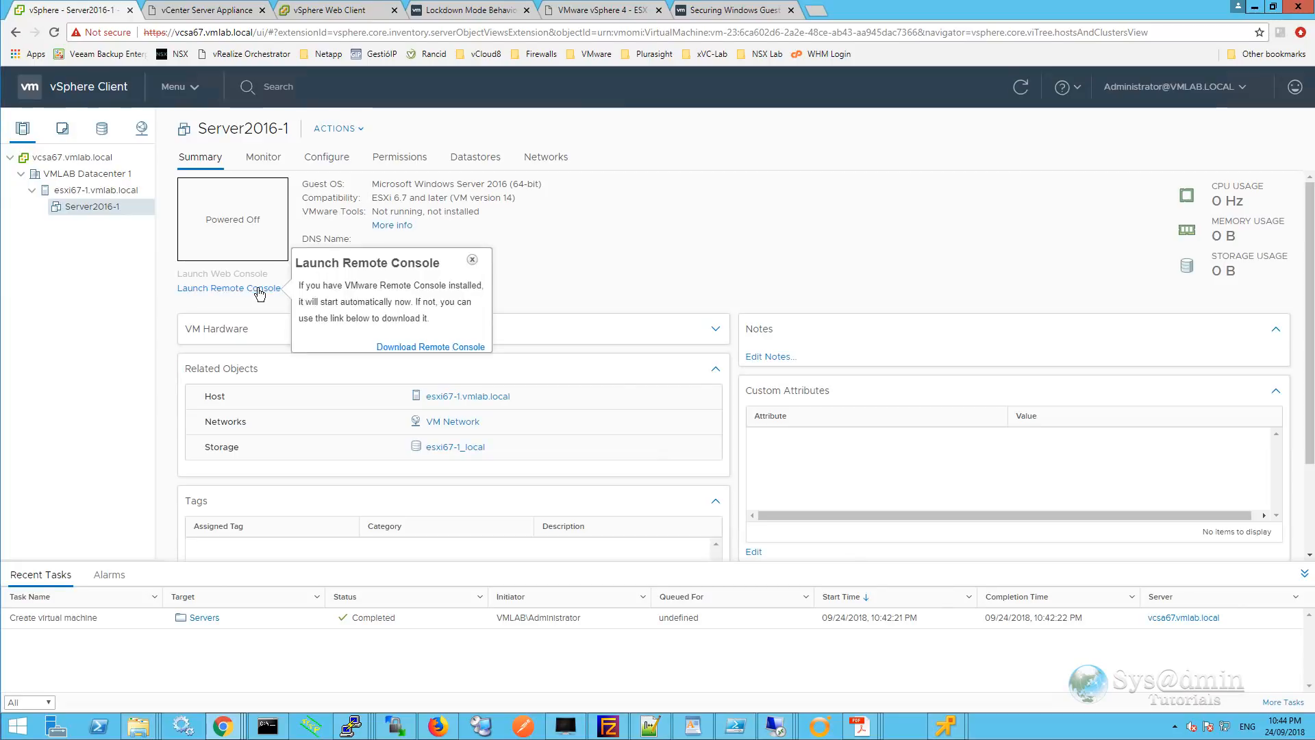
{"action": "left_click", "coordinate": [273, 308]}
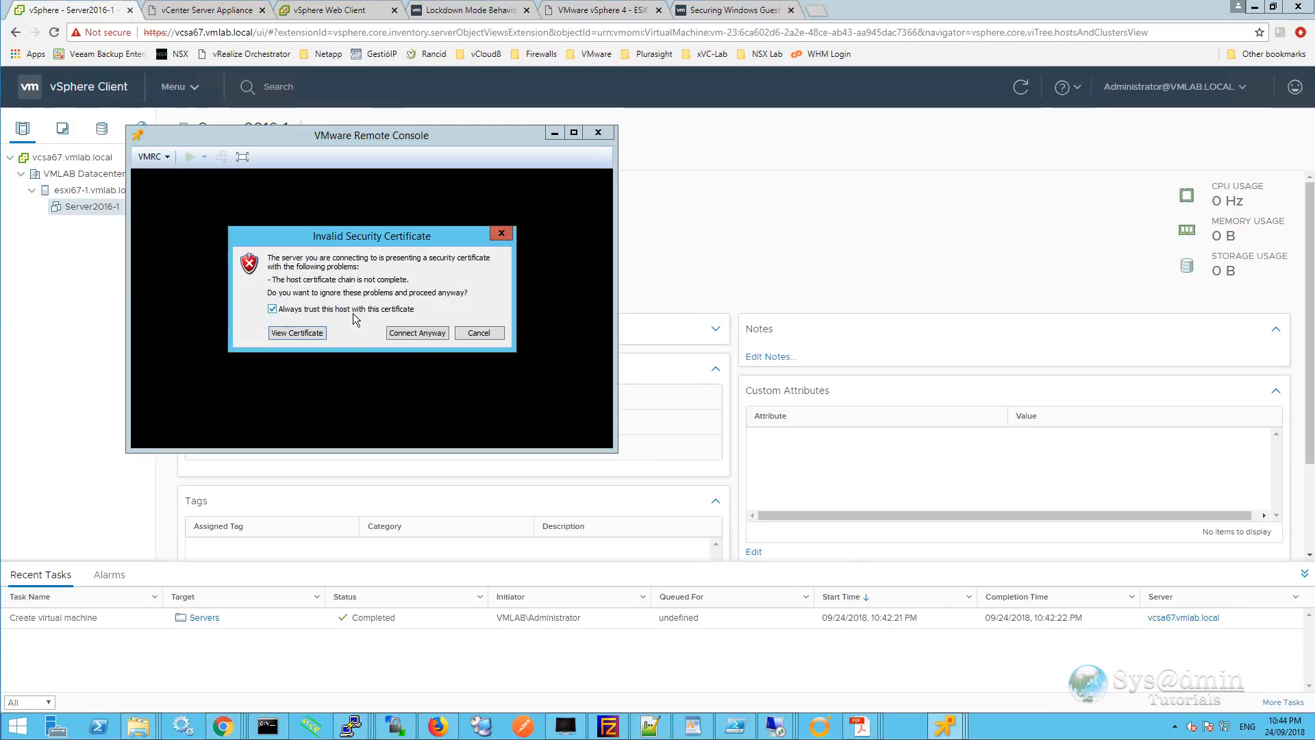
{"action": "left_click", "coordinate": [417, 333]}
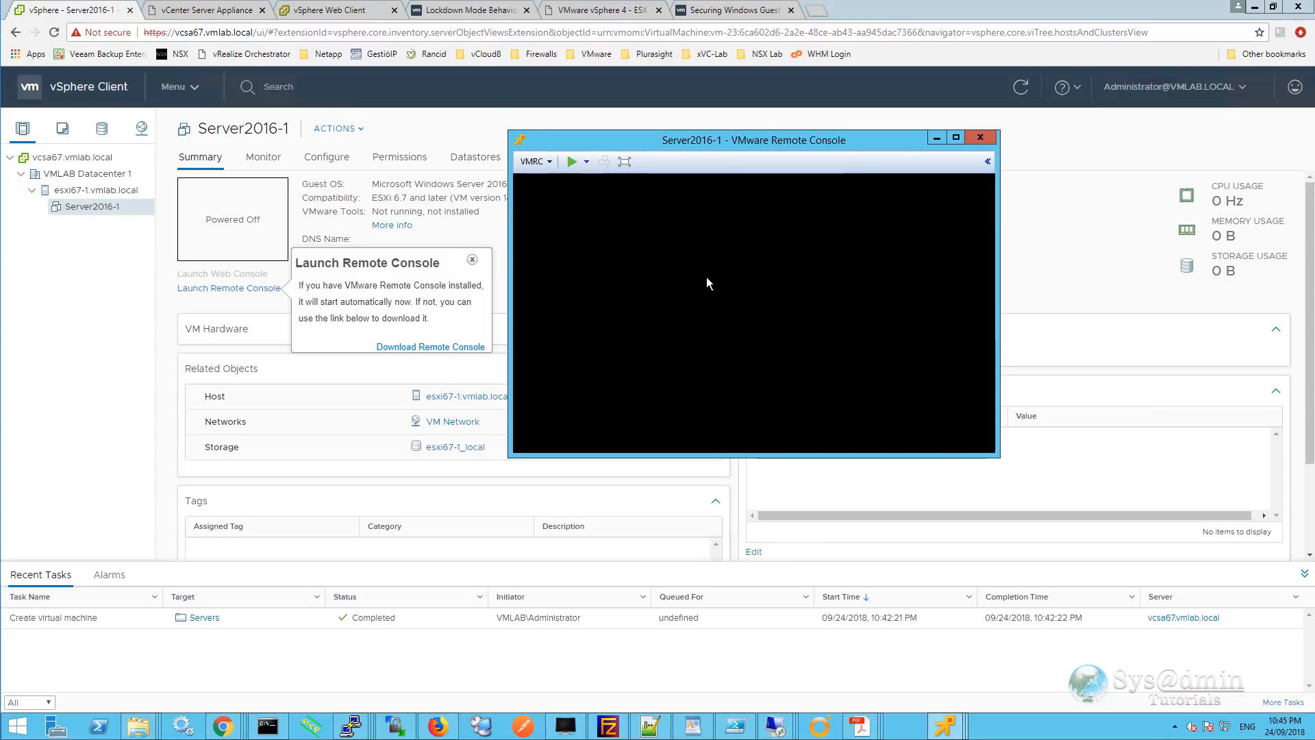
{"action": "left_click", "coordinate": [572, 163]}
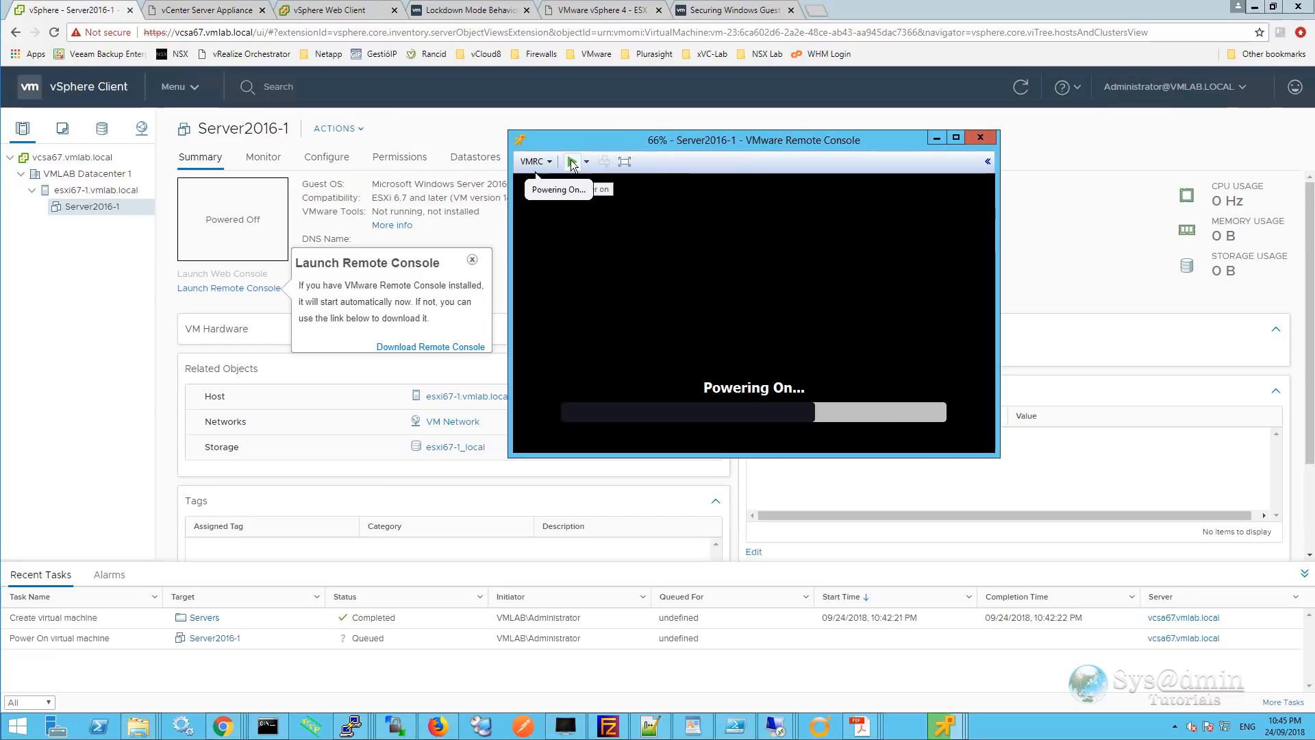
{"action": "left_click_drag", "start_coordinate": [796, 141], "coordinate": [679, 92]}
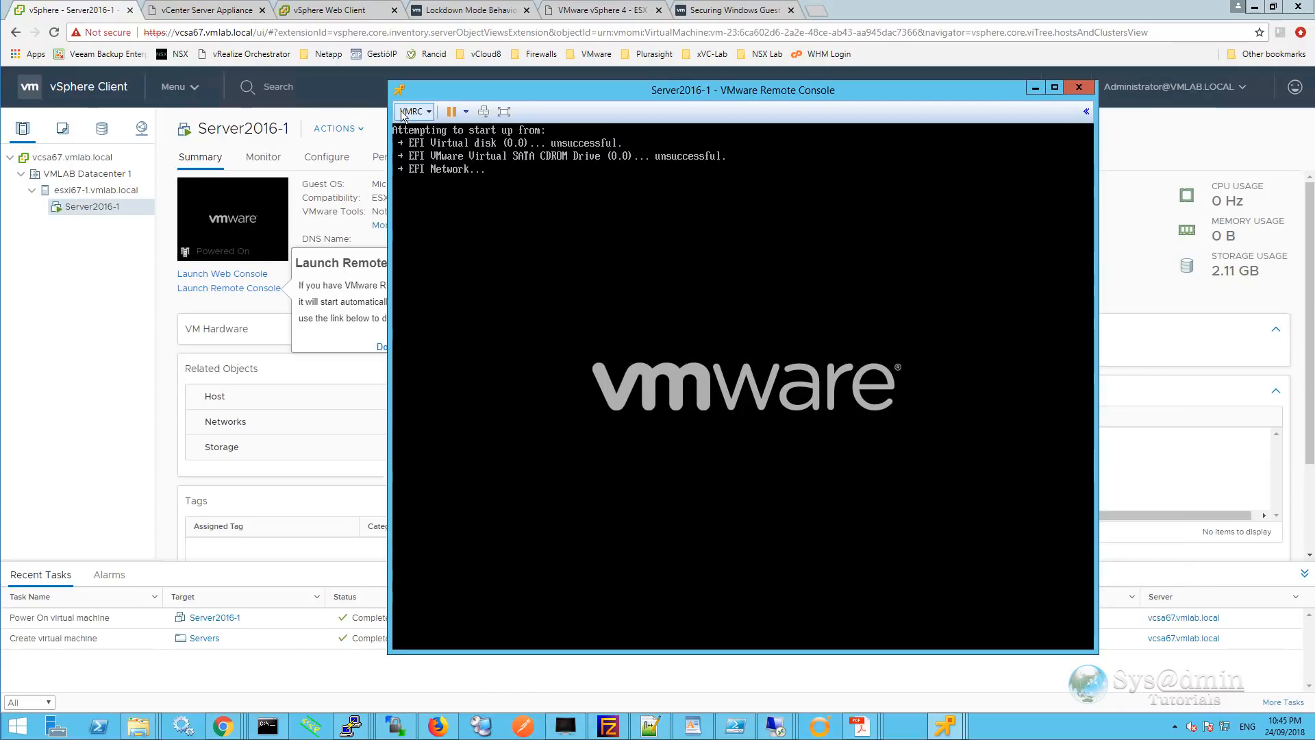
Connect CD/DVD drive 1 to the Windows Server 2016 ISO disk image.
{"action": "left_click", "coordinate": [429, 114]}
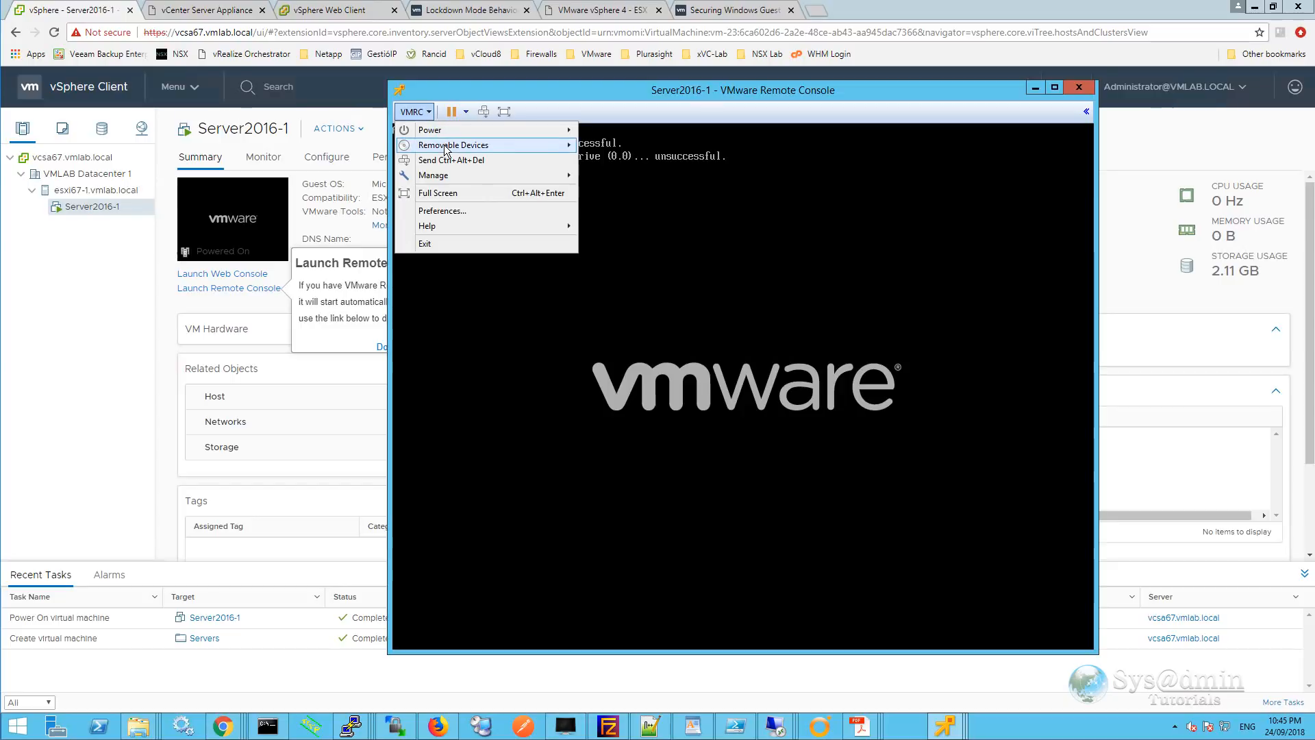
{"action": "mouse_move", "coordinate": [451, 148]}
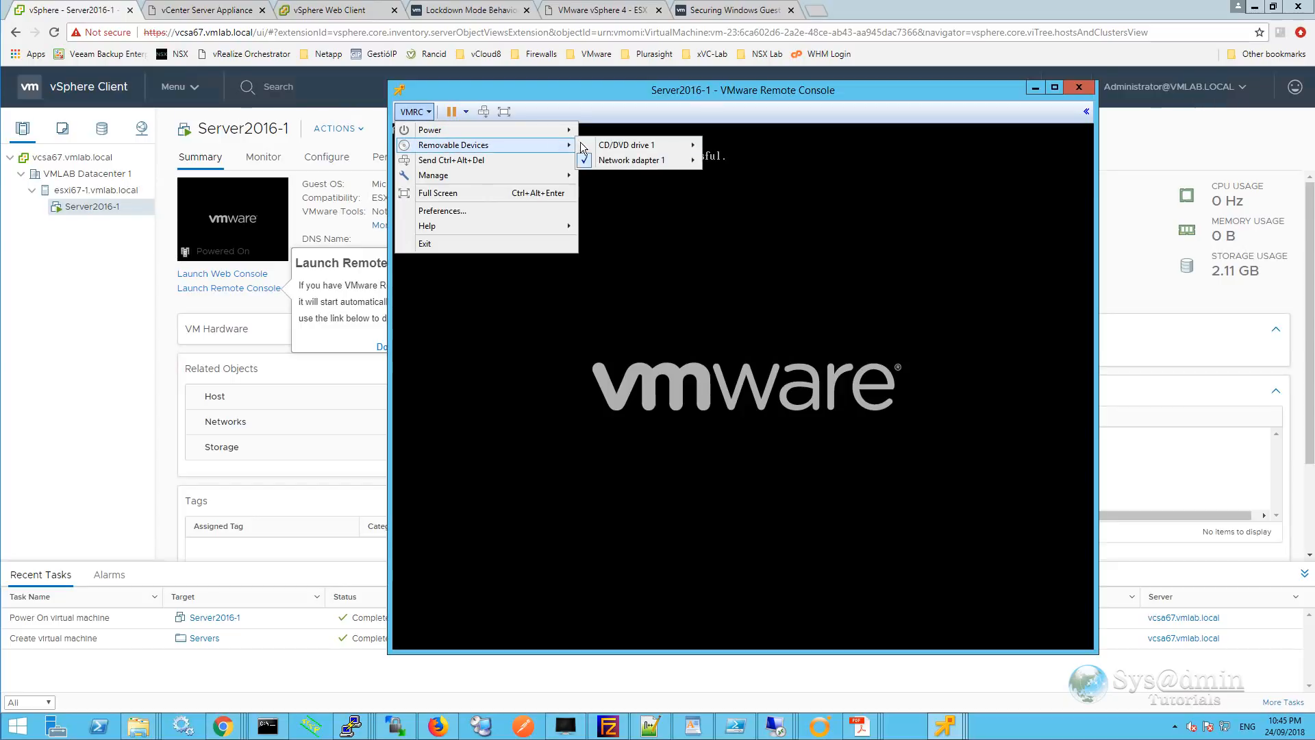
{"action": "mouse_move", "coordinate": [609, 150]}
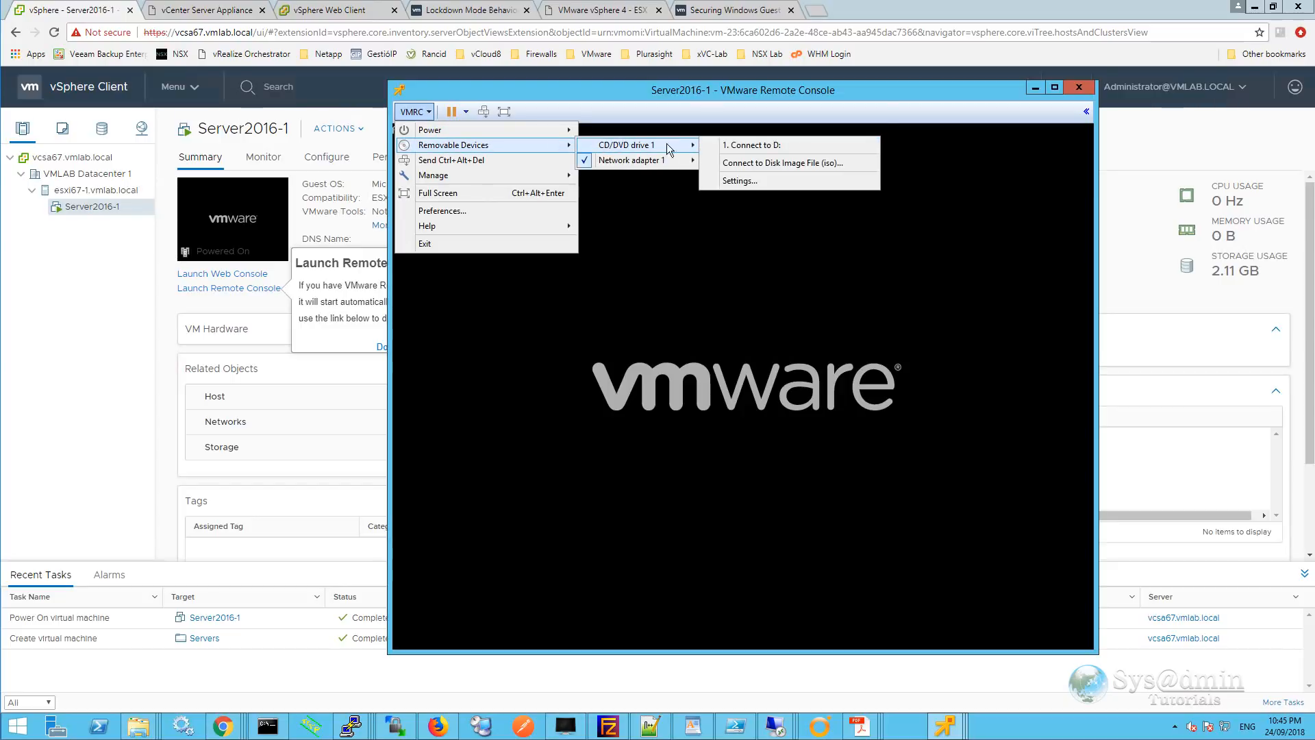
{"action": "left_click", "coordinate": [784, 163]}
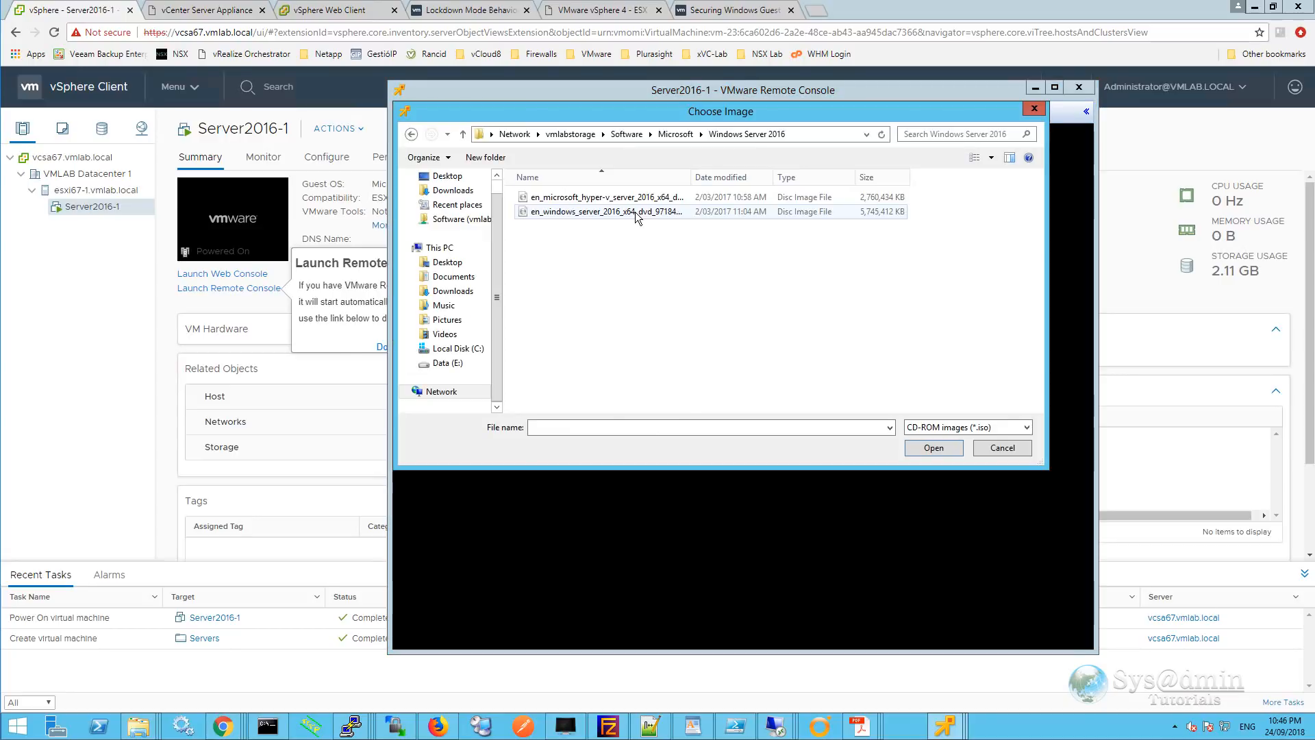
{"action": "left_click", "coordinate": [929, 449]}
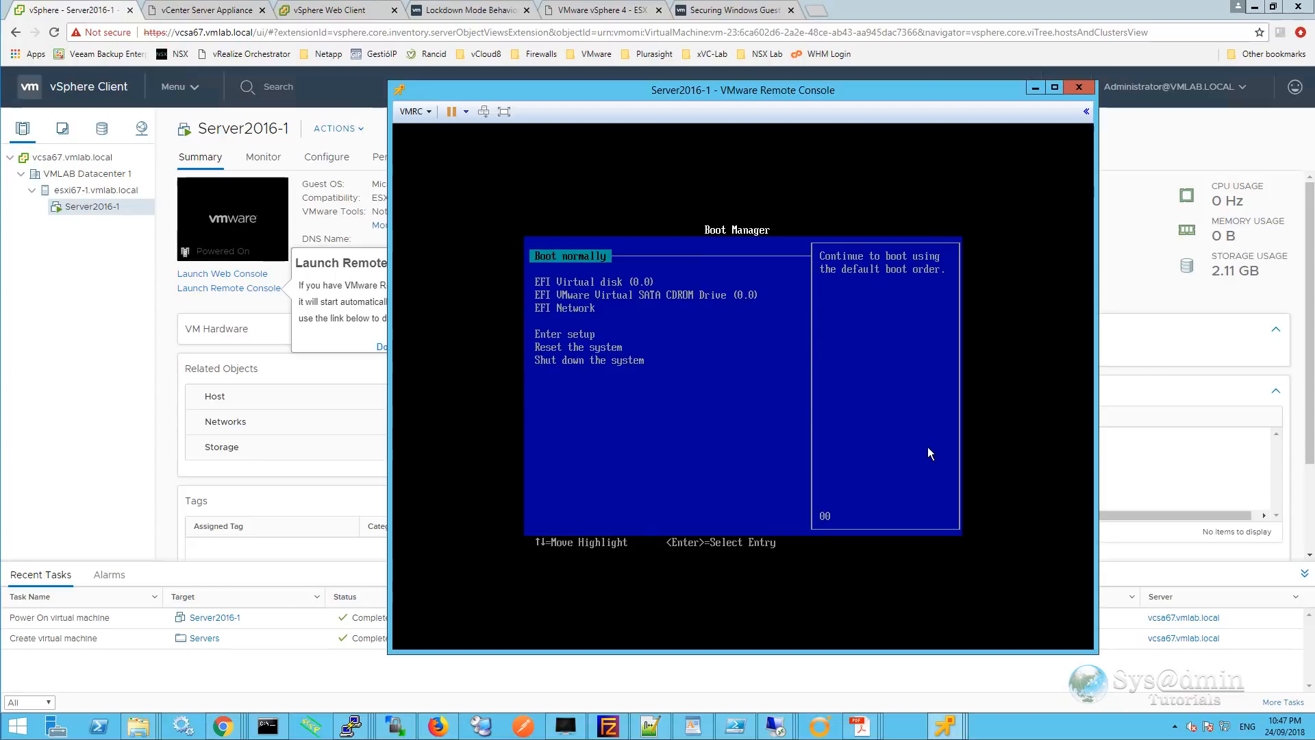
Boot Server2016-1 from the EFI VMware Virtual SATA CDROM Drive to start Windows setup.
{"action": "left_click", "coordinate": [927, 446]}
{"action": "key", "text": "Down"}
{"action": "key", "text": "Down"}
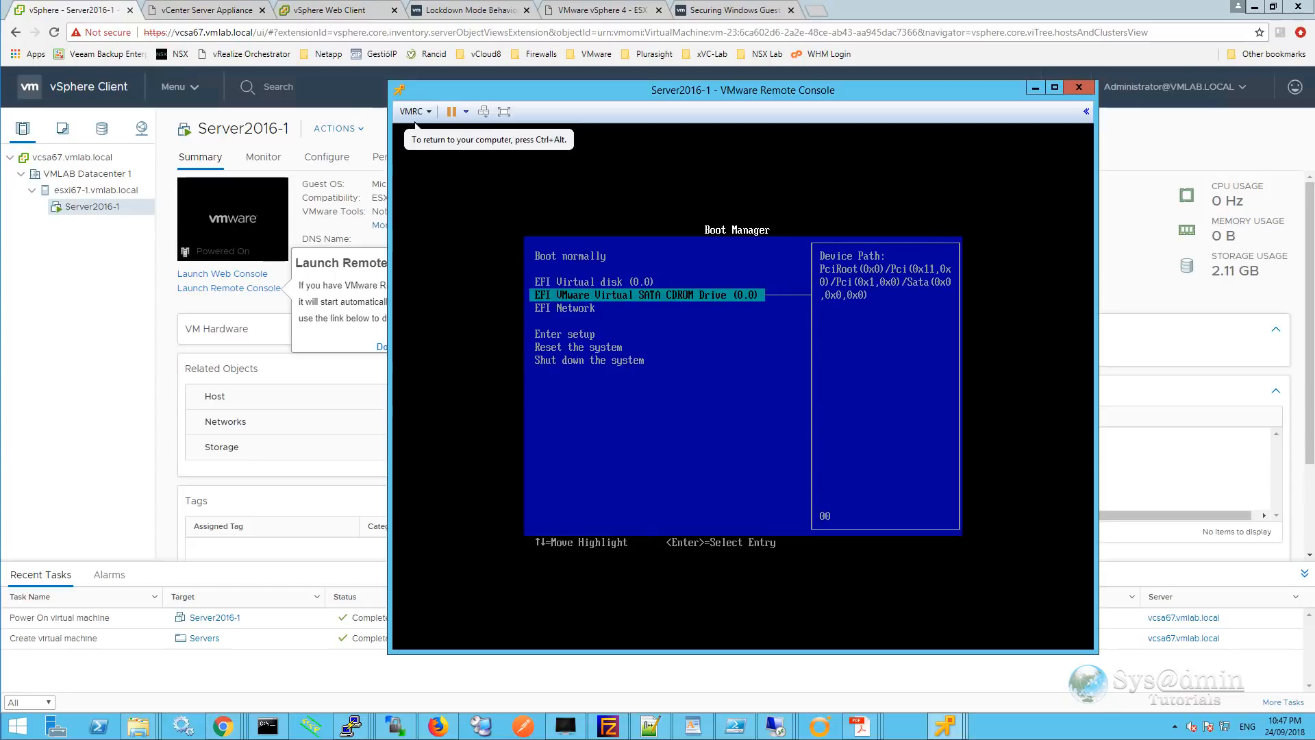
{"action": "key", "text": "Return"}
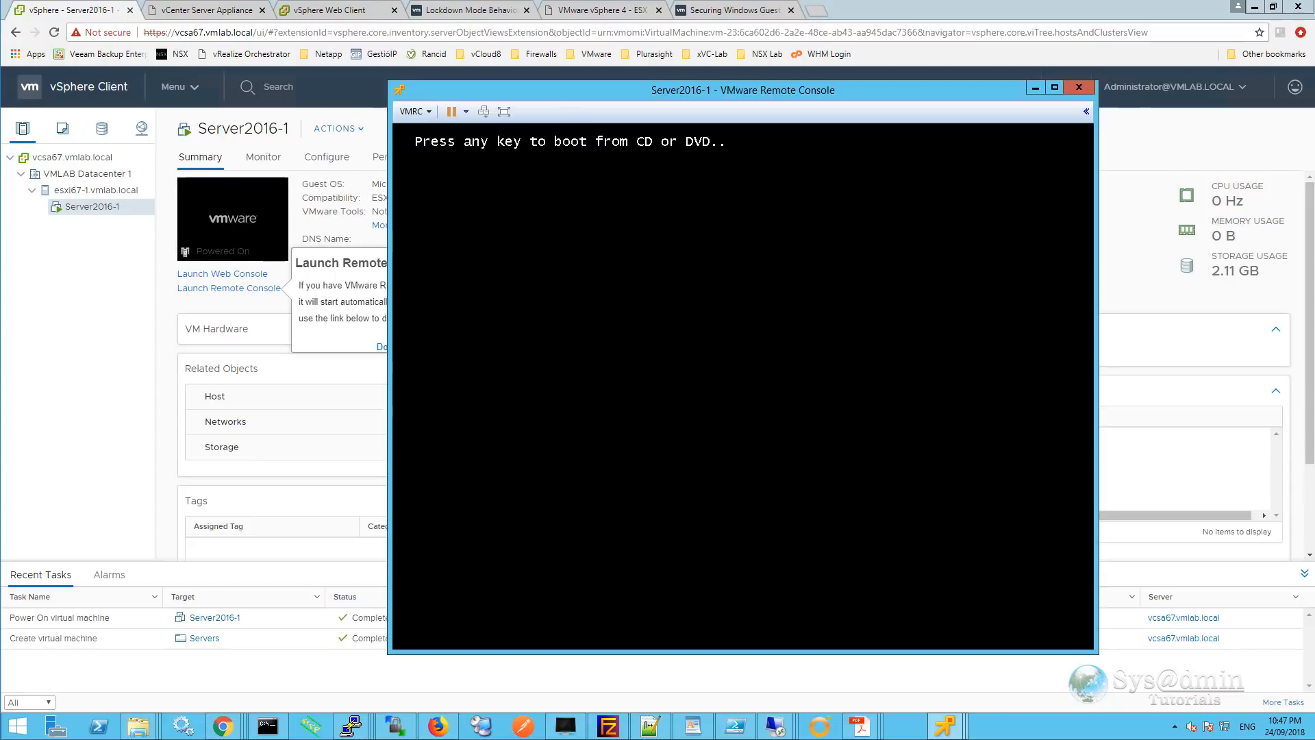
{"action": "key", "text": "Return"}
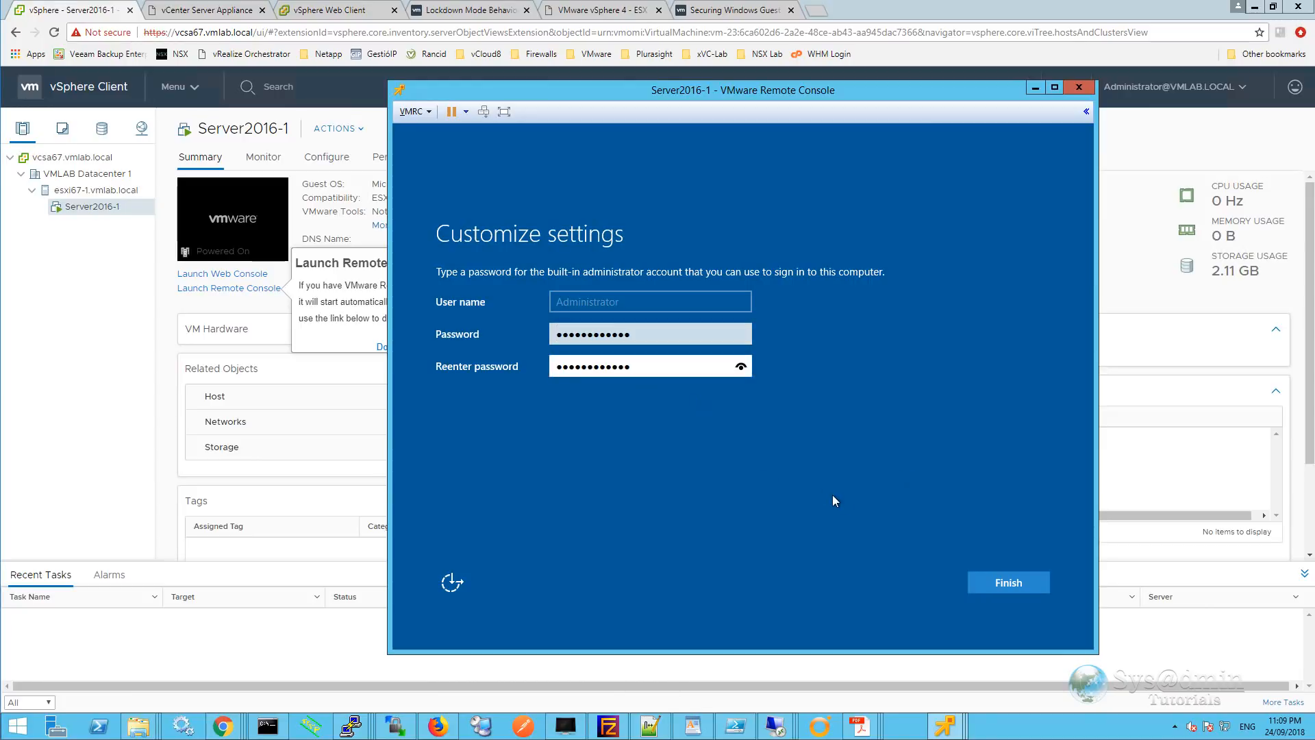
Finish the administrator password setup and sign in using Send Ctrl+Alt+Del.
{"action": "left_click", "coordinate": [985, 581]}
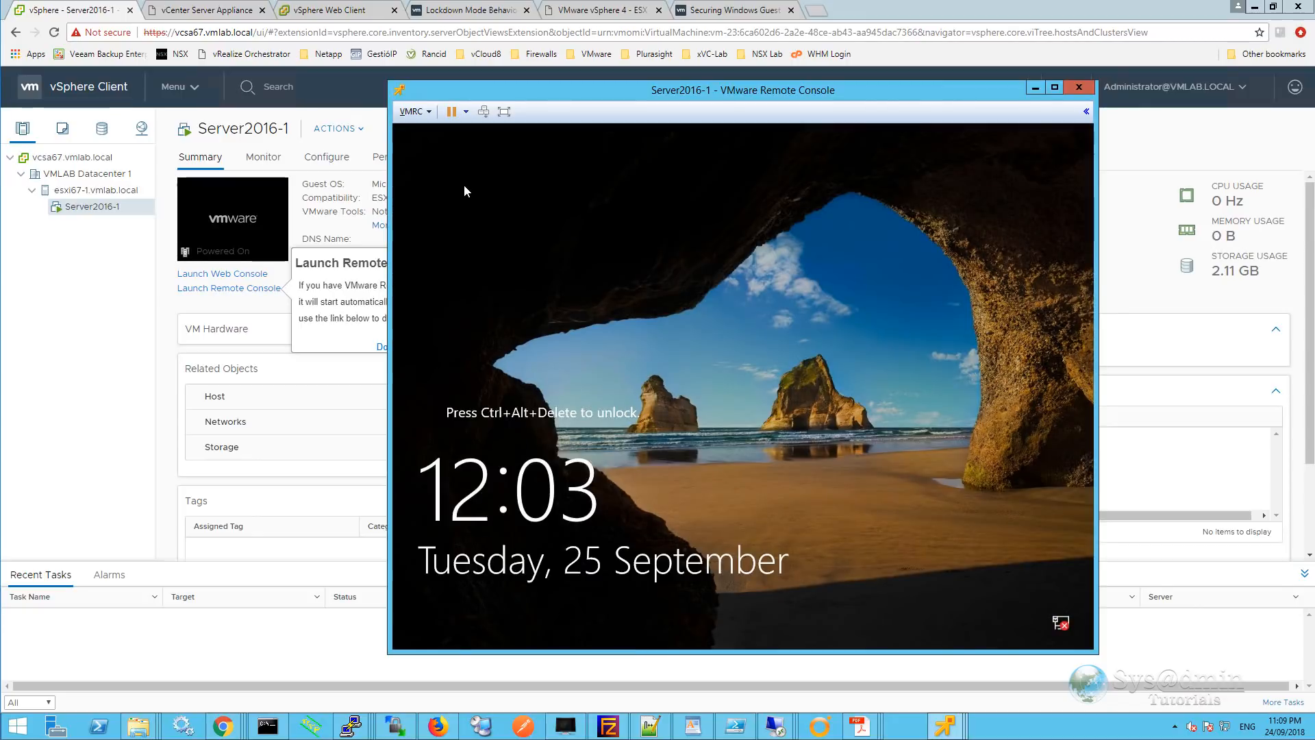
{"action": "left_click", "coordinate": [416, 111]}
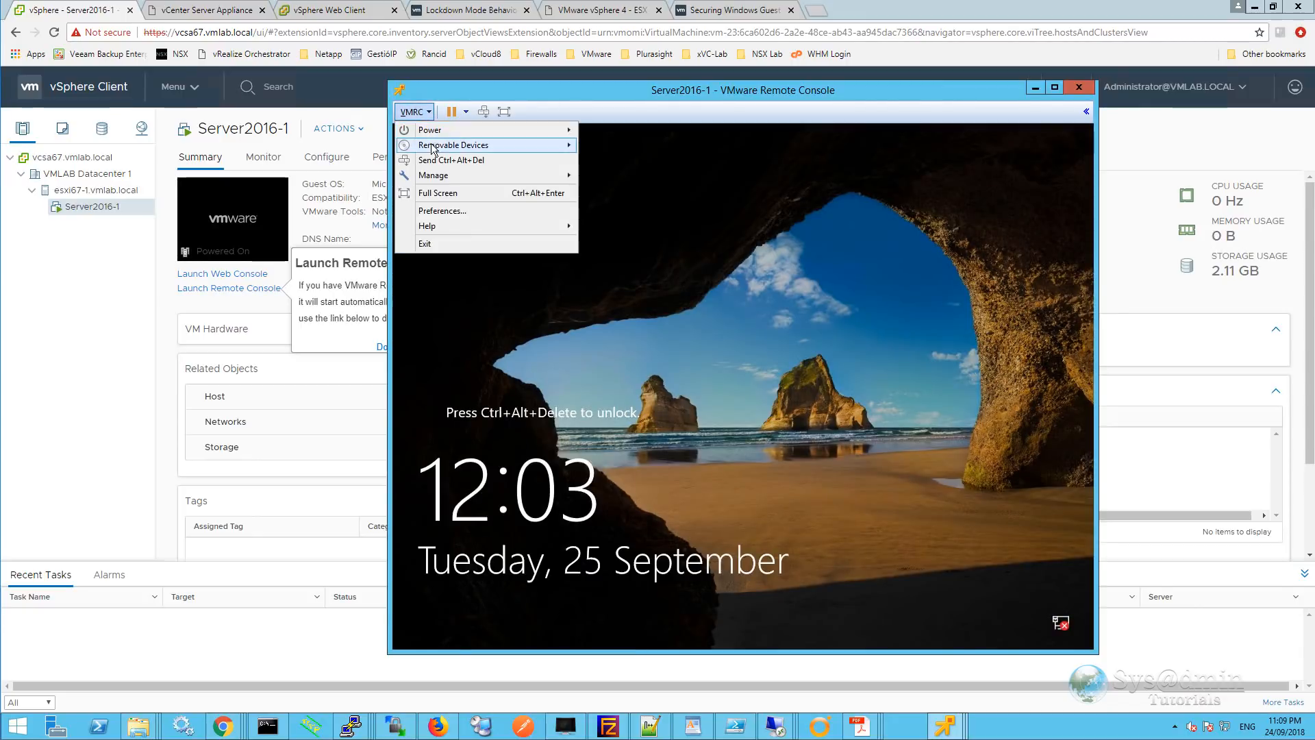
{"action": "left_click", "coordinate": [450, 159]}
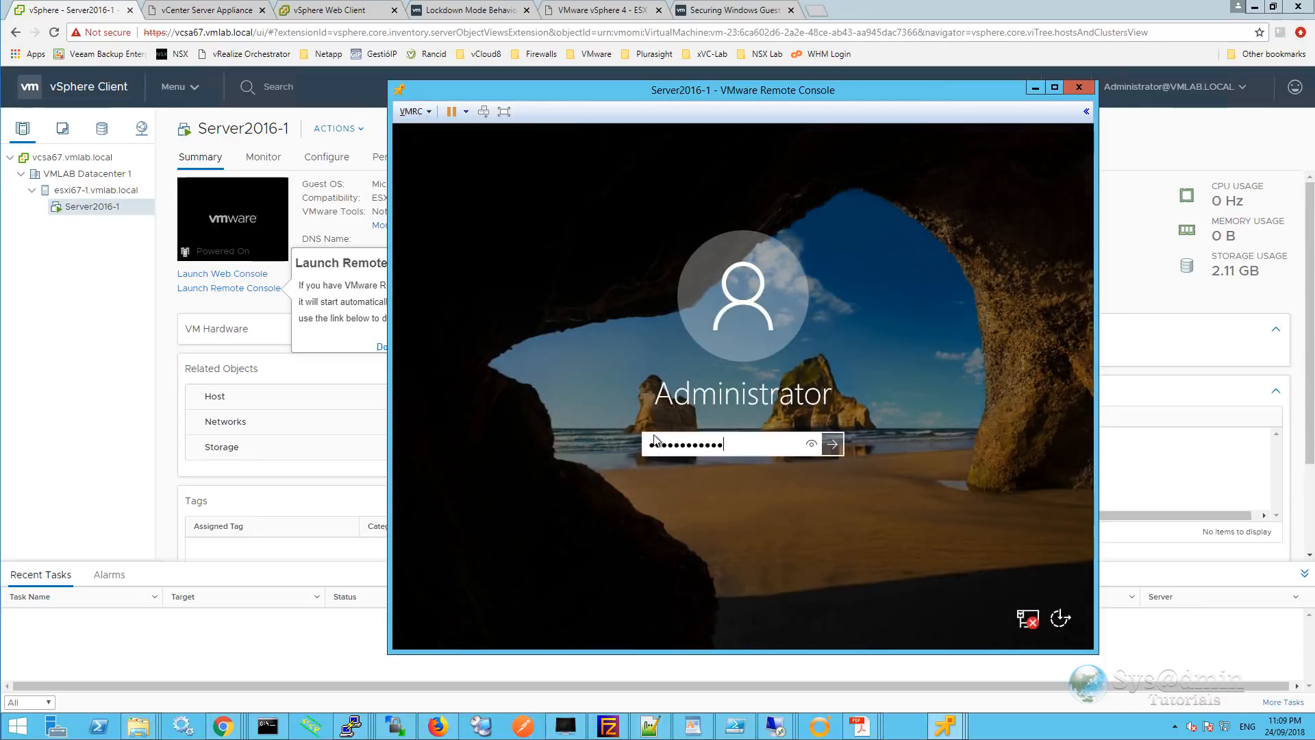
{"action": "key", "text": "Return"}
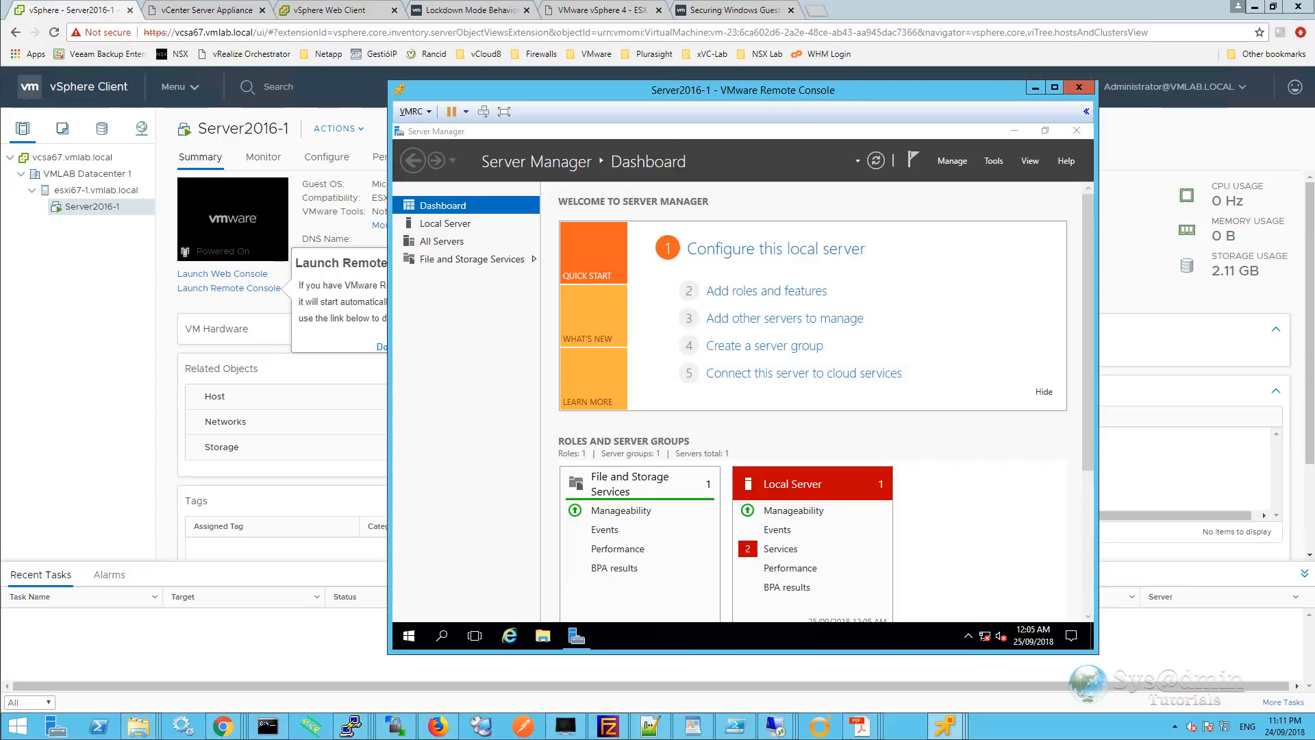
Choose VMRC > Manage > Install VMware Tools to mount the installer disc.
{"action": "left_click", "coordinate": [430, 113]}
{"action": "mouse_move", "coordinate": [484, 176]}
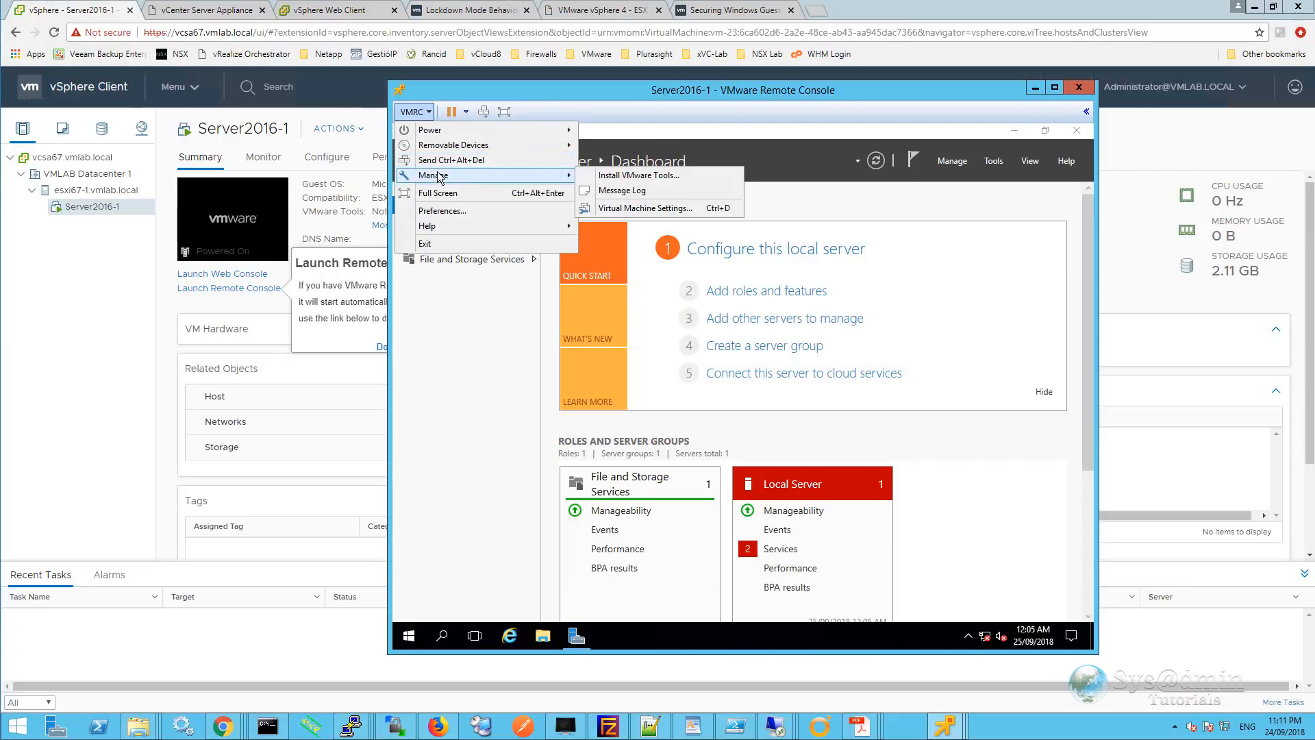
{"action": "left_click", "coordinate": [669, 176]}
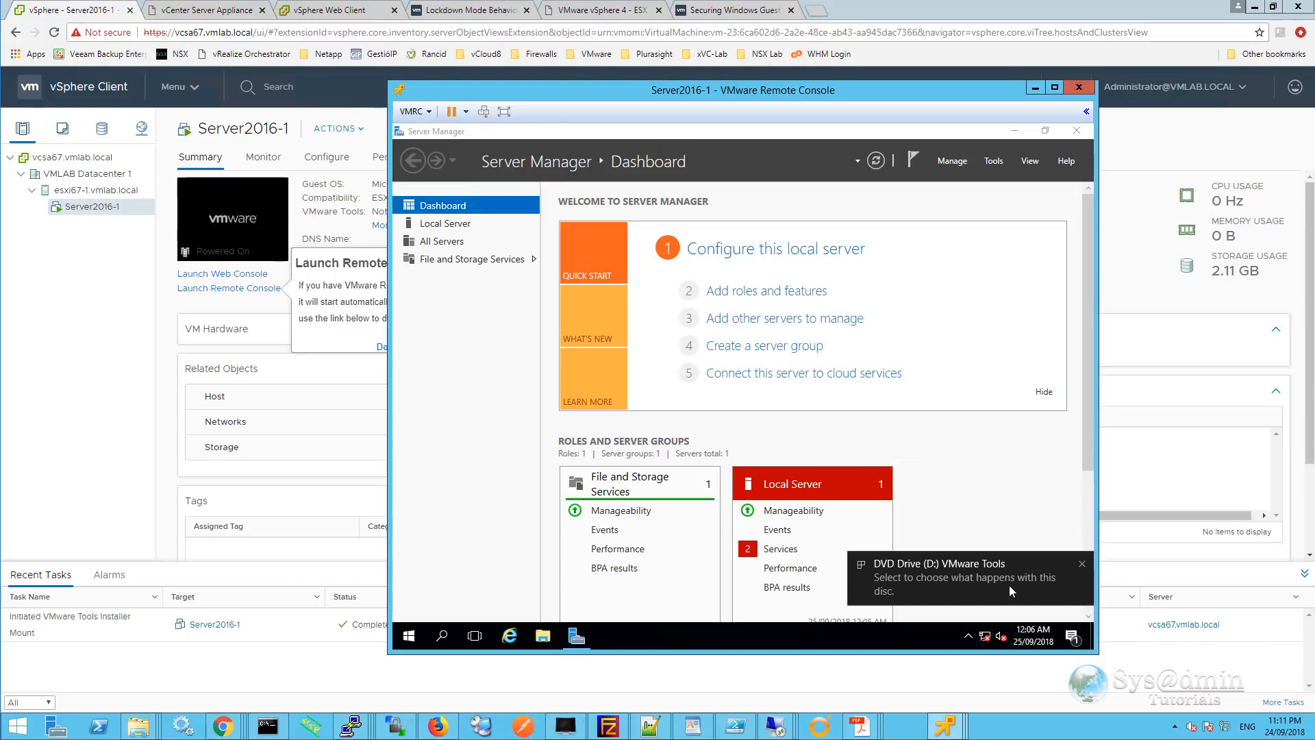
Run setup64.exe to install VMware Tools with Typical setup, then accept the restart.
{"action": "left_click", "coordinate": [993, 585]}
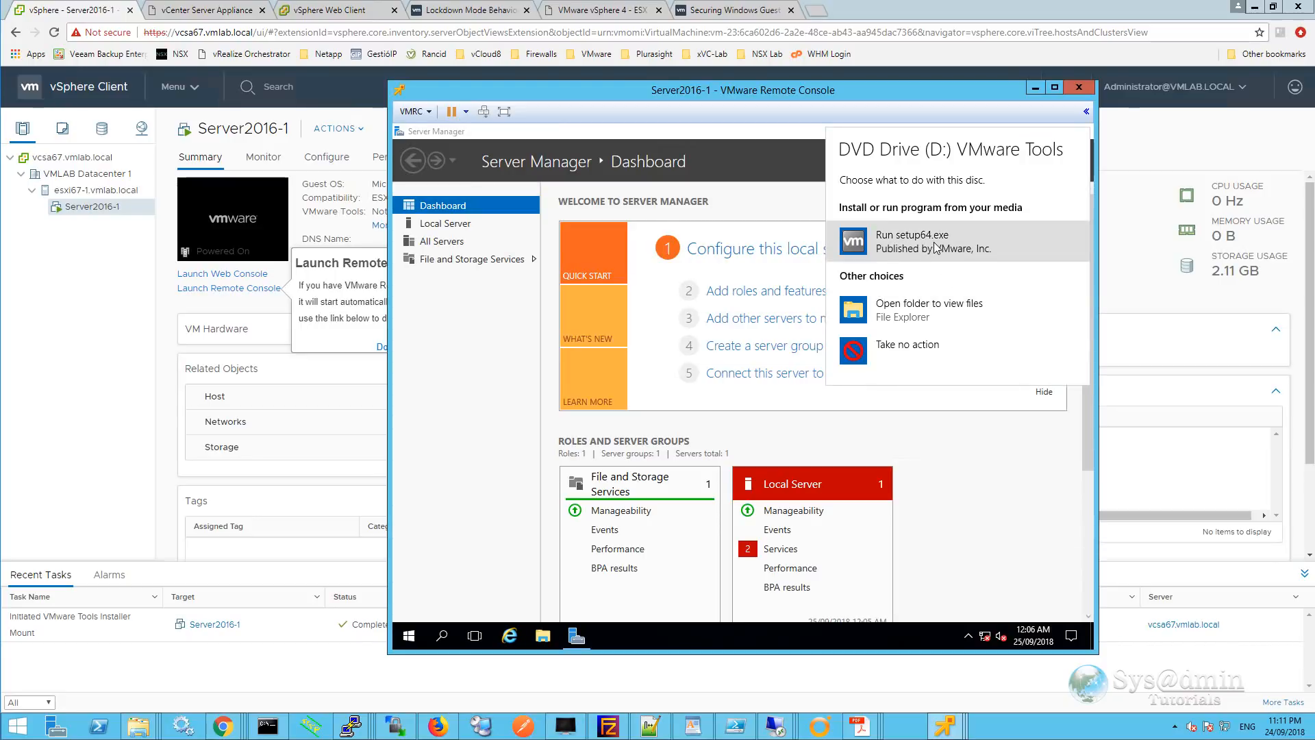
{"action": "left_click", "coordinate": [937, 248]}
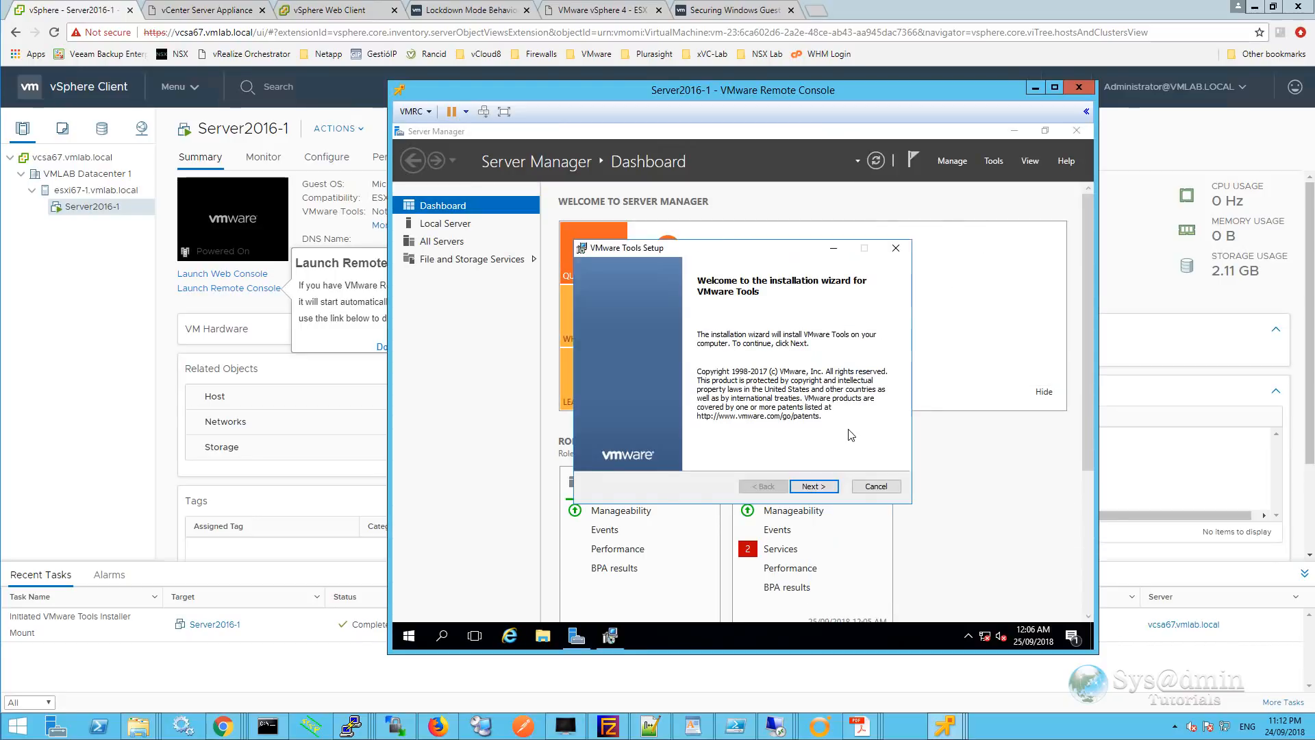
{"action": "left_click", "coordinate": [822, 486]}
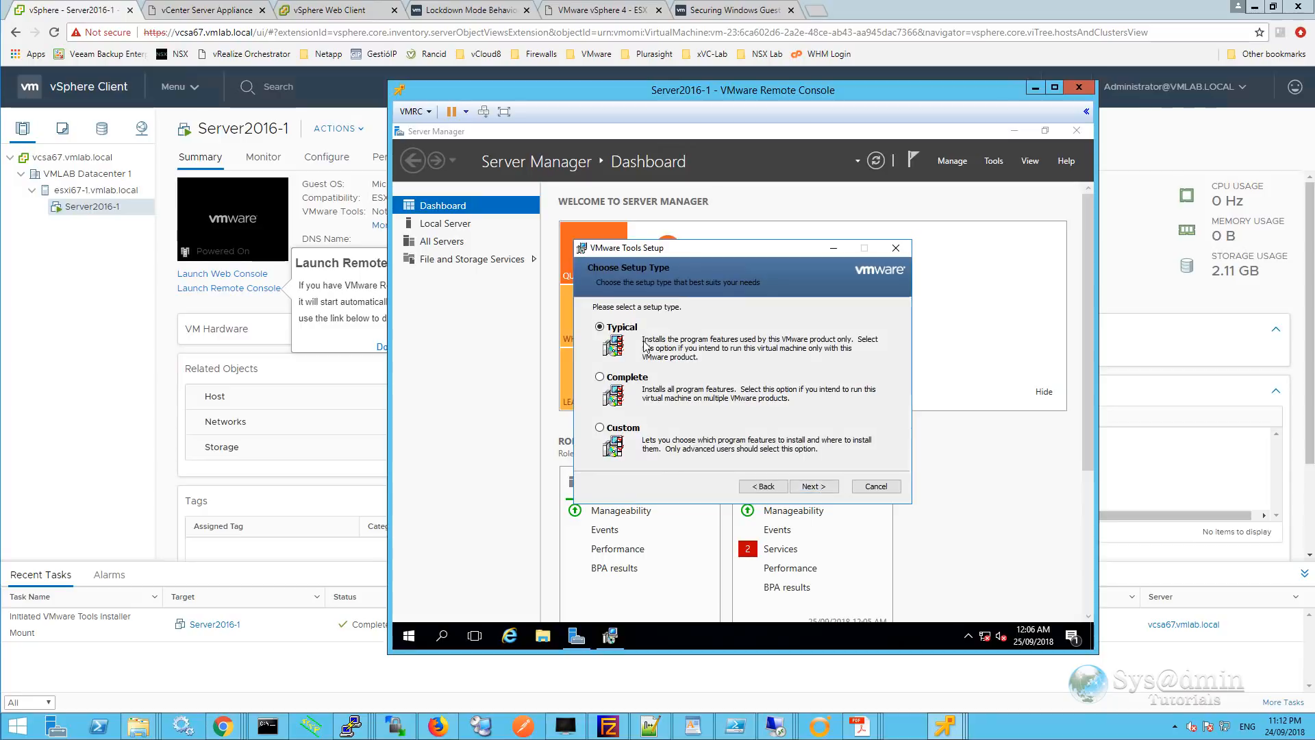
{"action": "left_click", "coordinate": [810, 483]}
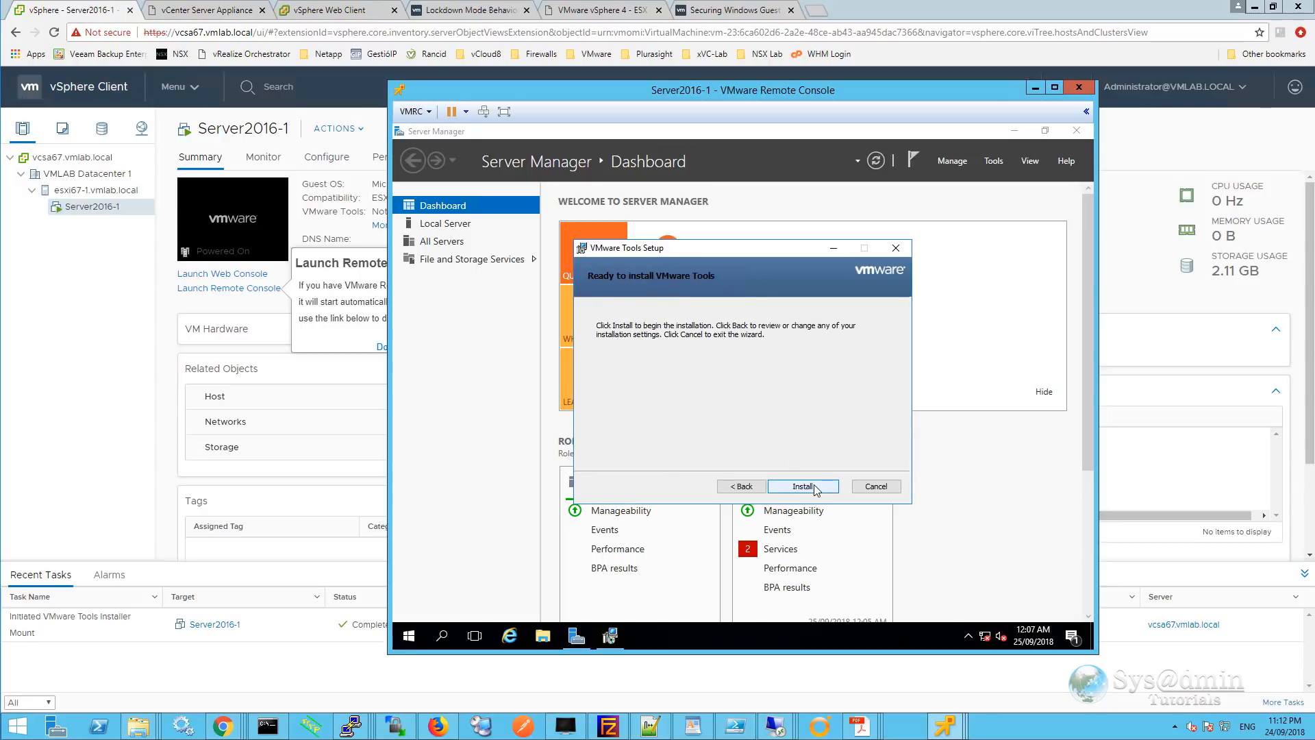
{"action": "left_click", "coordinate": [814, 486]}
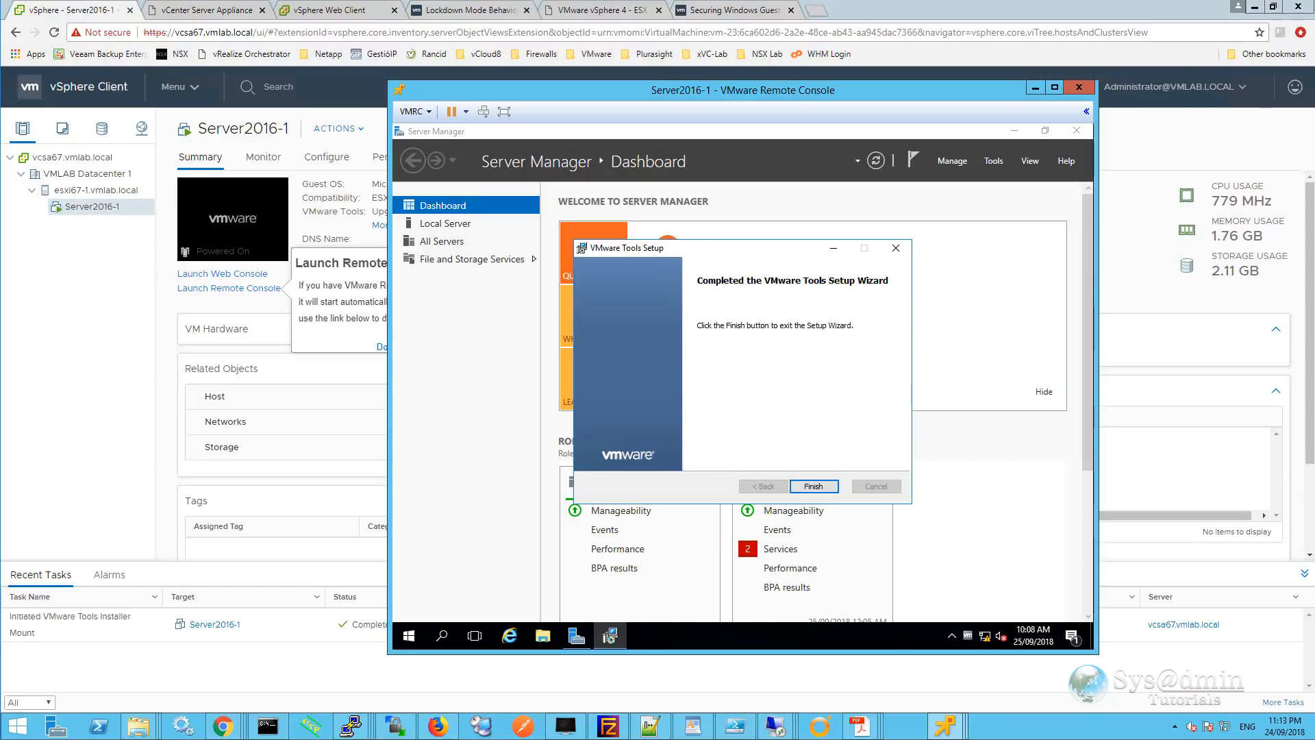
{"action": "left_click", "coordinate": [810, 487]}
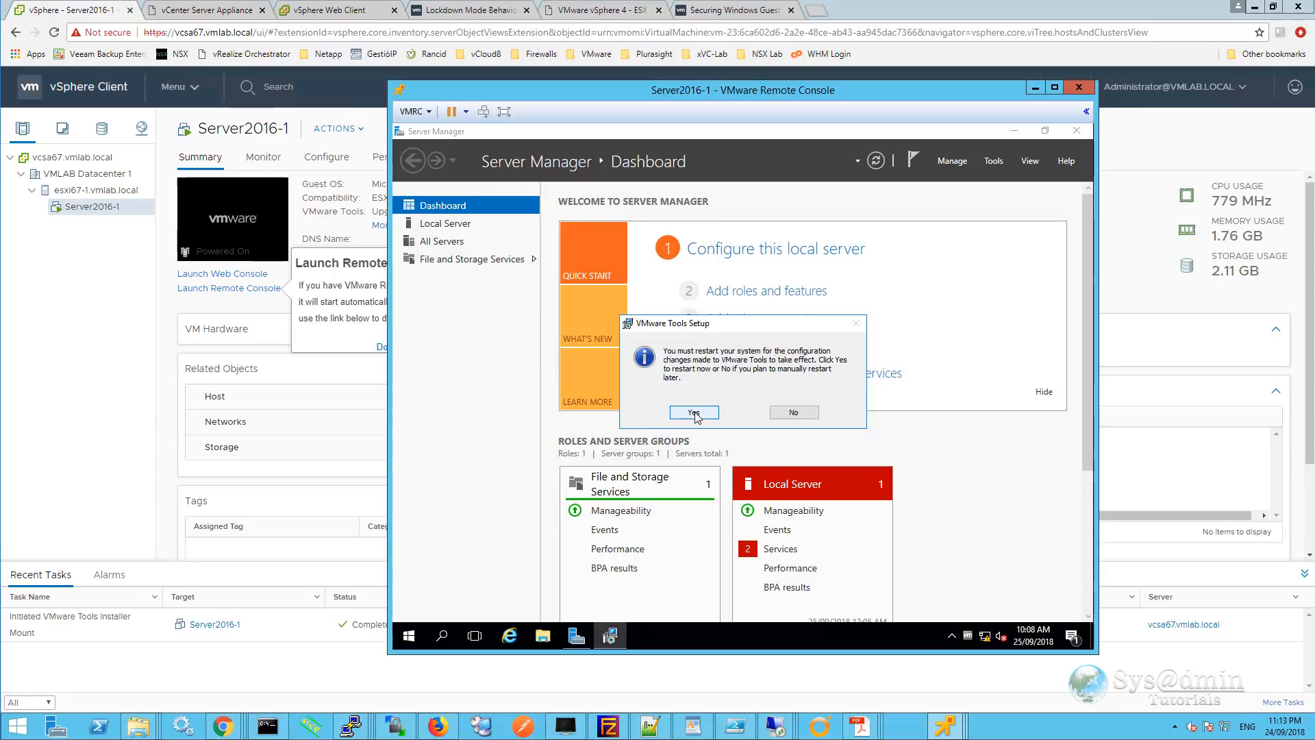
{"action": "left_click", "coordinate": [694, 411]}
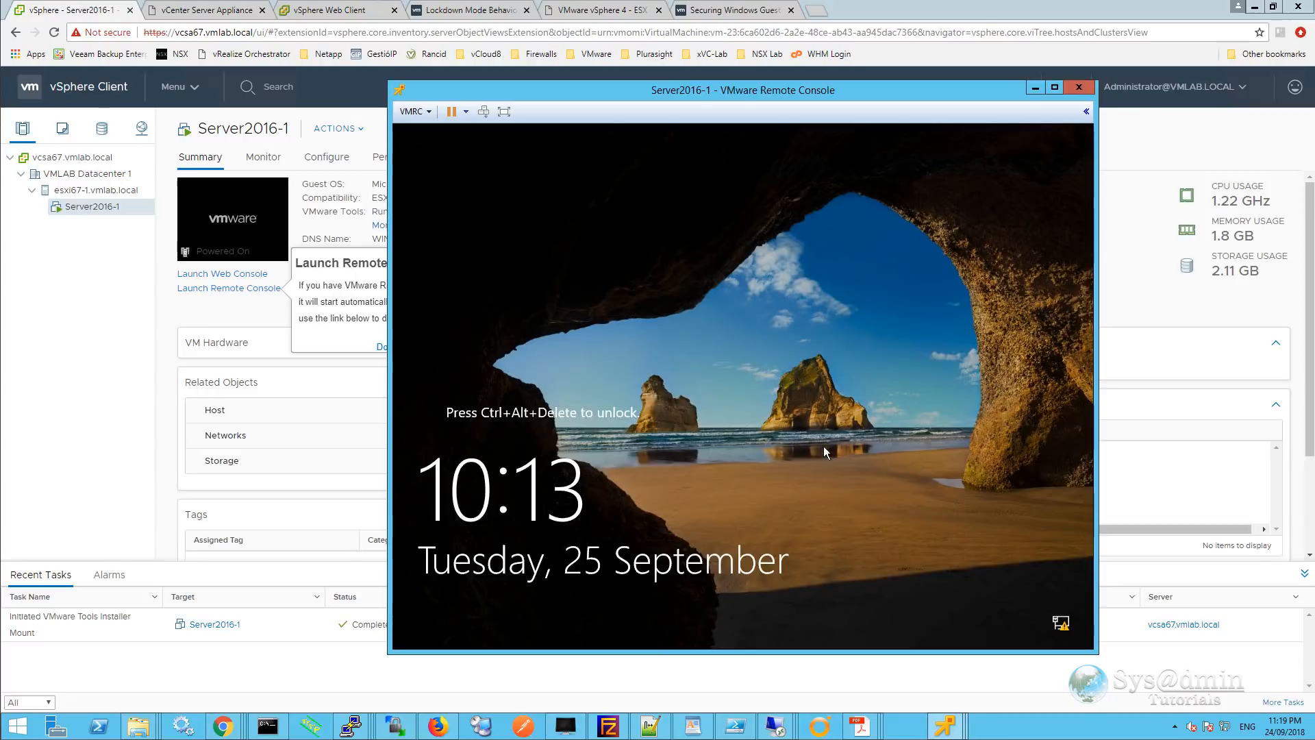
Close the console, view Server2016-1's Performance Overview charts and time ranges, then its Summary.
{"action": "left_click", "coordinate": [1078, 88]}
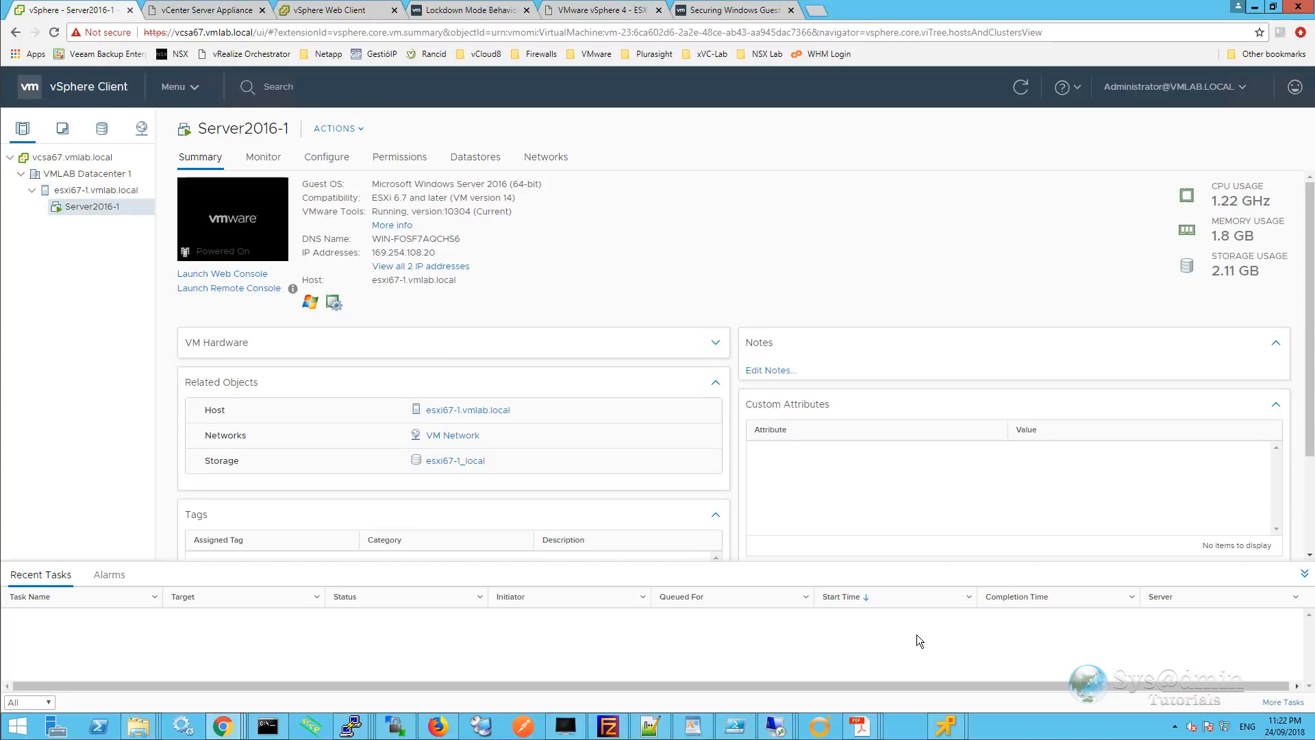
{"action": "left_click", "coordinate": [275, 159]}
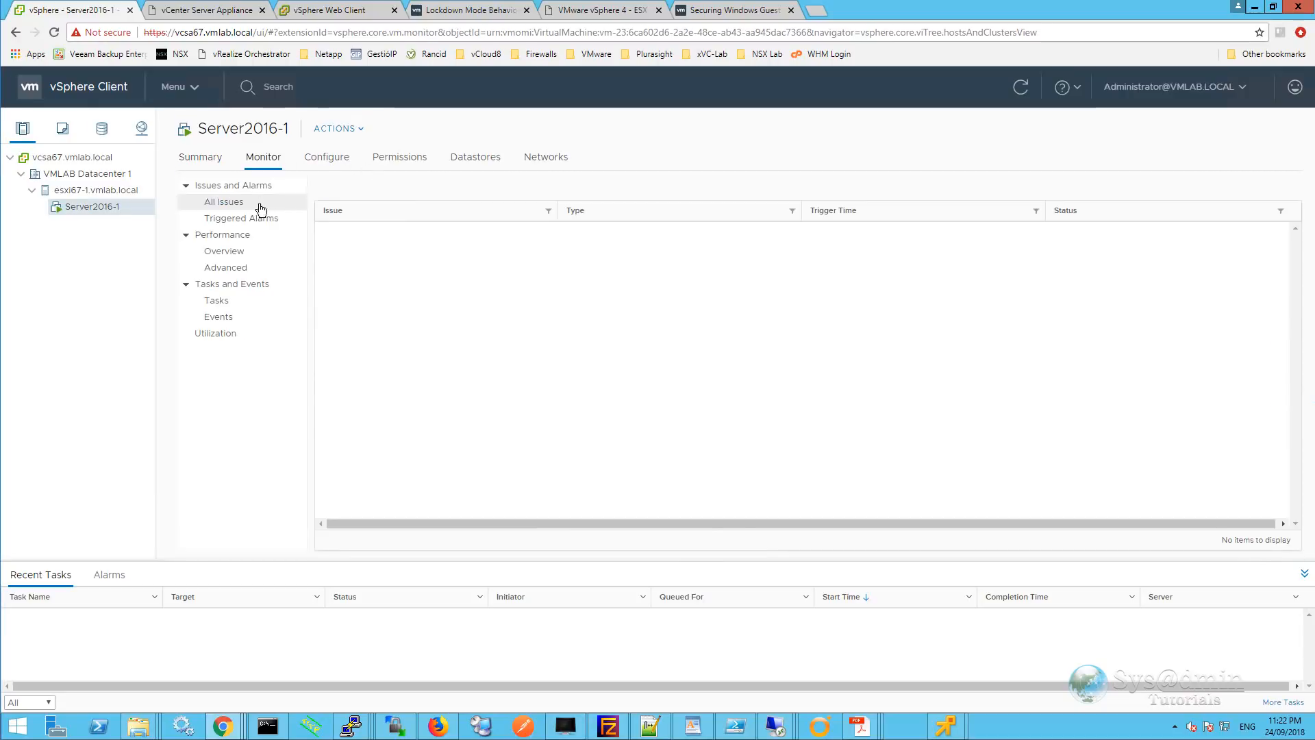
{"action": "left_click", "coordinate": [238, 252]}
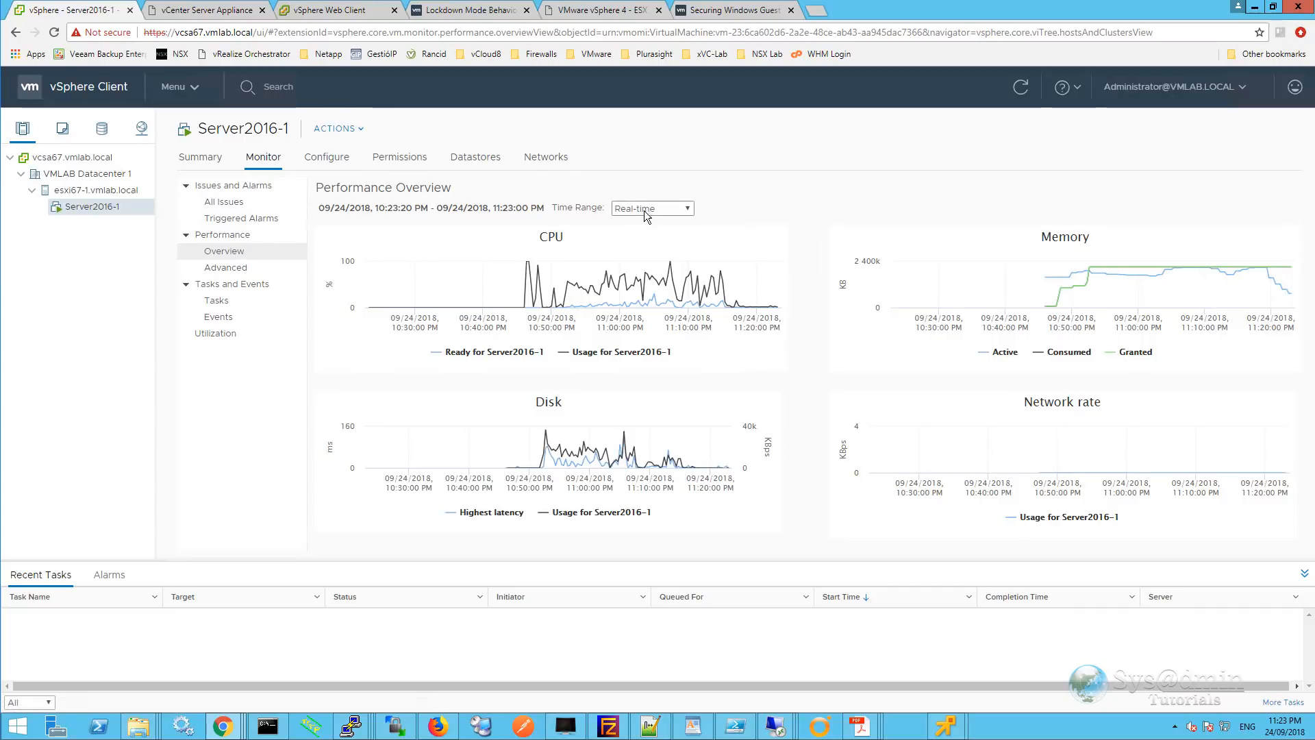
{"action": "left_click", "coordinate": [675, 210]}
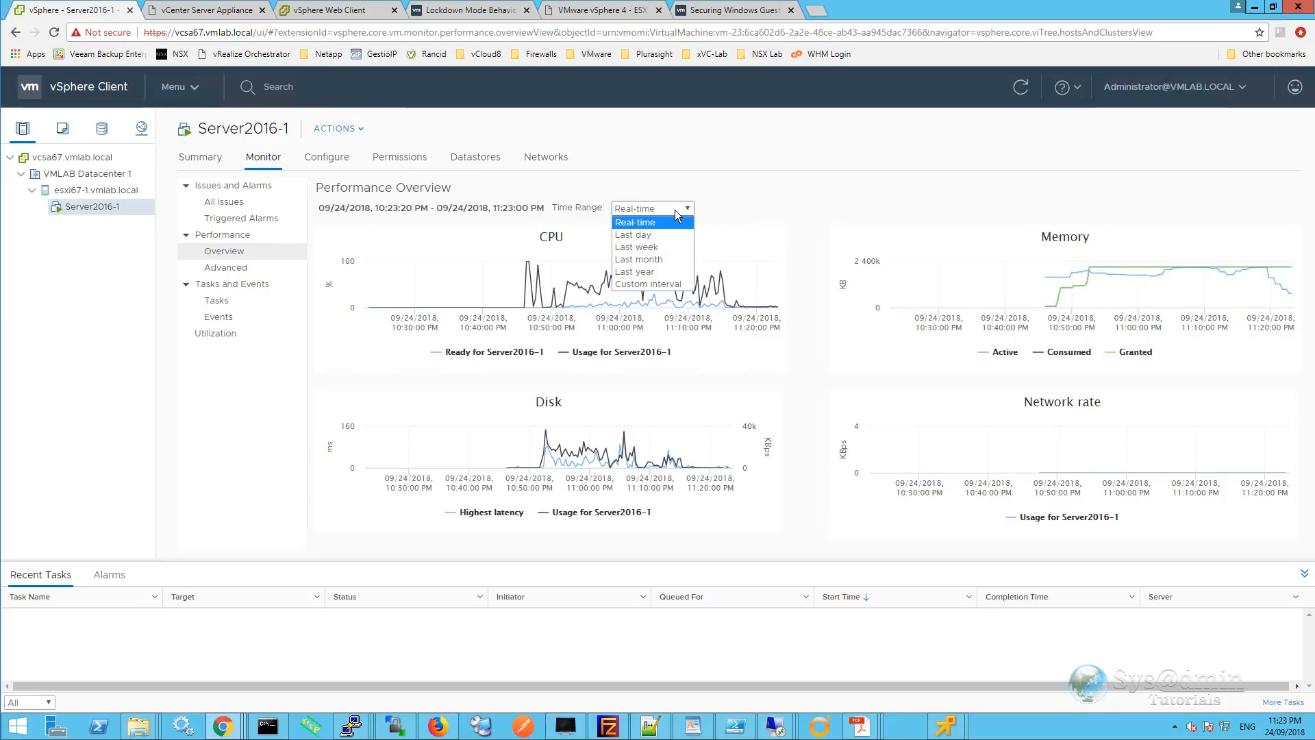
{"action": "left_click", "coordinate": [204, 161]}
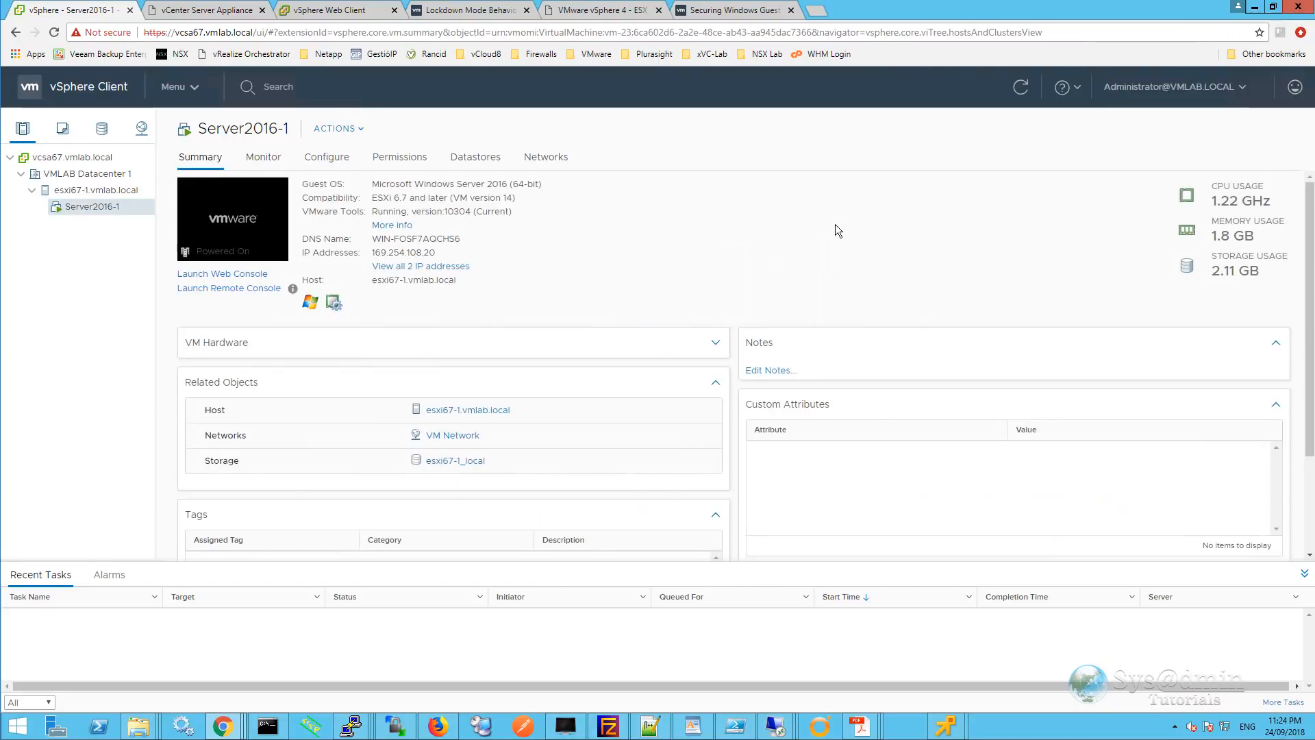